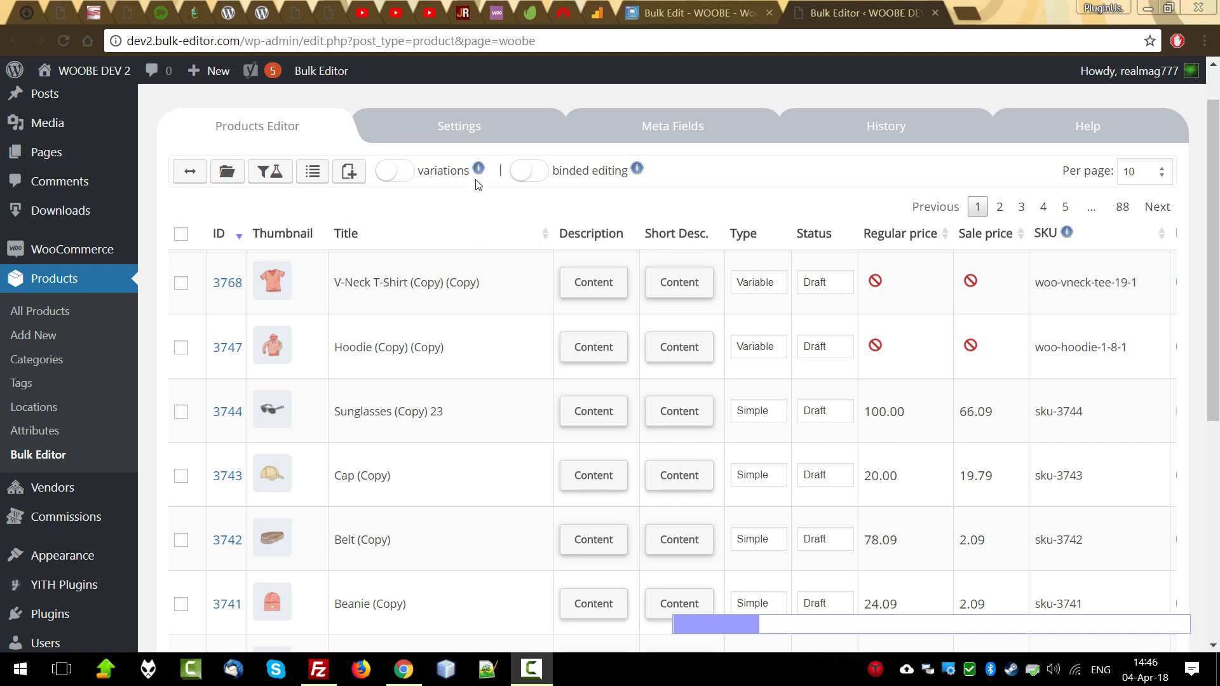
In the column settings, move the Title column above Thumbnail
left_click(463, 131)
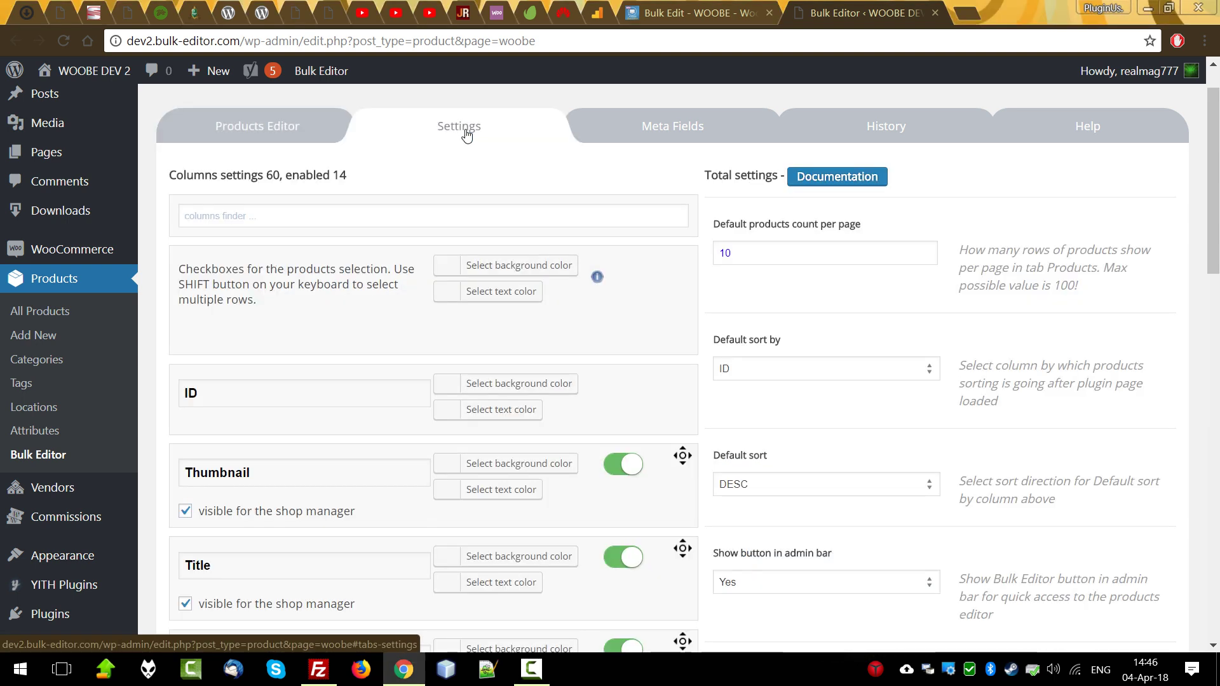
scroll(619, 399, "down", 3)
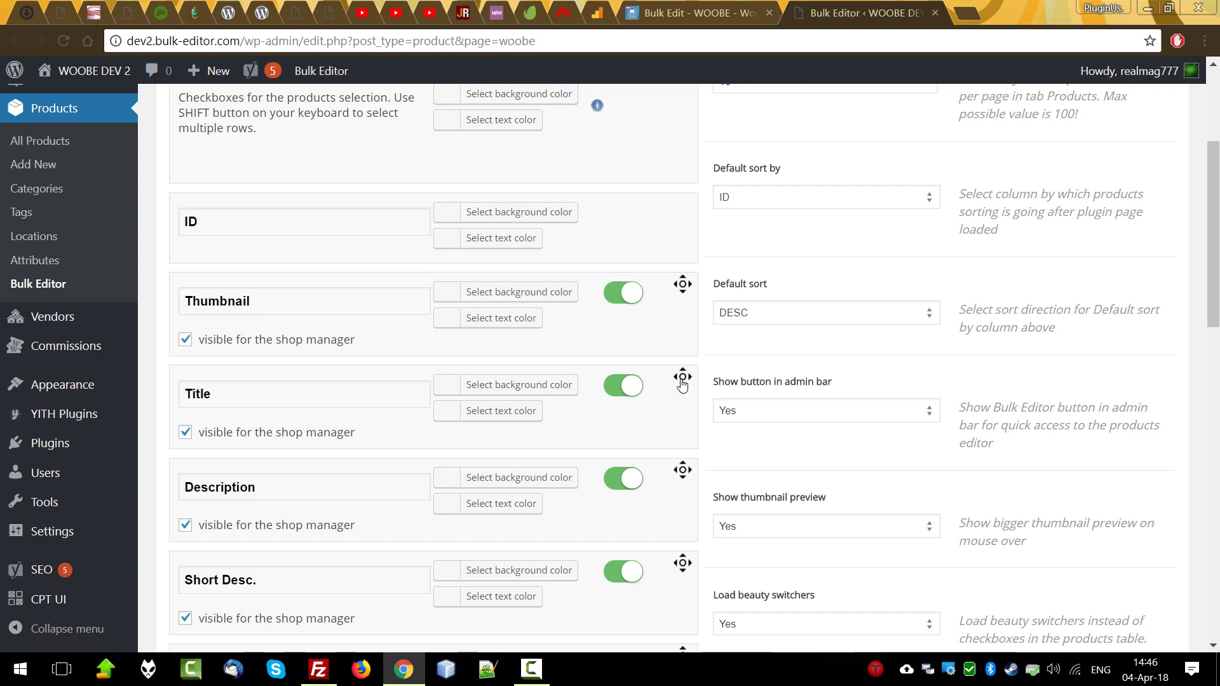
left_click_drag(683, 377, 654, 282)
scroll(635, 335, "up", 3)
scroll(338, 469, "down", 15)
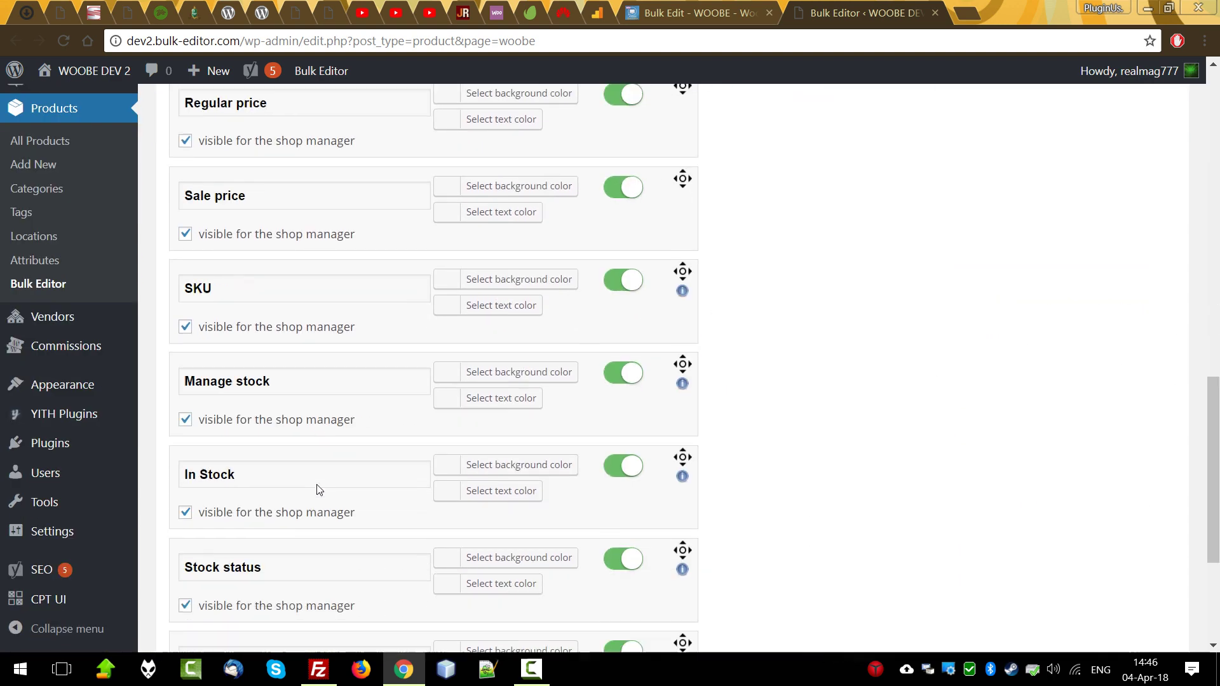
Show all available columns and switch on the Color column
left_click(233, 510)
scroll(547, 499, "down", 15)
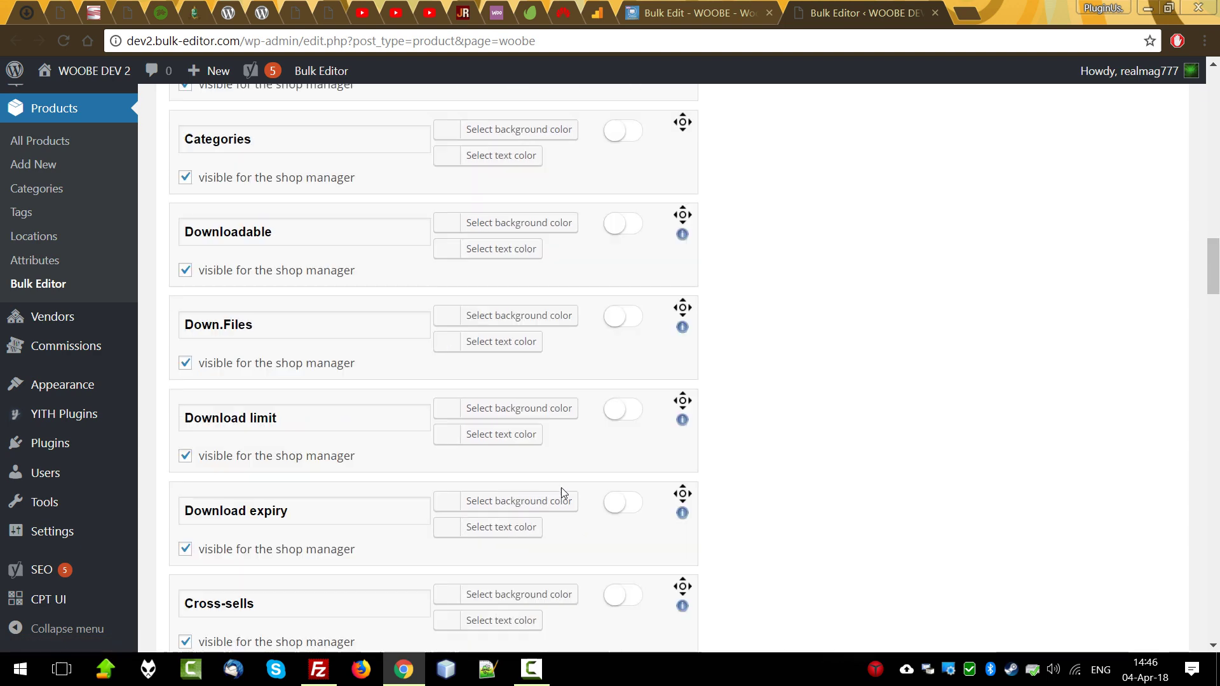
left_click(623, 402)
left_click_drag(1209, 308, 1210, 95)
Filter the column list by 'cate' and enable the Categories column
left_click(256, 267)
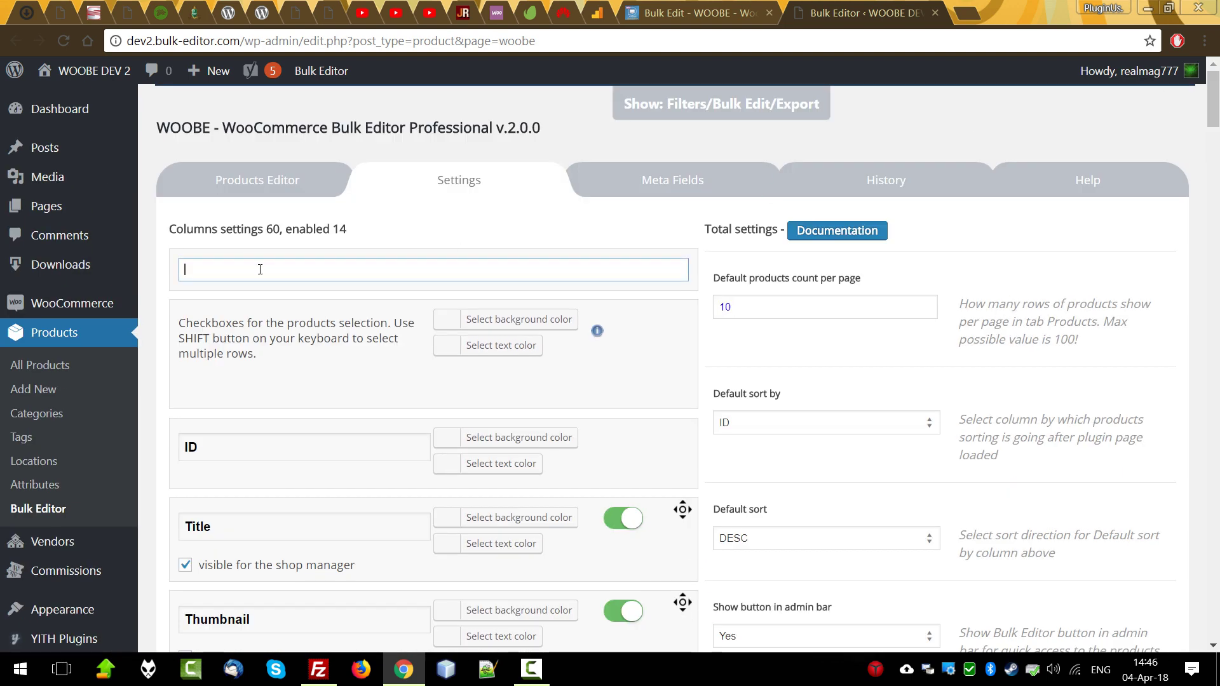
type("cate")
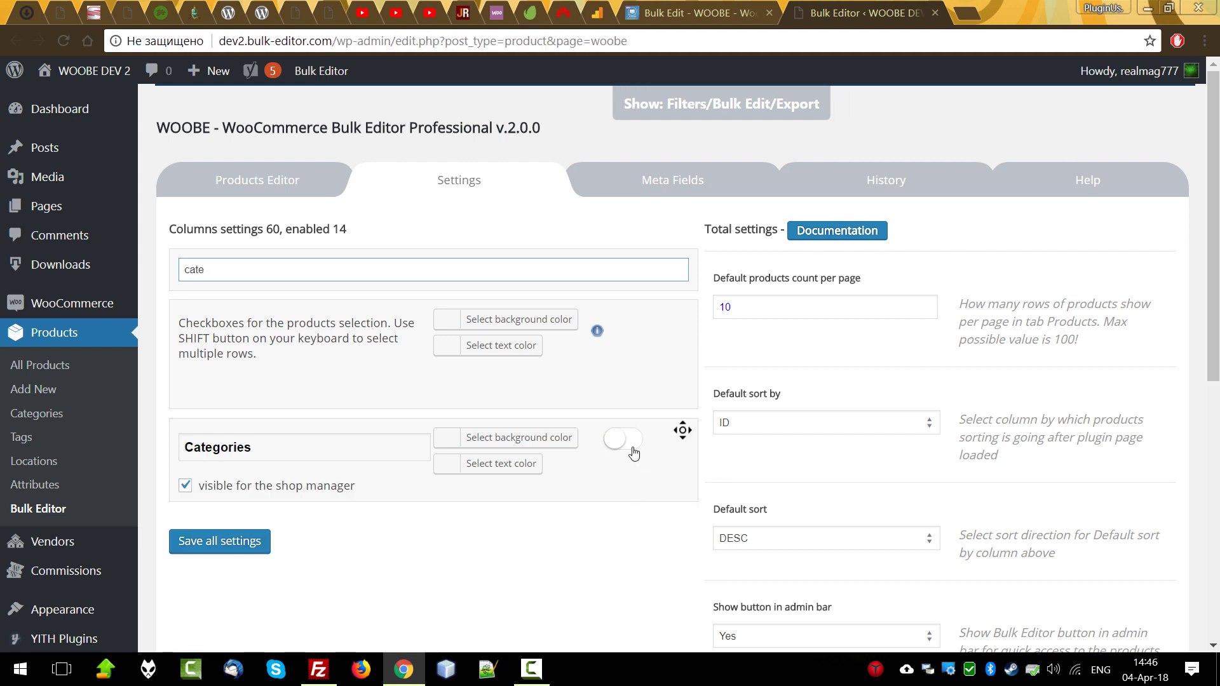
left_click(629, 446)
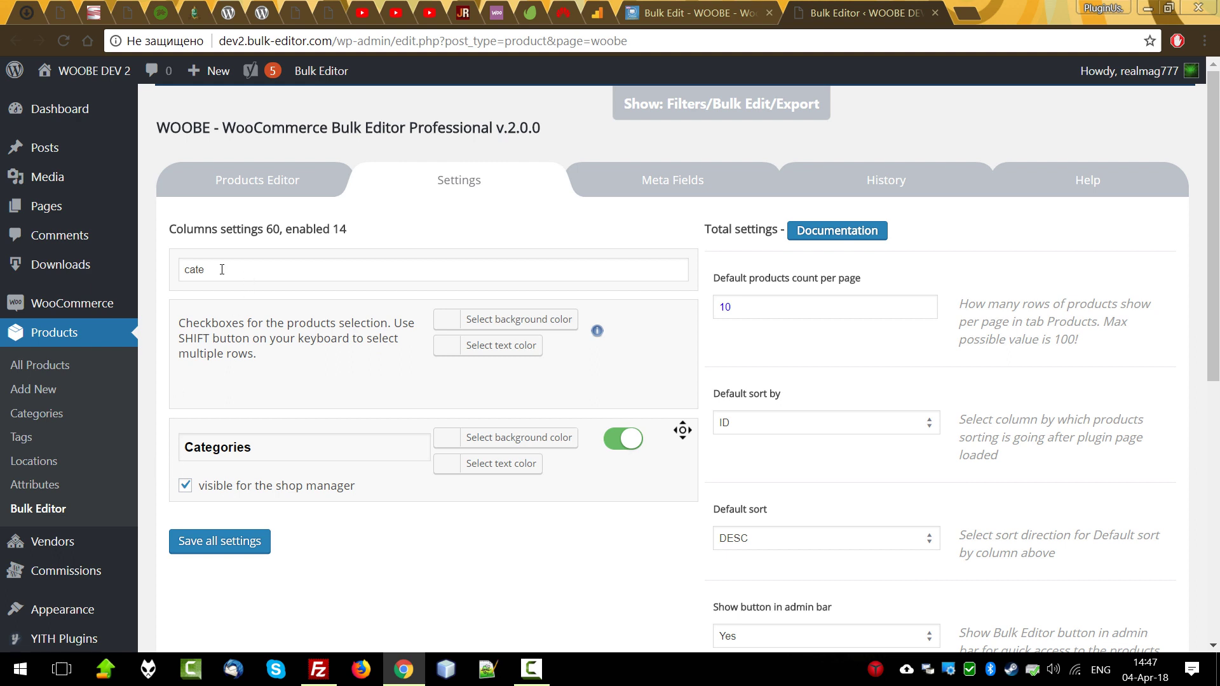
Filter by 'down', enable Downloadable, Down.Files, Download limit and Download expiry, then save all settings
double_click(170, 270)
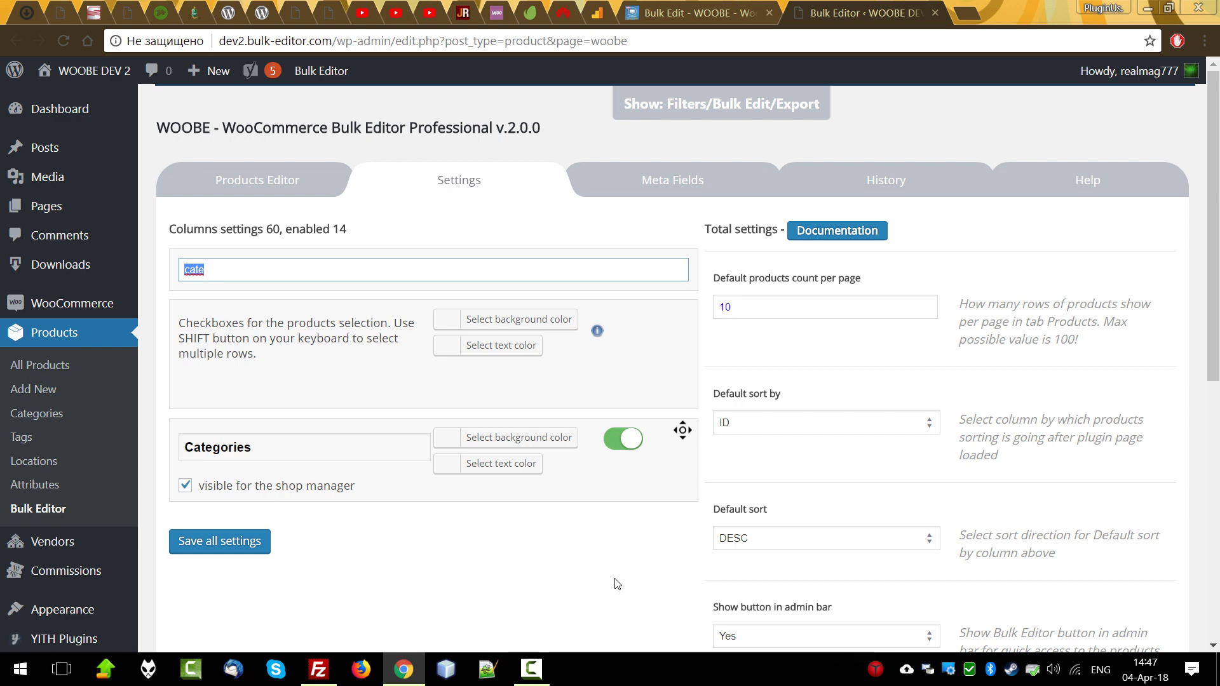
type("down")
scroll(644, 386, "down", 4)
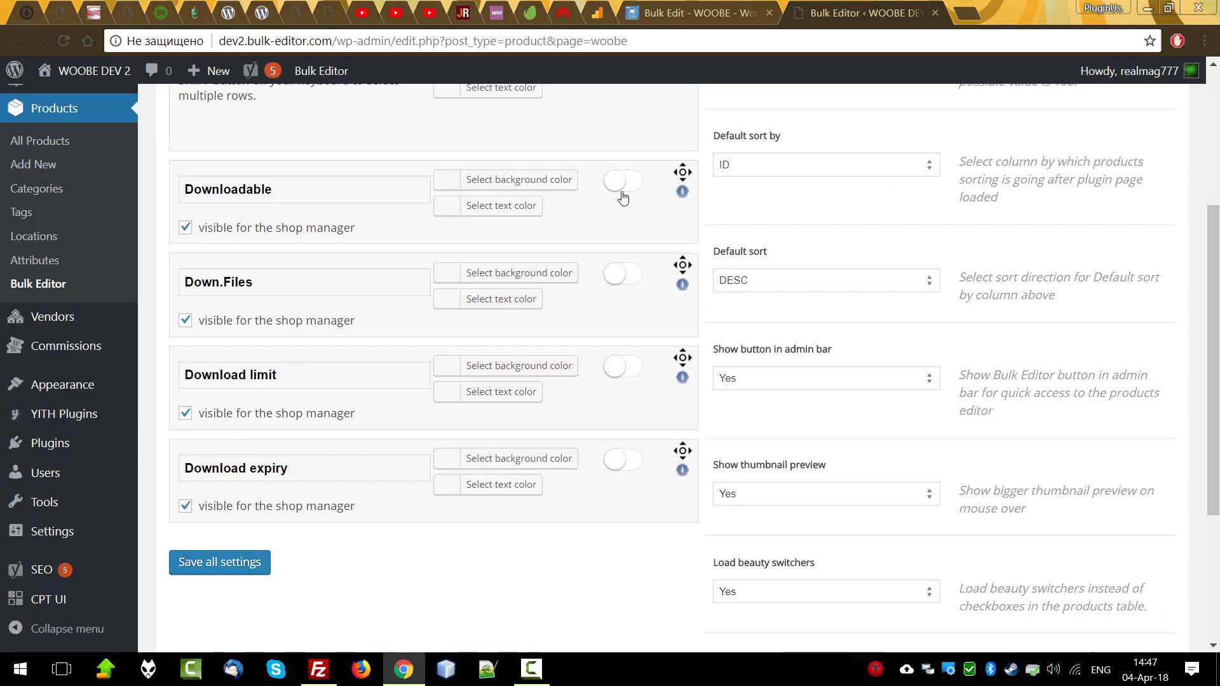
left_click(622, 184)
left_click(624, 274)
left_click(623, 367)
left_click(623, 460)
left_click(255, 564)
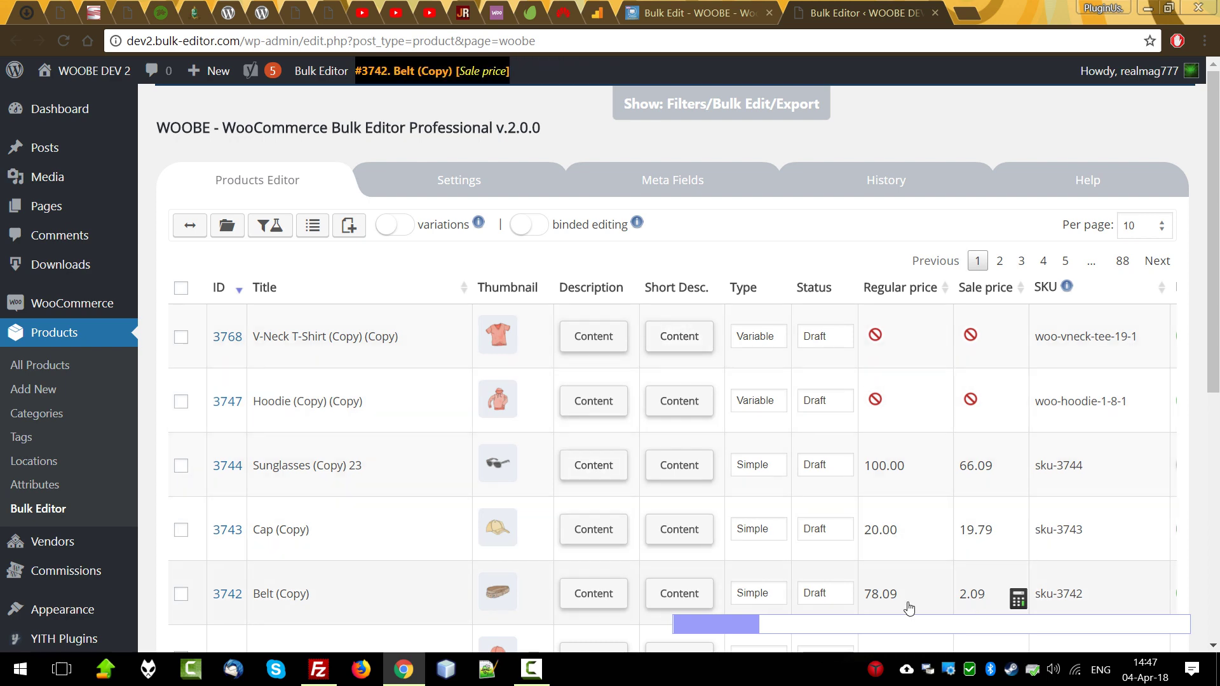
Set the download limit of Sunglasses (Copy) 23 to 10
left_click_drag(756, 626, 1172, 628)
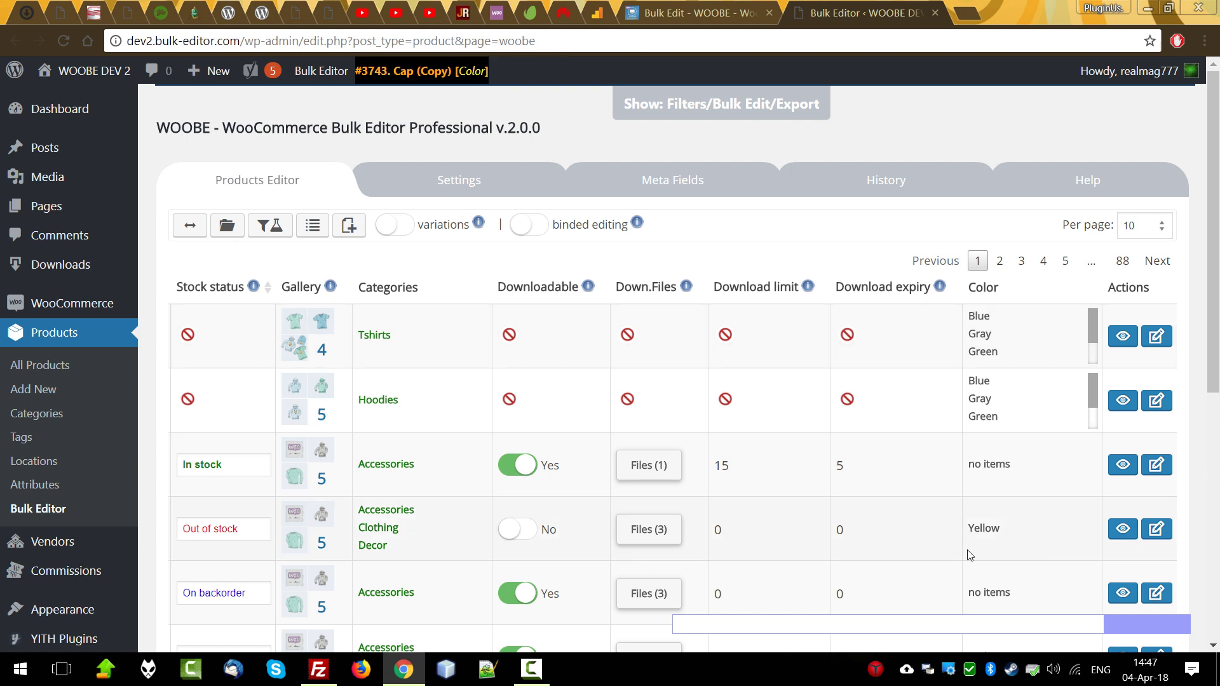
left_click(743, 476)
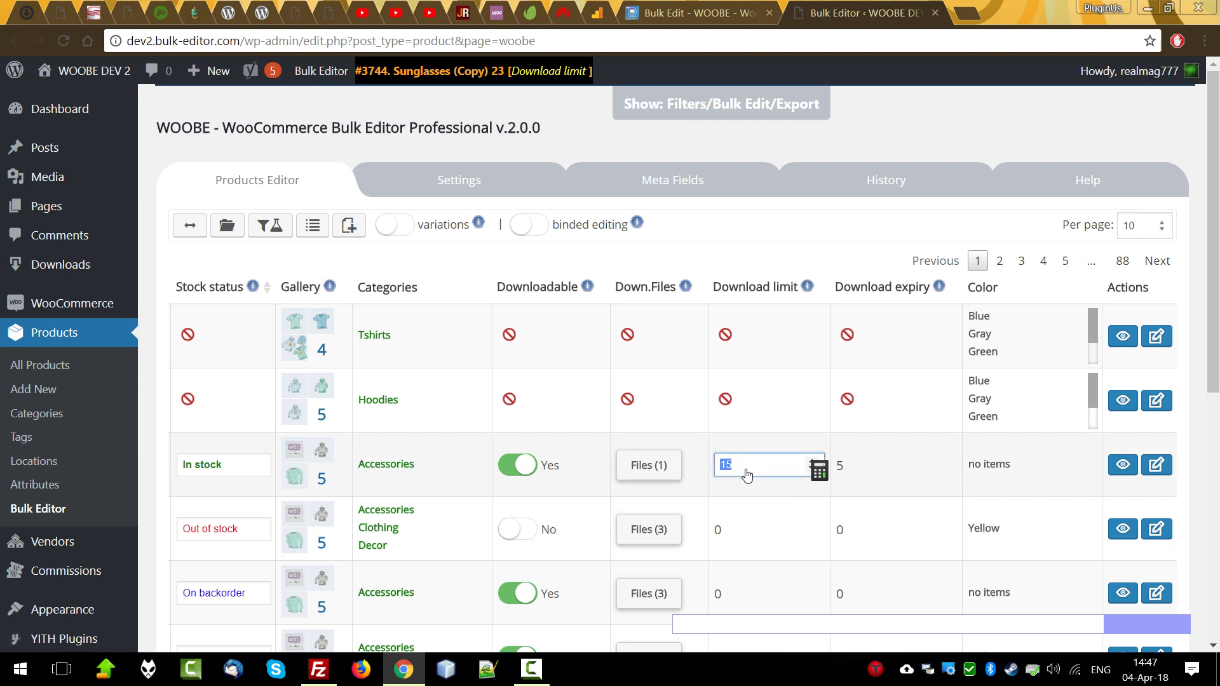
type("10")
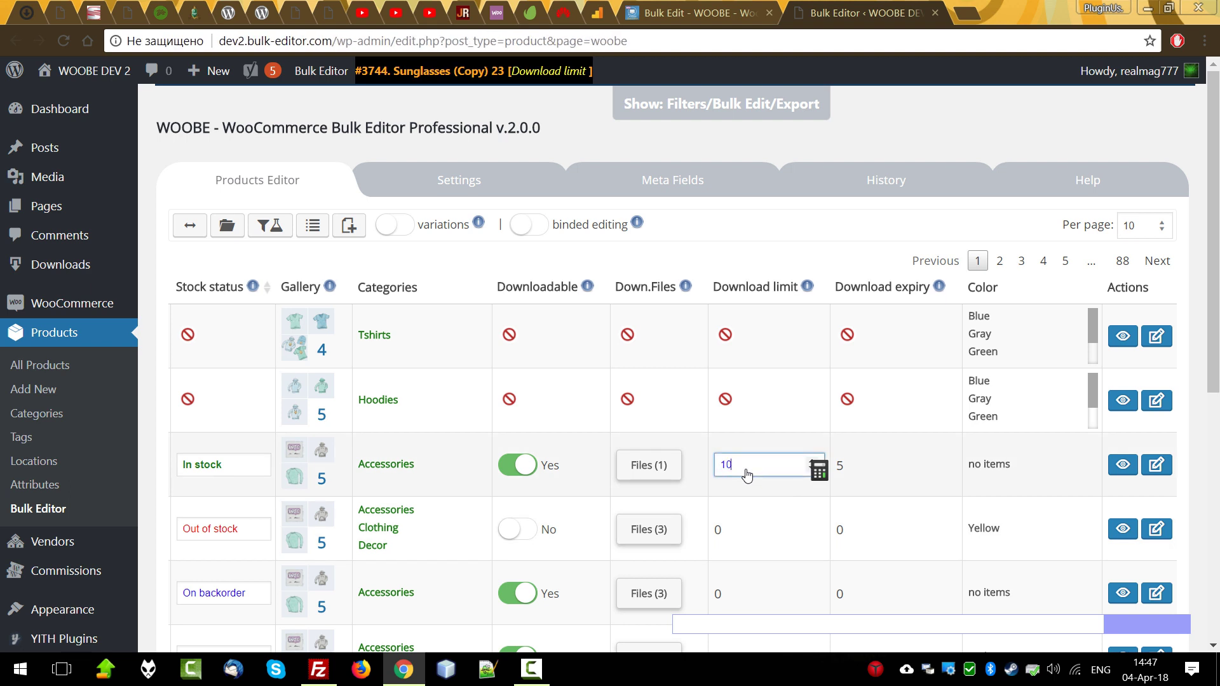
key("Tab")
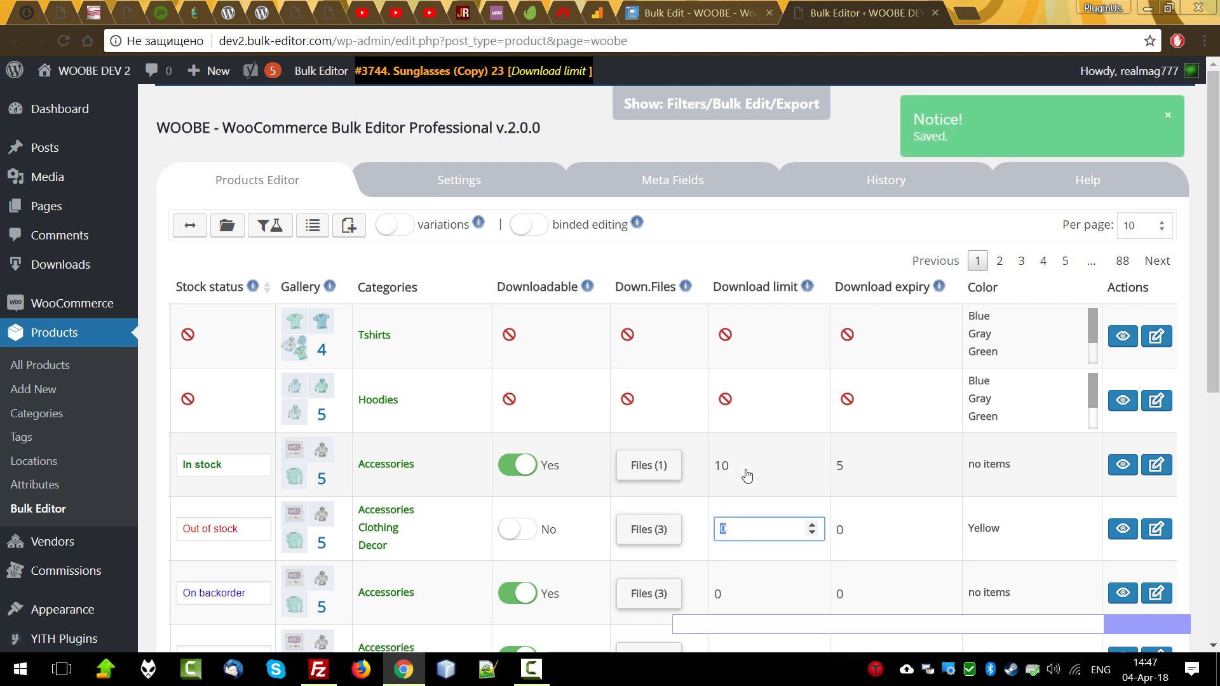
Mark Sunglasses (Copy) 23 as Out of stock and not downloadable
left_click(212, 476)
left_click(218, 503)
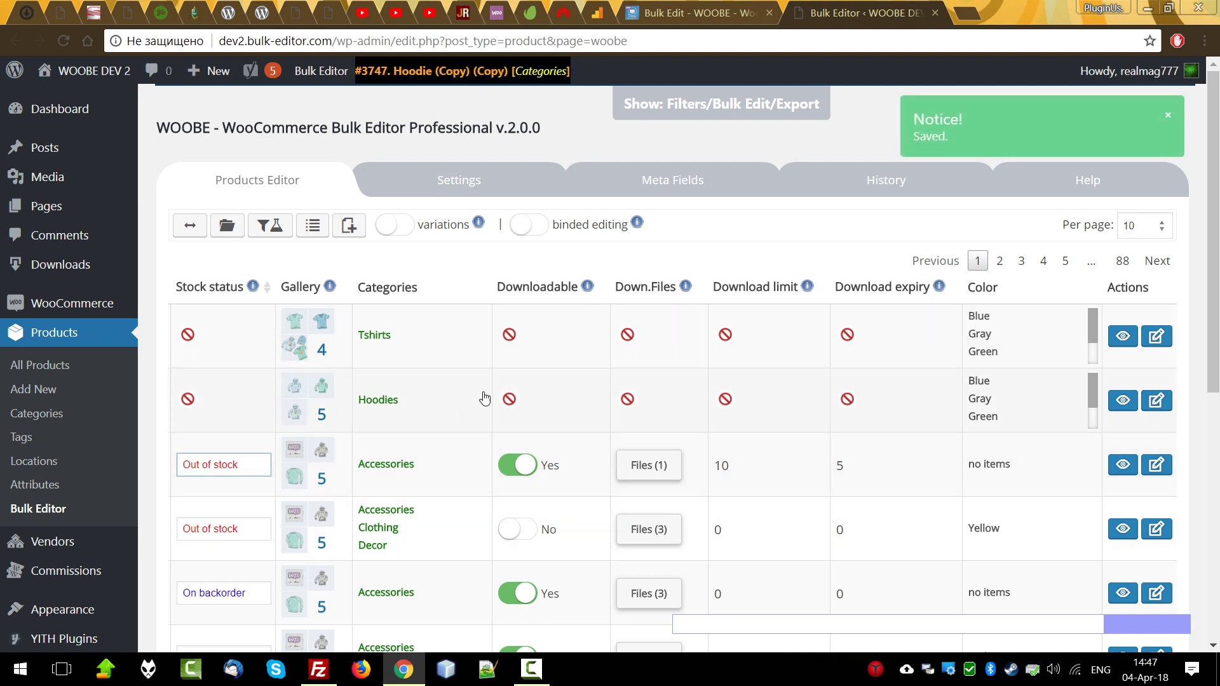
left_click(519, 469)
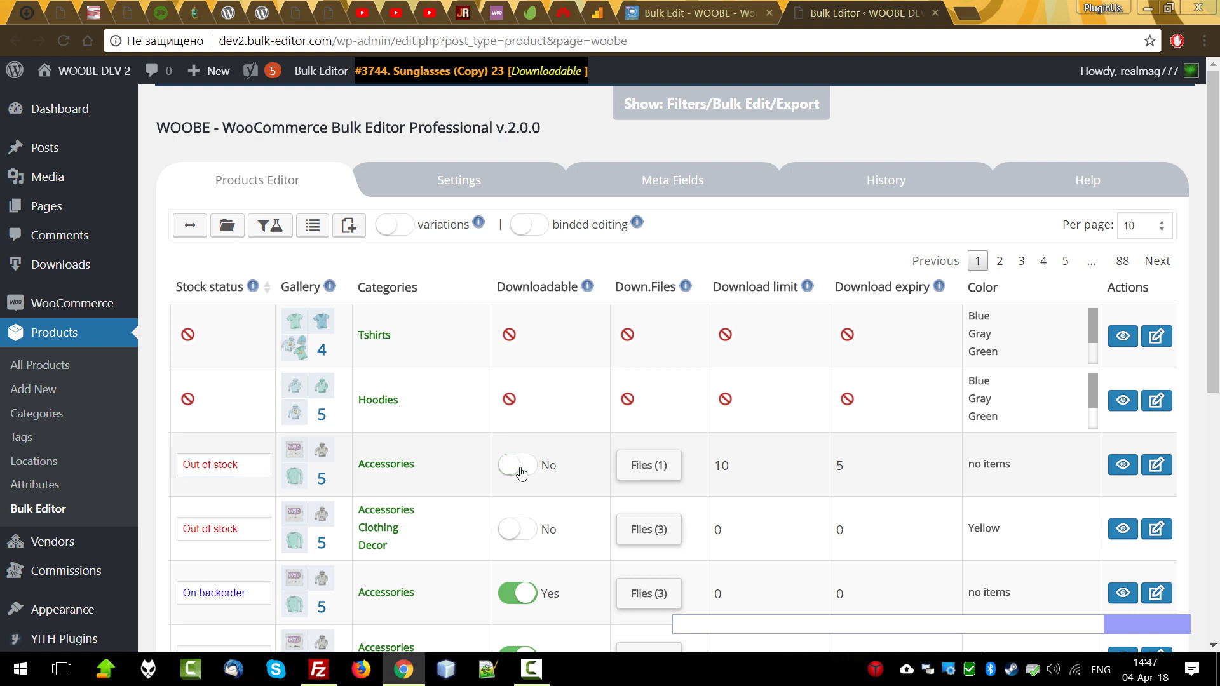
Open the Sunglasses and Cap (Copy) download limit editors and close them unchanged
left_click(759, 465)
key("Down")
key("Down")
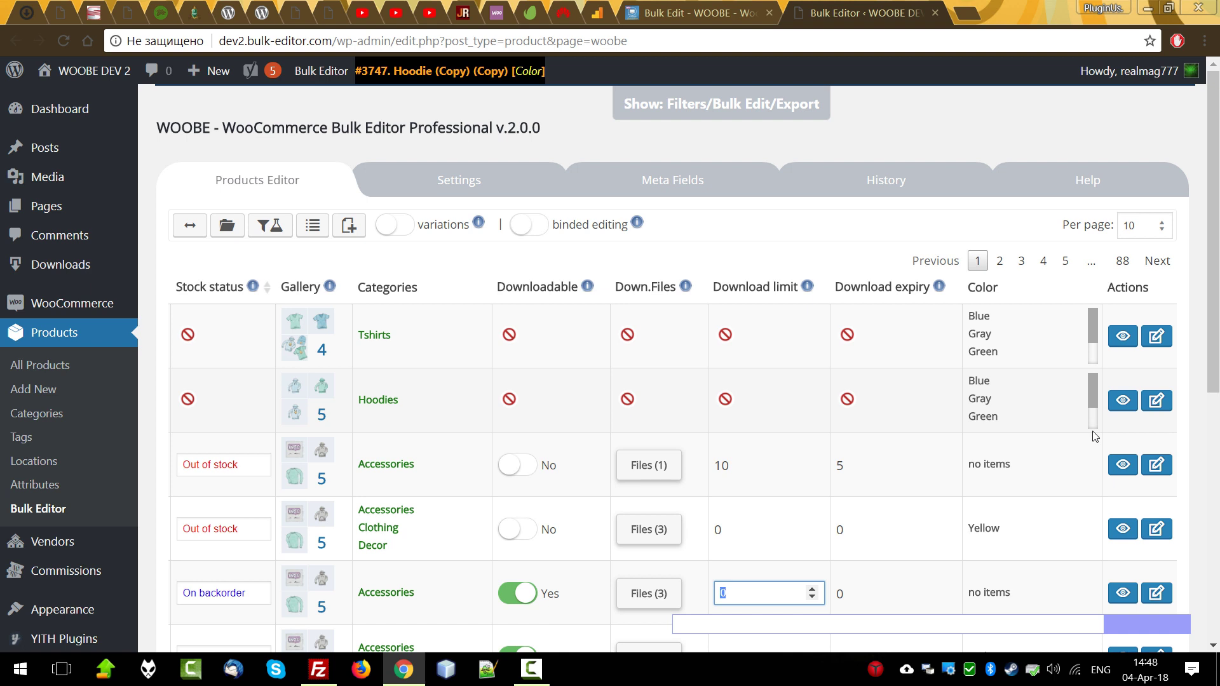
key("Escape")
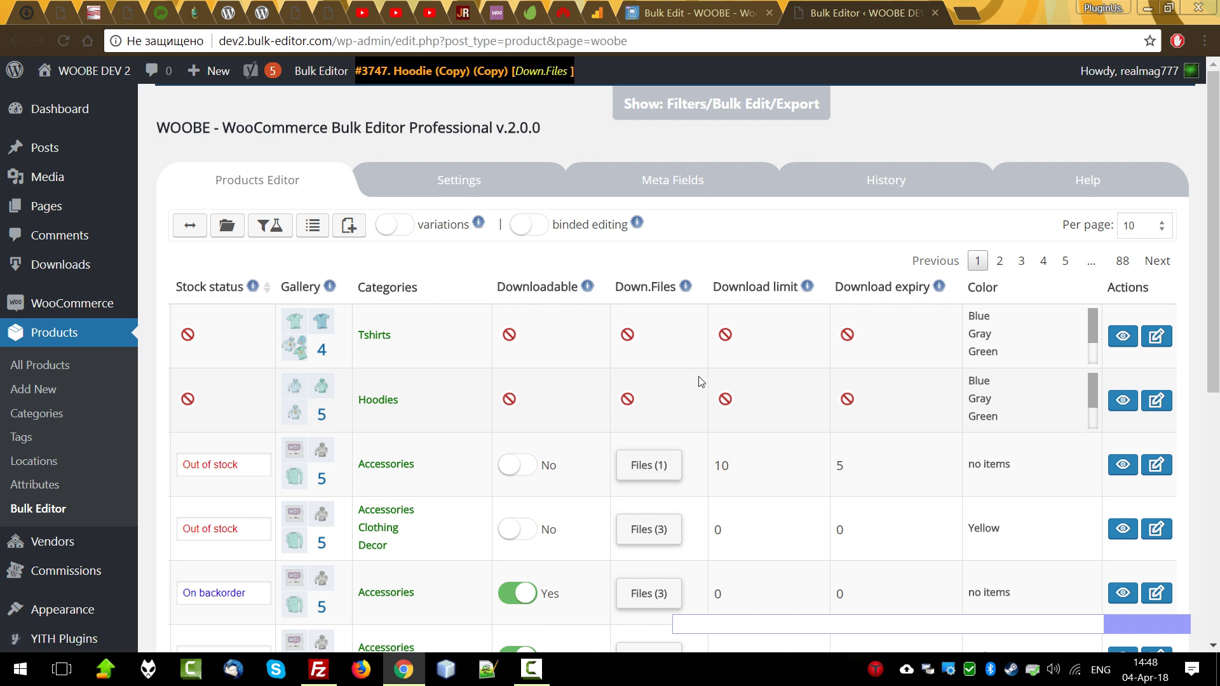
left_click(741, 528)
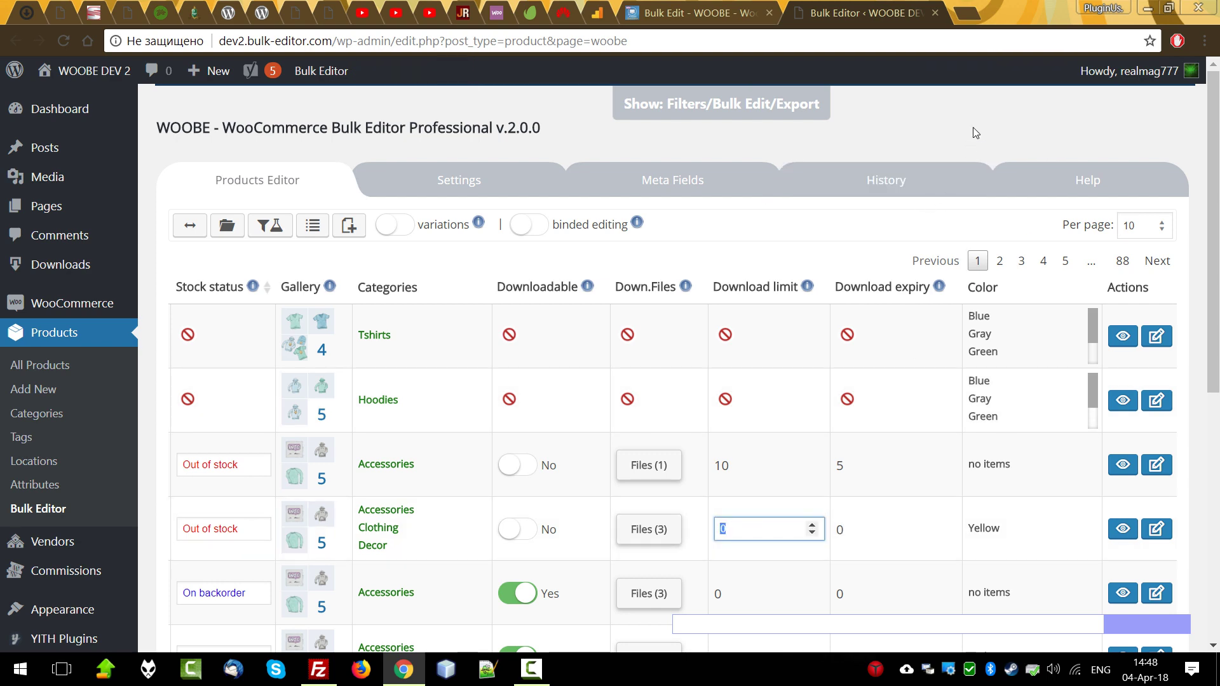
key("Escape")
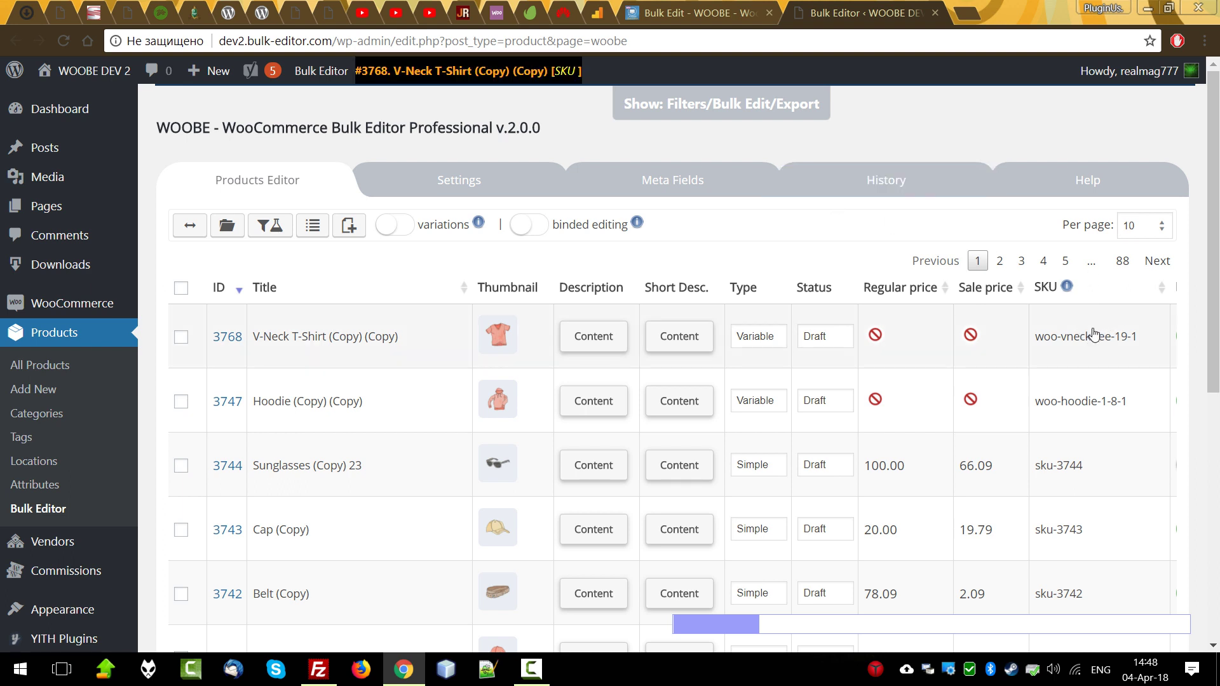
Bold 'Mauris placerat eleifend leo.' in the V-Neck T-Shirt (Copy) (Copy) description, apply, and reopen it
left_click(598, 339)
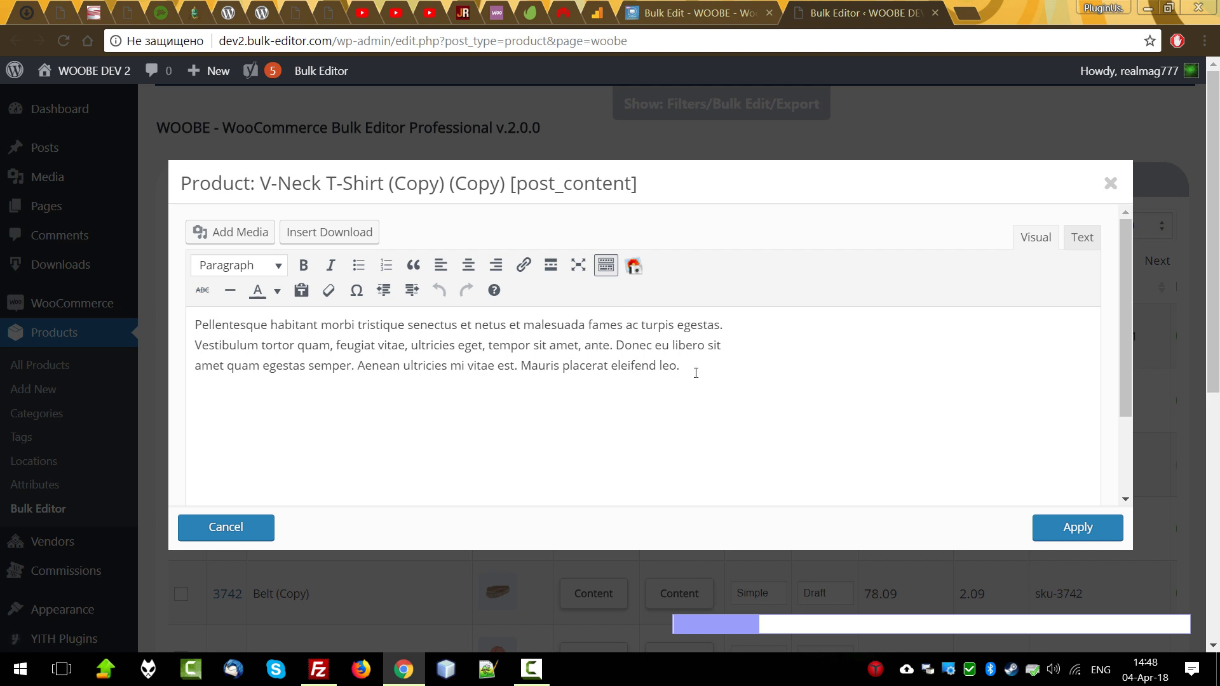
left_click_drag(522, 367, 984, 380)
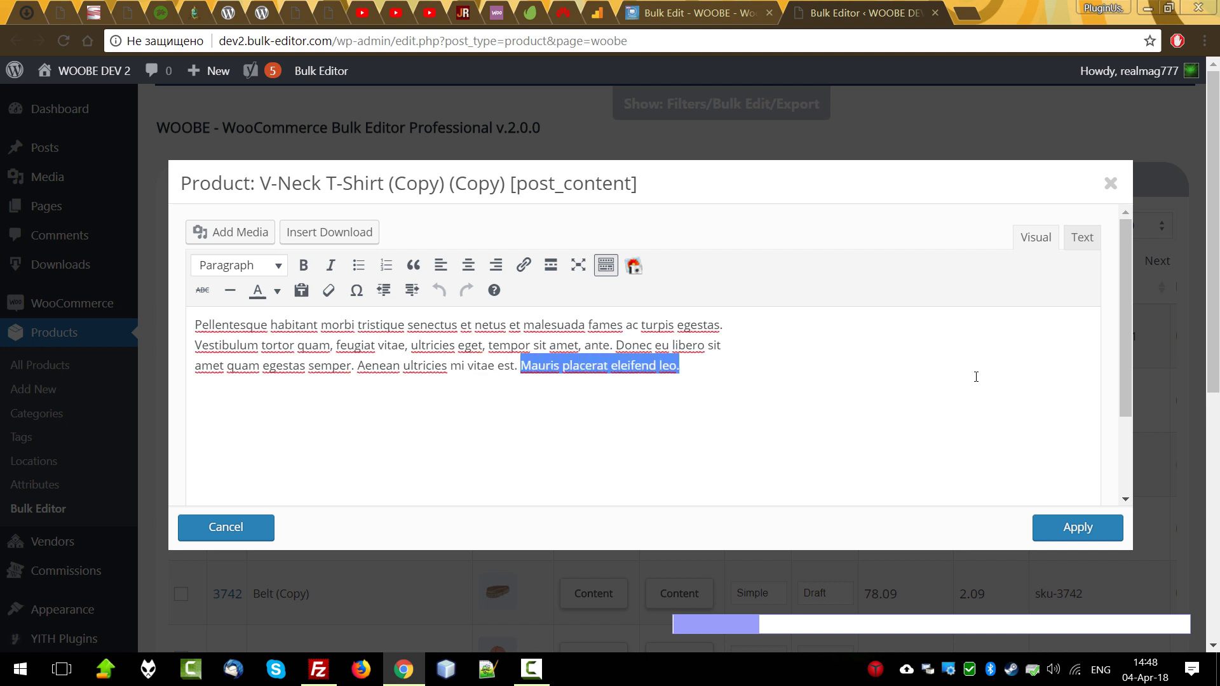
key("ctrl+b")
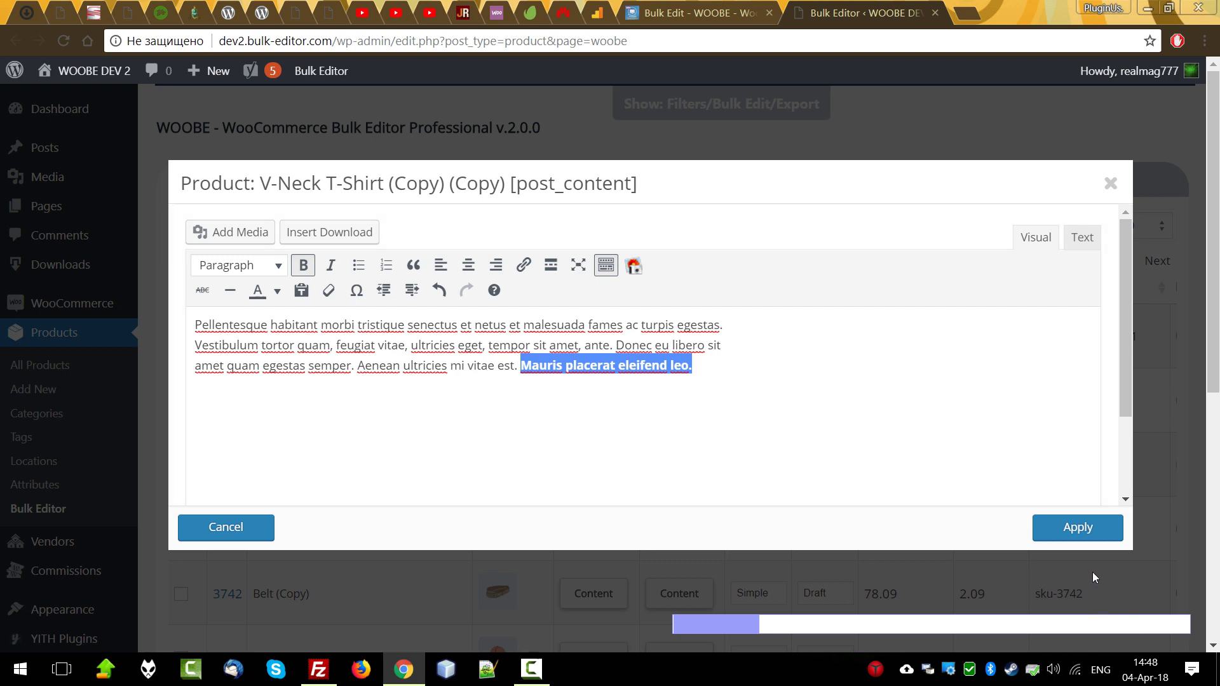
left_click(1077, 527)
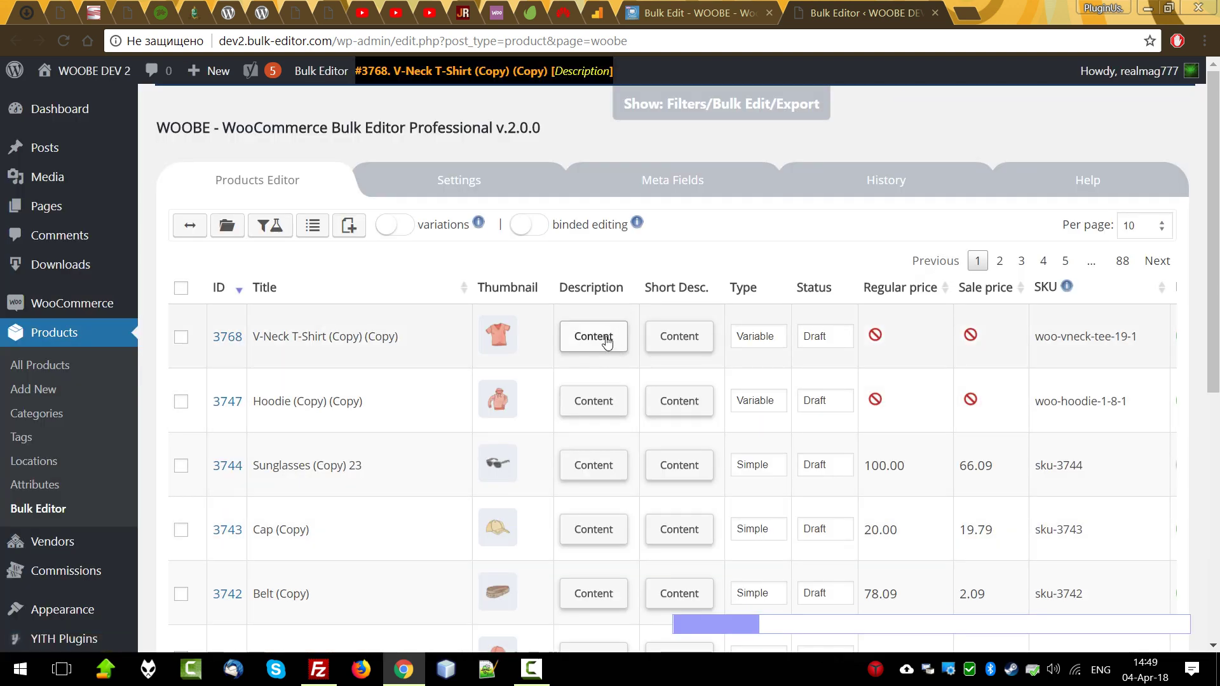
left_click(614, 340)
left_click(391, 399)
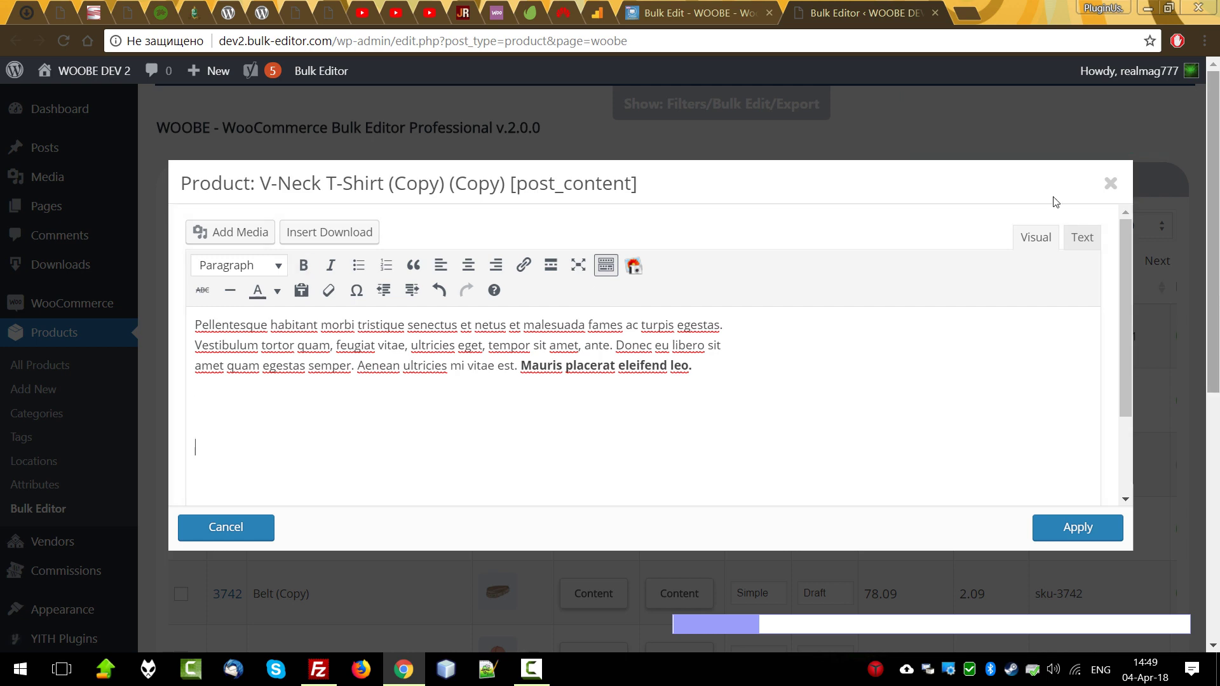
Insert the sample_products-1.csv link and the 457049.jpg image from the media library
left_click(240, 232)
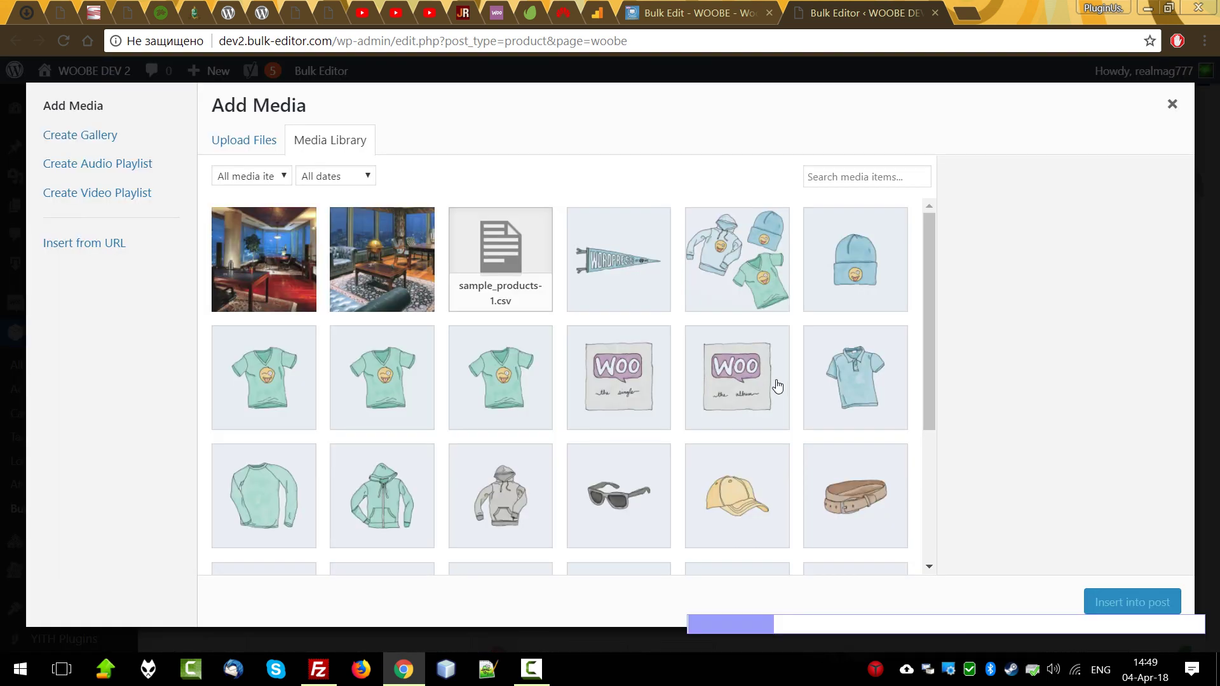
left_click(501, 259)
left_click(1132, 602)
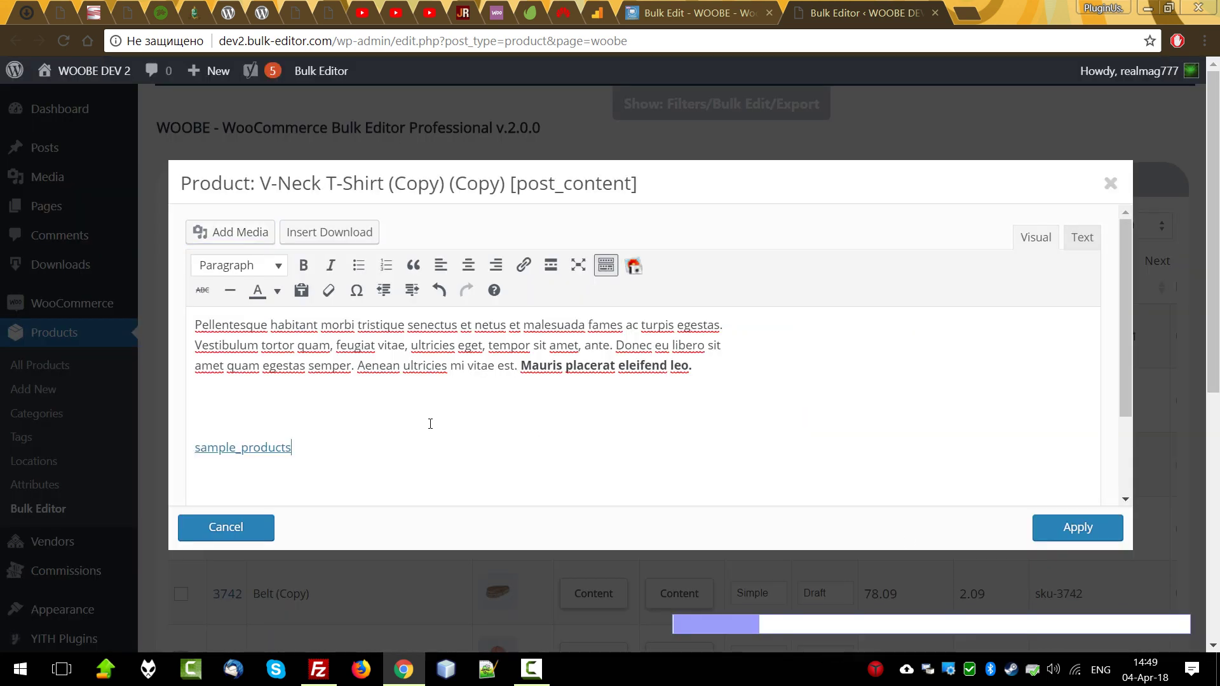
left_click(242, 235)
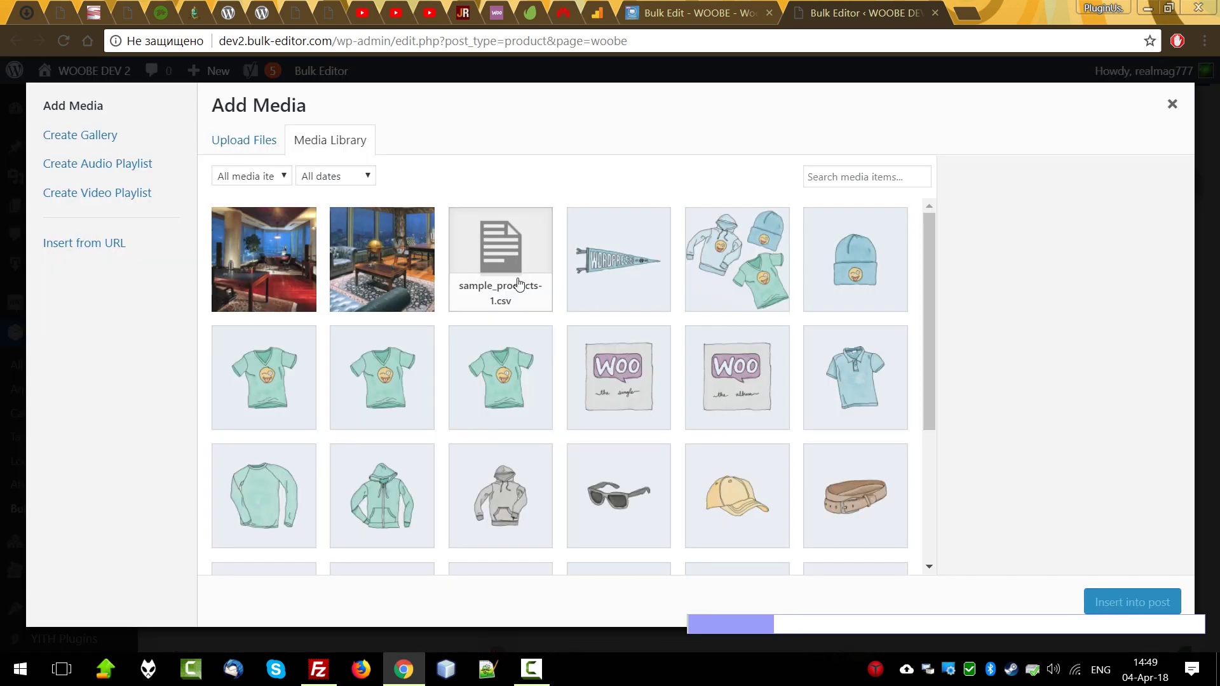
left_click(385, 292)
left_click(1126, 594)
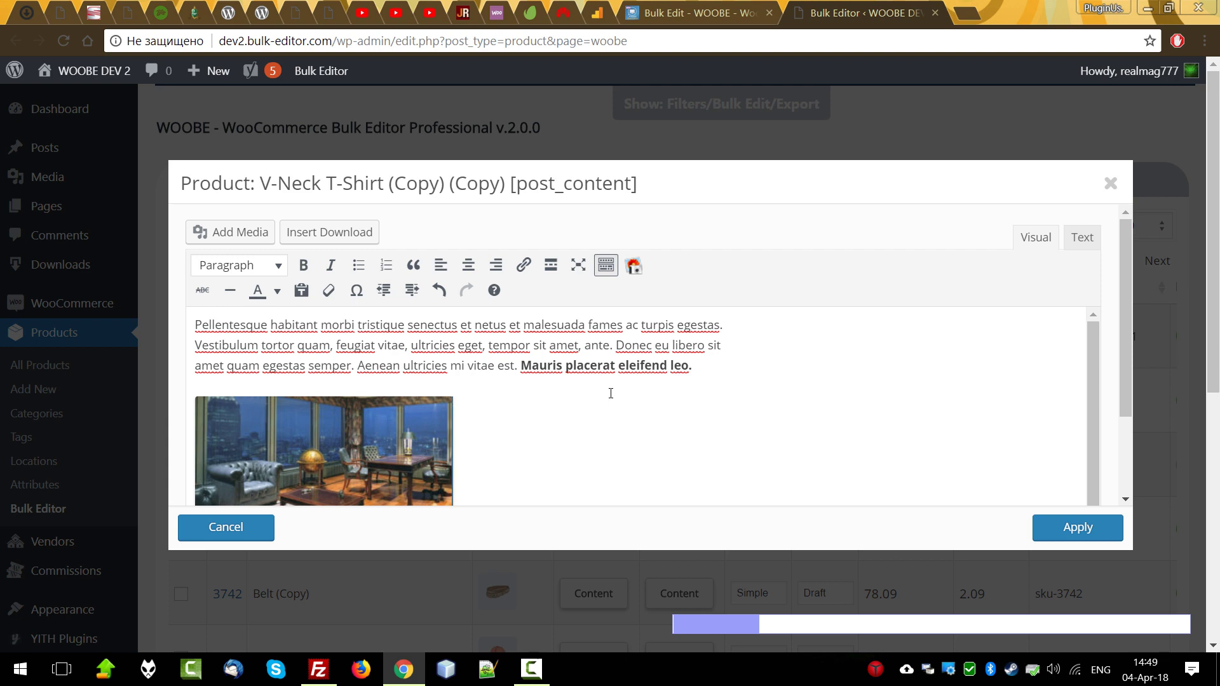
Add new empty paragraphs after the sample_products link in the description
scroll(600, 391, "down", 2)
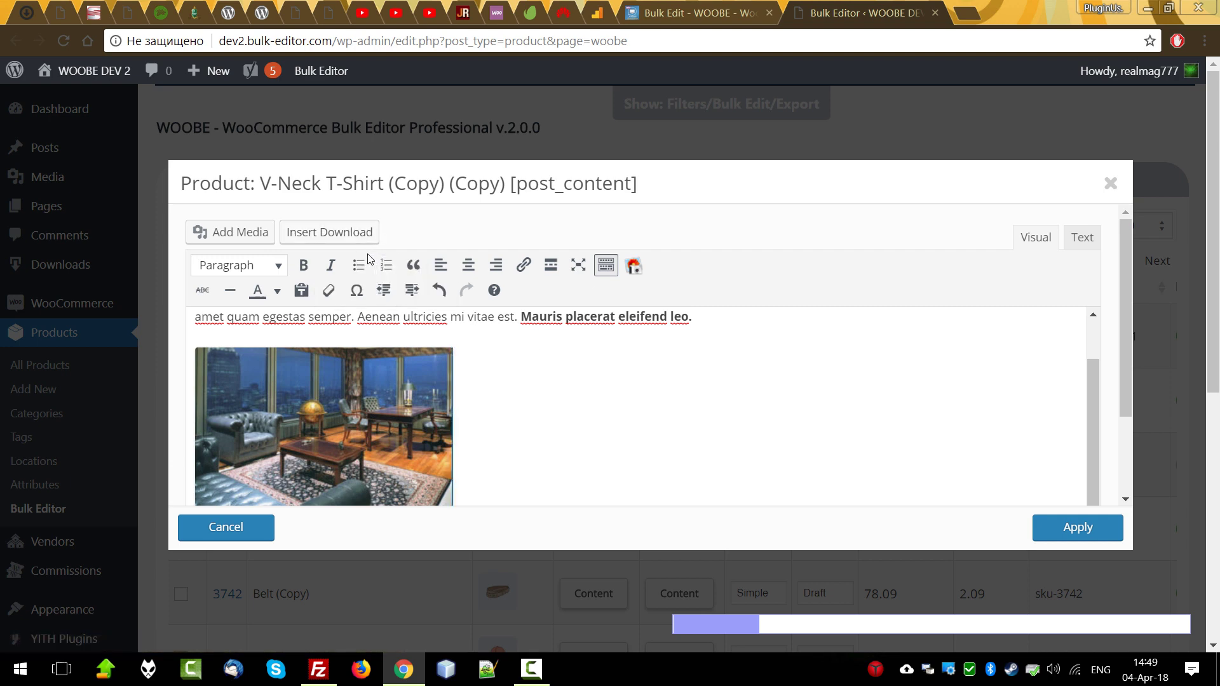
scroll(510, 467, "down", 2)
left_click(528, 431)
key("Return")
key("Return")
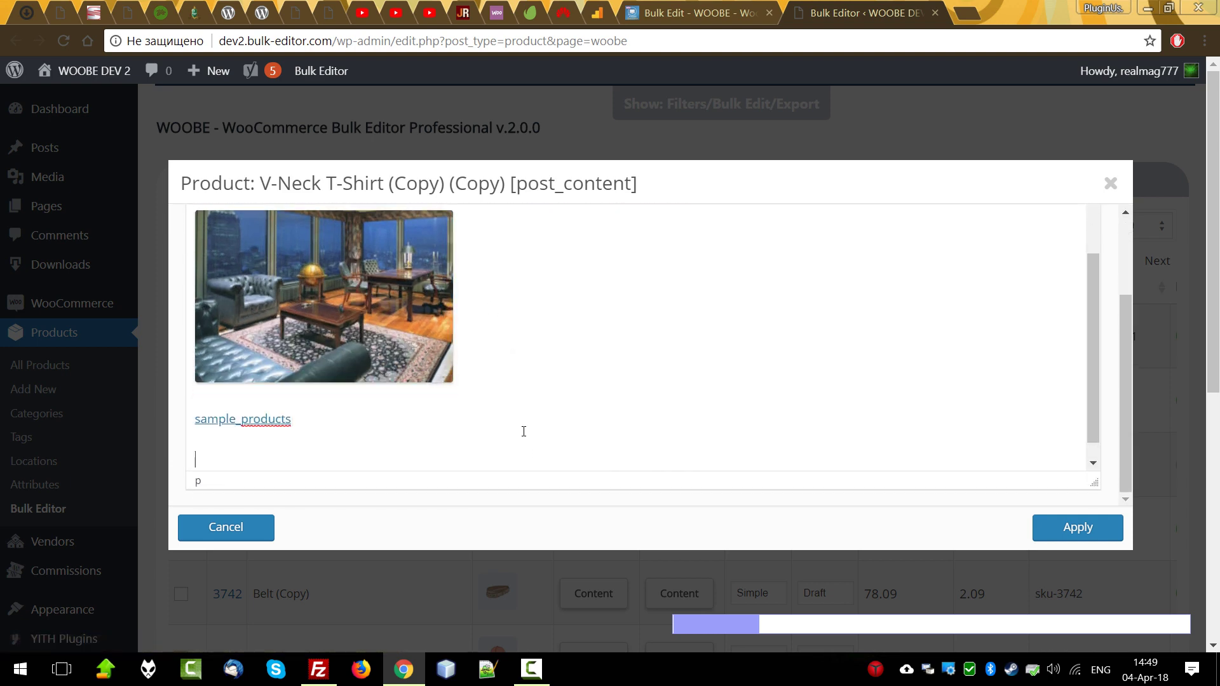
scroll(339, 301, "up", 5)
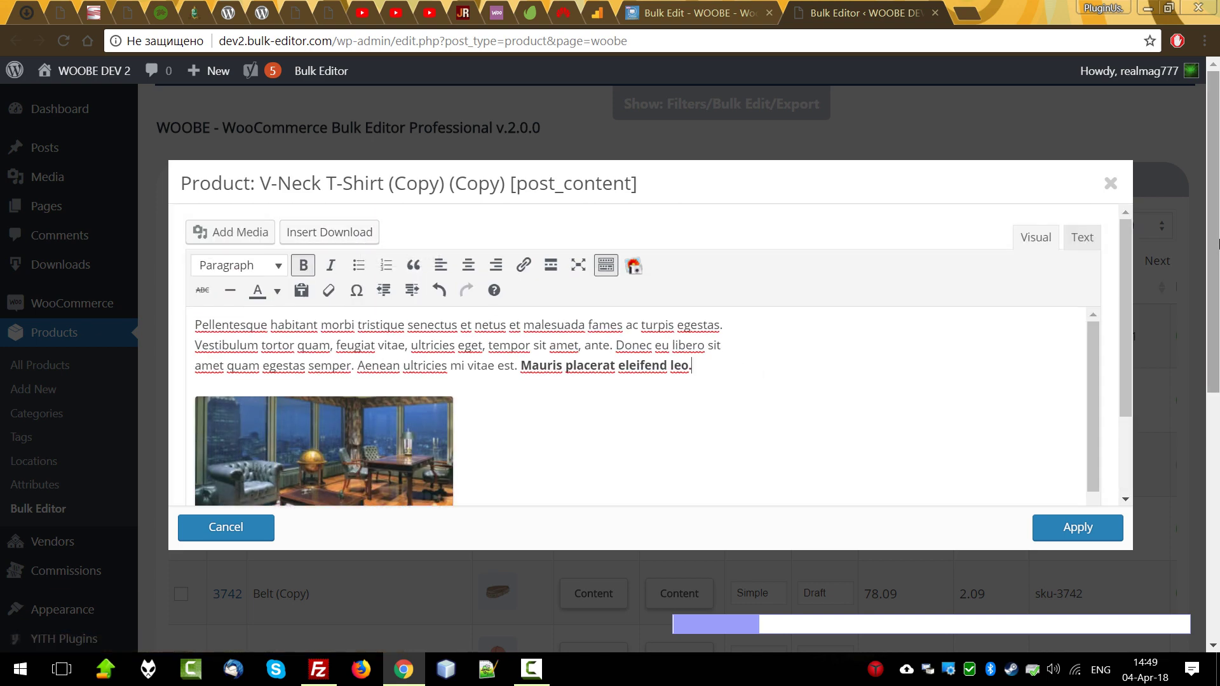
key("Return")
Insert the download #58 shortcode, apply the description, and reopen it to check
left_click(354, 231)
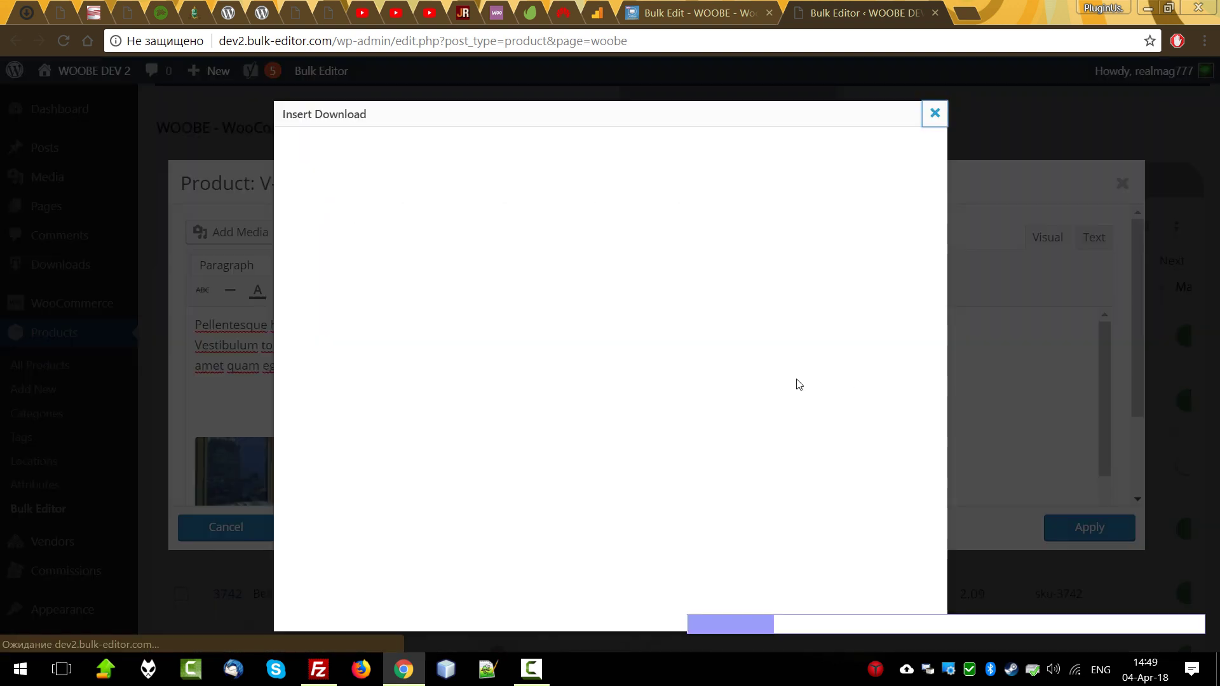
left_click(298, 285)
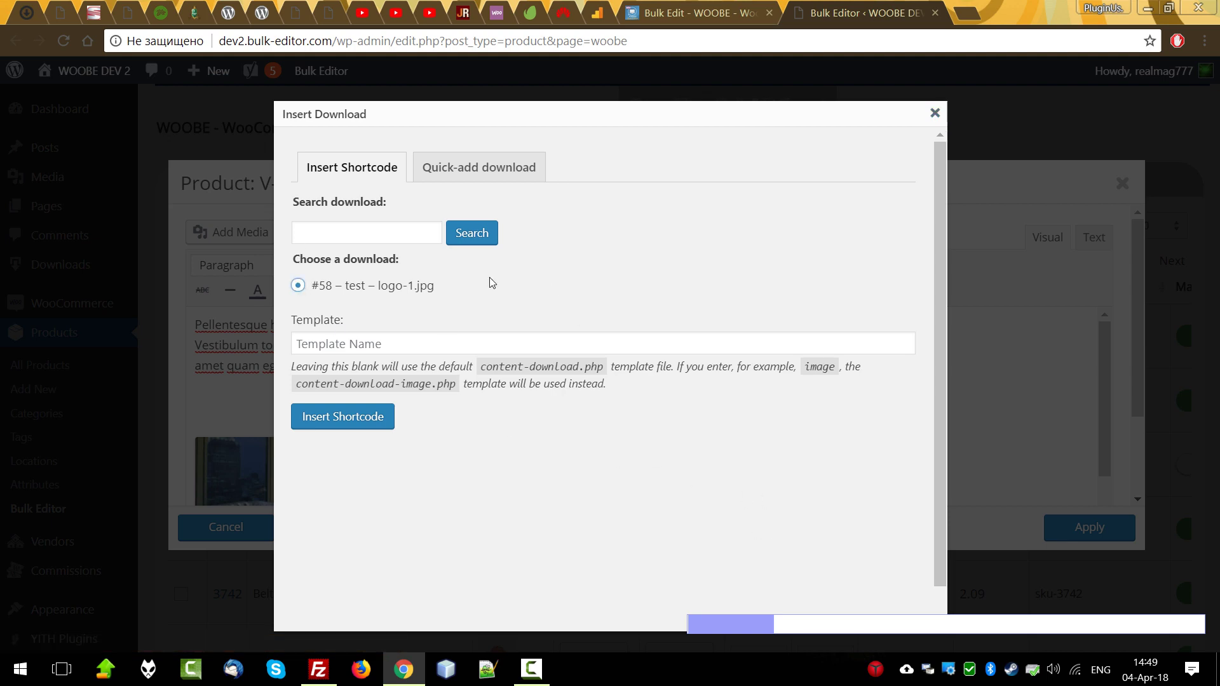
left_click(349, 419)
triple_click(235, 399)
left_click(1079, 527)
left_click(601, 342)
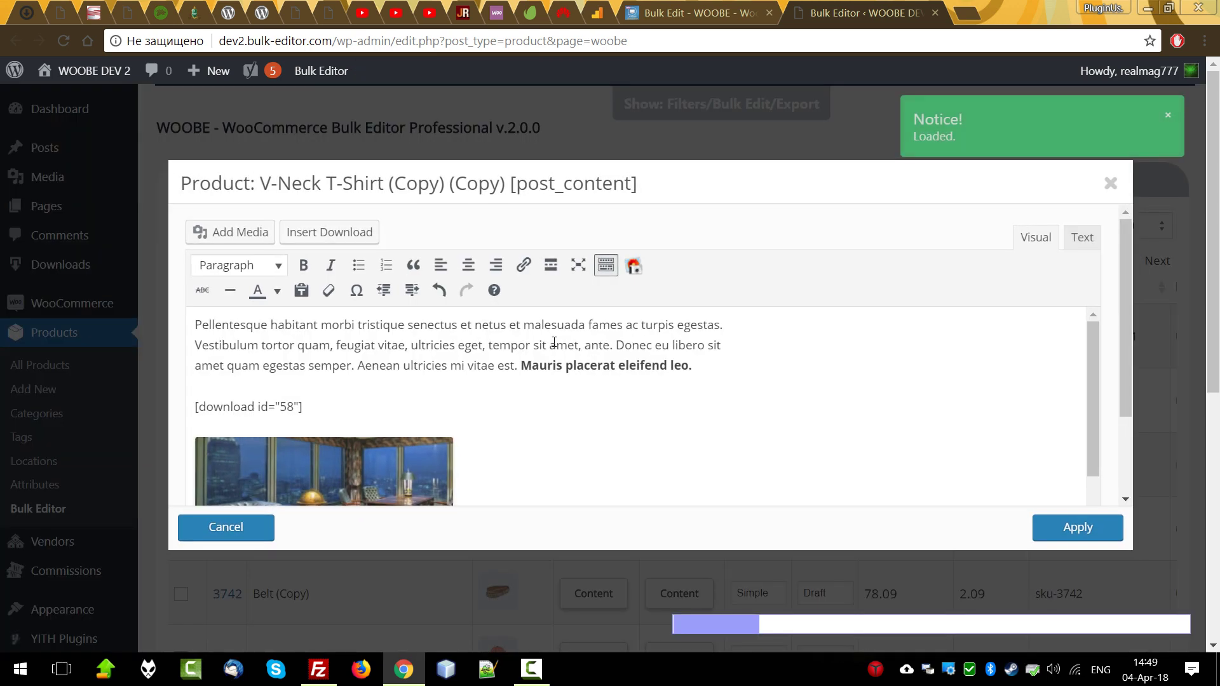
scroll(554, 343, "down", 5)
Close the description and add a fixed 2 to the Sunglasses (Copy) 23 regular price
left_click(230, 533)
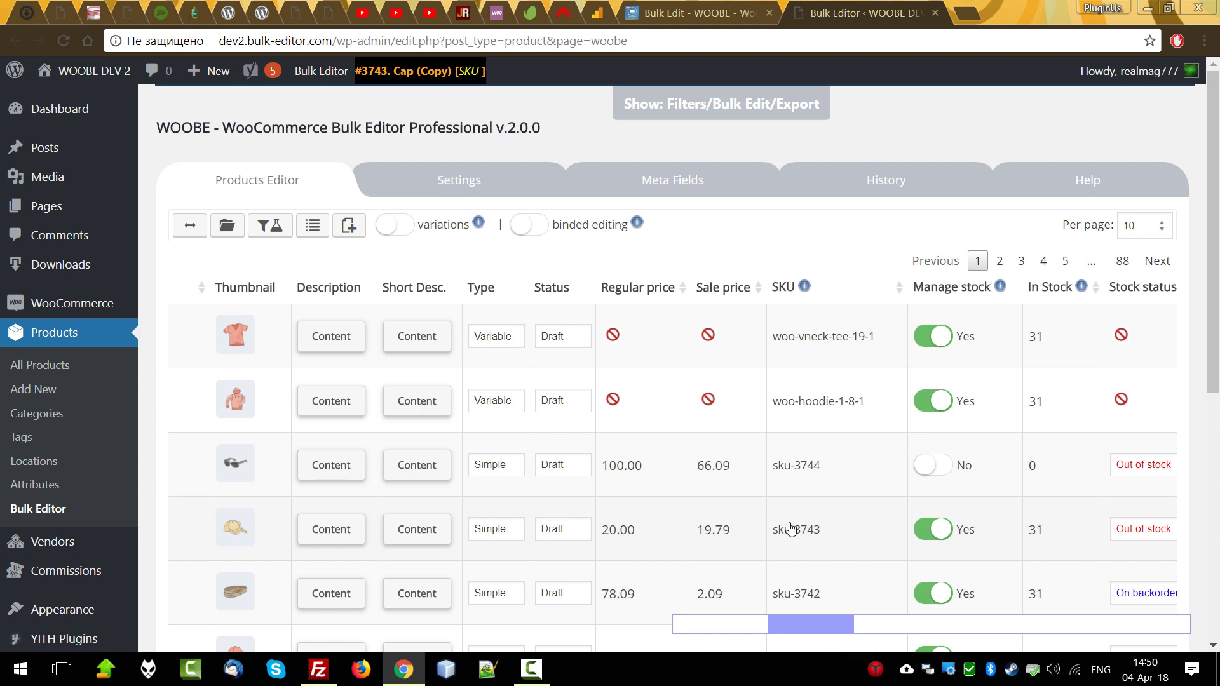
left_click(685, 481)
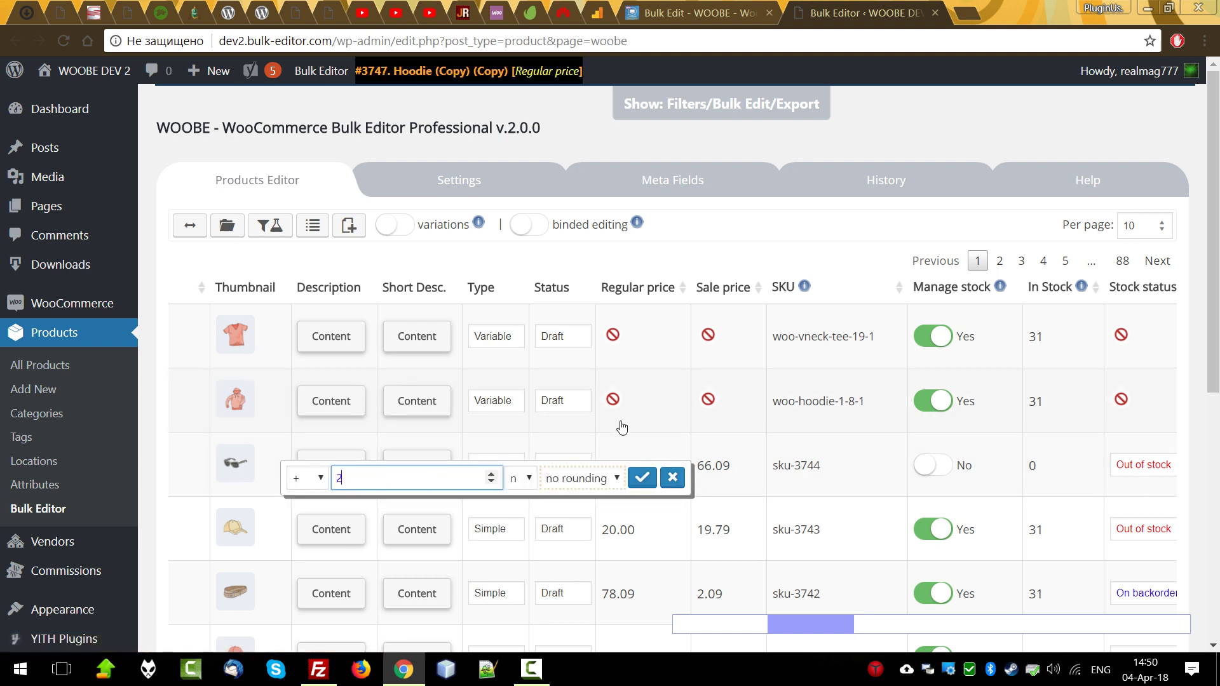
left_click(514, 488)
left_click(516, 502)
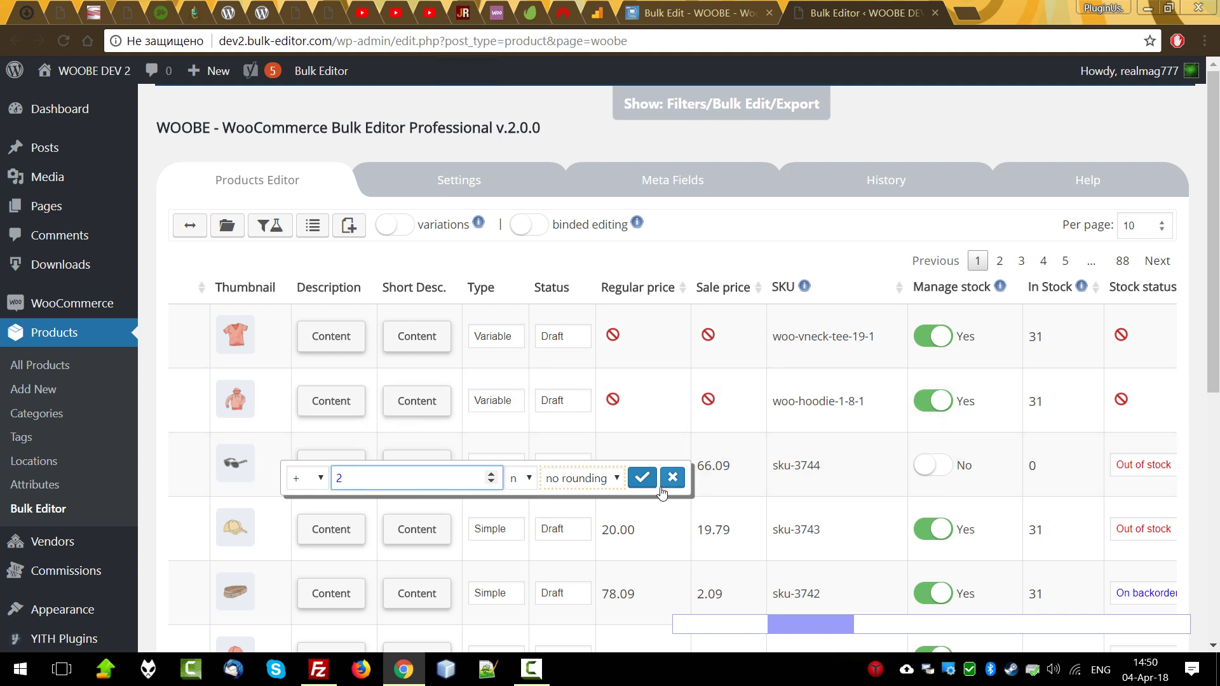
left_click(639, 478)
Raise the regular price by 20% with rounding to .99, giving 122.99
left_click(644, 472)
left_click(678, 469)
left_click(514, 478)
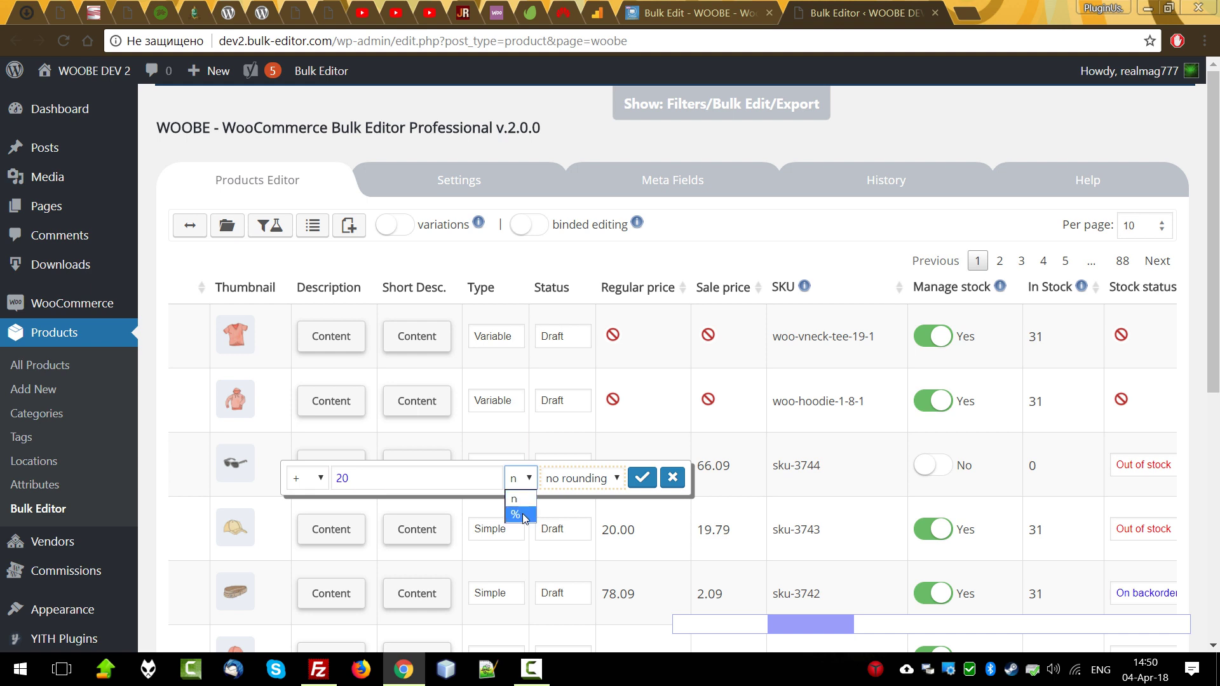
left_click(512, 514)
left_click(590, 479)
left_click(552, 457)
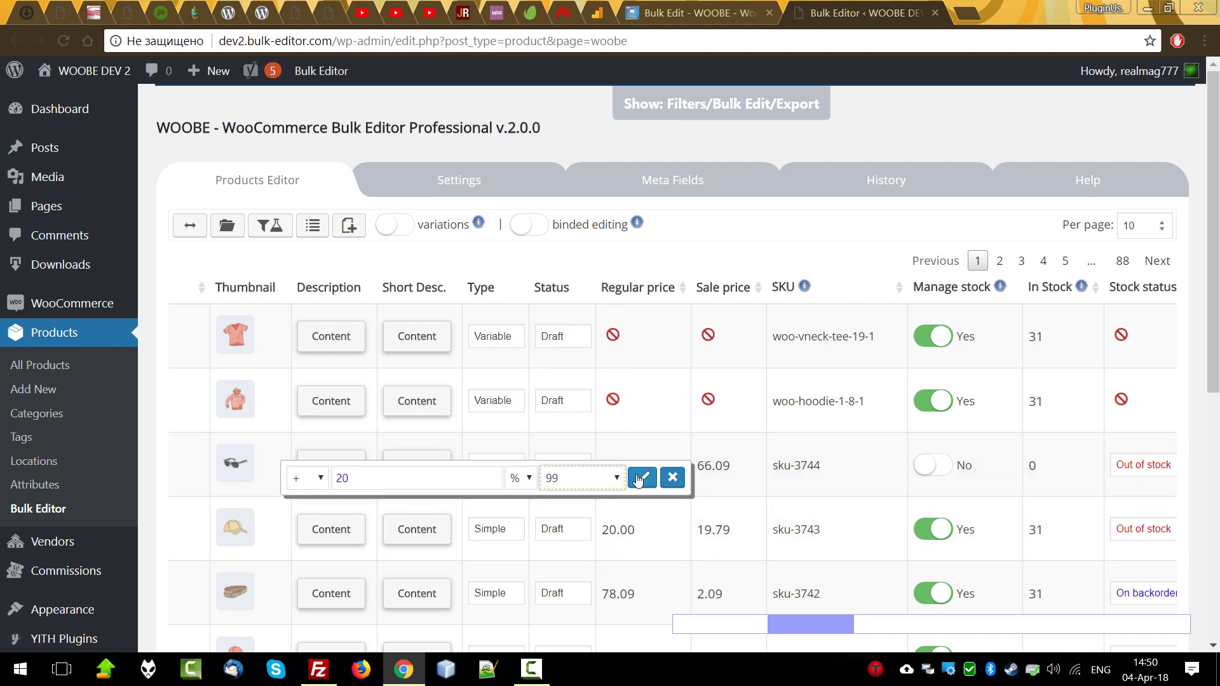
left_click(642, 477)
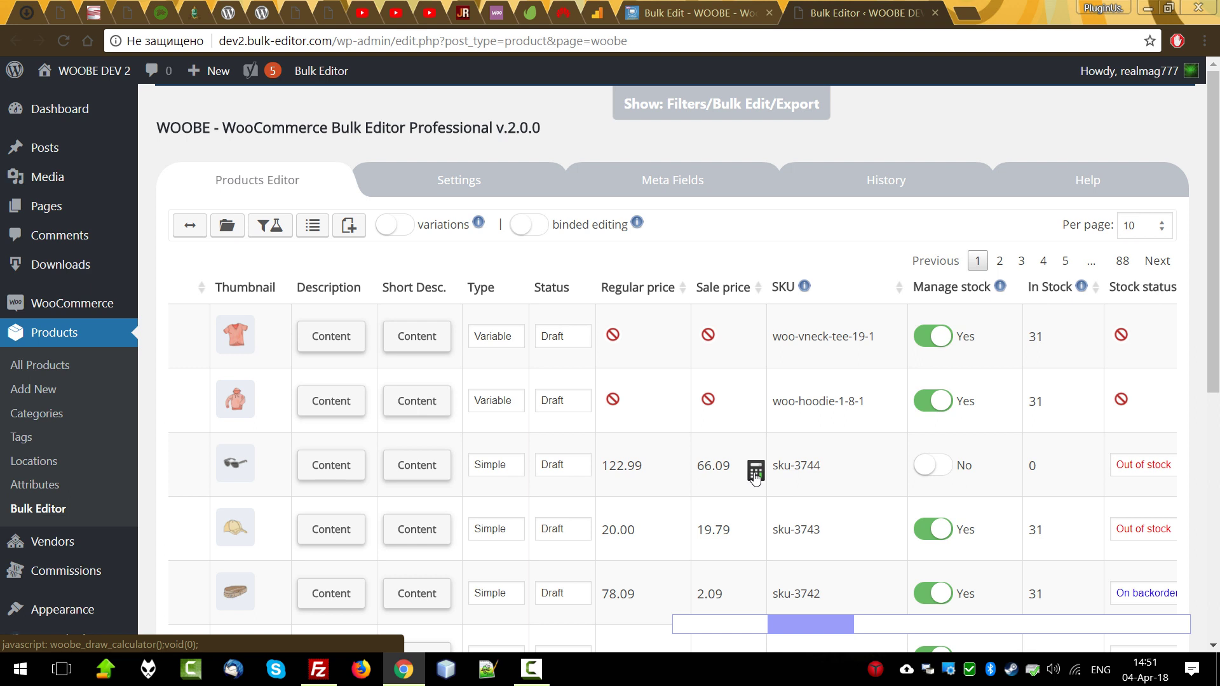
Set the sale price to regular price minus 80%, rounded to end in 49 (24.49)
left_click(755, 476)
left_click_drag(458, 482, 362, 478)
type("80")
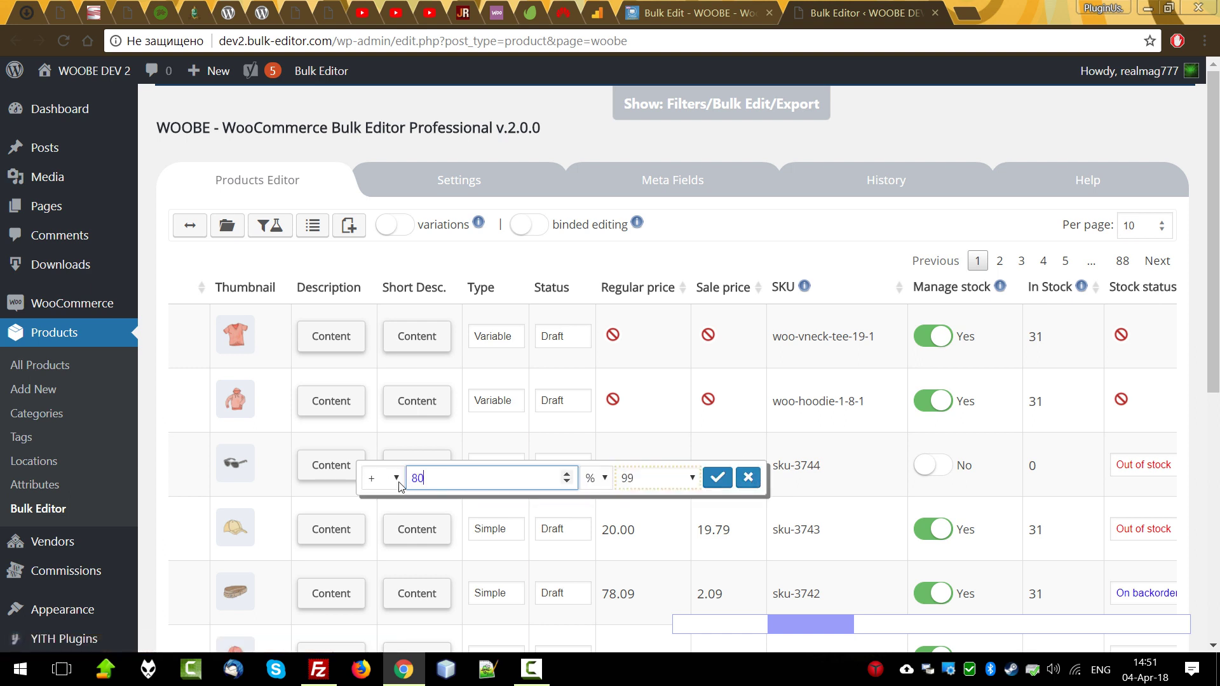
left_click(398, 484)
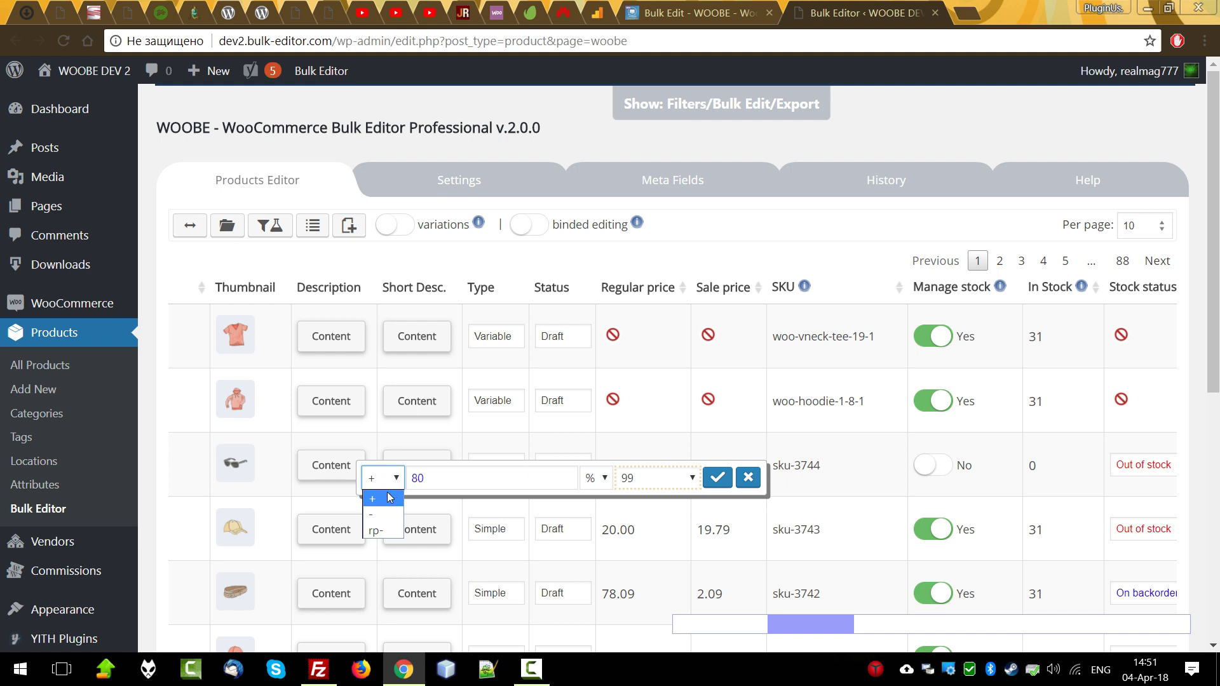
left_click(375, 531)
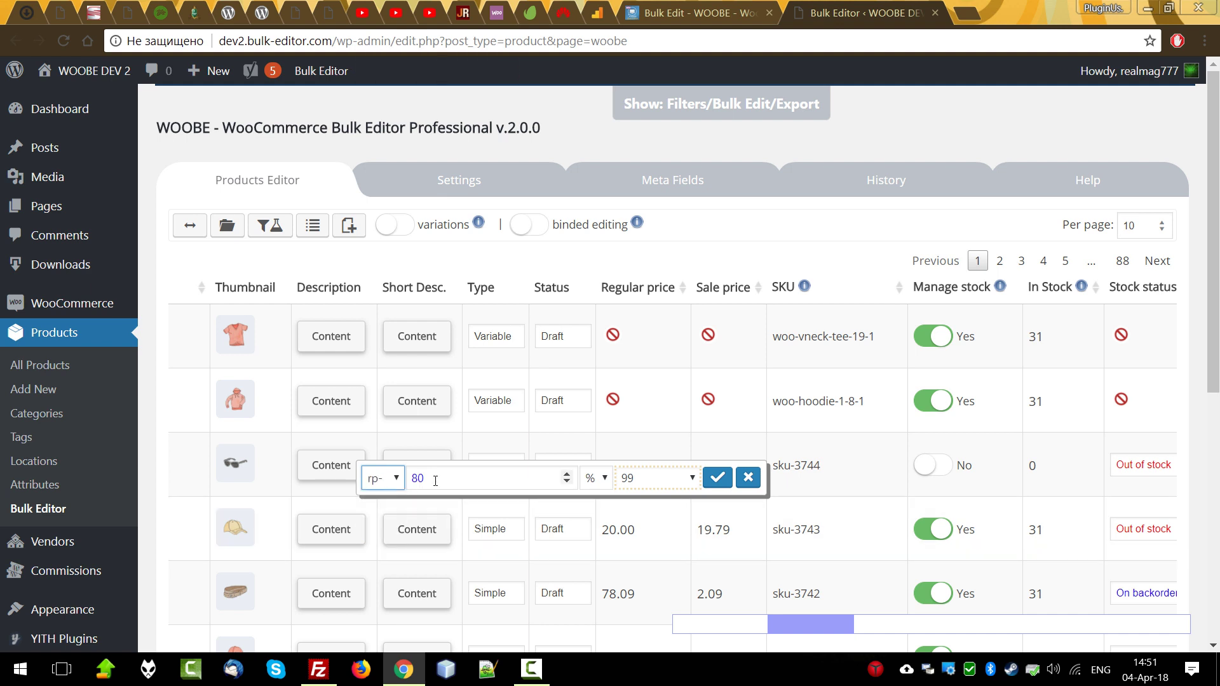
left_click(628, 483)
left_click(641, 372)
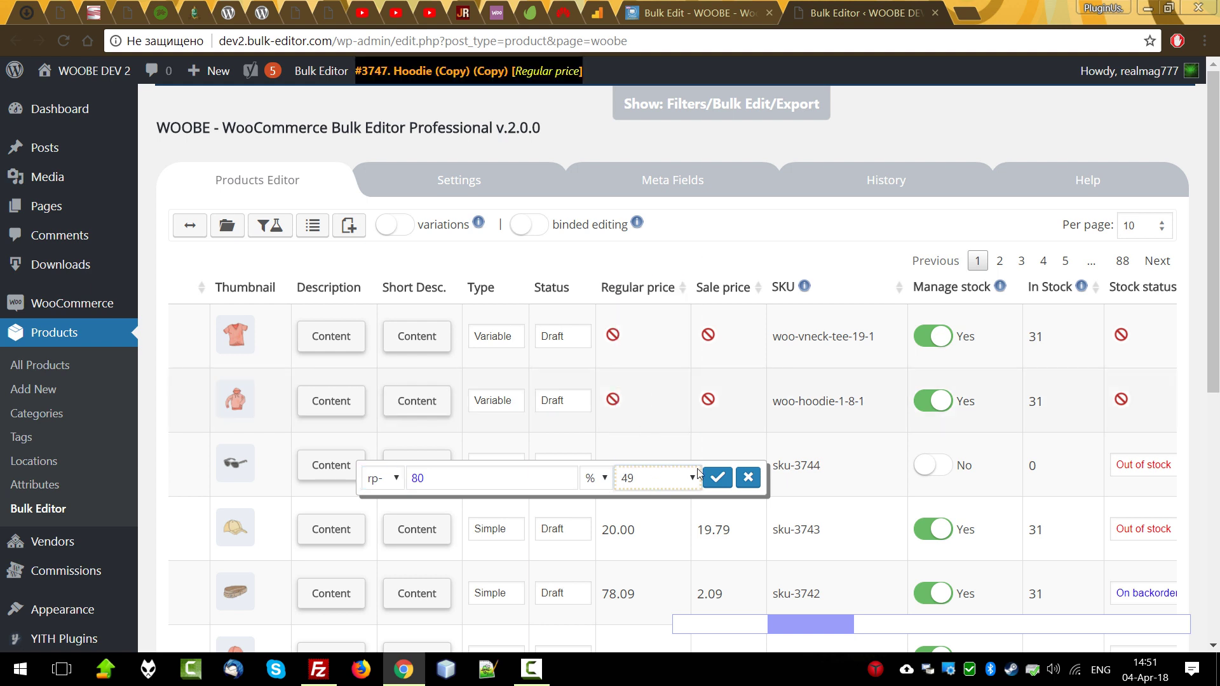
left_click(717, 477)
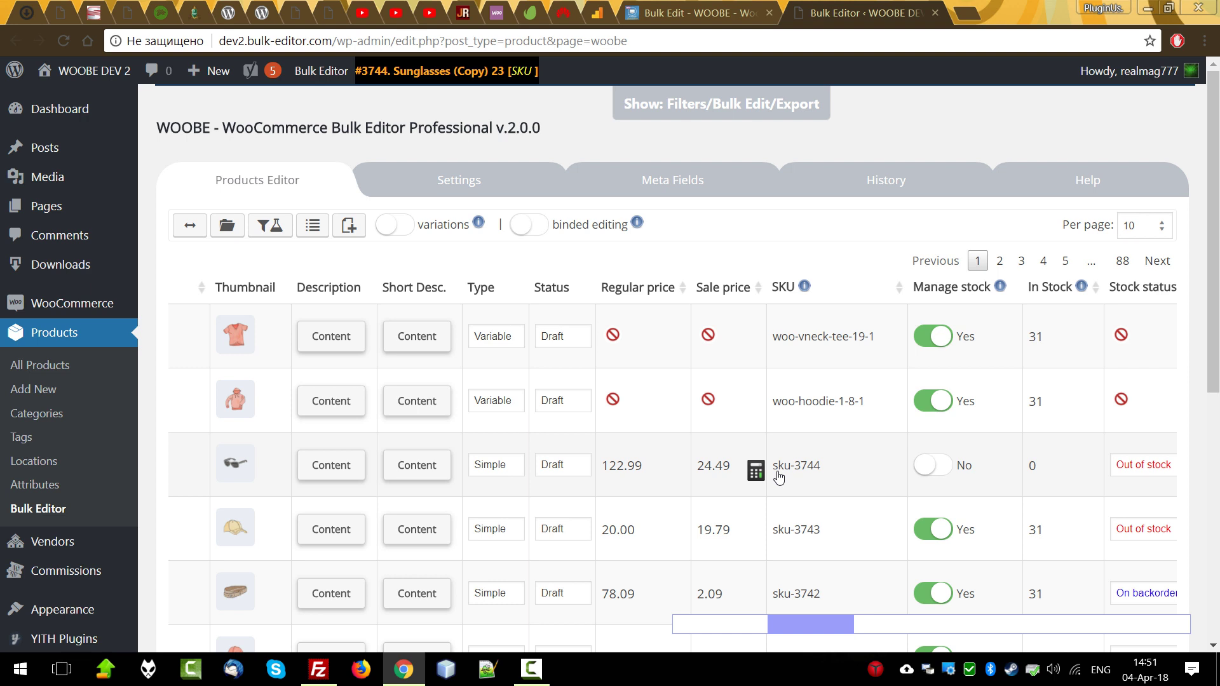
Enter 10.00 directly as the Sunglasses (Copy) 23 sale price, leaving Cap's price unchanged
left_click(726, 464)
type("10")
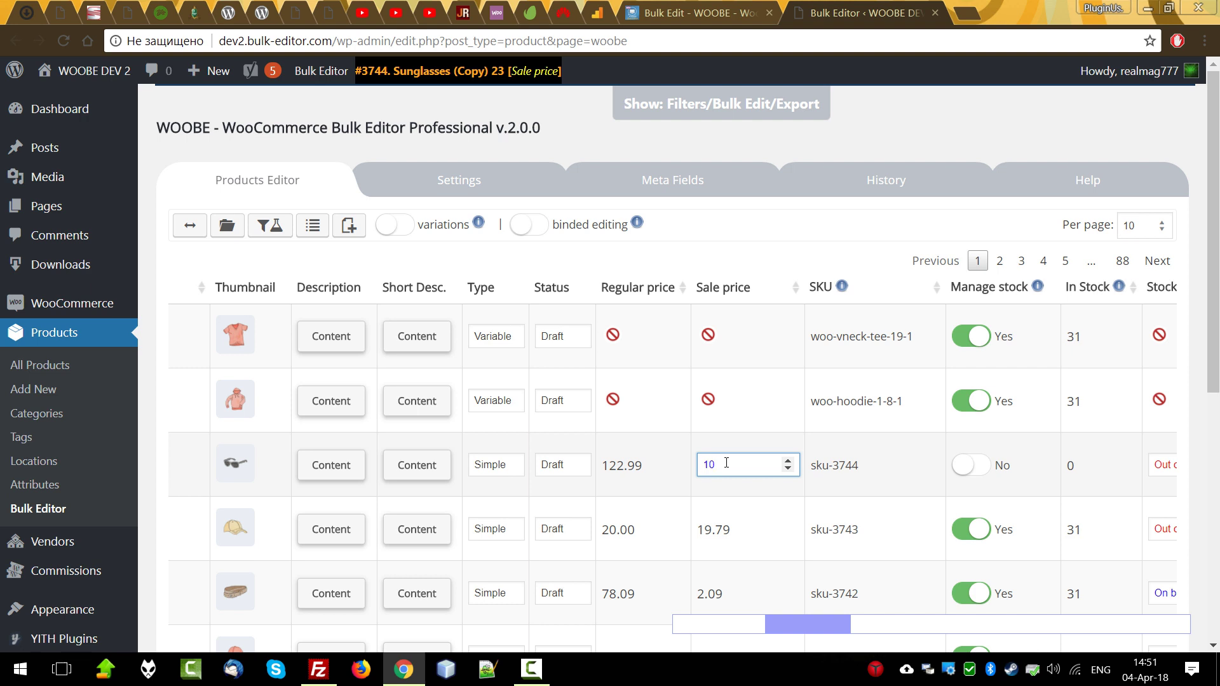
key("Return")
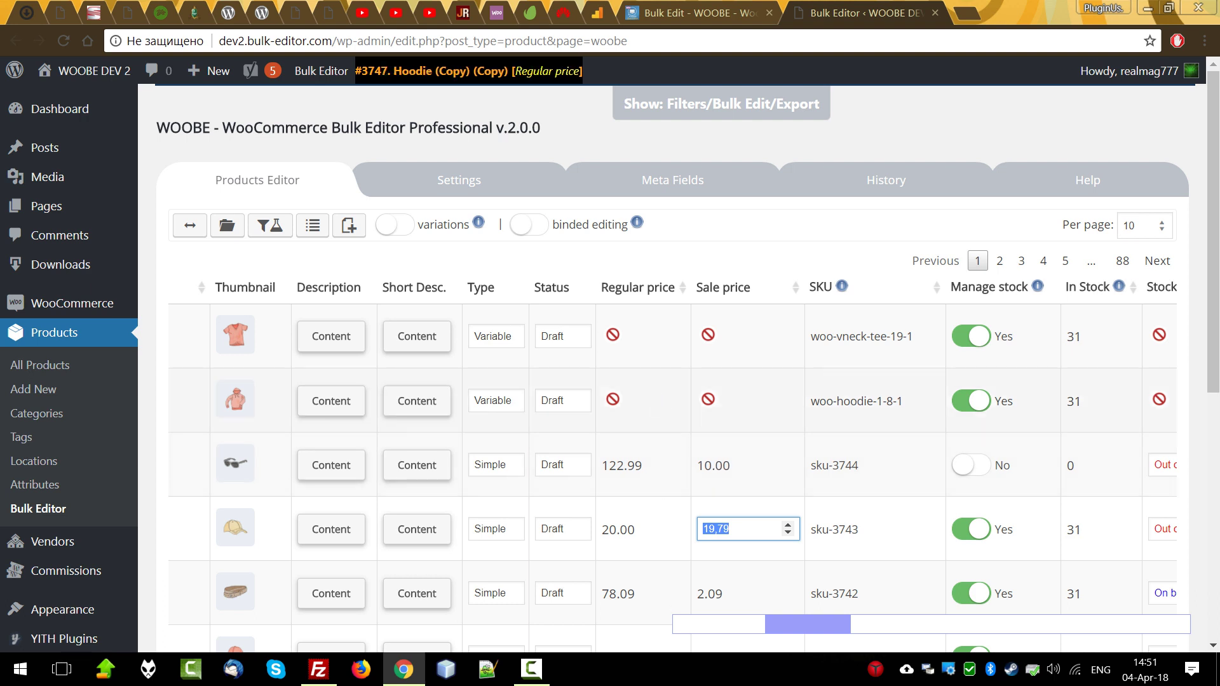
left_click(807, 533)
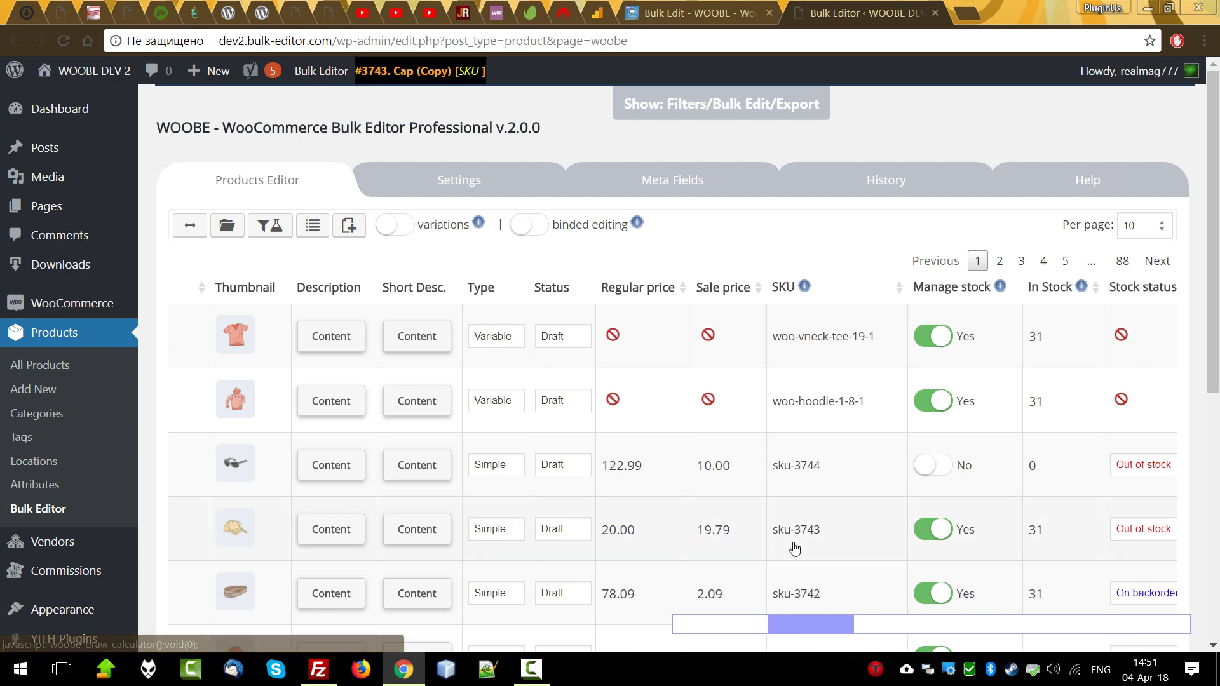
Select all products, enable binded editing, and set their sale prices to 20 together
scroll(610, 508, "left", 5)
left_click(181, 288)
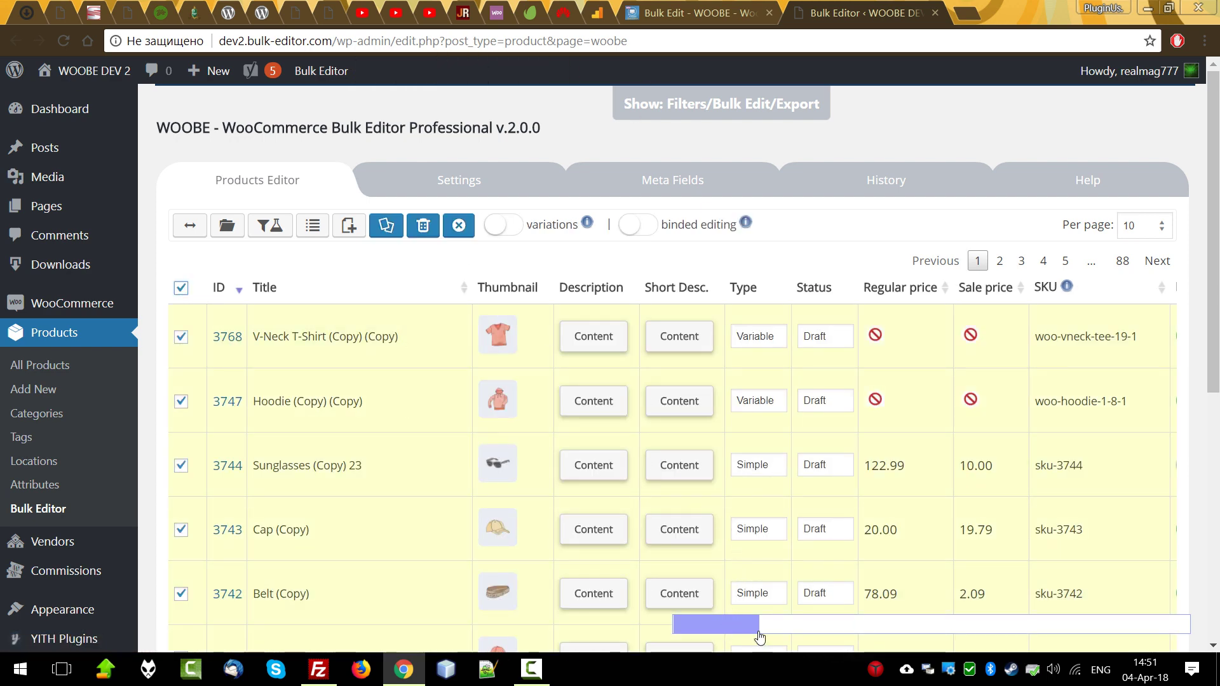
scroll(826, 643, "right", 5)
scroll(831, 643, "right", 1)
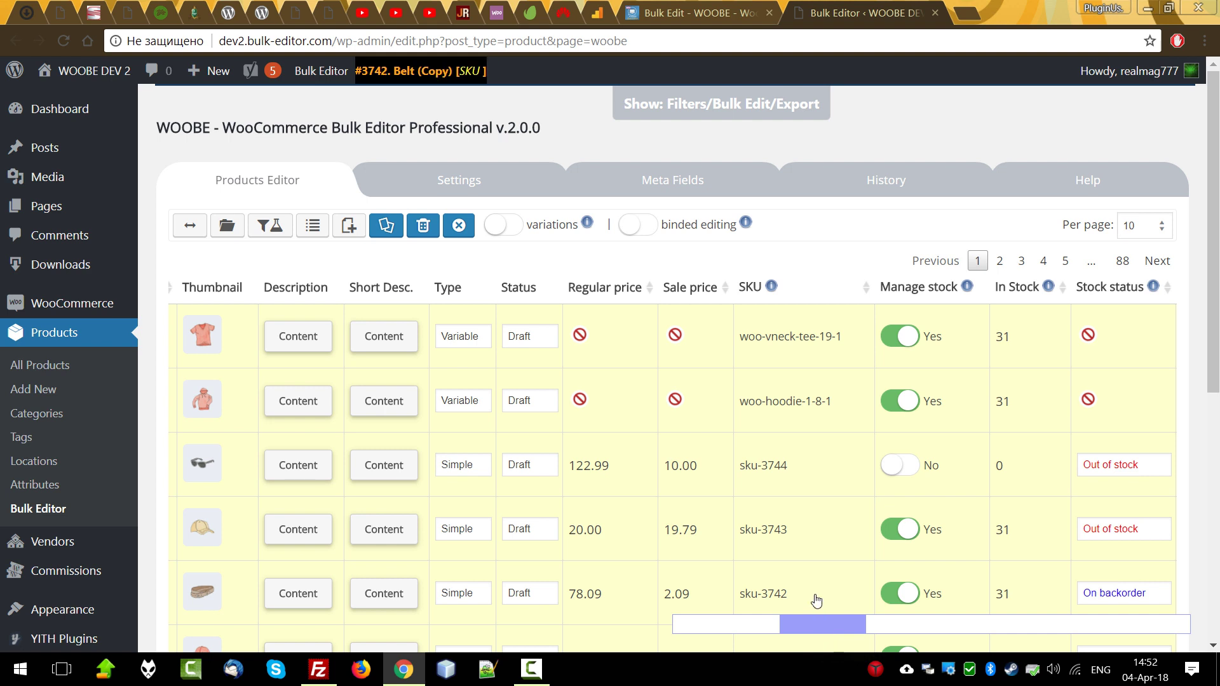
left_click(638, 226)
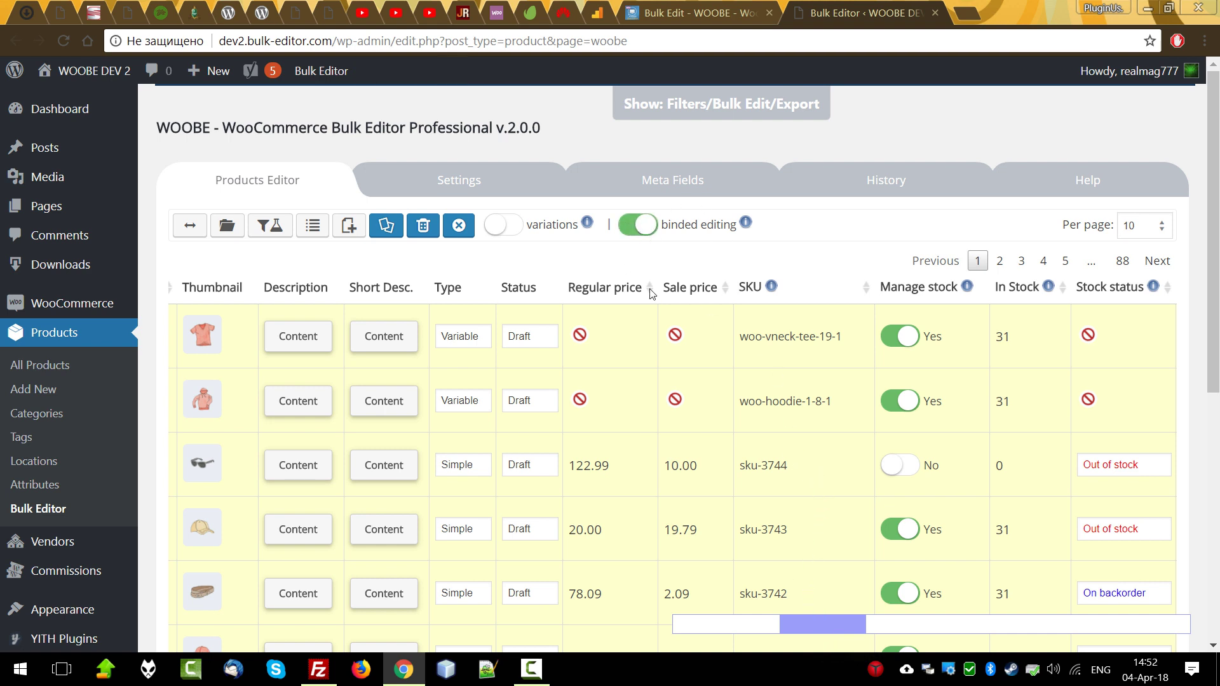
left_click(695, 470)
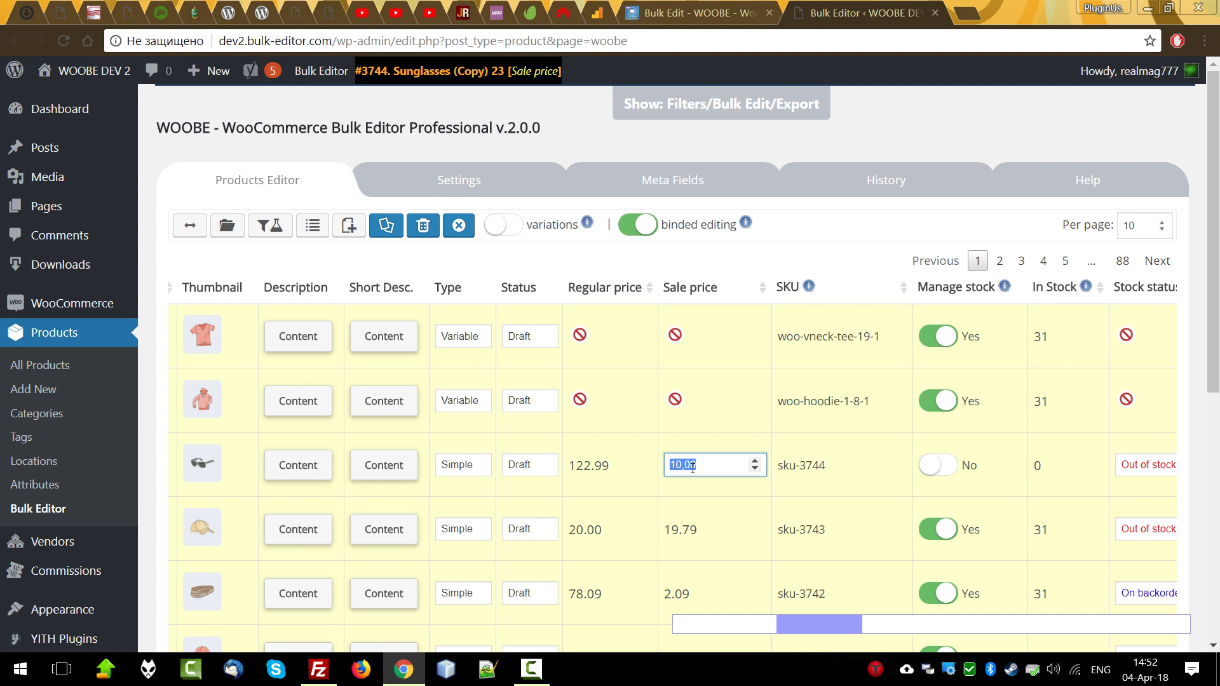
type("20")
key("Return")
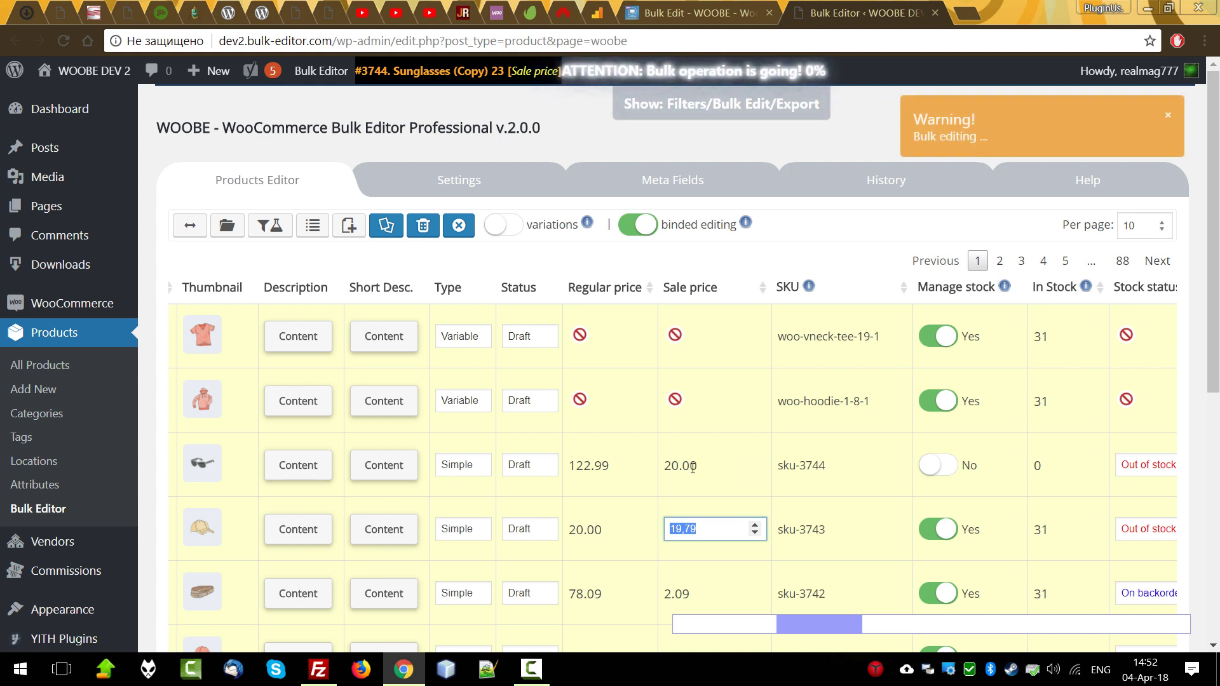
left_click(755, 533)
left_click(754, 534)
left_click(755, 534)
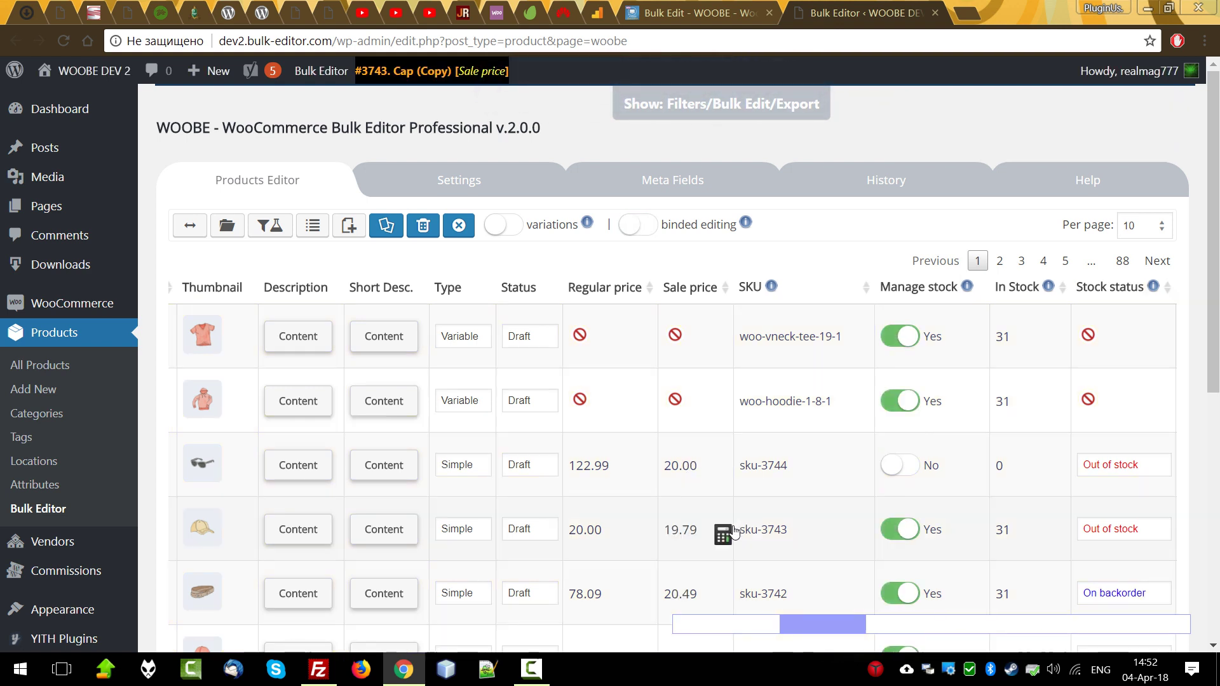
scroll(721, 544, "down", 3)
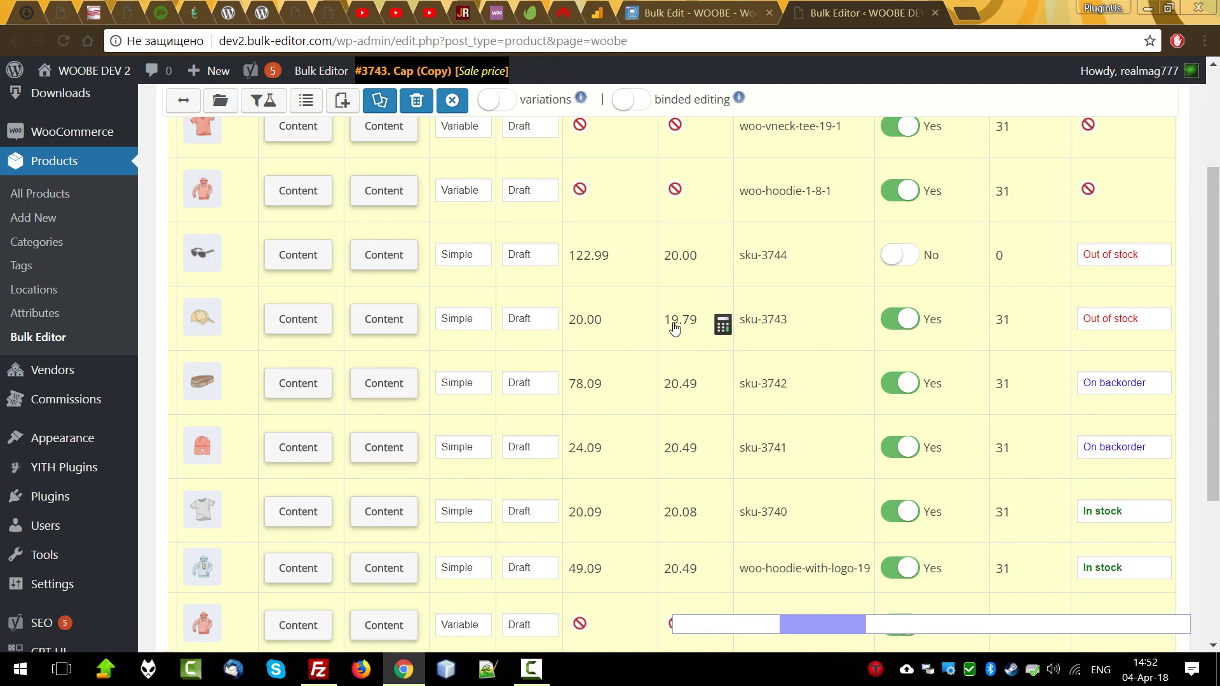
scroll(654, 346, "up", 2)
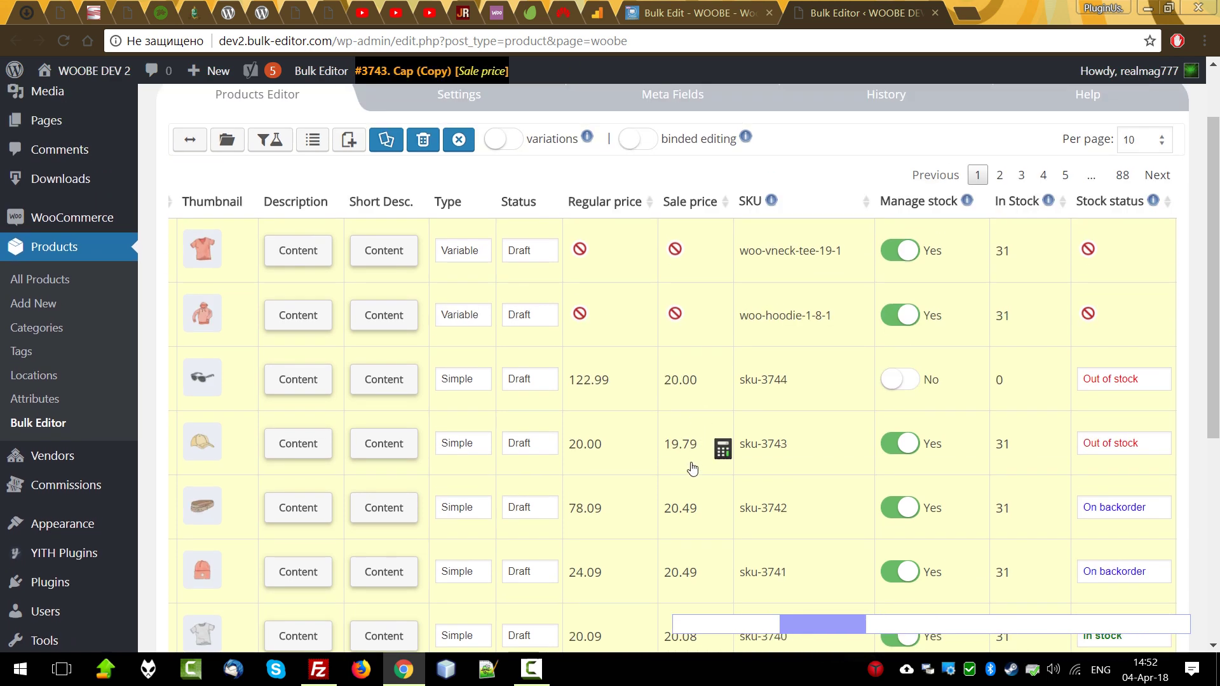
scroll(699, 509, "down", 5)
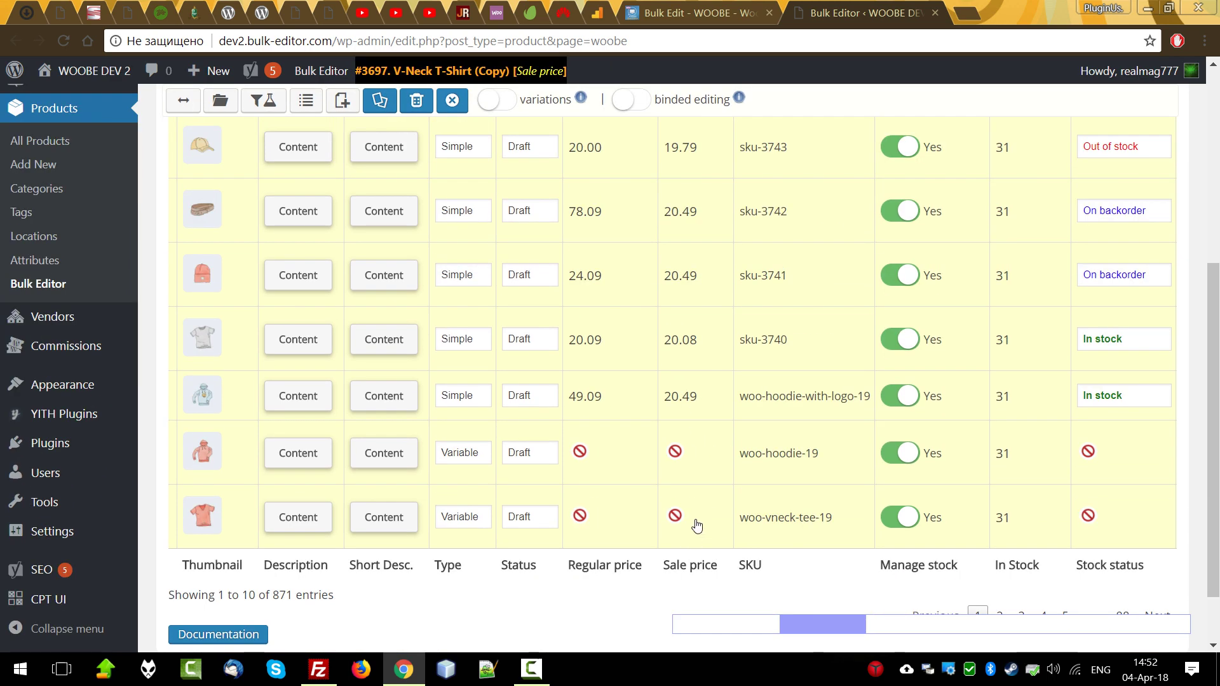
scroll(700, 503, "up", 5)
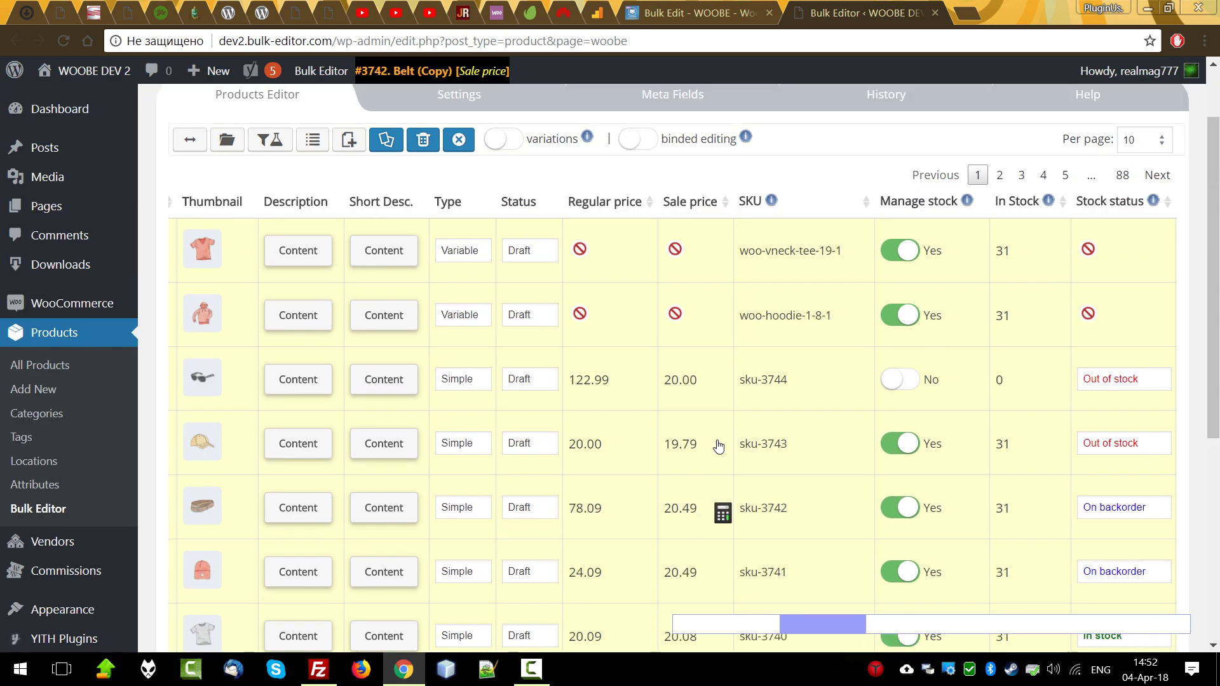
Apply a 50% subtraction with rounding option 5 to the Sunglasses sale price
left_click(723, 385)
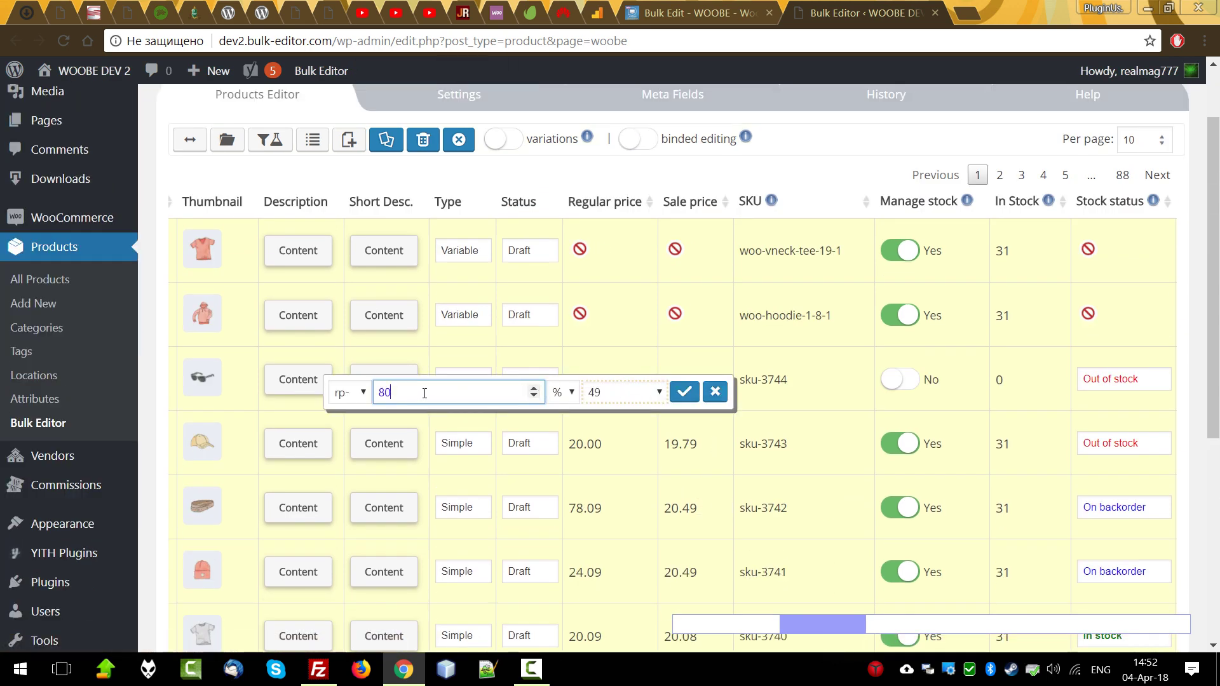
left_click_drag(425, 392, 346, 395)
type("50")
left_click(347, 395)
left_click(344, 426)
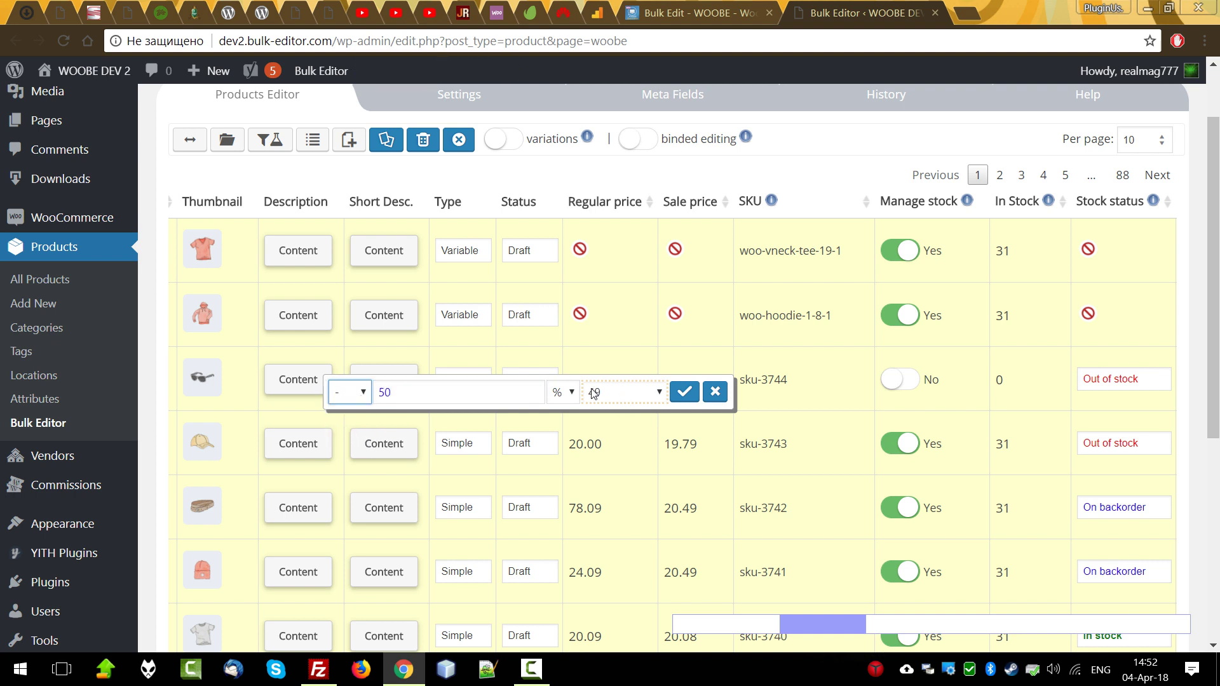
left_click(608, 399)
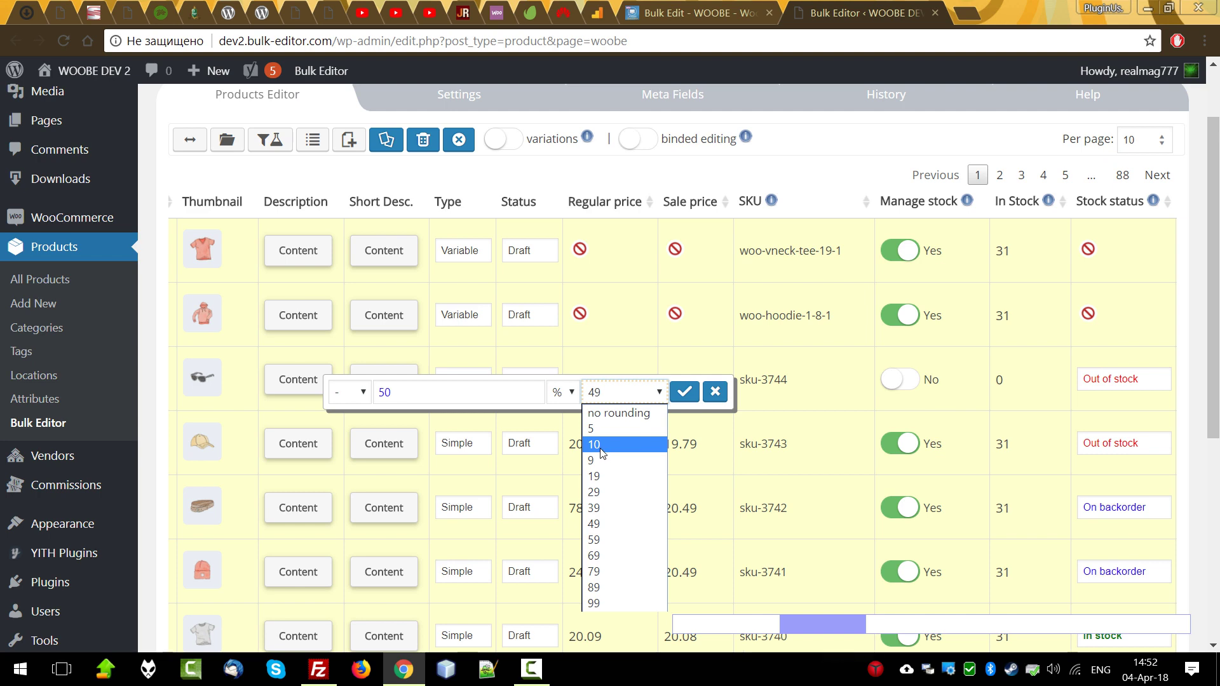
left_click(602, 429)
left_click(684, 392)
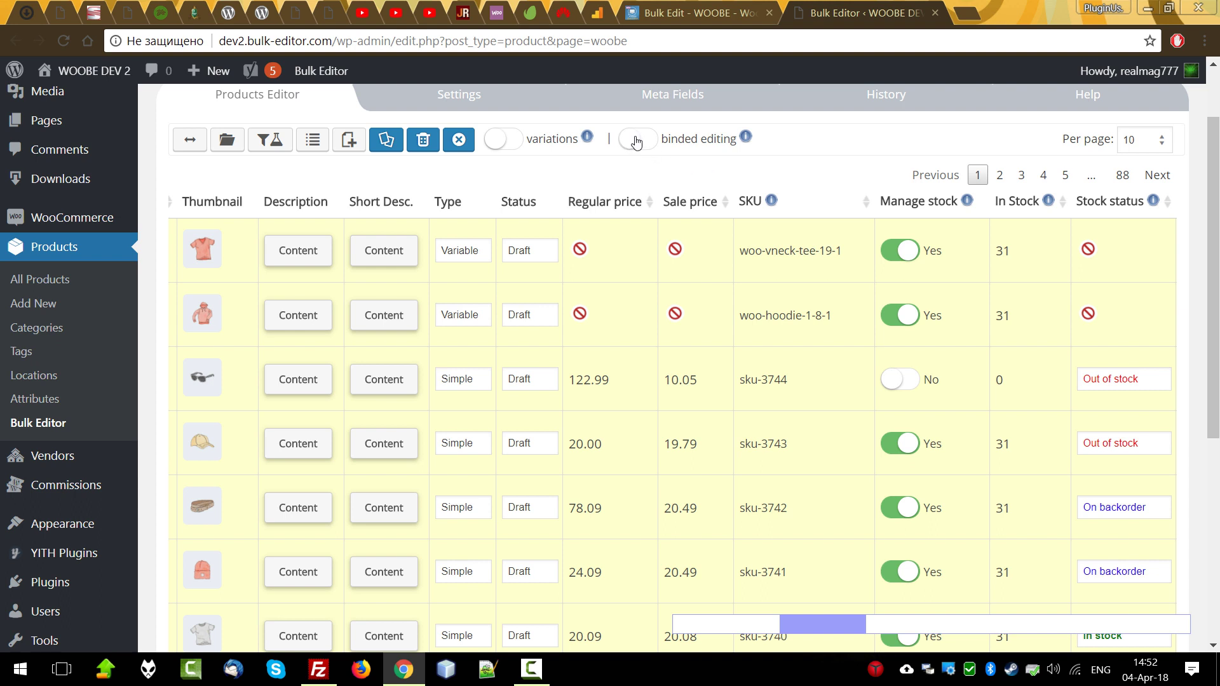
Enable binded editing and reapply the 50% sale-price reduction to all selected products
left_click(636, 143)
left_click(723, 385)
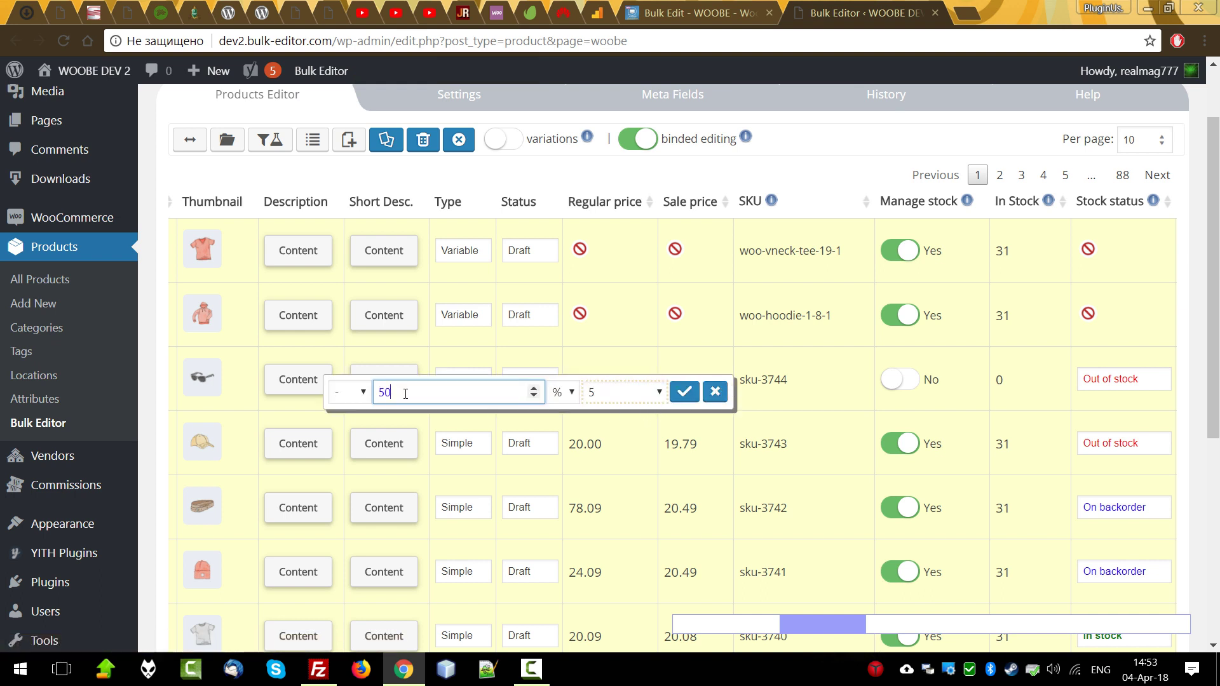
left_click_drag(408, 394, 364, 398)
left_click(684, 392)
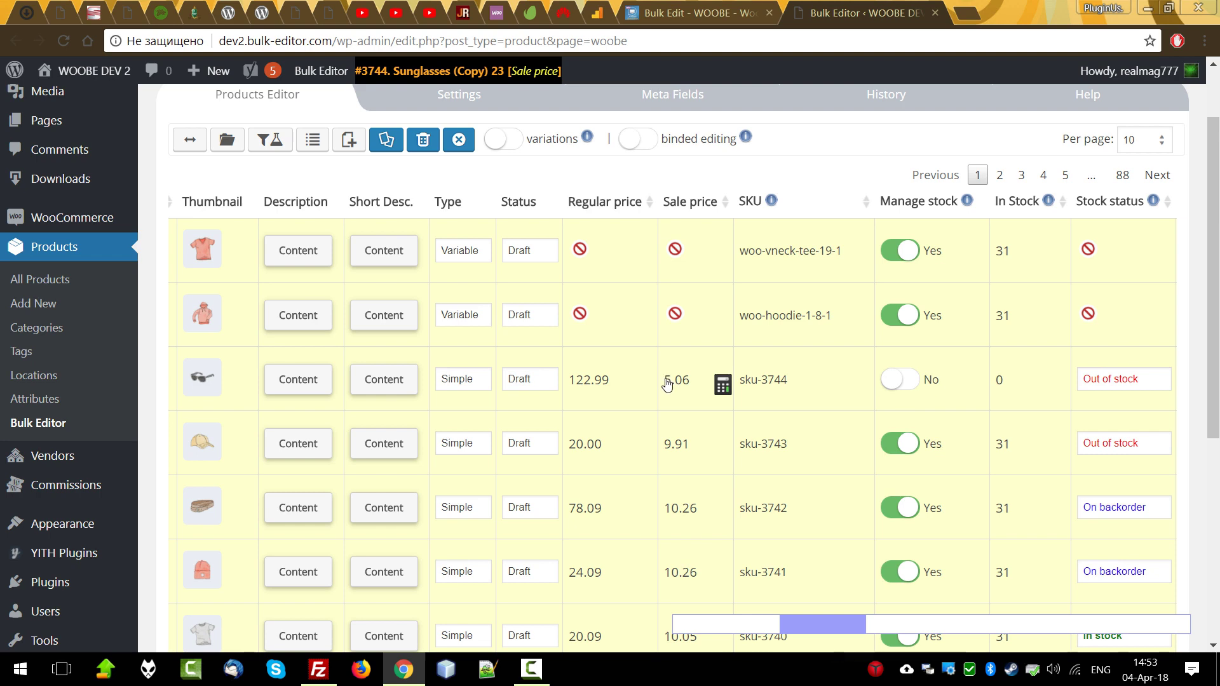
Revert the bulk sale-price operation and the latest Sunglasses change in History, restoring 19.79 and 10.05
scroll(684, 400, "up", 2)
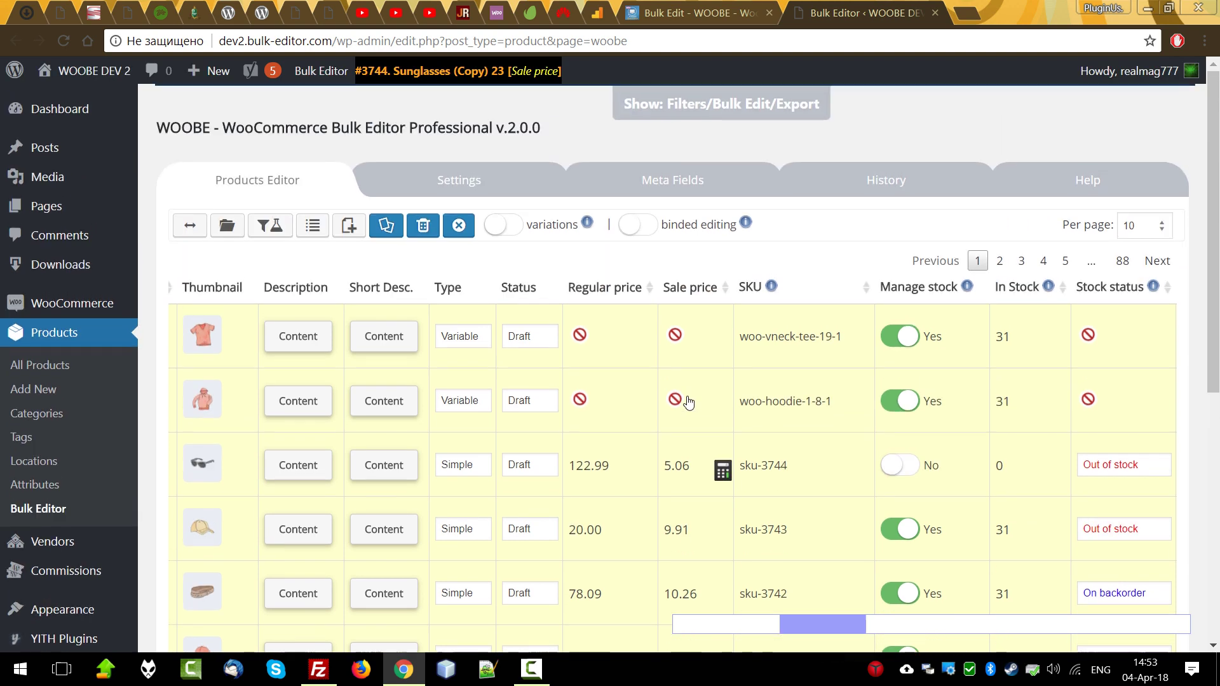
left_click(915, 191)
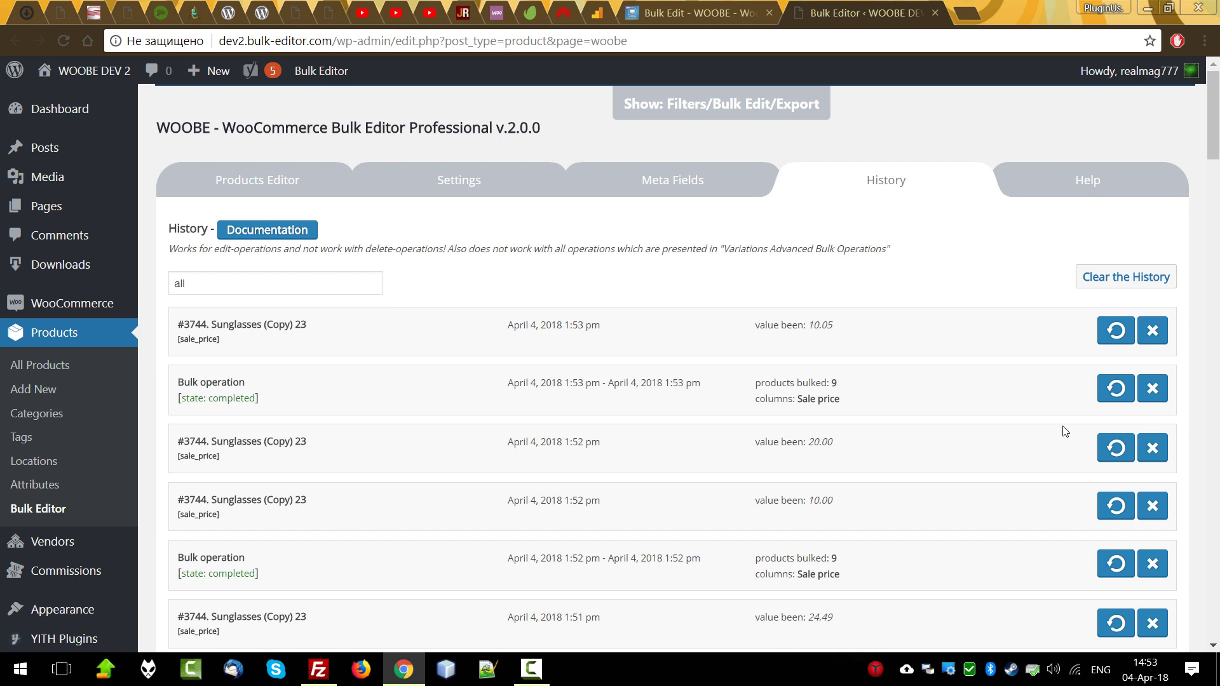
left_click(1111, 394)
key("Return")
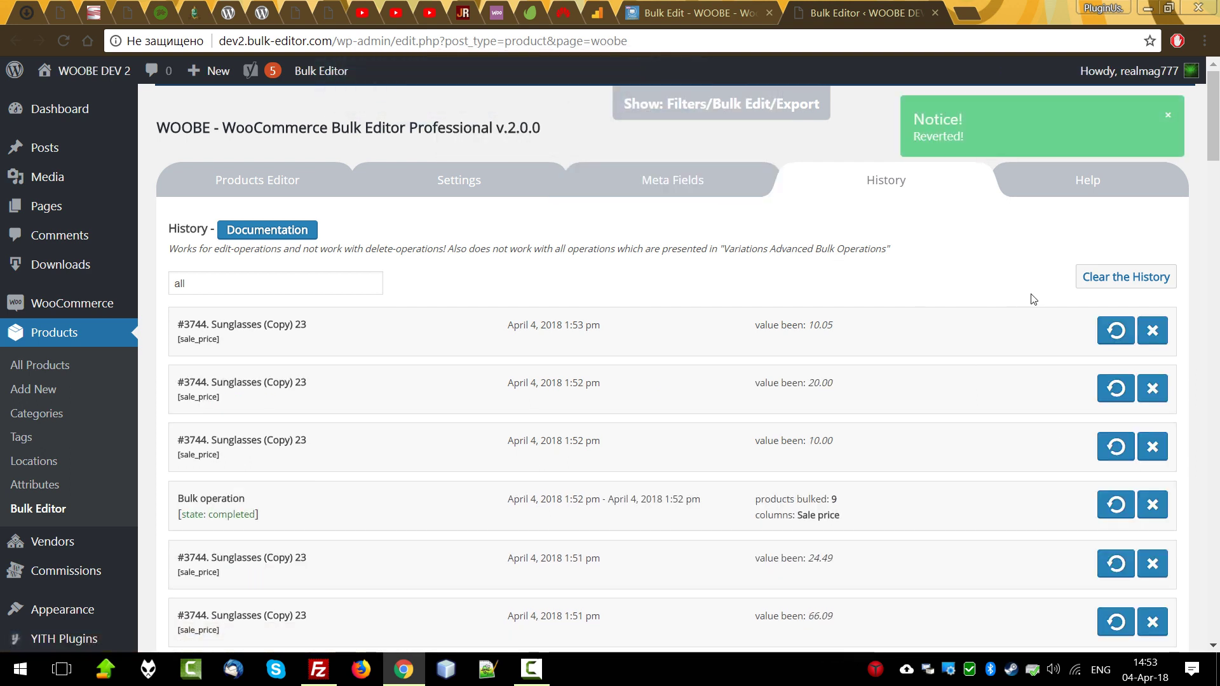
left_click(1124, 331)
left_click(664, 132)
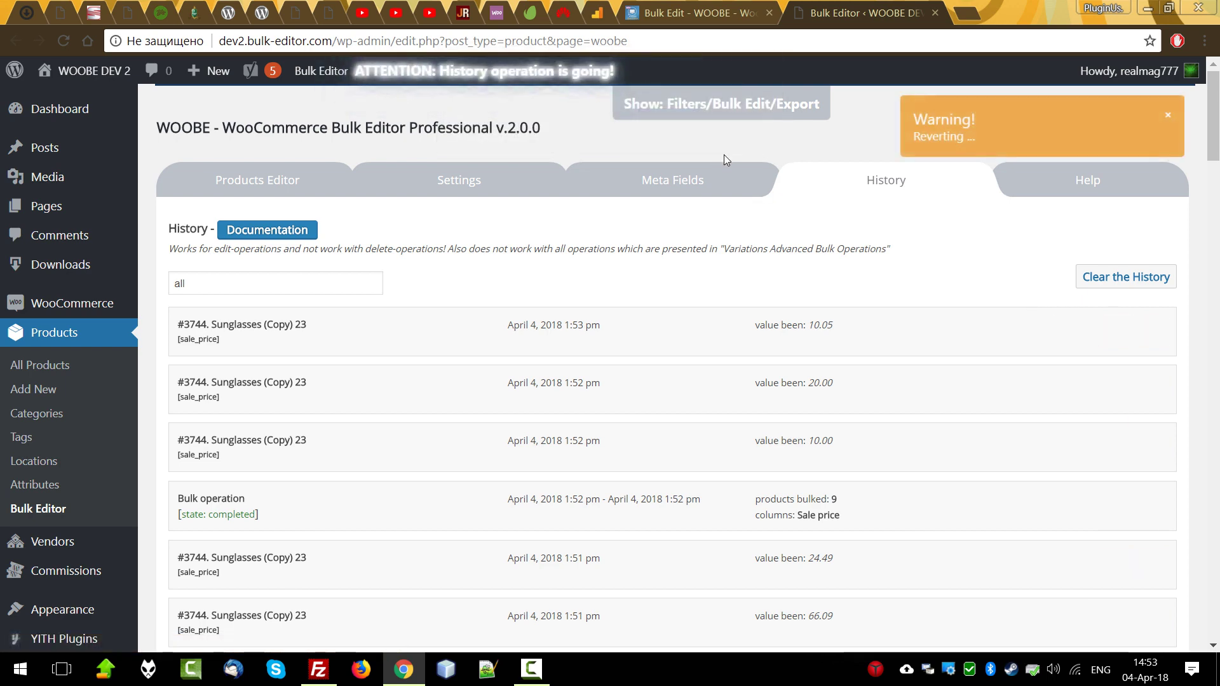
left_click(259, 184)
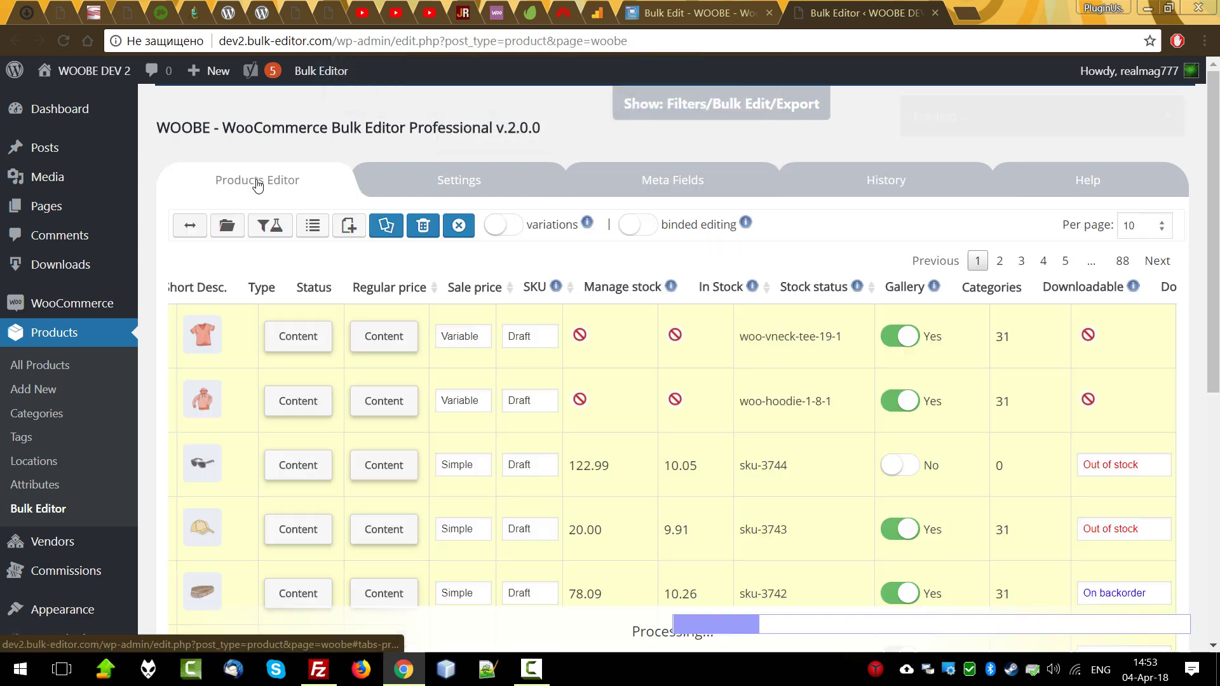
scroll(736, 490, "down", 1)
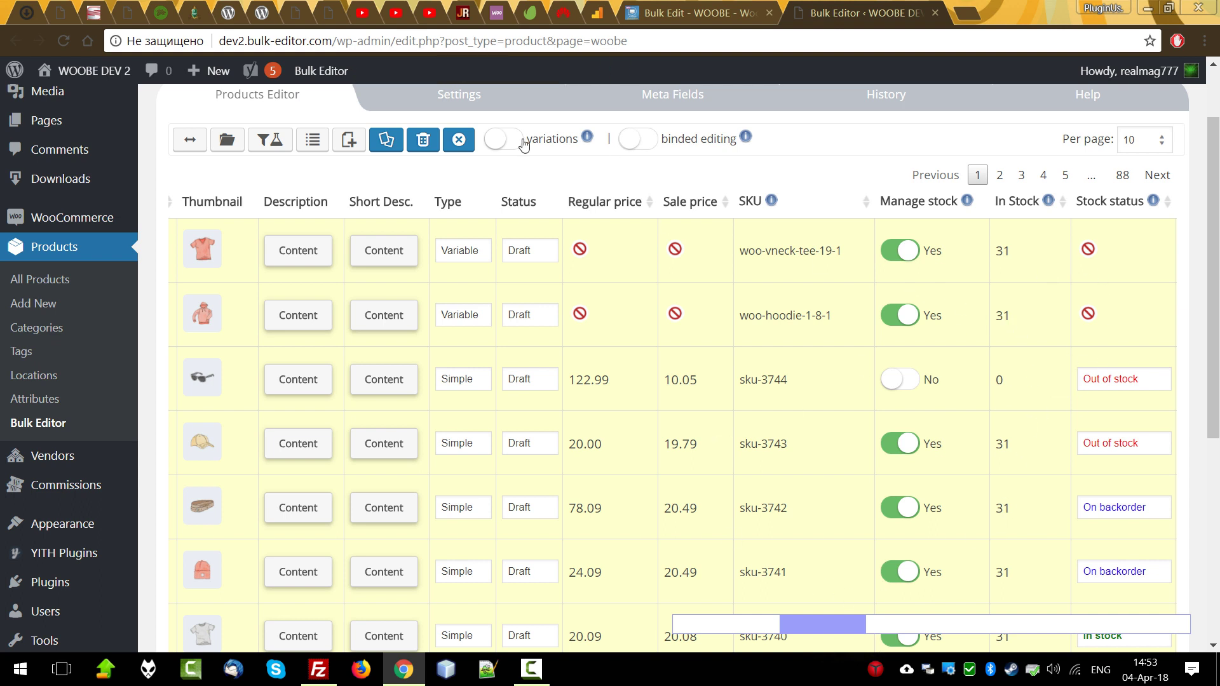
With binded editing on, set Manage stock to No for every listed product
left_click(649, 145)
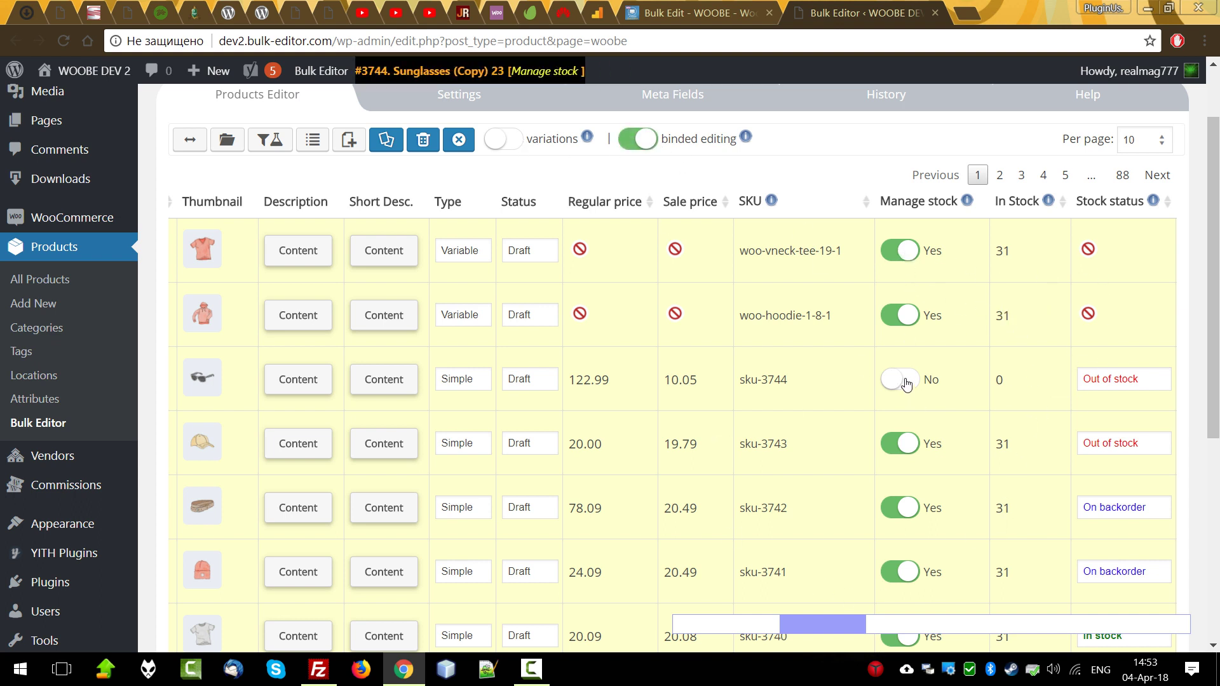
left_click(912, 261)
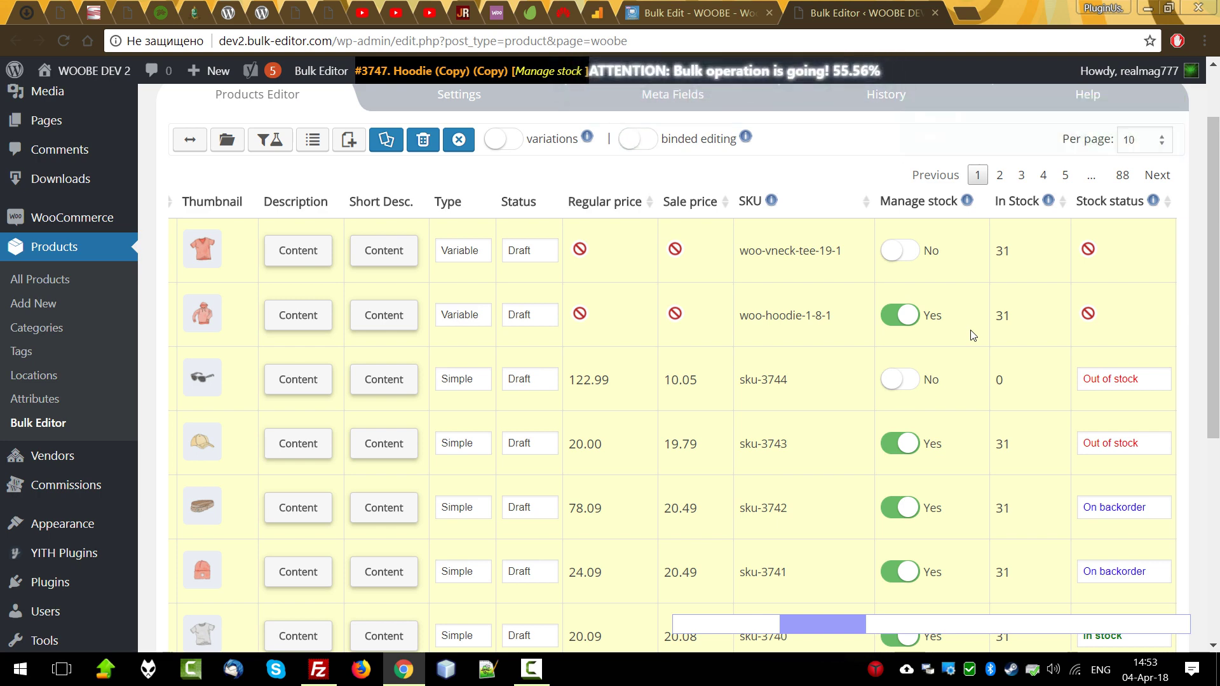
left_click(1175, 629)
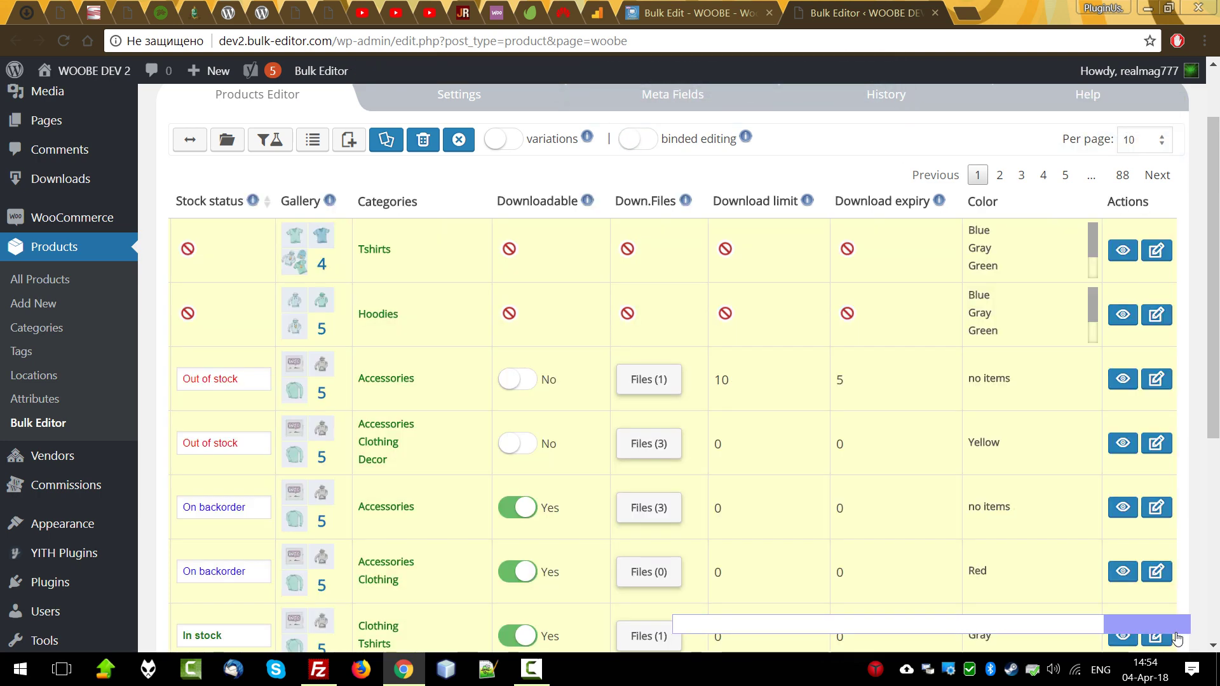
left_click(993, 629)
Search columns for 'sa' and enable Sale price from and Sale price to
left_click(459, 94)
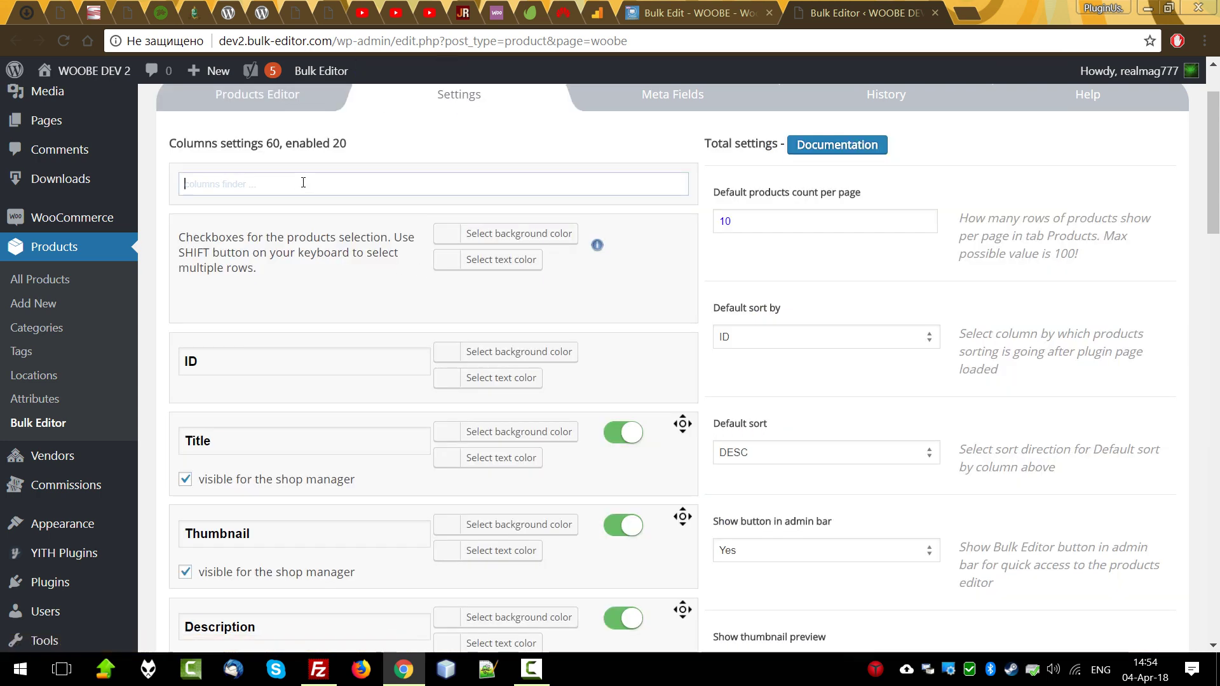
type("sale")
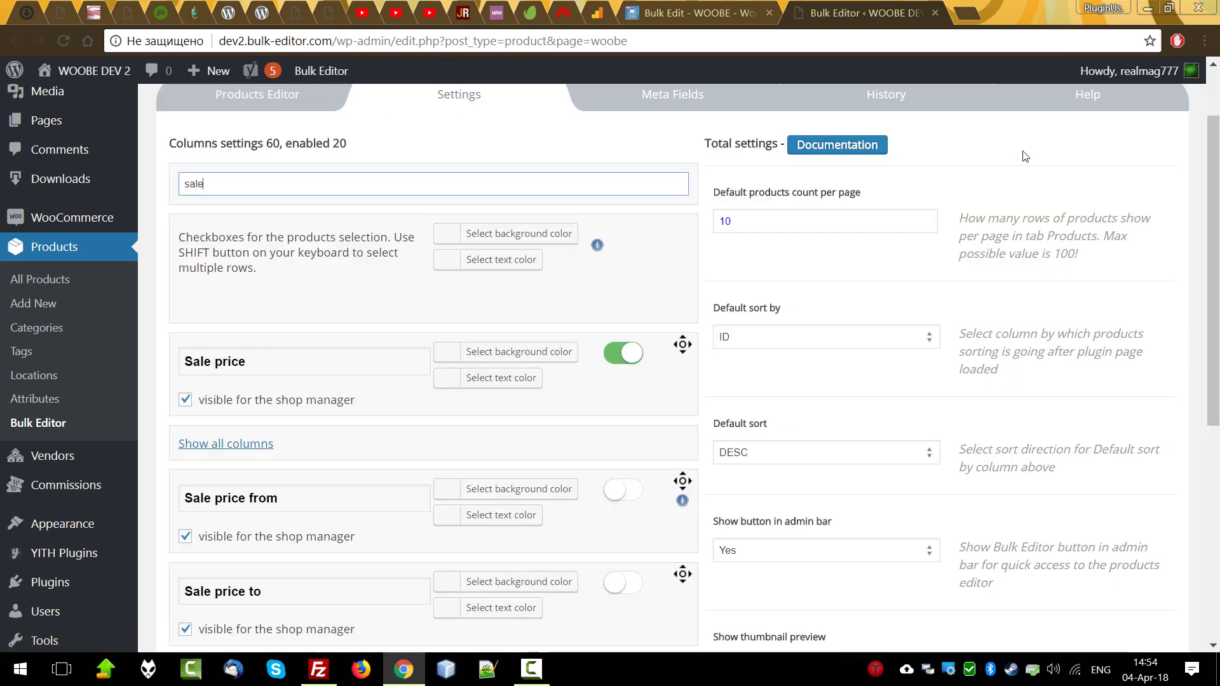
left_click(631, 491)
left_click(634, 588)
scroll(742, 464, "down", 6)
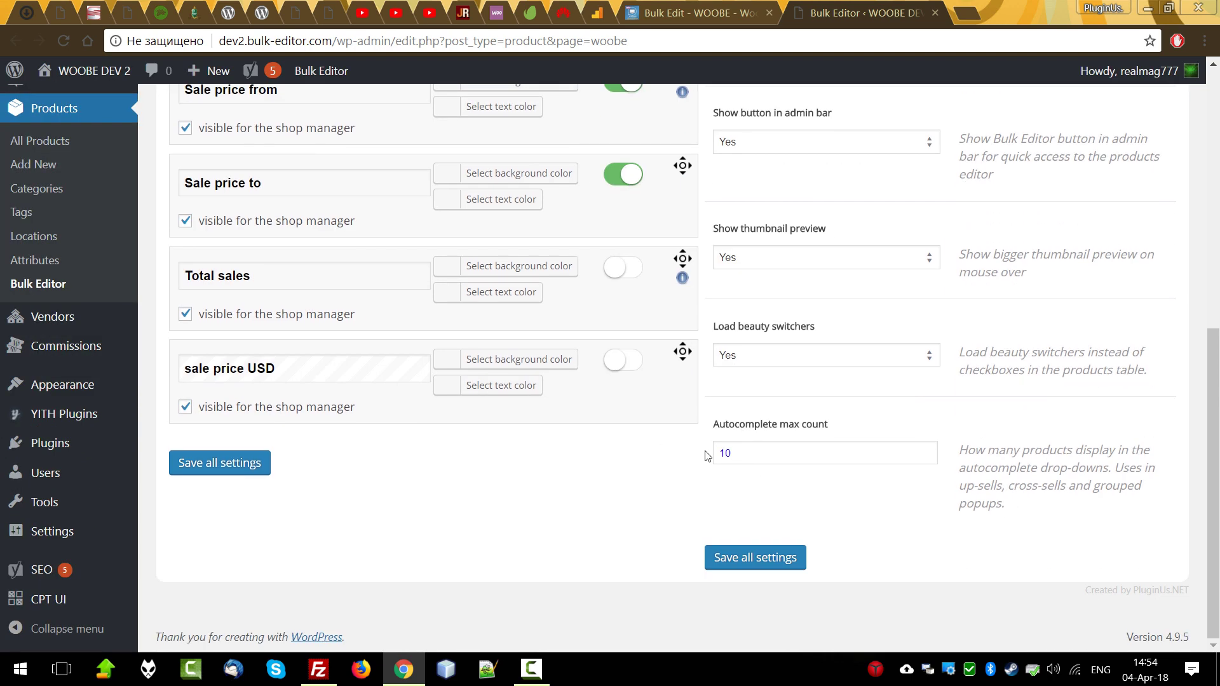
scroll(392, 237, "up", 7)
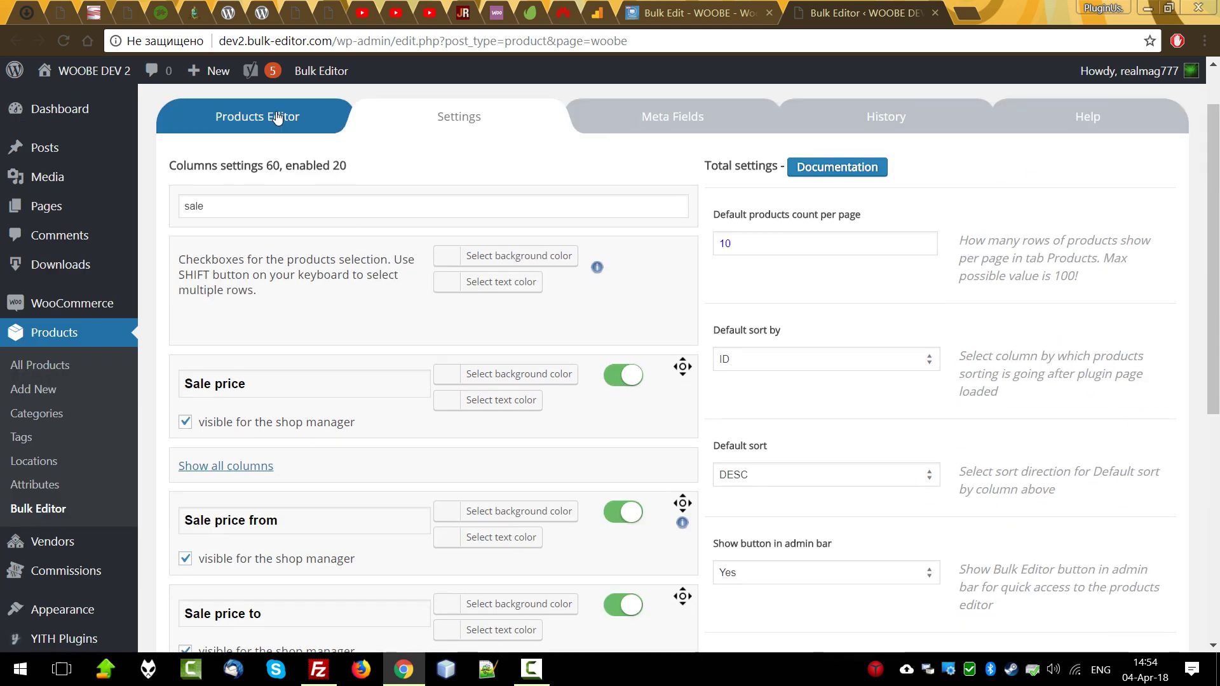
left_click(277, 118)
left_click_drag(891, 629, 699, 639)
Set the 457049.jpg room photo as the first product's thumbnail
left_click(459, 124)
scroll(497, 448, "down", 5)
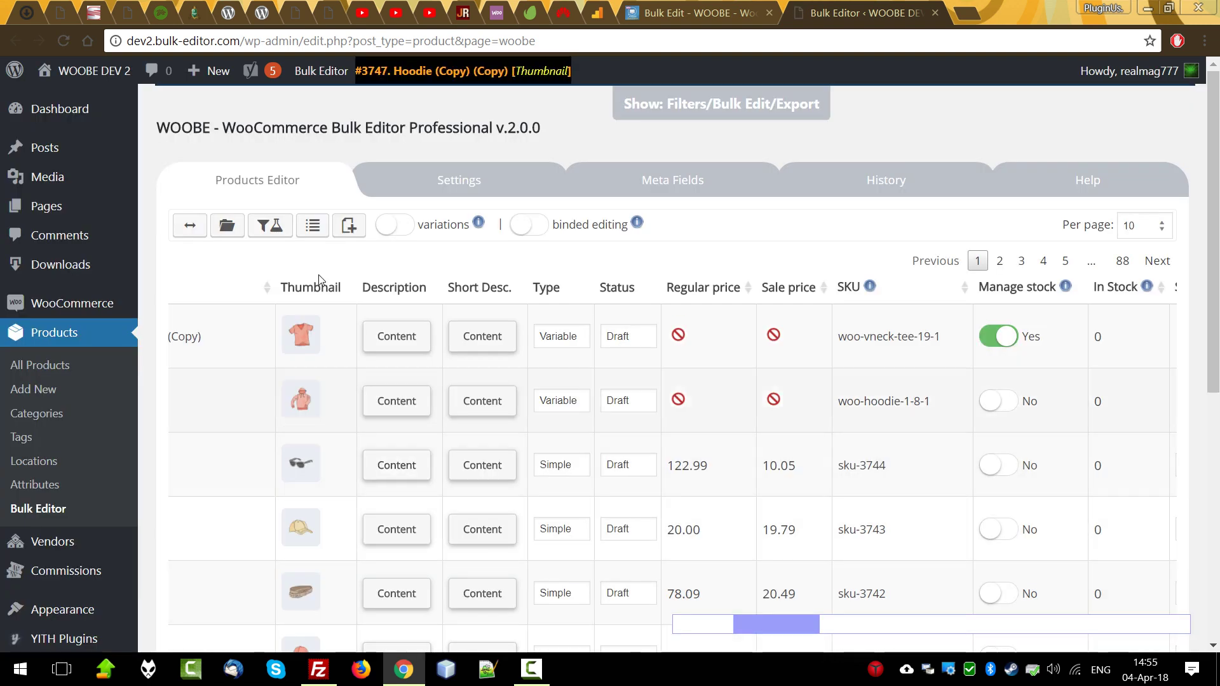
left_click(302, 335)
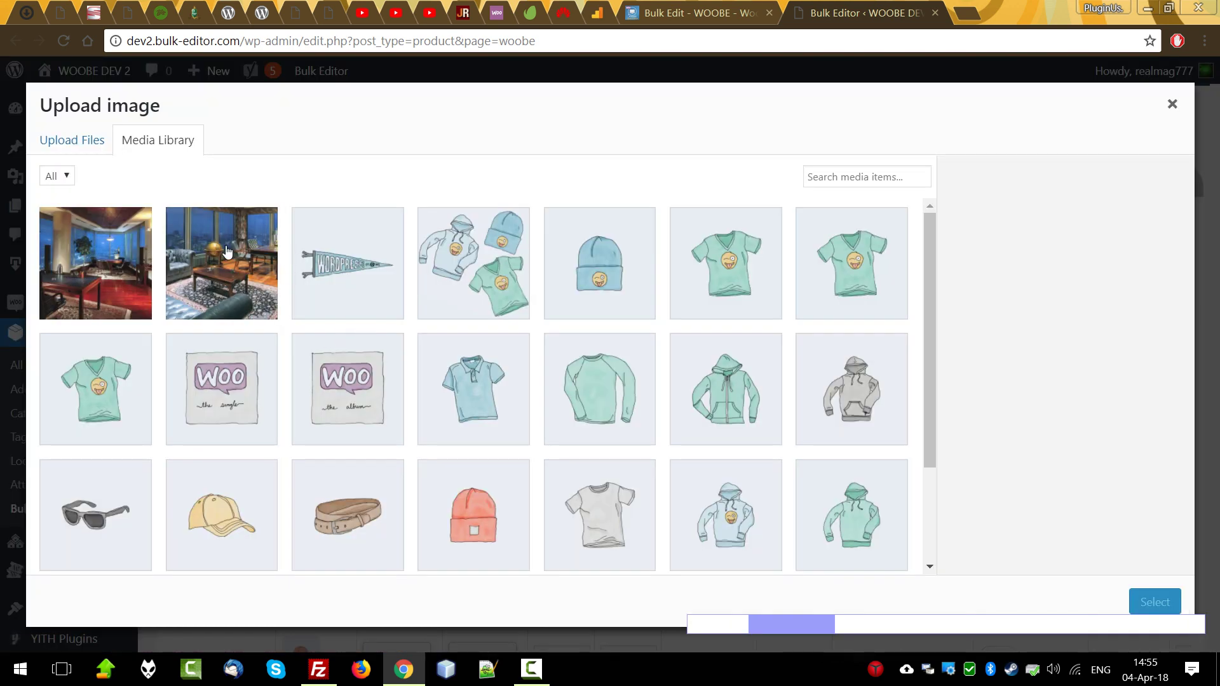
left_click(229, 255)
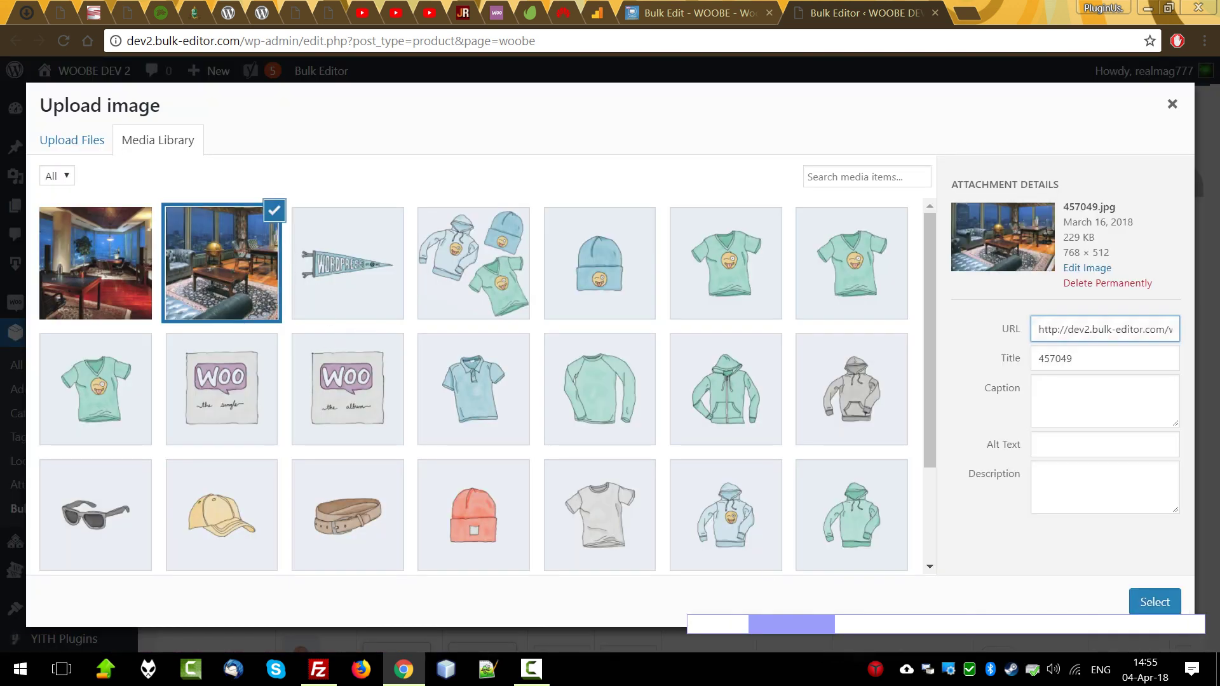
left_click(1155, 604)
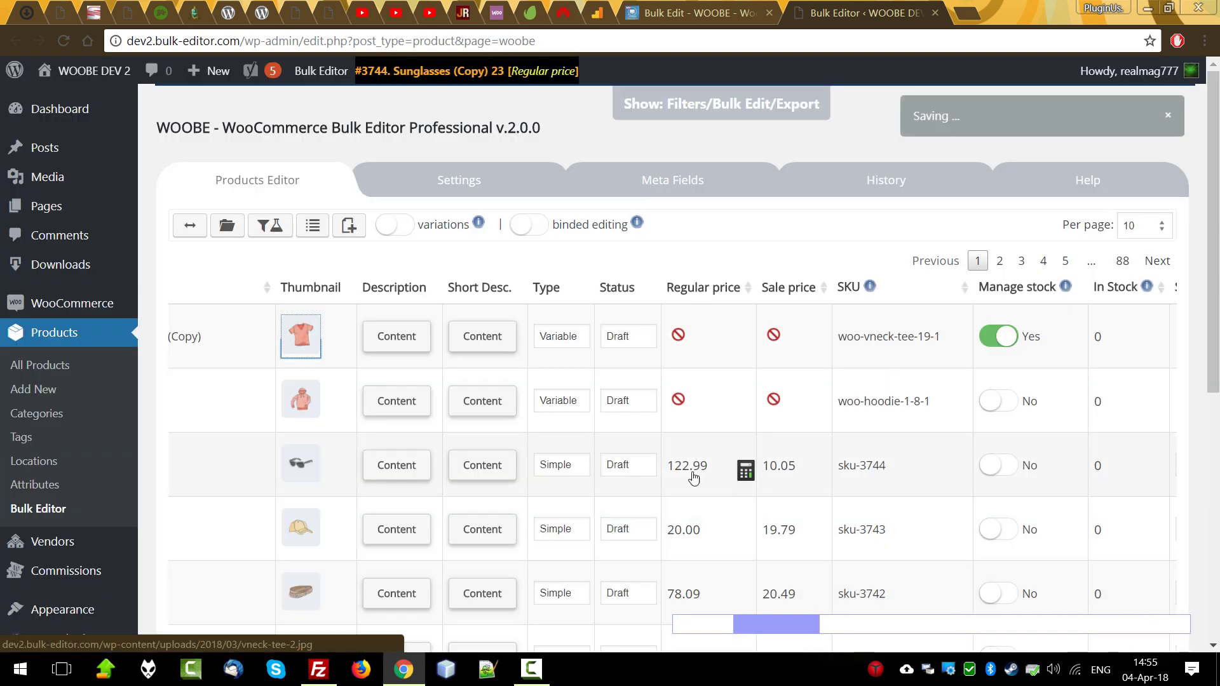
Append 'fef' to the first product's description and save it
left_click(416, 353)
left_click(751, 366)
type("fefe")
left_click(1068, 530)
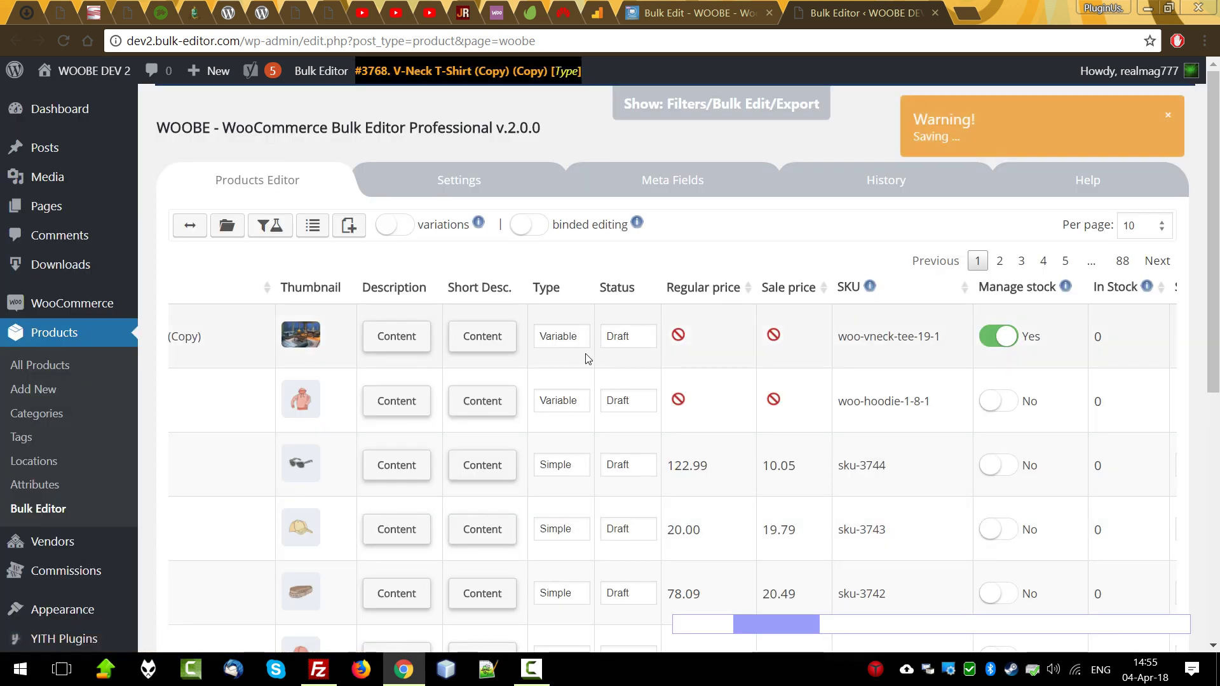
left_click(565, 337)
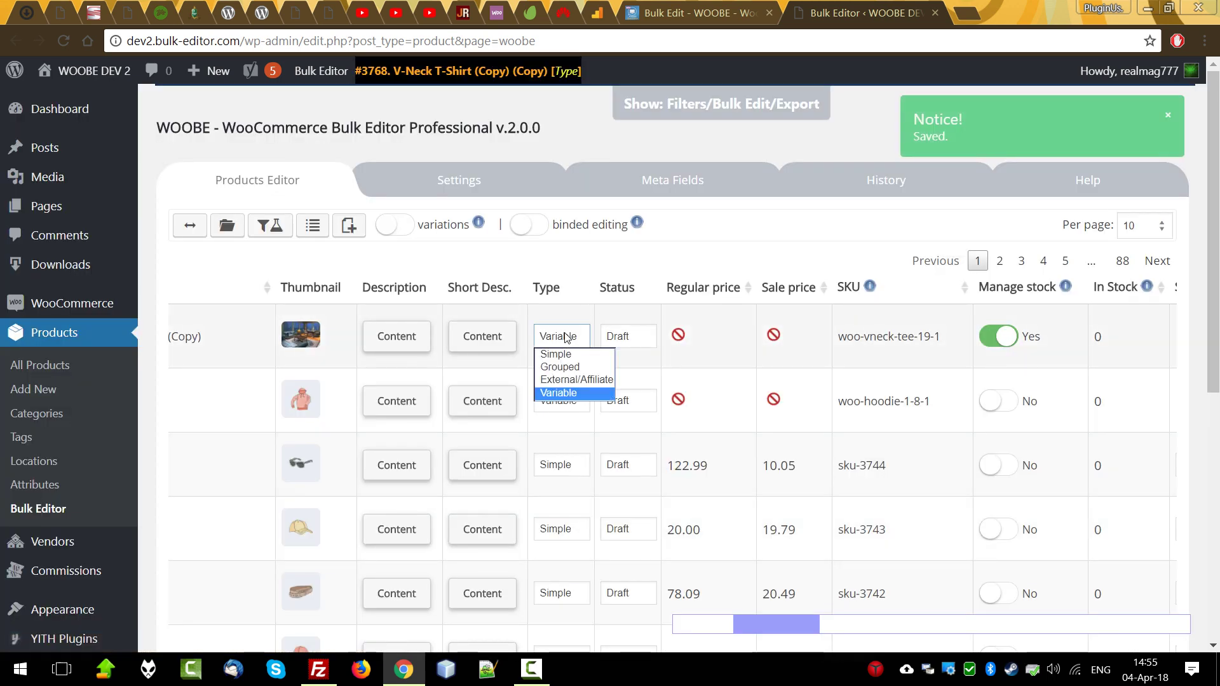
left_click(585, 368)
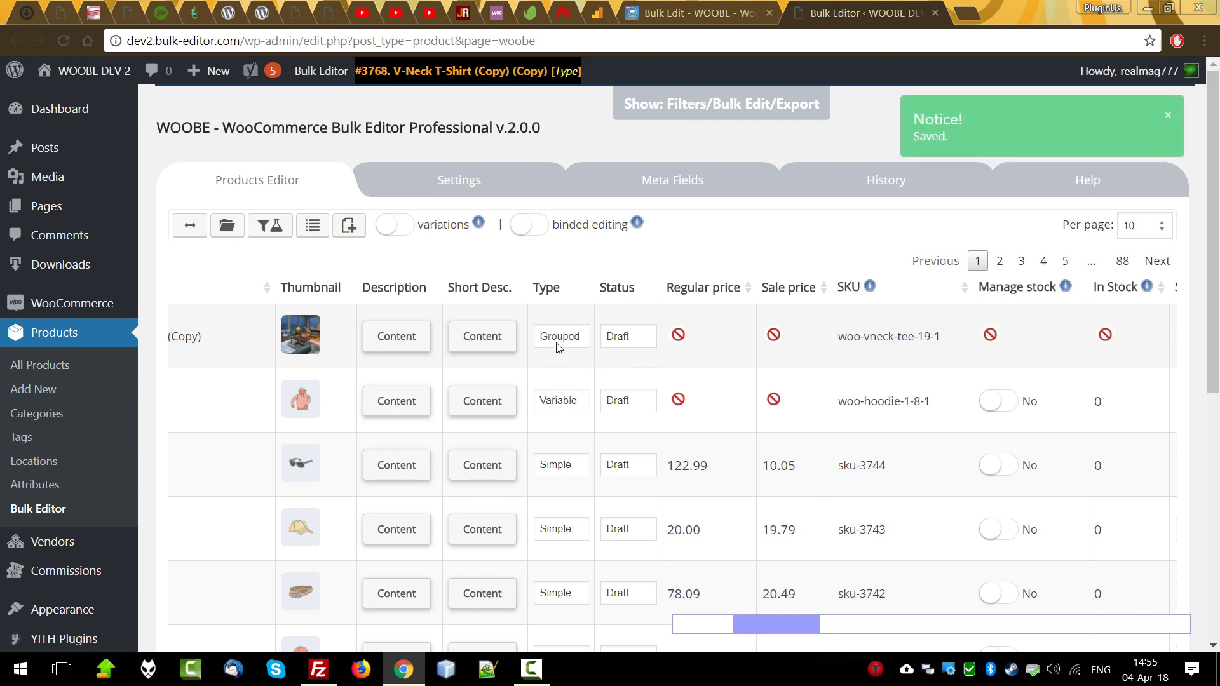
left_click(553, 344)
left_click(558, 353)
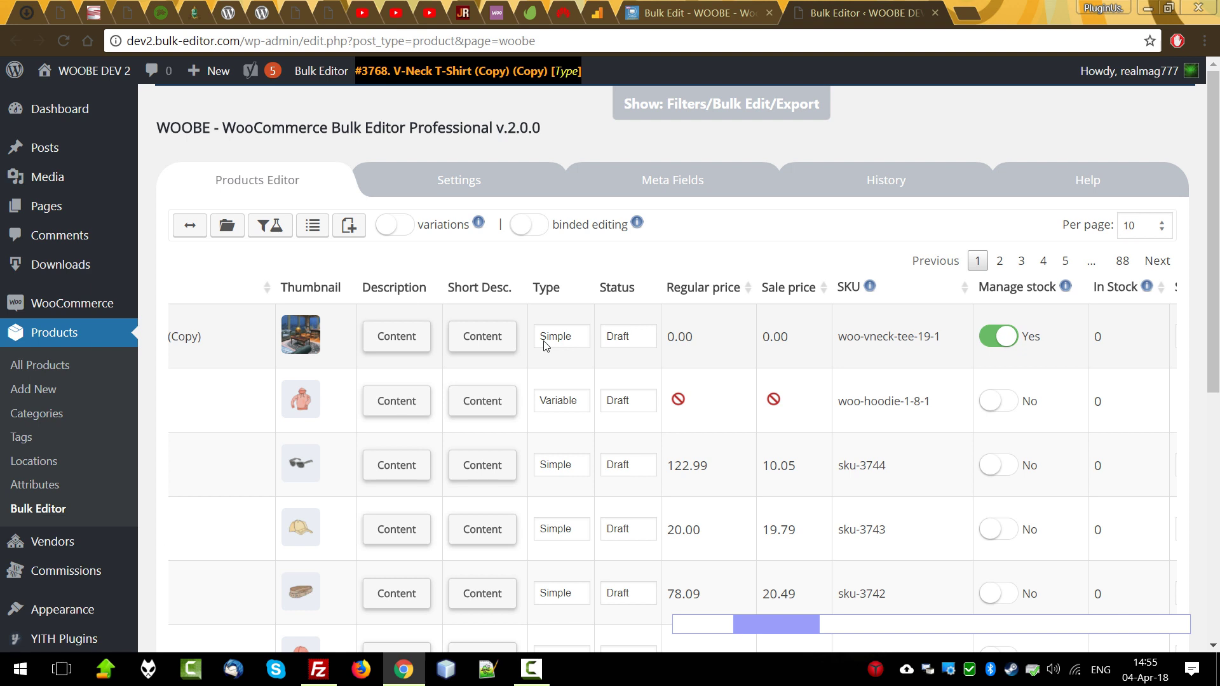
left_click(566, 344)
left_click(570, 393)
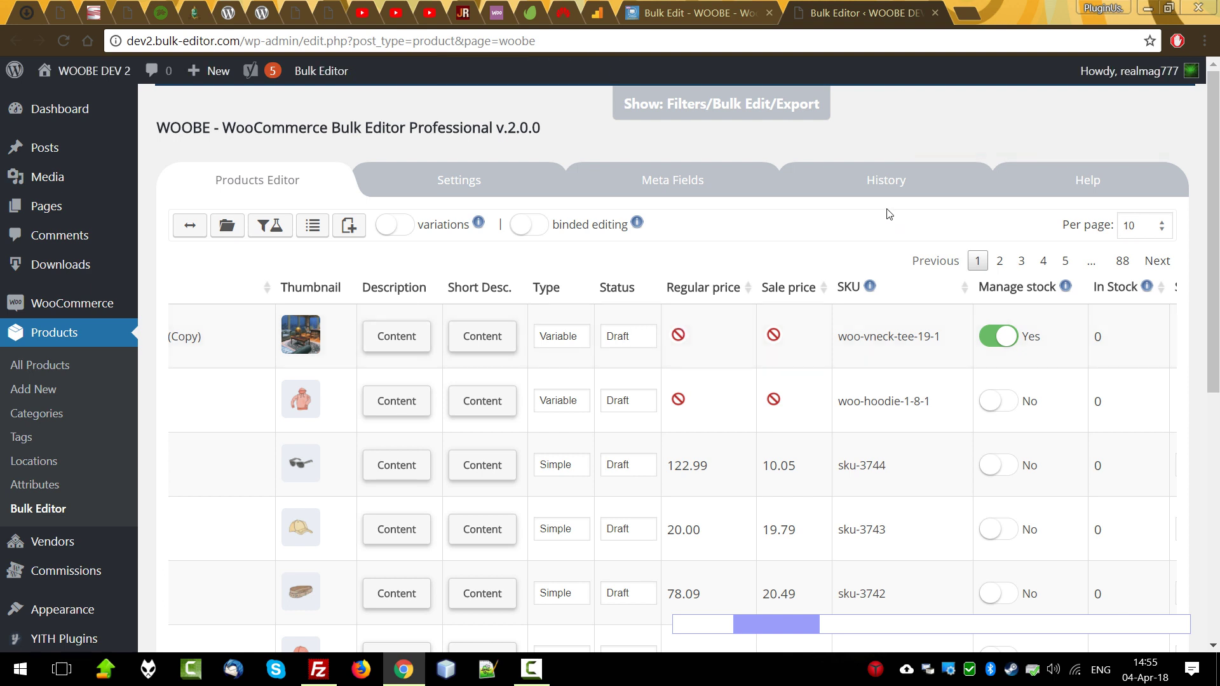
left_click(629, 337)
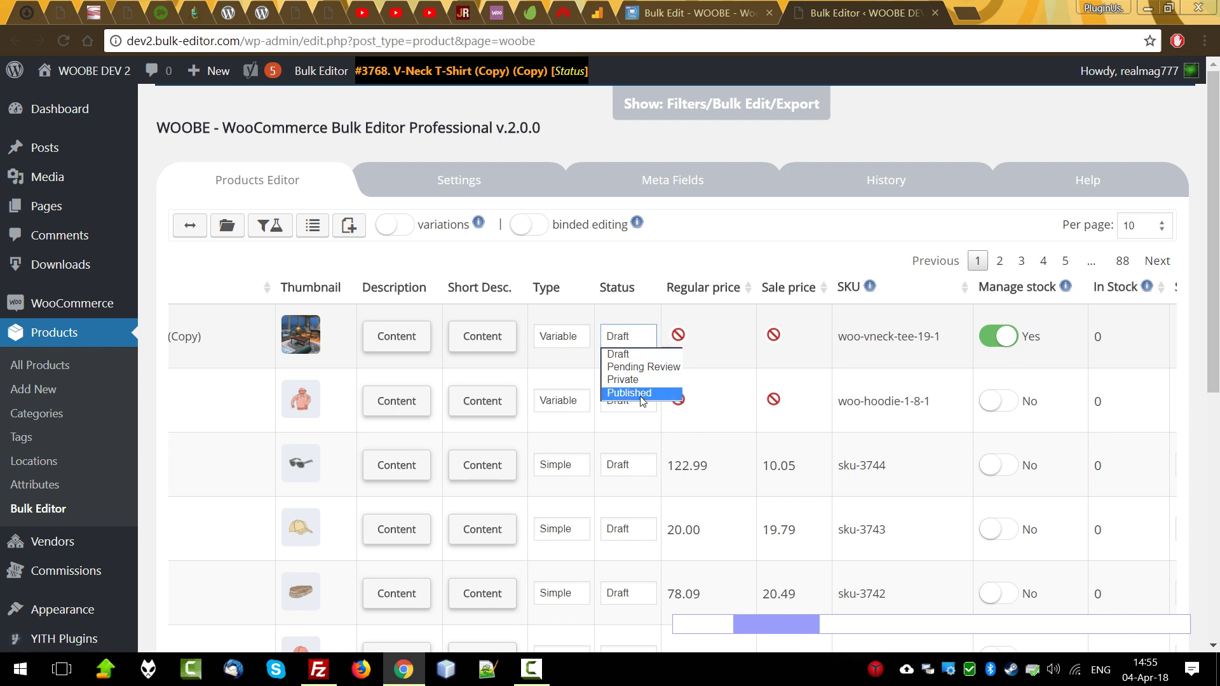
left_click(754, 258)
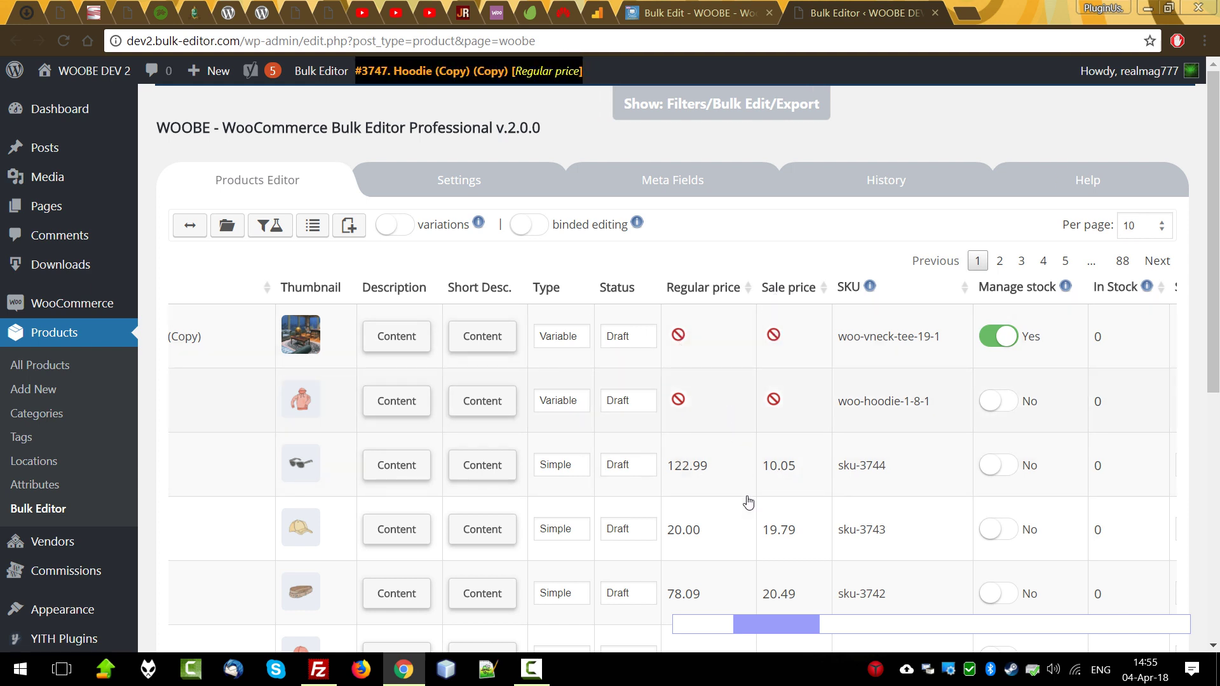
Turn off the first product's stock management, reorder its gallery and remove the blue shirt image
left_click(998, 336)
scroll(891, 348, "right", 5)
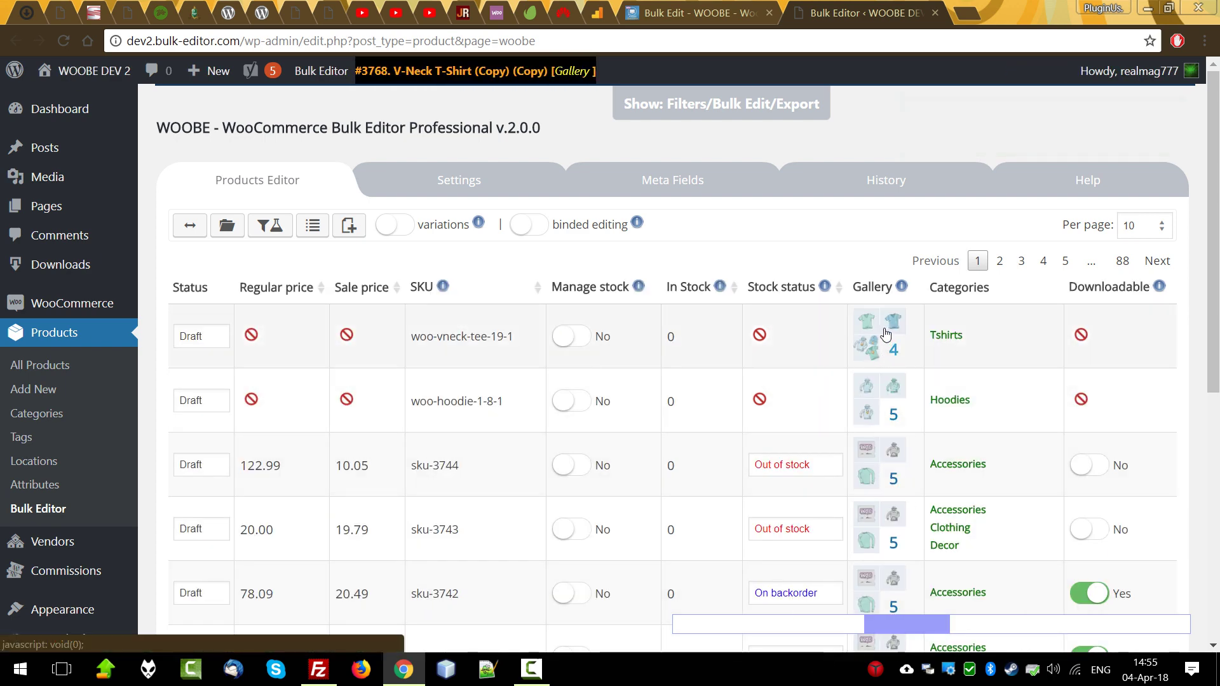
left_click(886, 335)
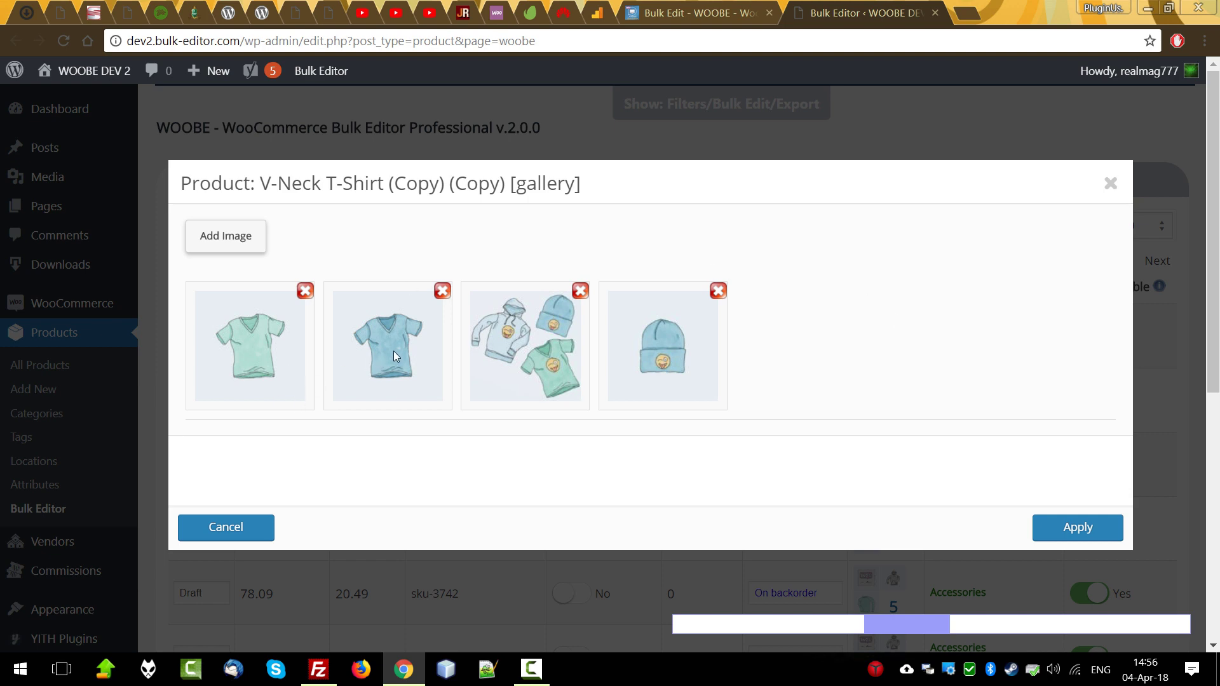
left_click_drag(398, 356, 191, 359)
left_click_drag(561, 351, 277, 364)
left_click(442, 291)
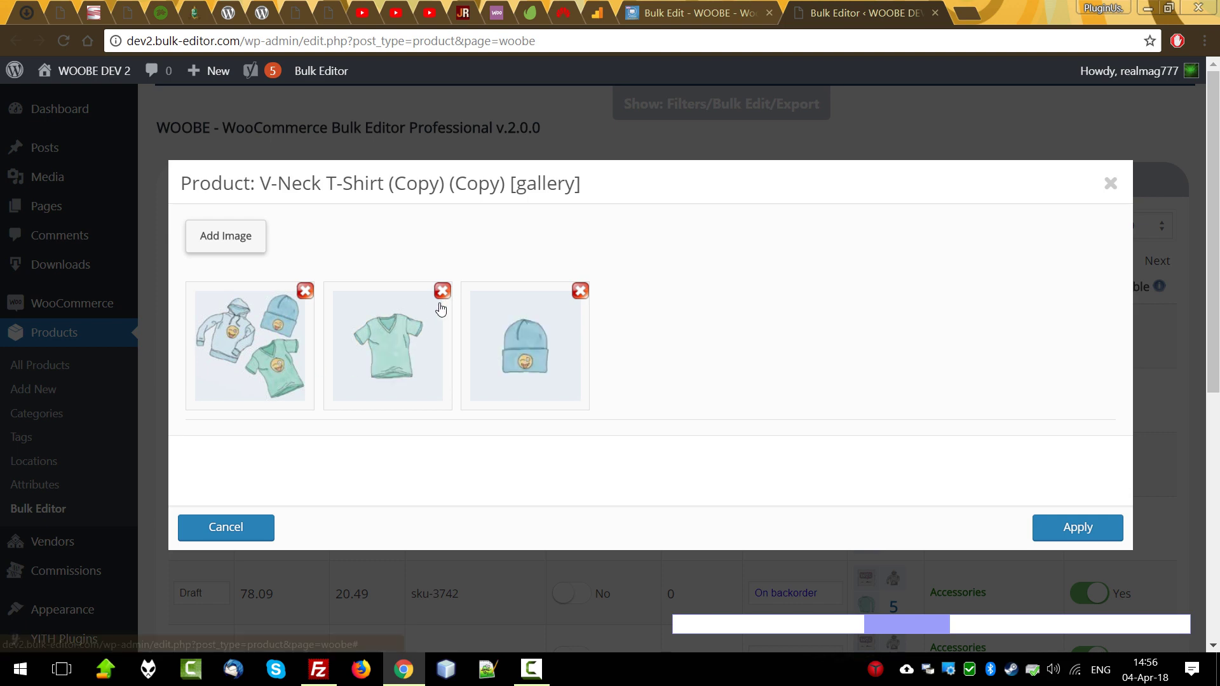
Add a room photo to the gallery, save, and review the four saved images
left_click(228, 239)
left_click(101, 278)
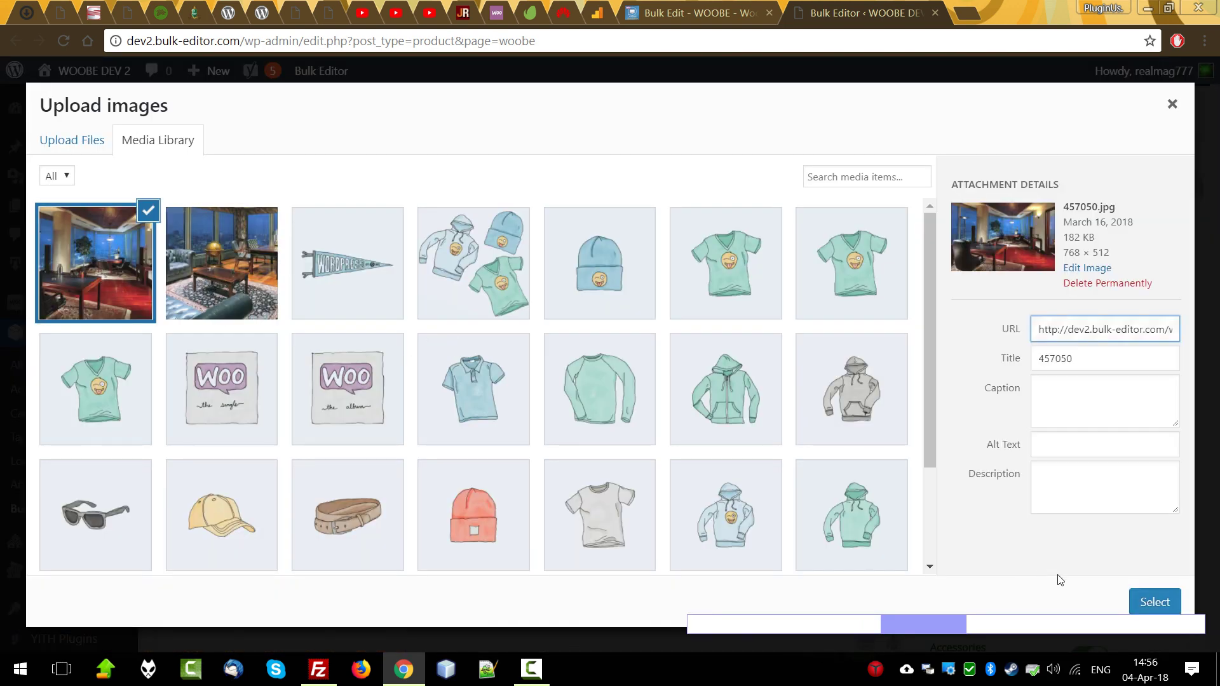
left_click(1138, 601)
left_click(1081, 526)
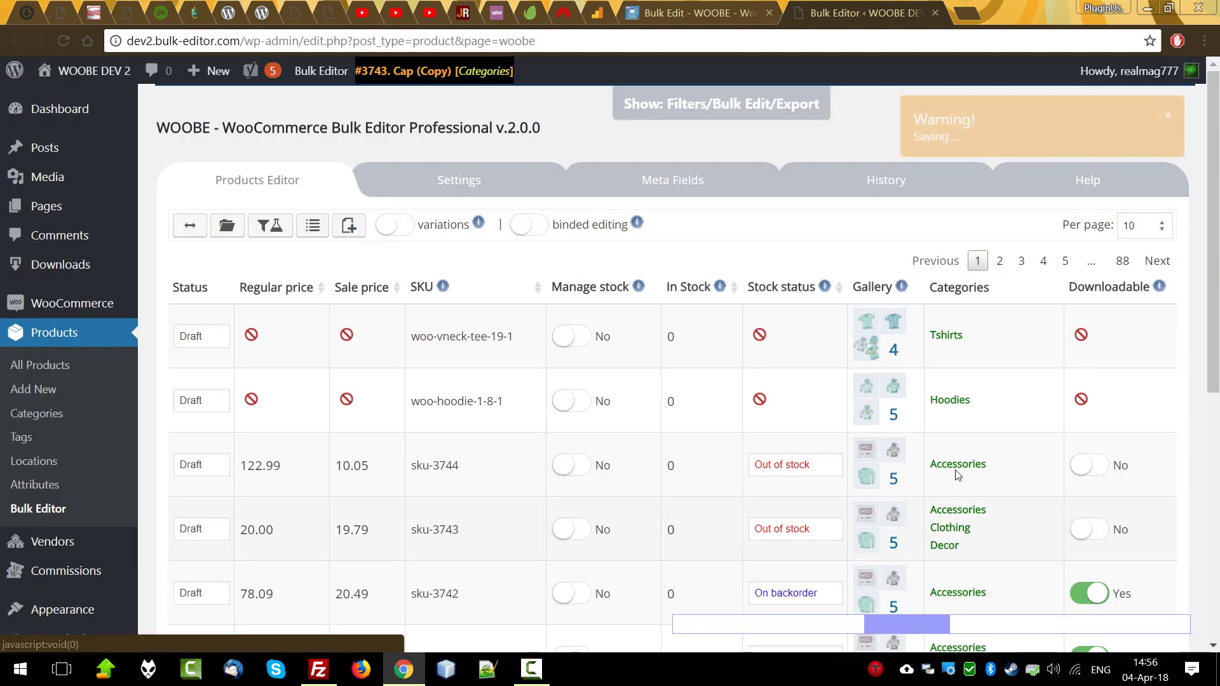
left_click(891, 352)
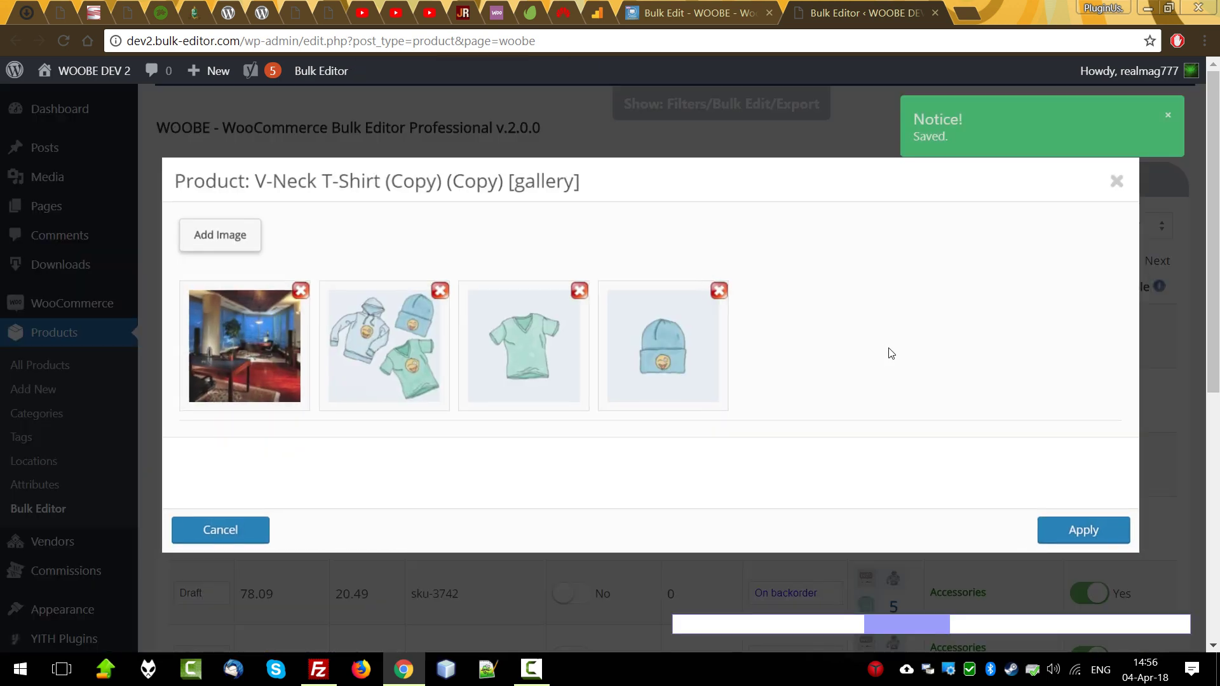
key("Escape")
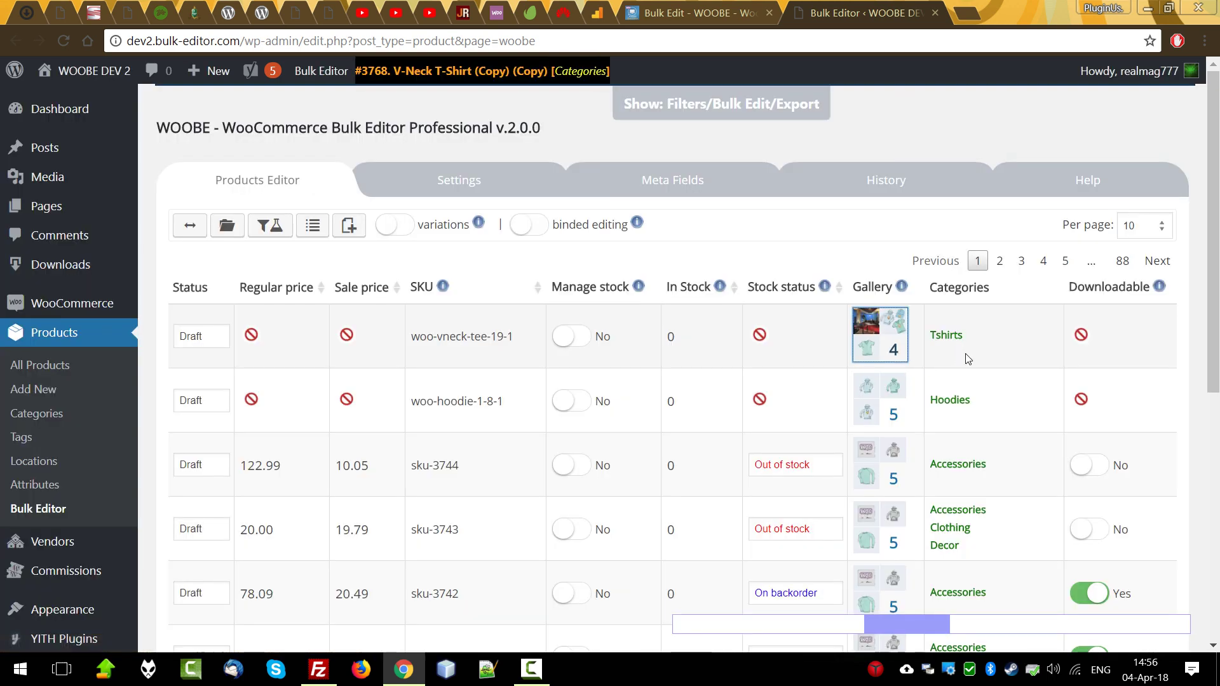
Add the Decor category to the V-Neck T-Shirt copy
left_click_drag(910, 617, 958, 616)
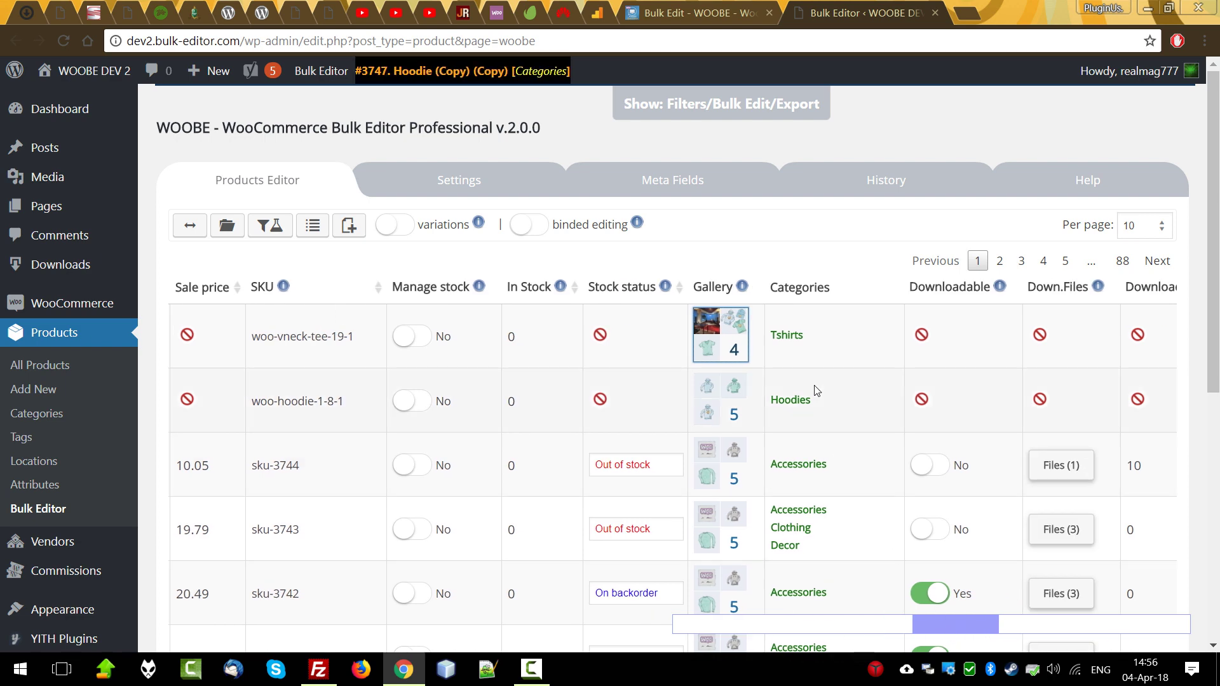
left_click(794, 339)
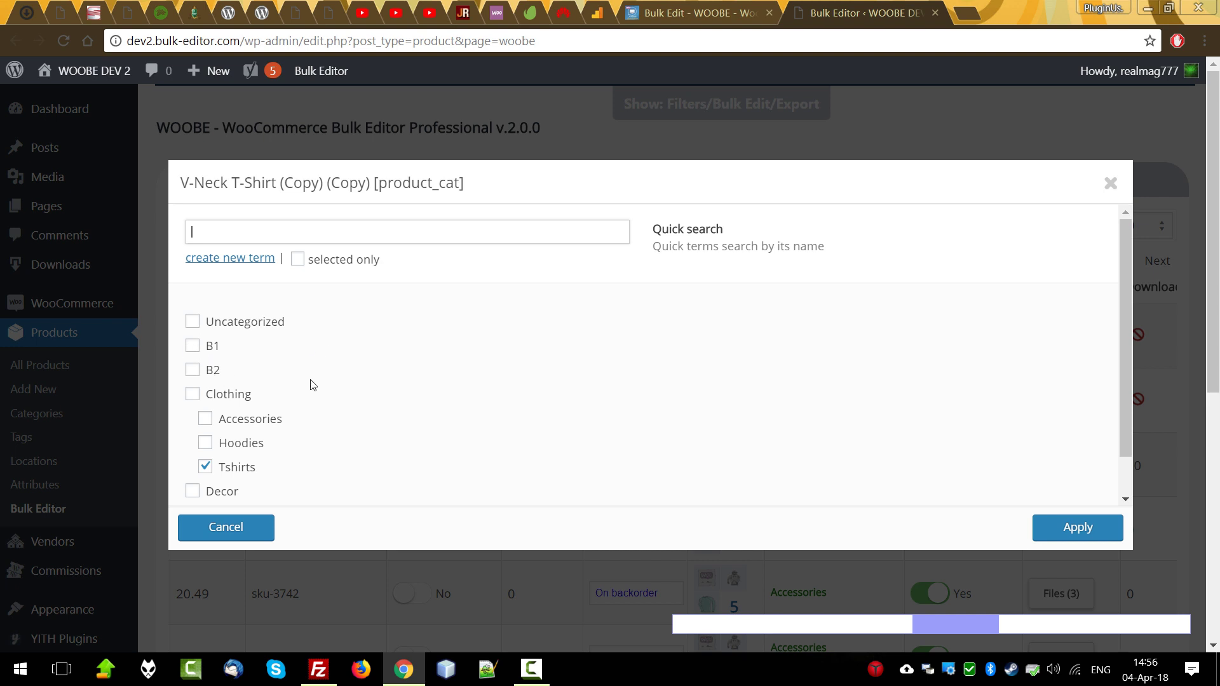
scroll(312, 385, "down", 1)
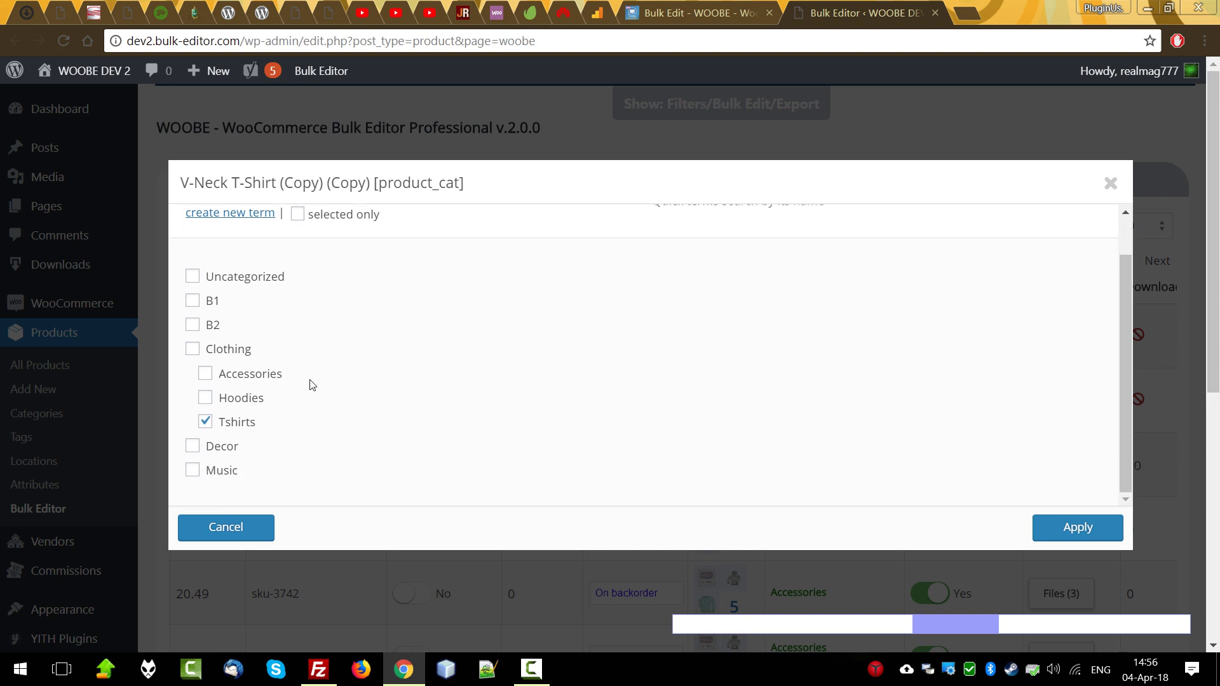
scroll(311, 385, "up", 1)
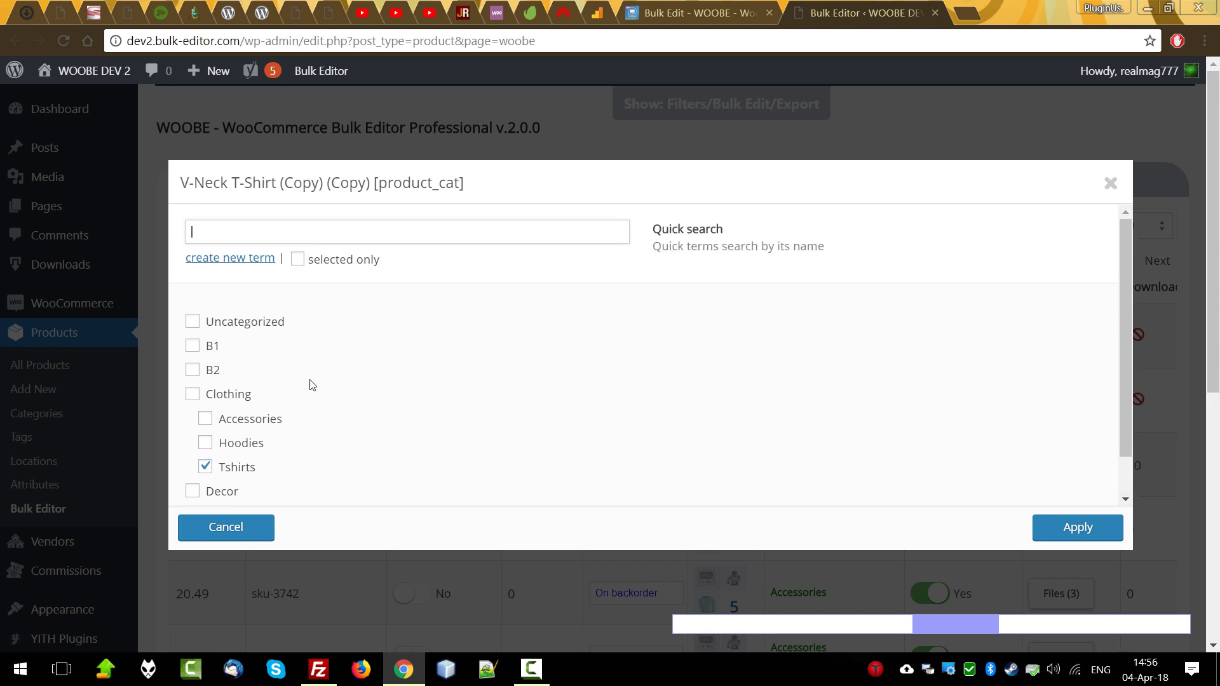
type("deco")
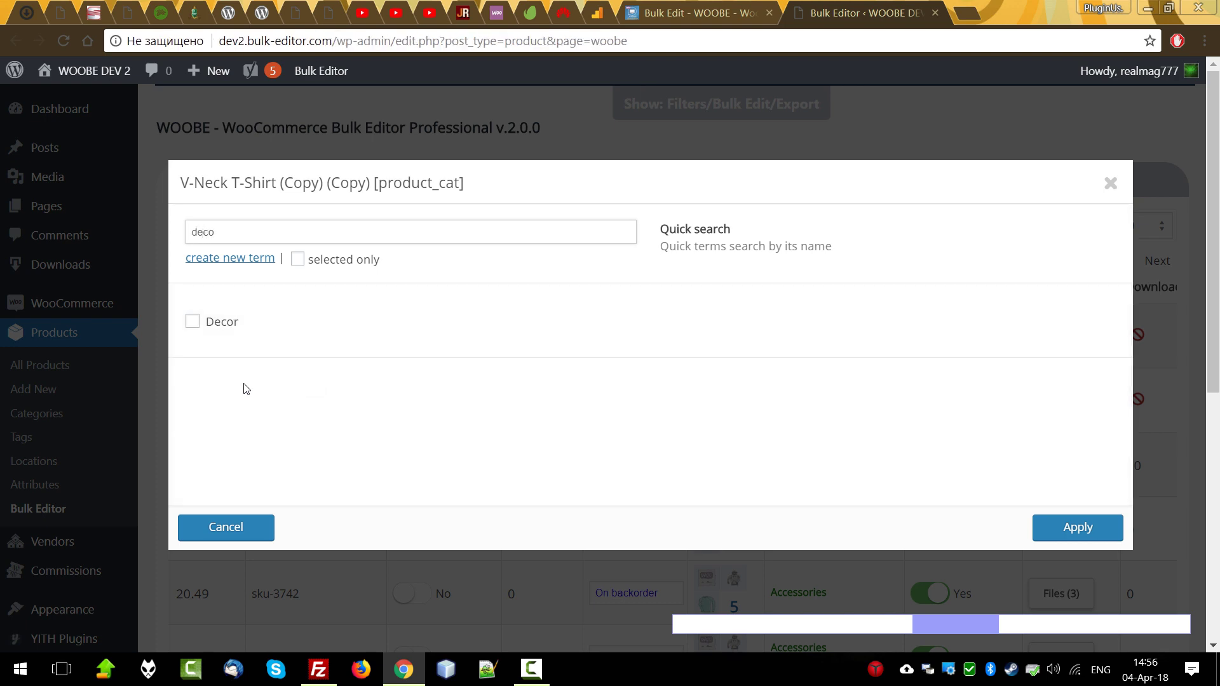
left_click(192, 322)
left_click(1078, 527)
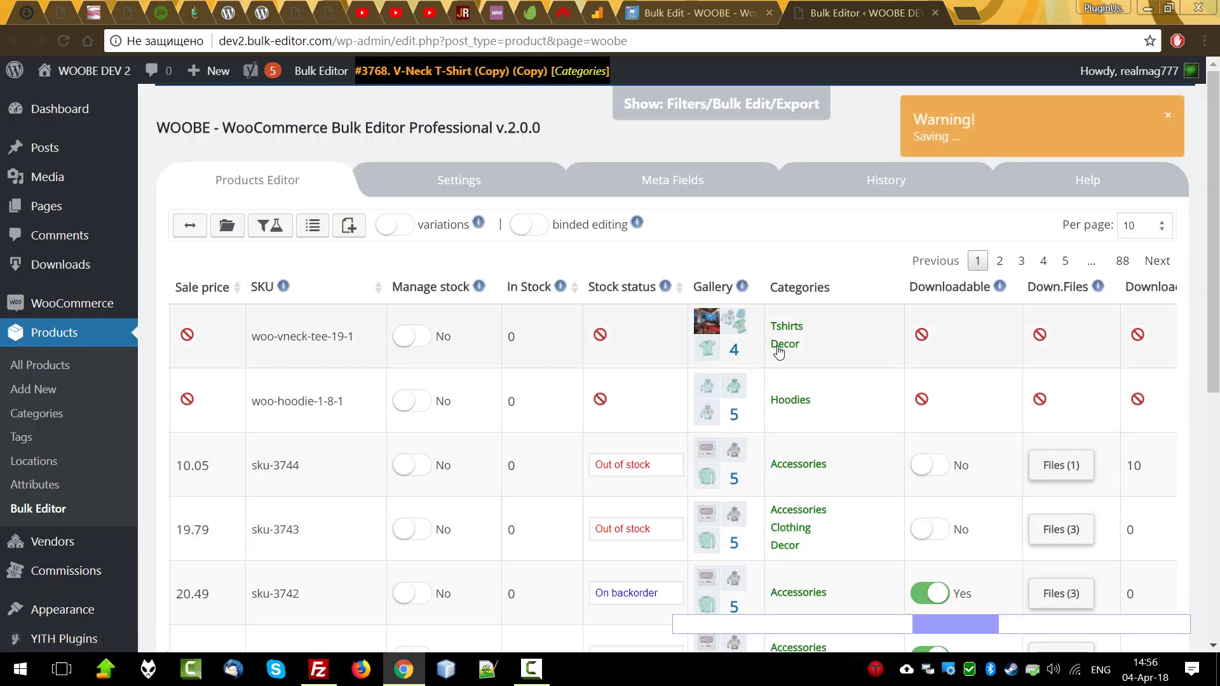
Create a new Cat 11 category and assign it to the V-Neck and Hoodie copies
left_click(803, 346)
left_click(251, 263)
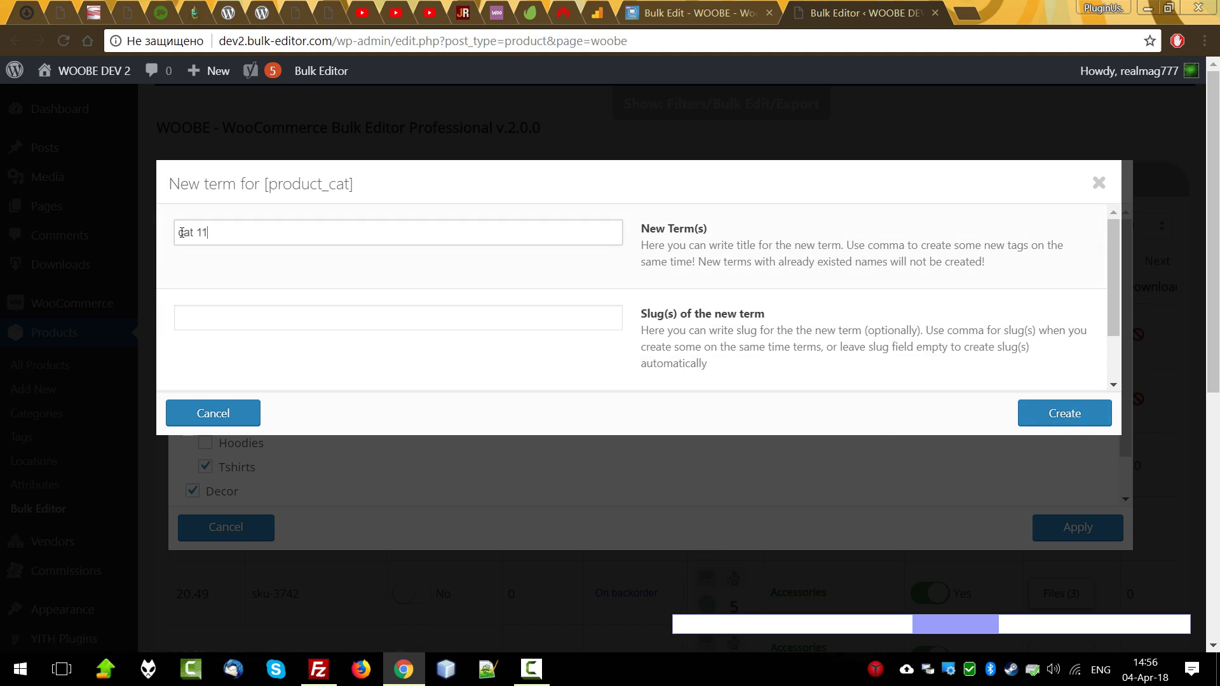
type("C")
left_click(1060, 413)
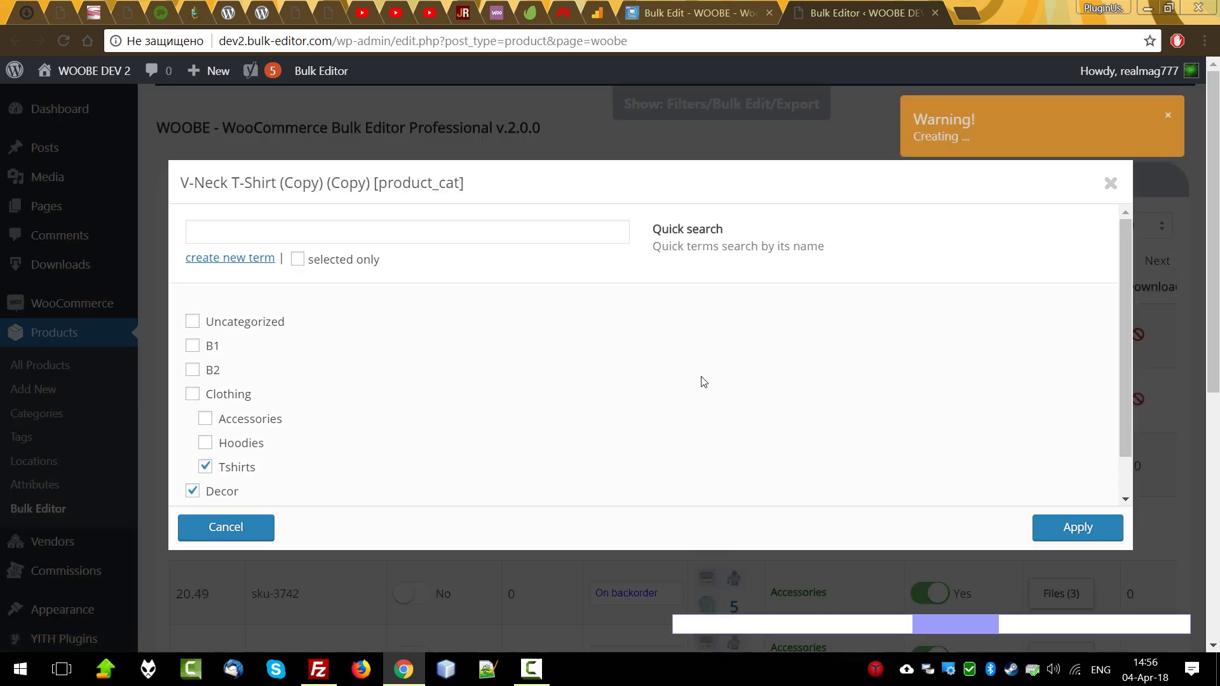
left_click(1105, 527)
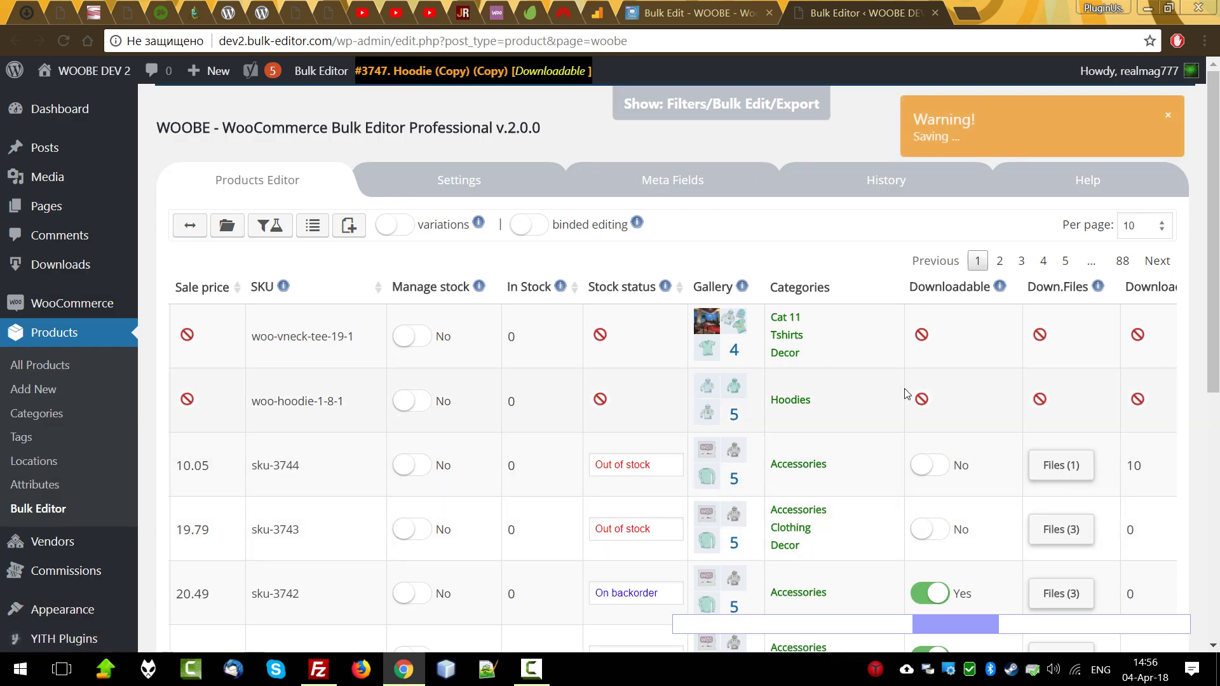
left_click(800, 400)
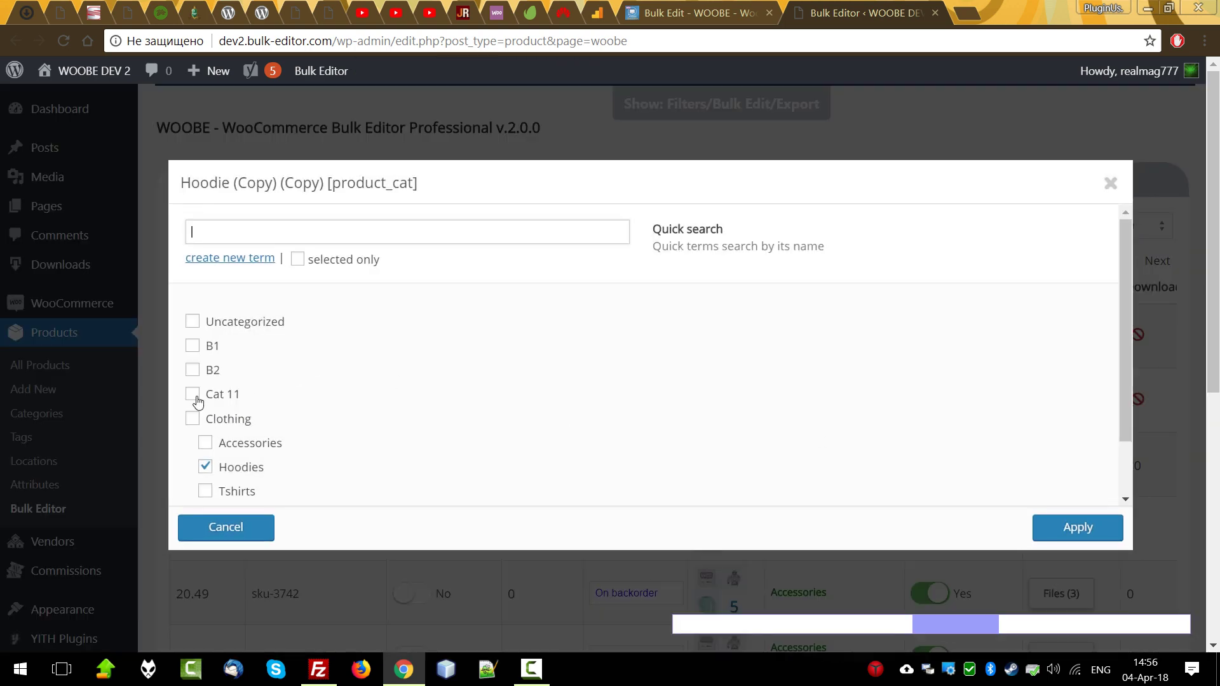
left_click(193, 395)
left_click(1067, 521)
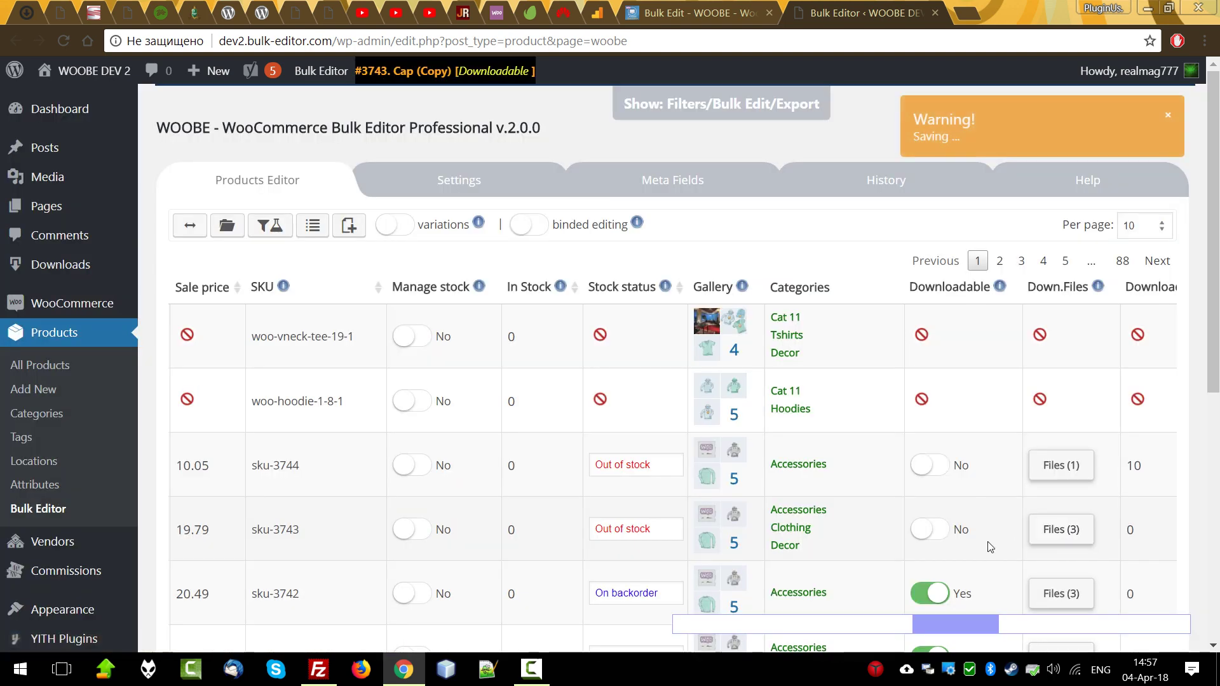
In Cap (Copy)'s download files, move f2 to the top and delete 'new one'
left_click_drag(959, 635, 1034, 634)
scroll(790, 449, "down", 1)
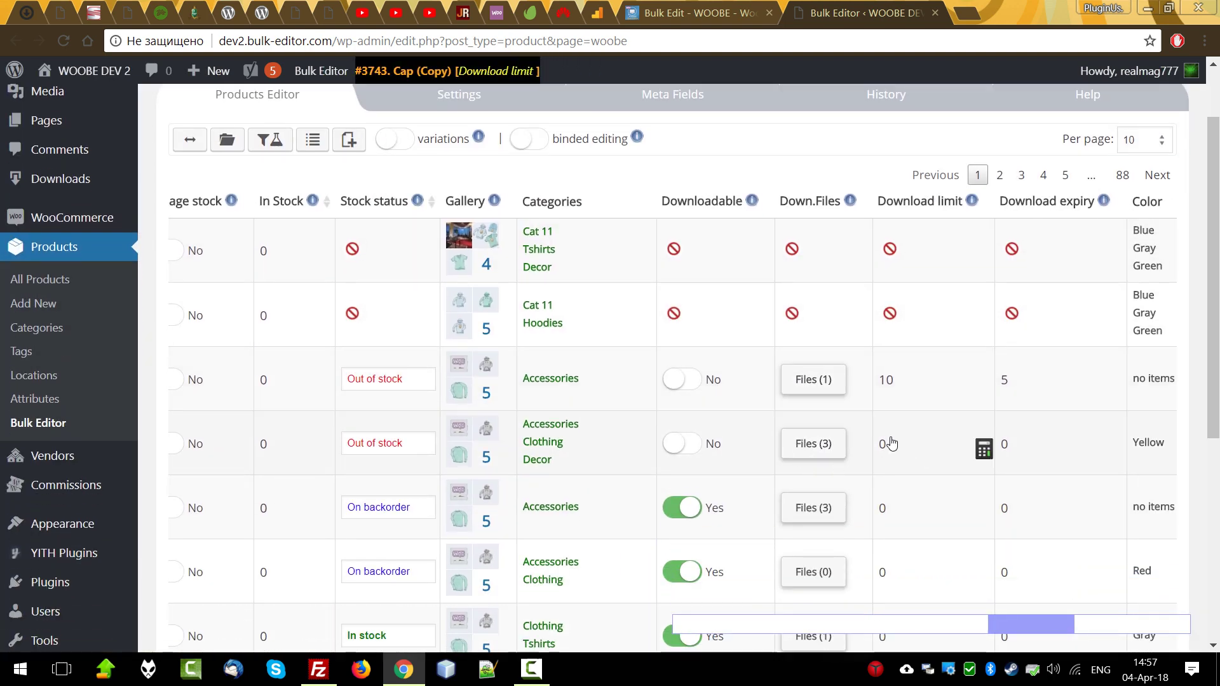
left_click(815, 380)
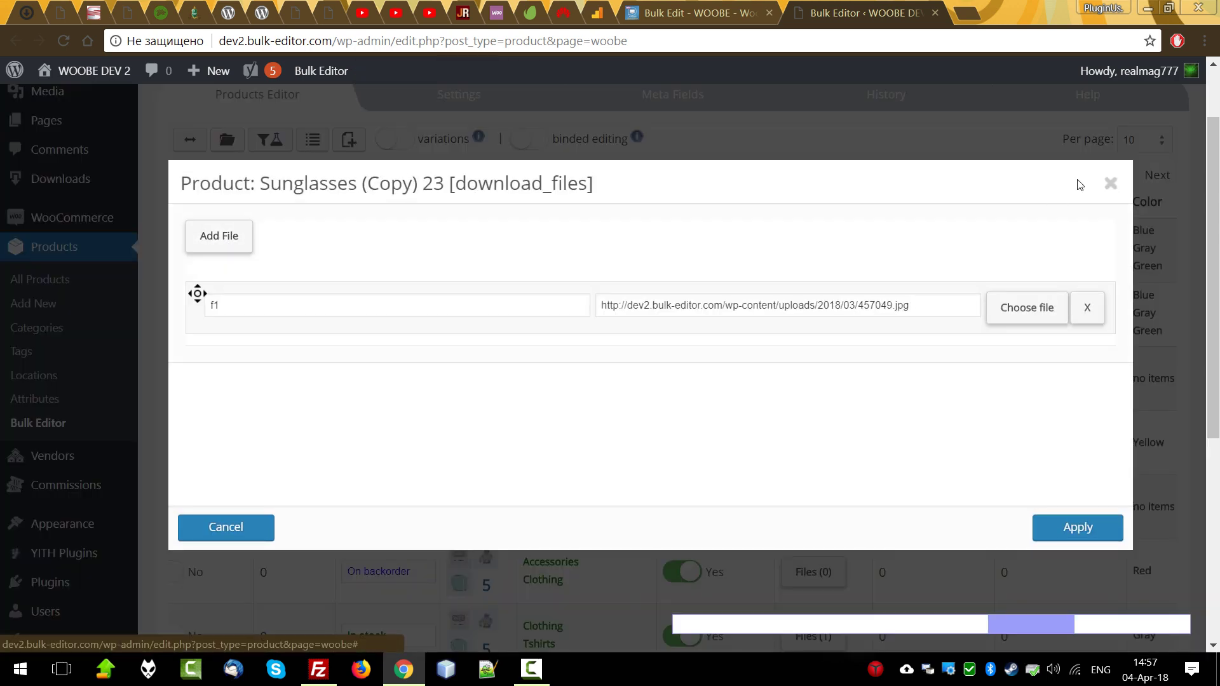
left_click(1110, 184)
left_click(829, 507)
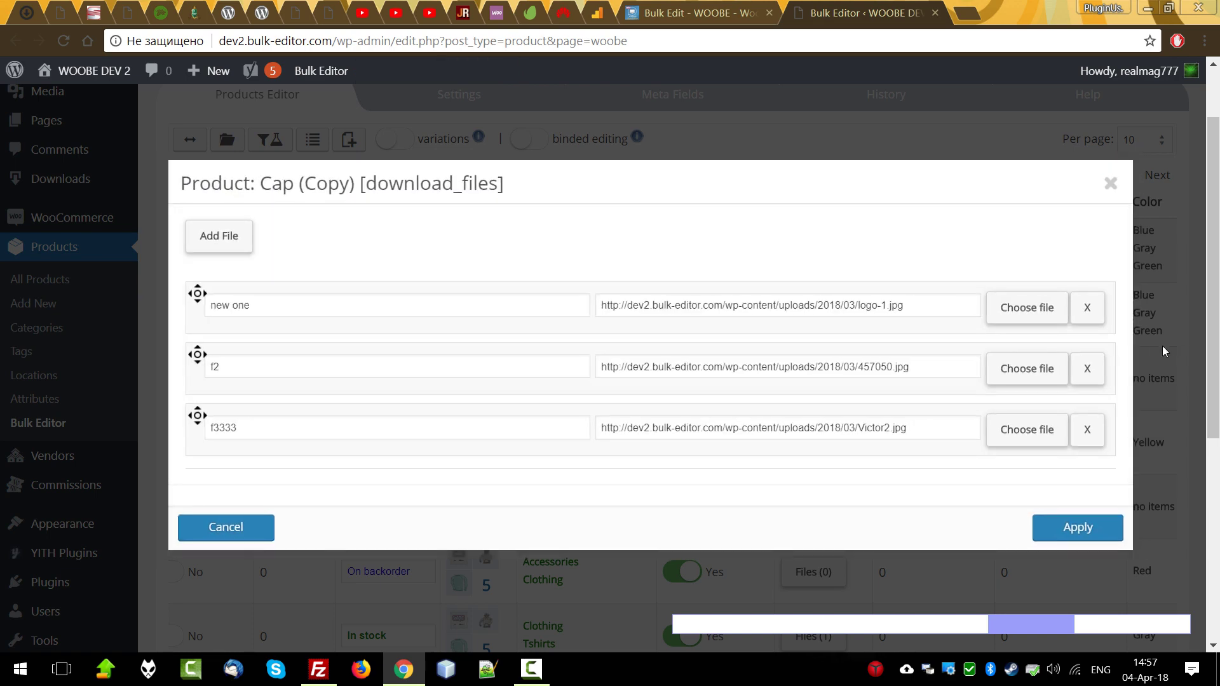
left_click_drag(199, 355, 169, 283)
left_click(1088, 366)
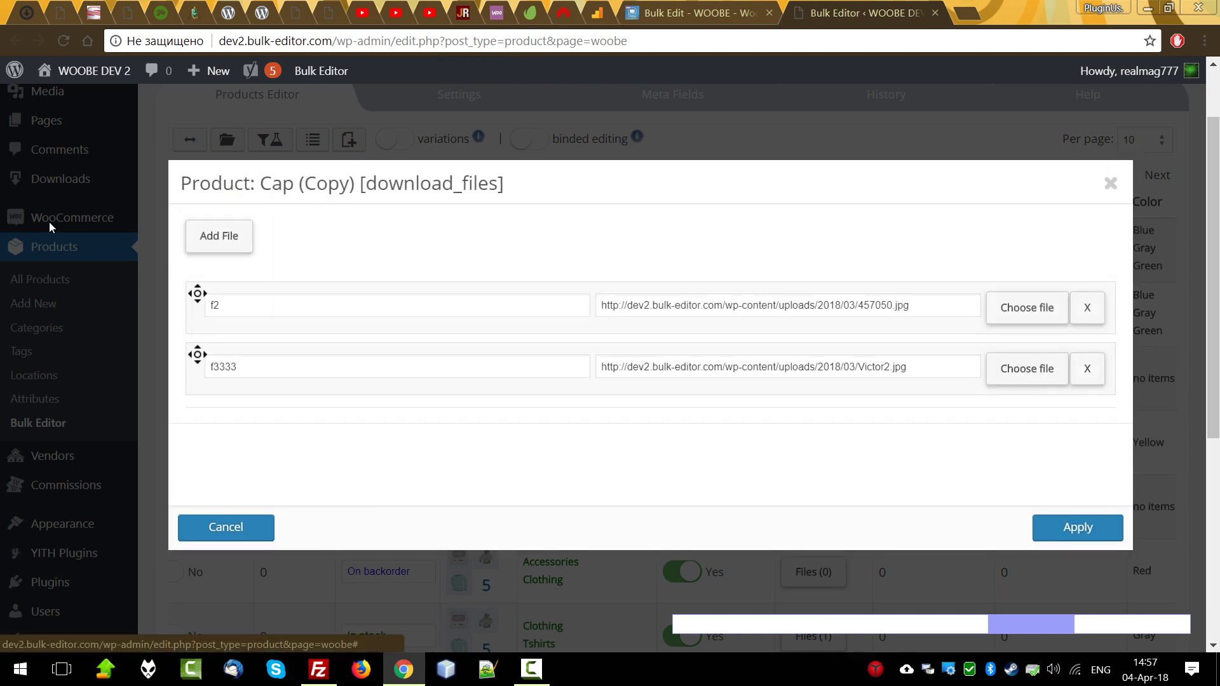
Add a download file named 'aaa' using album-1.jpg and save the files
left_click(219, 238)
left_click(249, 308)
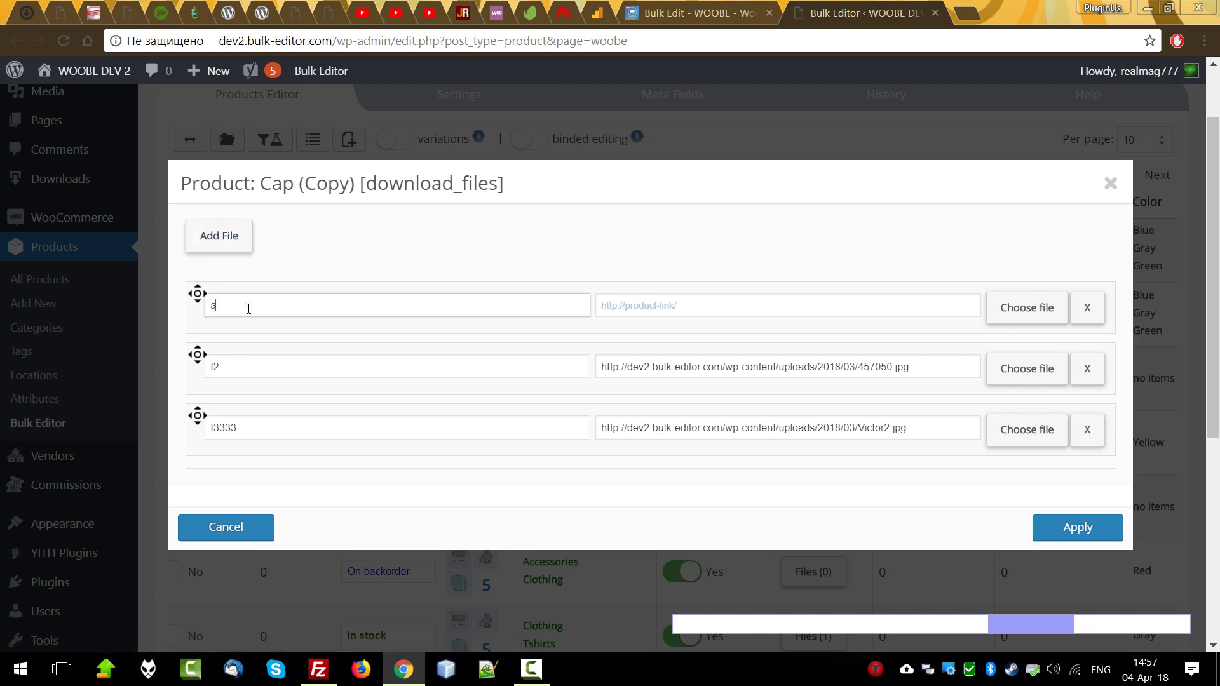
type("aaa")
left_click(1023, 307)
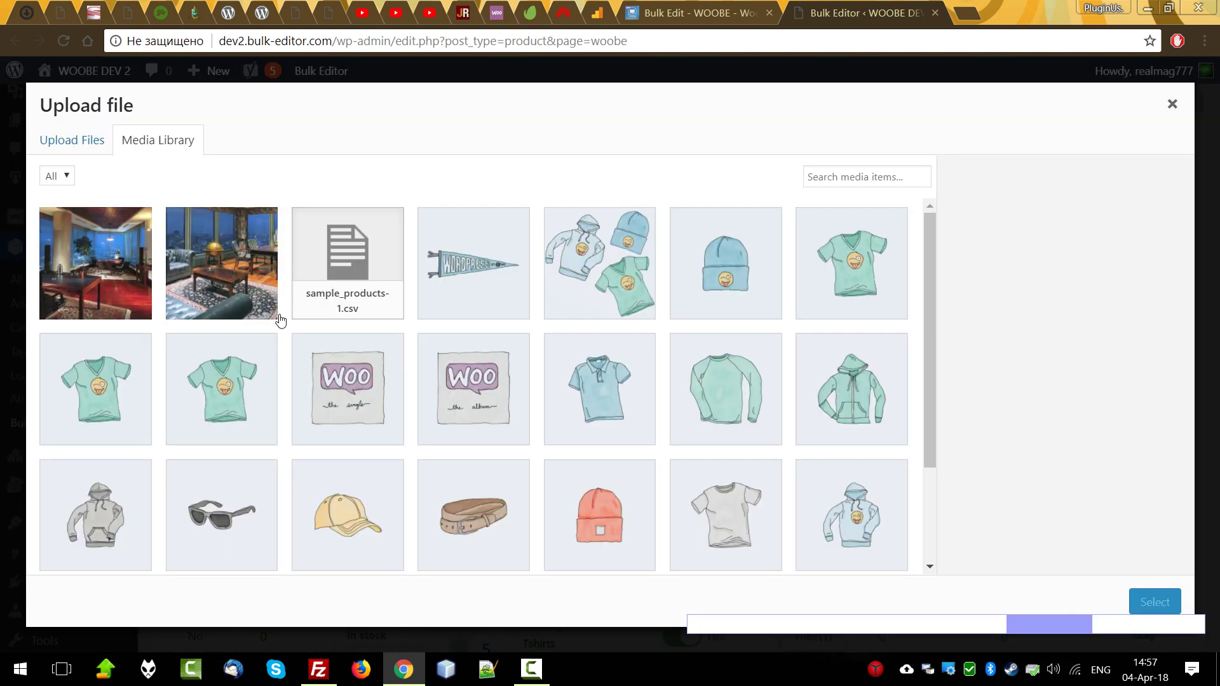
left_click(513, 396)
left_click(1155, 602)
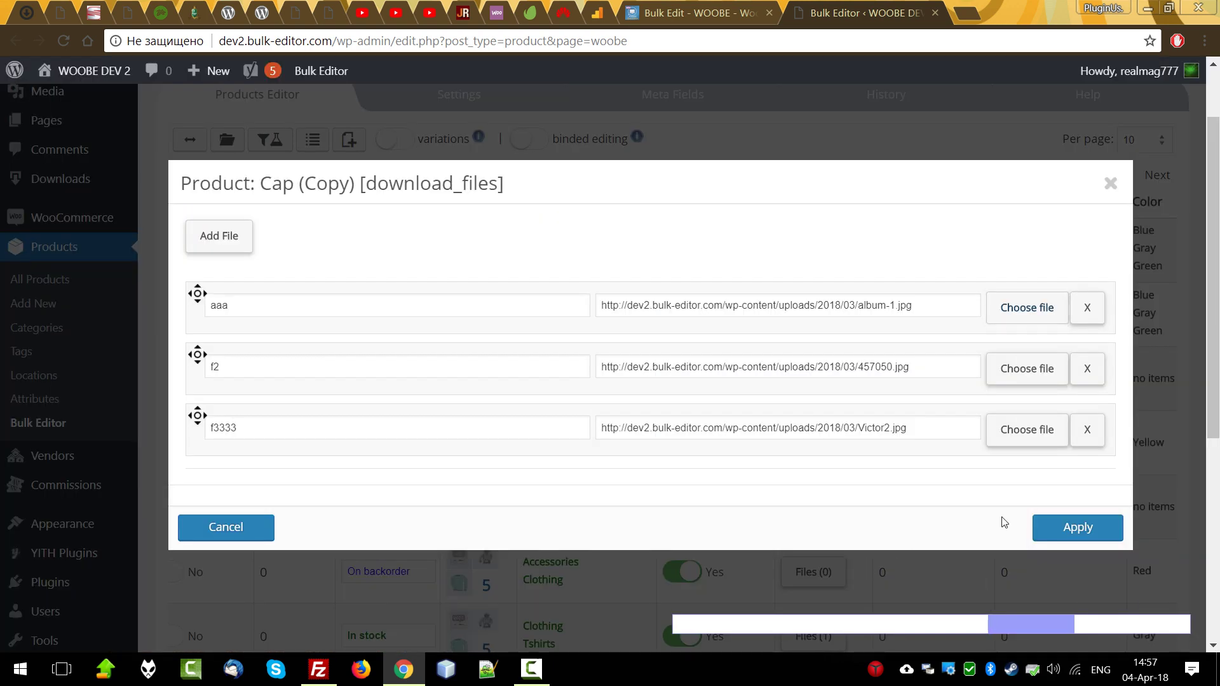
left_click(1070, 532)
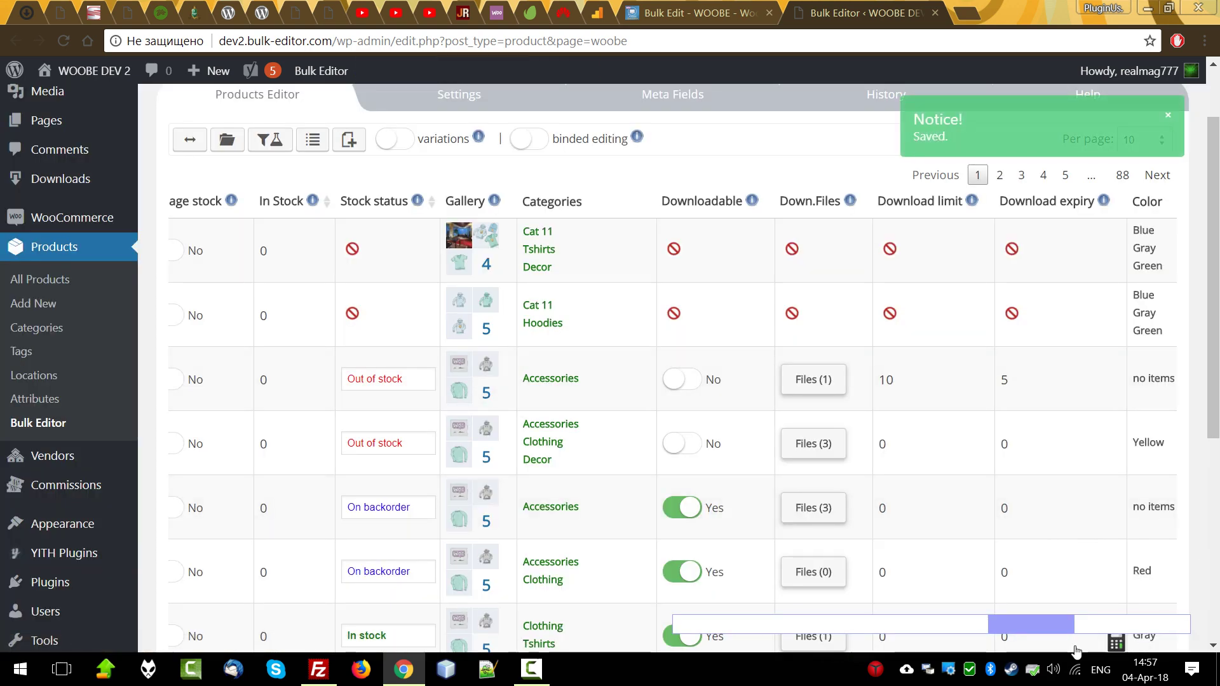
left_click_drag(1029, 633, 1137, 631)
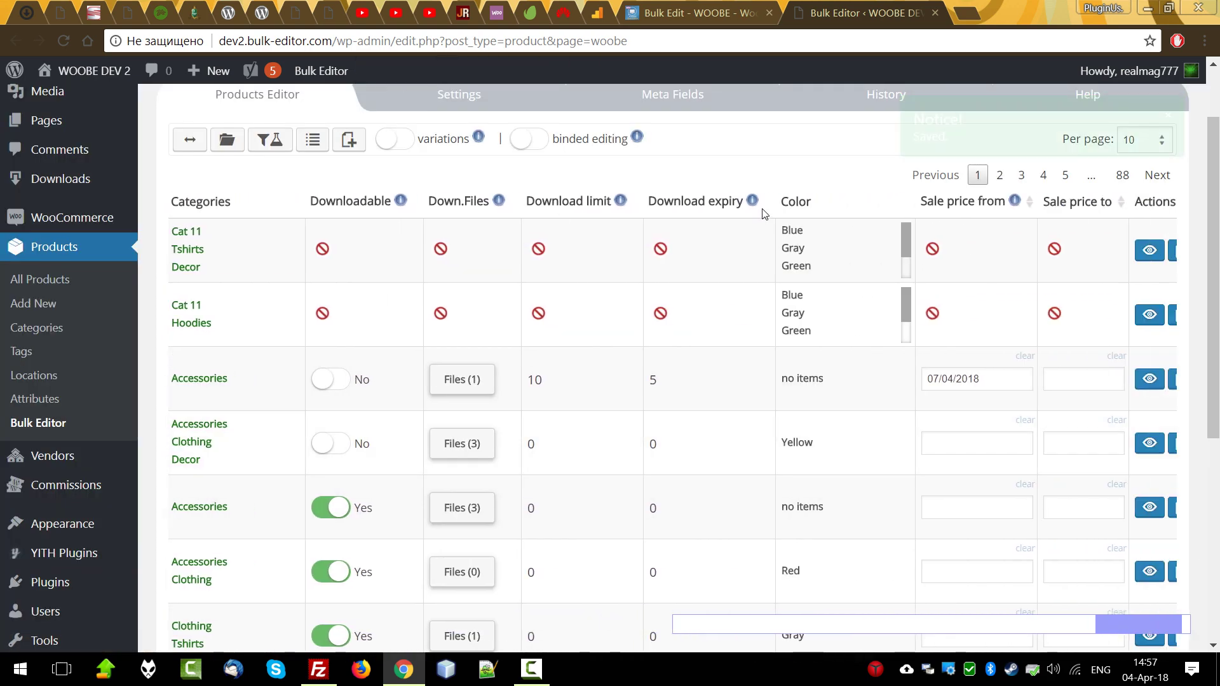
Reduce the V-Neck T-Shirt copy's colours to Blue, Gray and Red
left_click(819, 253)
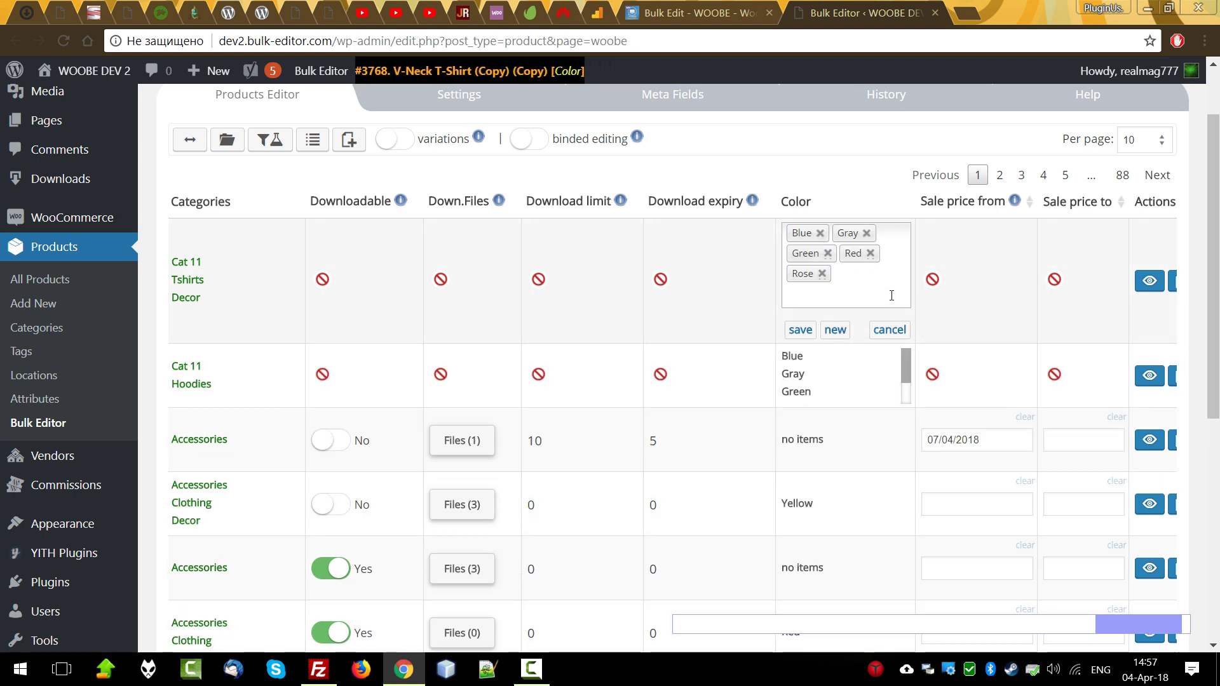
left_click(822, 274)
left_click(828, 254)
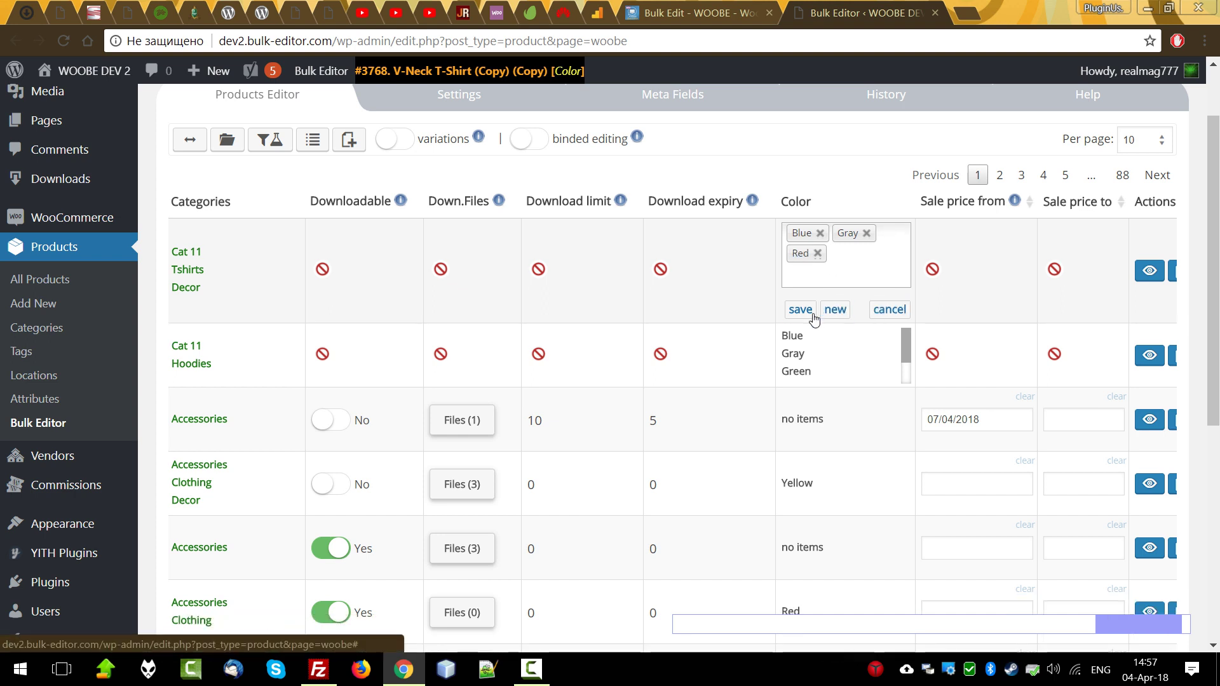
left_click(801, 310)
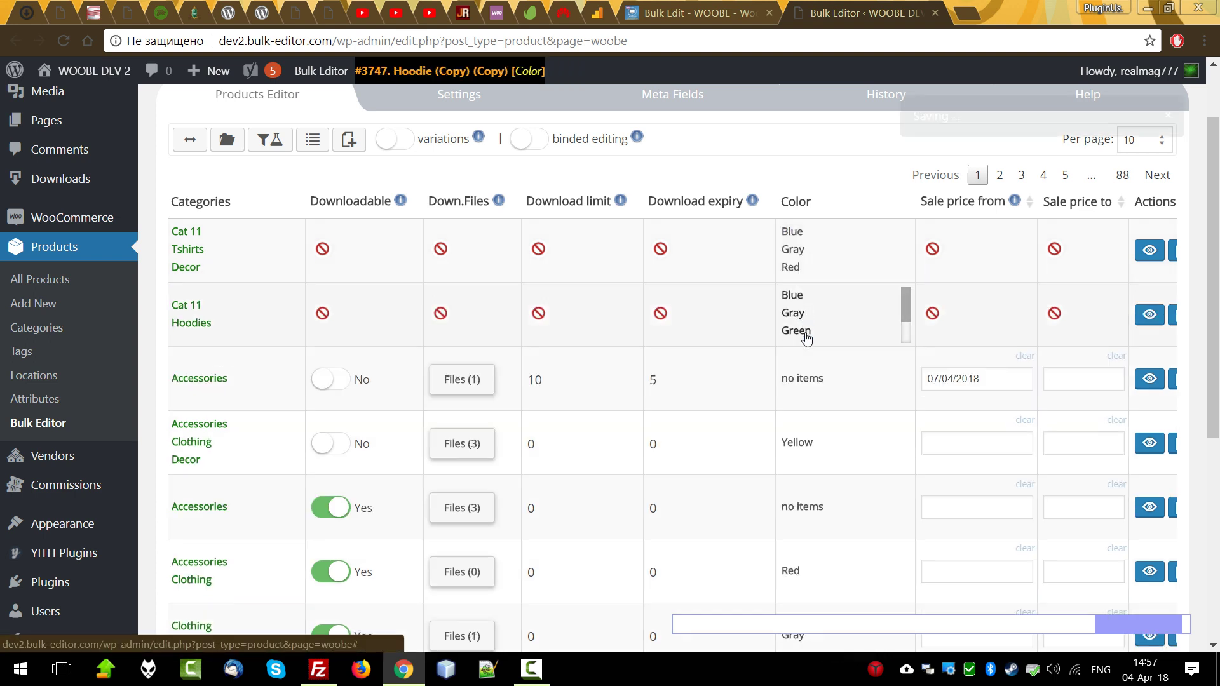
Give the Sunglasses copy the colours Blue and Green
left_click(810, 380)
left_click(860, 366)
left_click(816, 385)
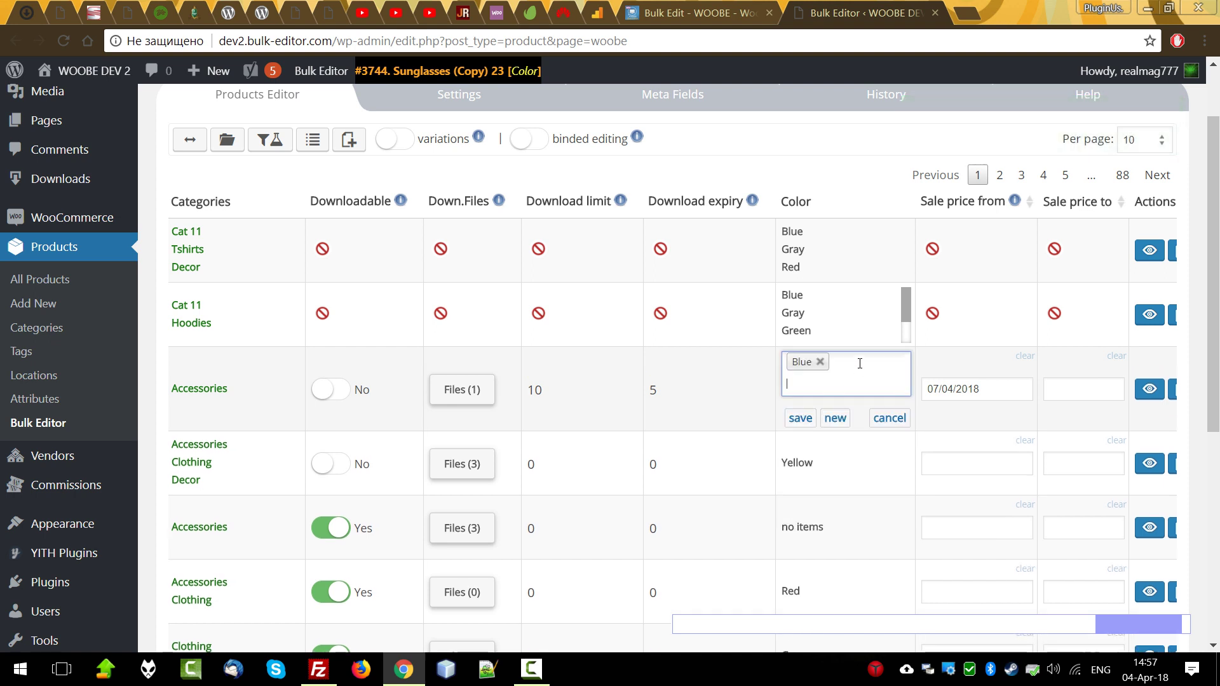
left_click(802, 448)
left_click(802, 419)
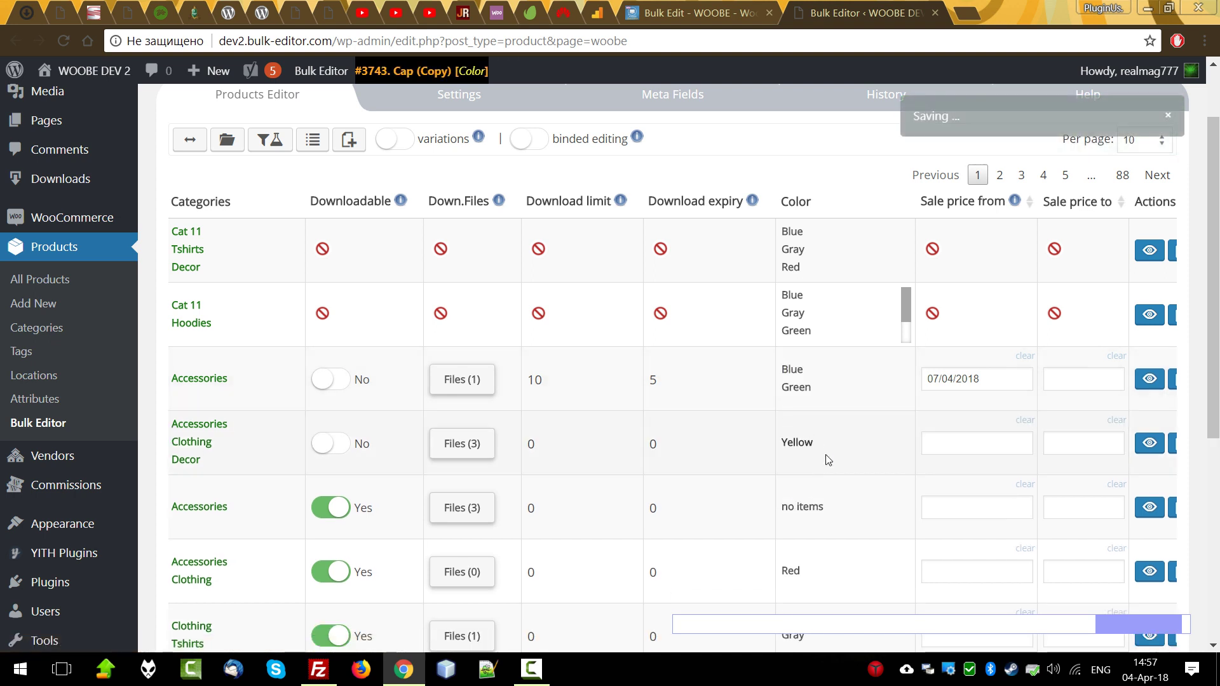
Create a new Black colour term and save Black and Yellow for the Cap copy
left_click(805, 452)
scroll(858, 429, "down", 2)
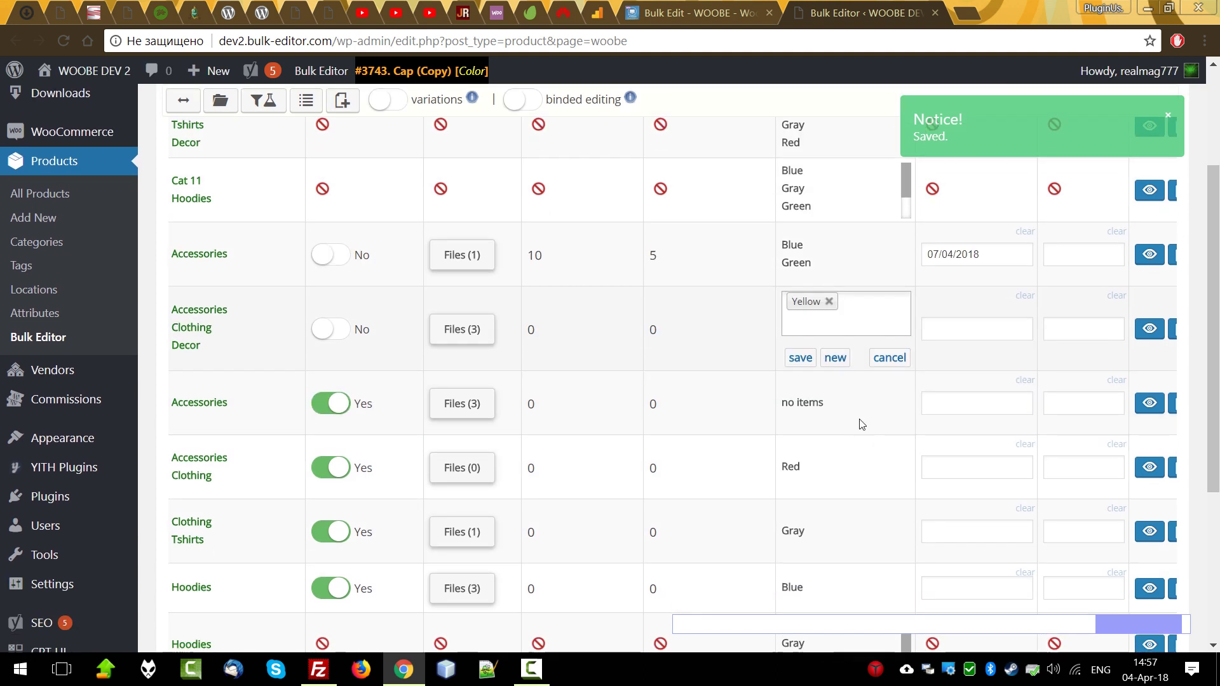
left_click(857, 321)
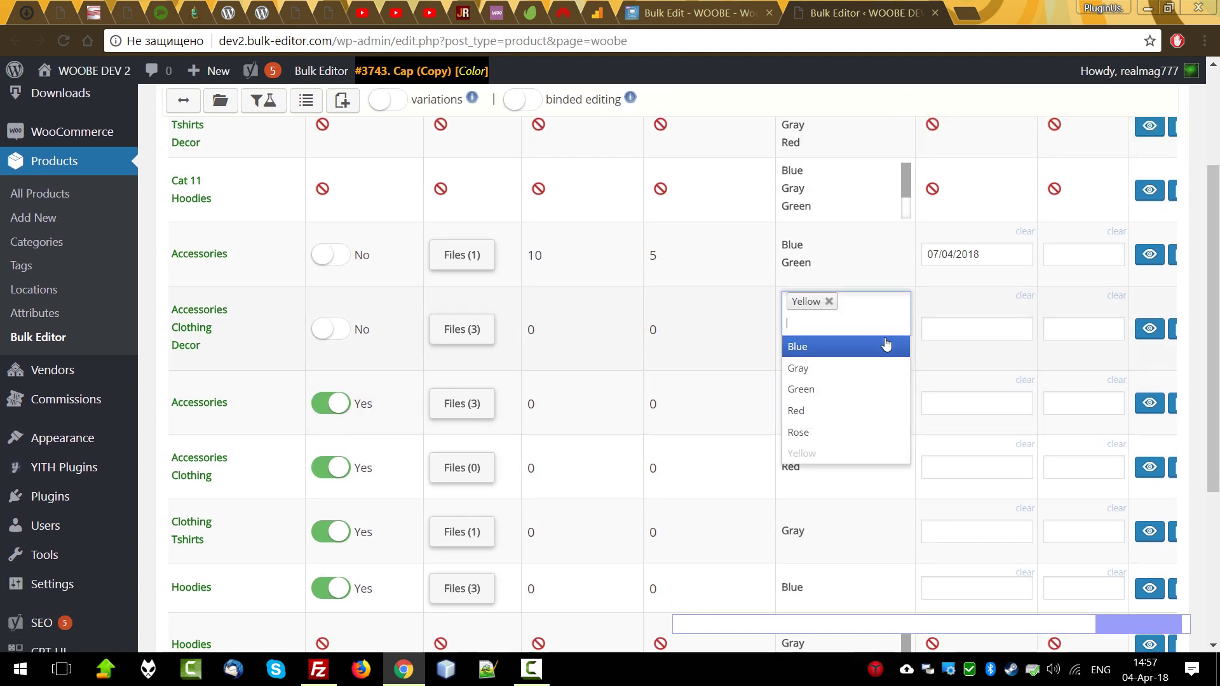
left_click(802, 368)
left_click(875, 302)
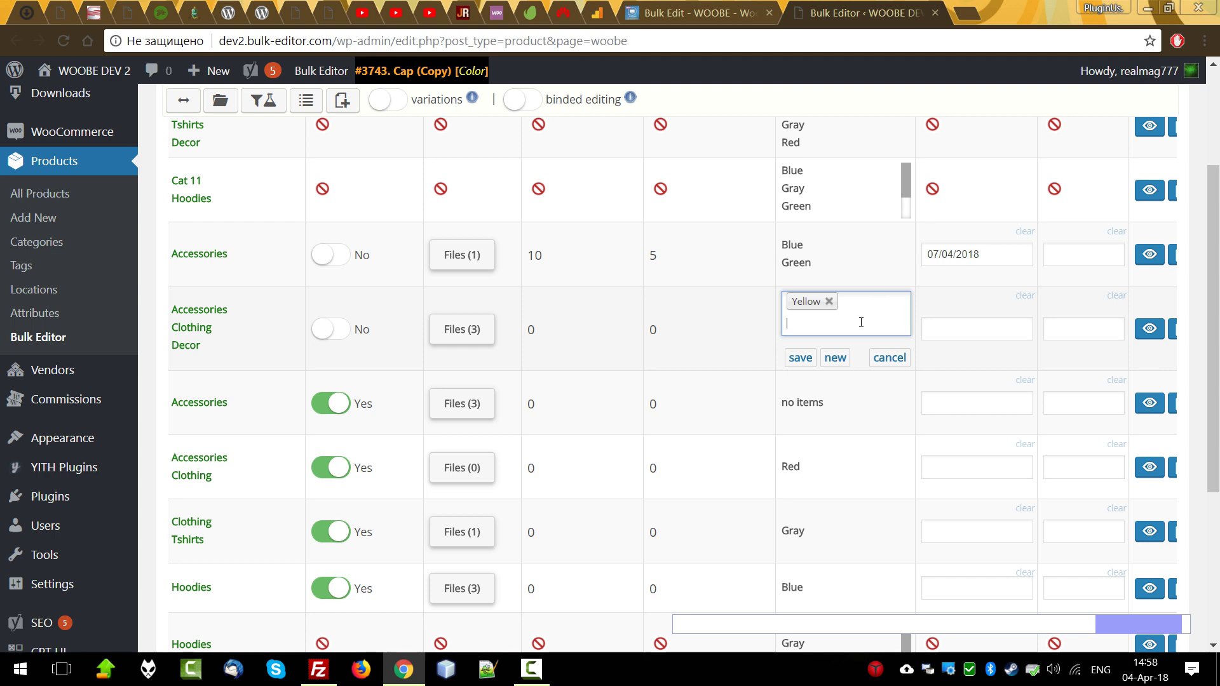
left_click(835, 358)
left_click(221, 229)
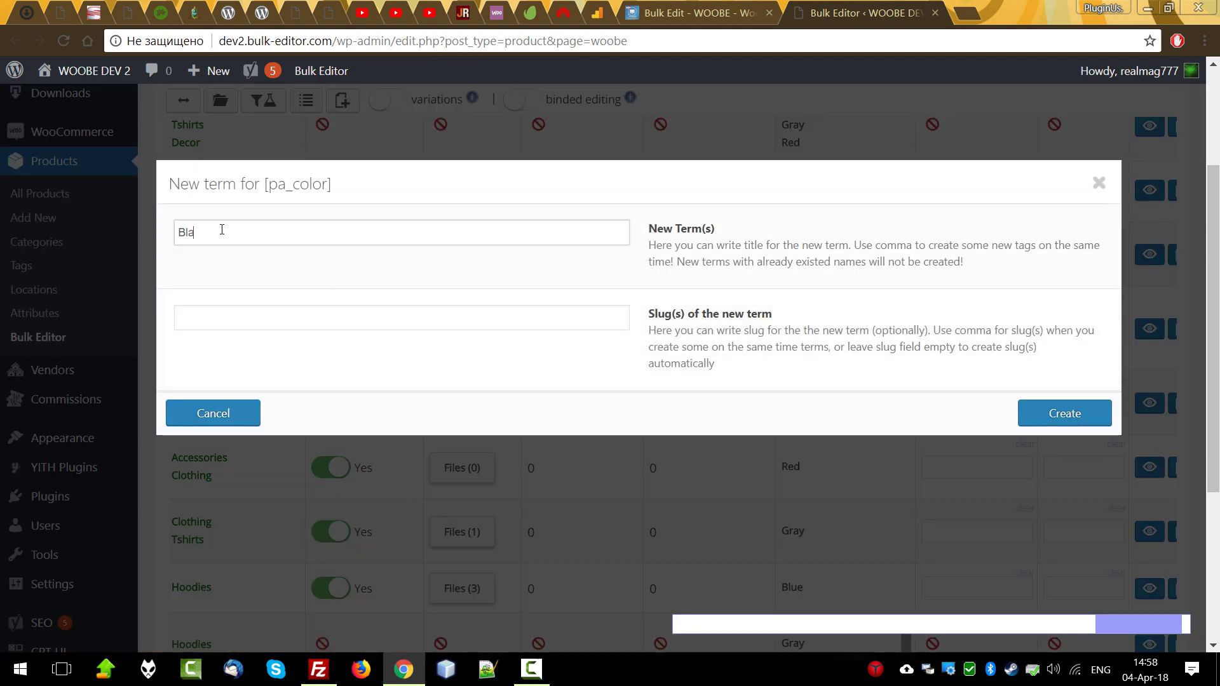
left_click(1065, 413)
left_click(835, 357)
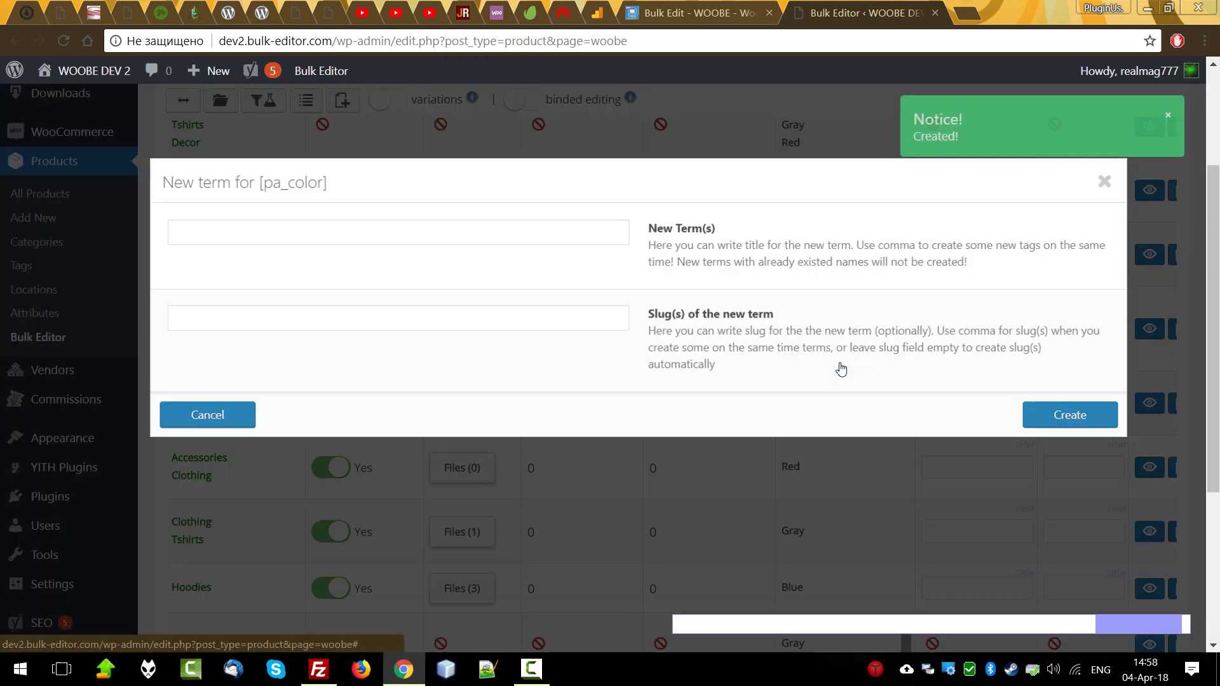
key("Escape")
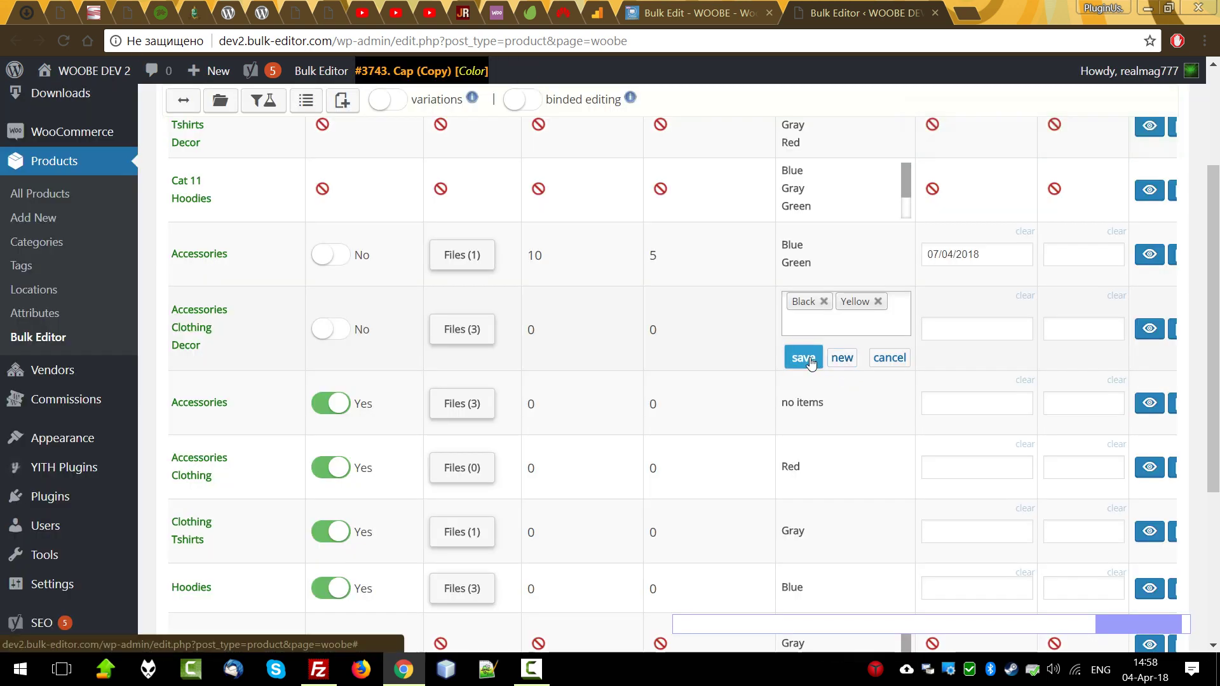
left_click(802, 357)
Create colour terms Black 1, Black 2 and Black 3 and save them on the Cap copy
left_click(812, 348)
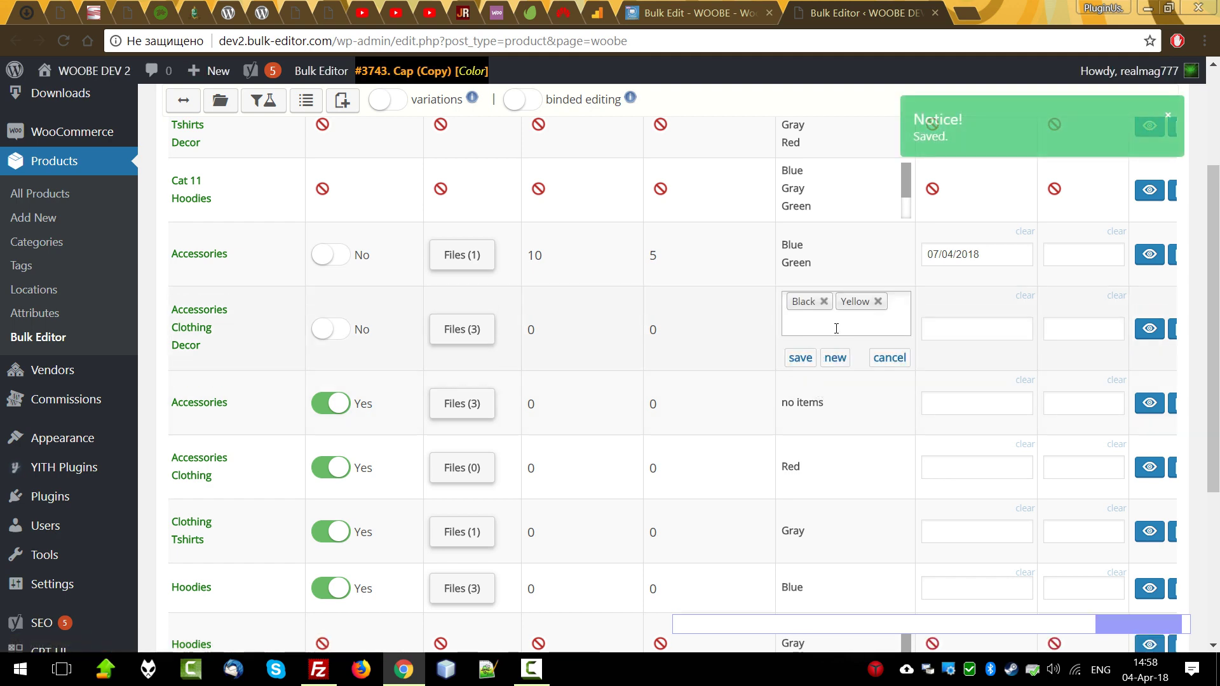
left_click(835, 357)
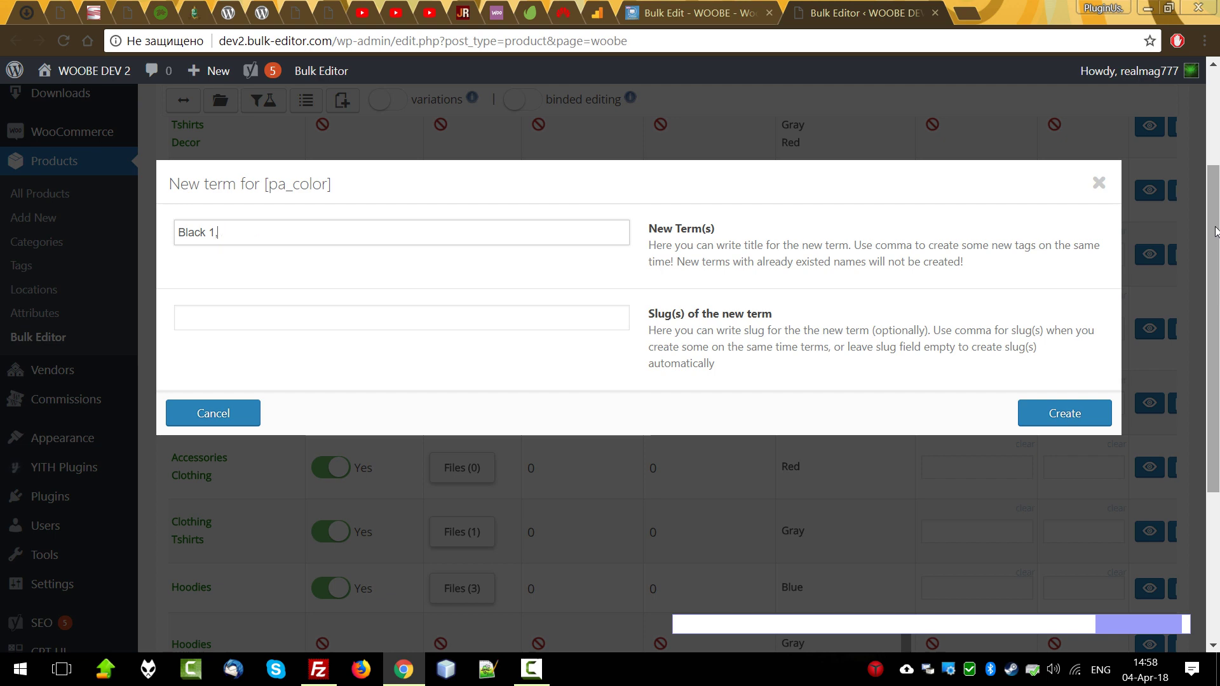
type("lack 2,Black 3")
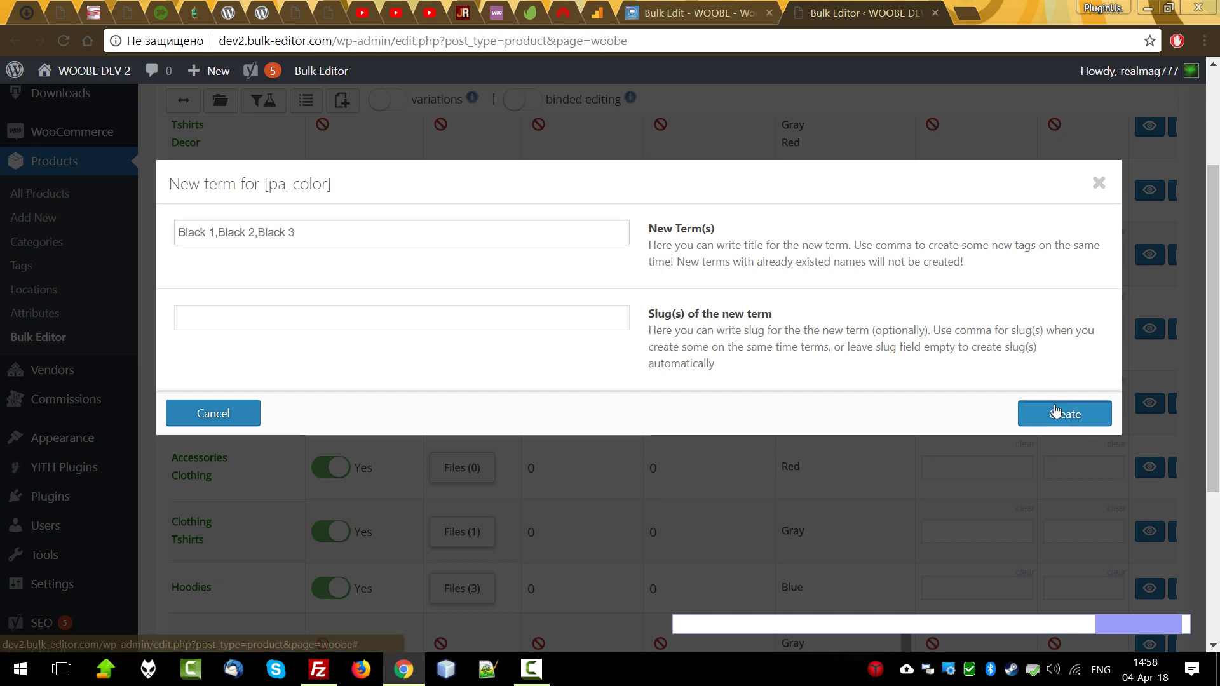
left_click(1024, 413)
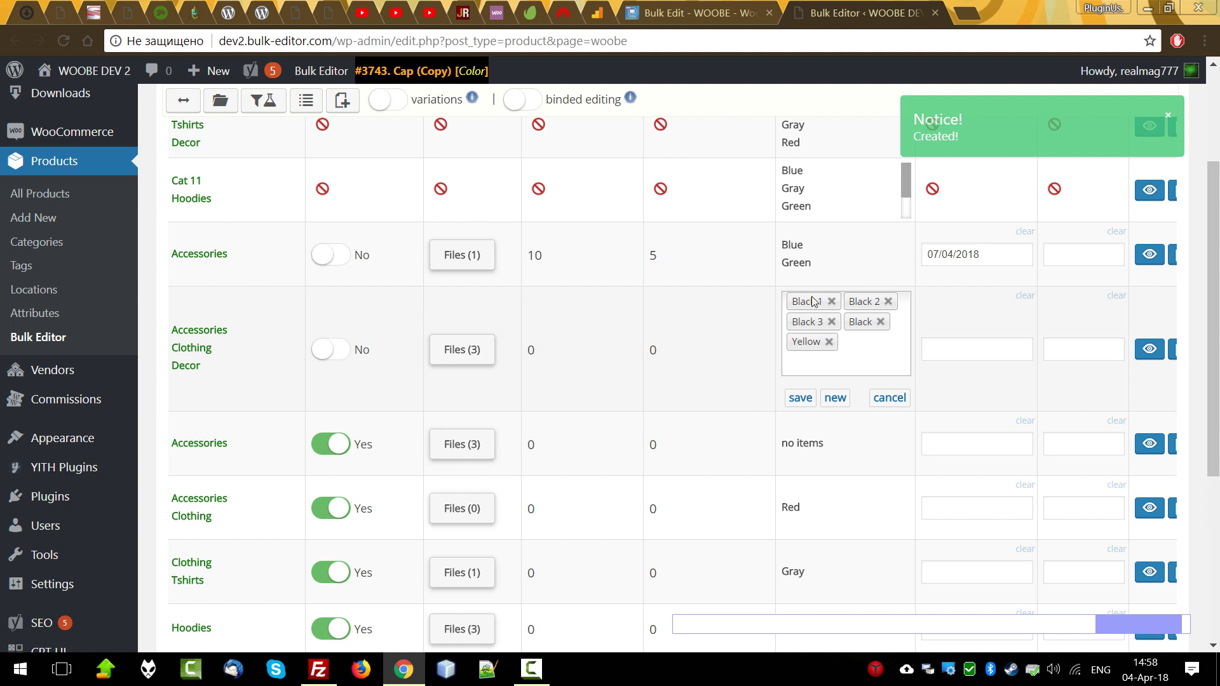
left_click(799, 397)
Set Belt (Copy)'s colour to Black 2
left_click(791, 371)
left_click(826, 368)
left_click(835, 435)
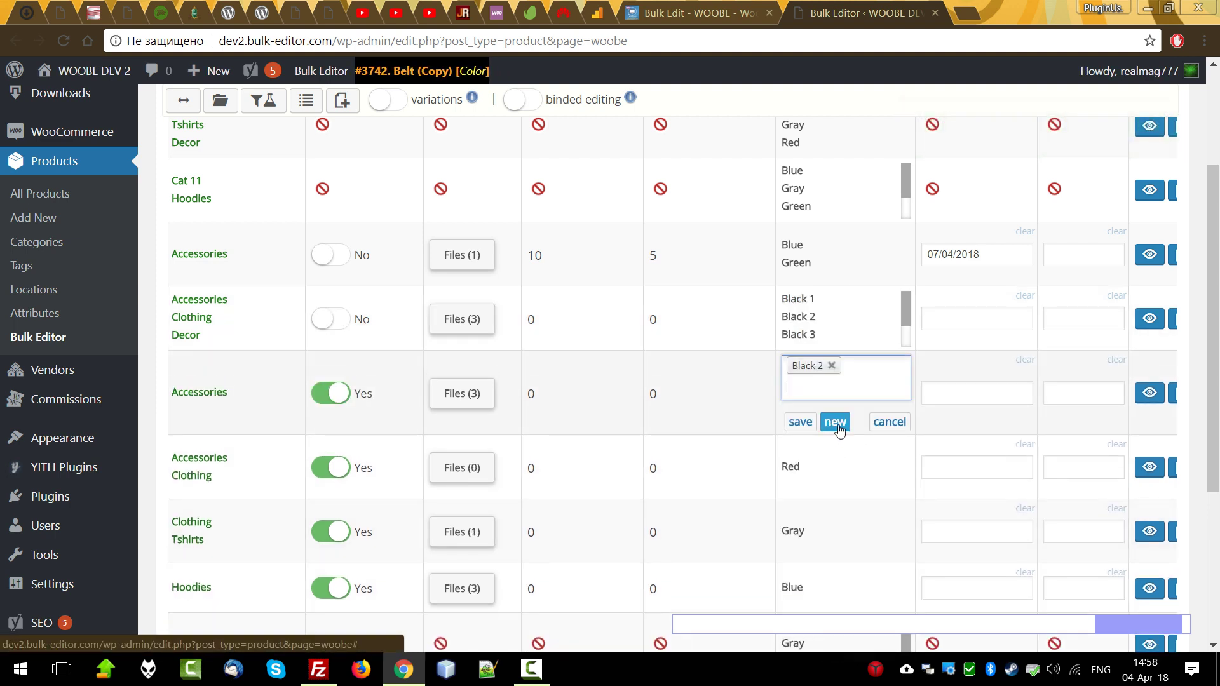
left_click(800, 420)
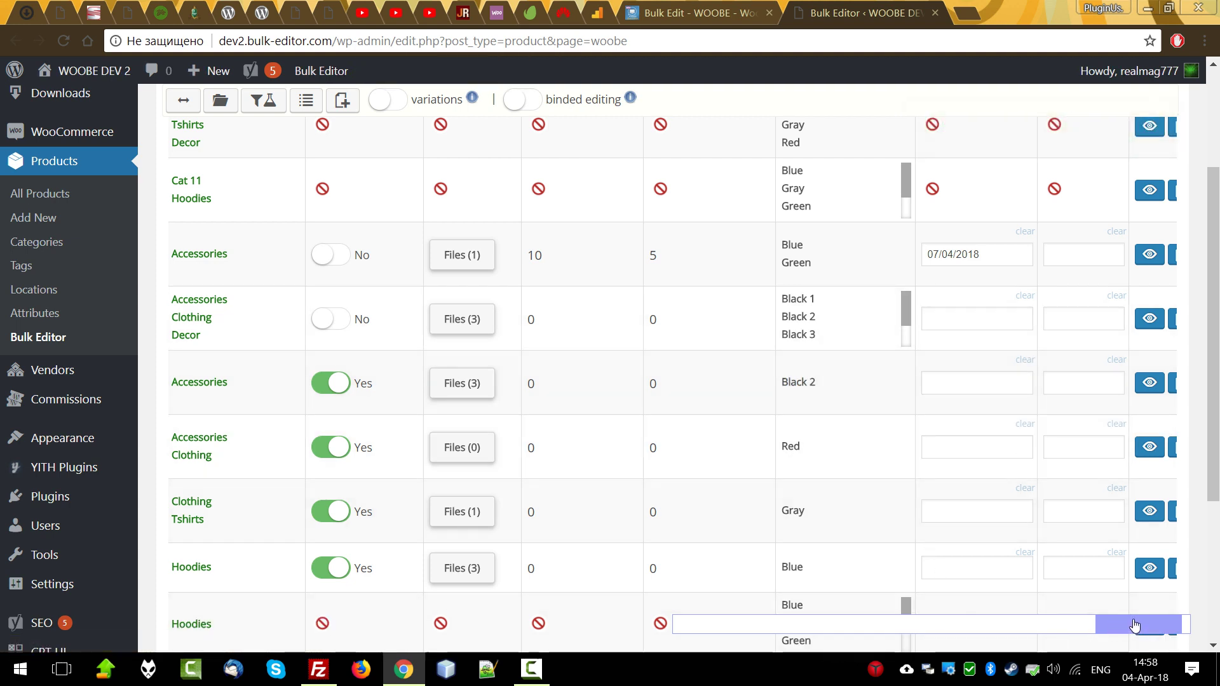
Give Cap (Copy) a sale start of 19 December 2021 and remove the 07/04/2018 start above it
left_click_drag(1139, 626, 1147, 625)
left_click(956, 318)
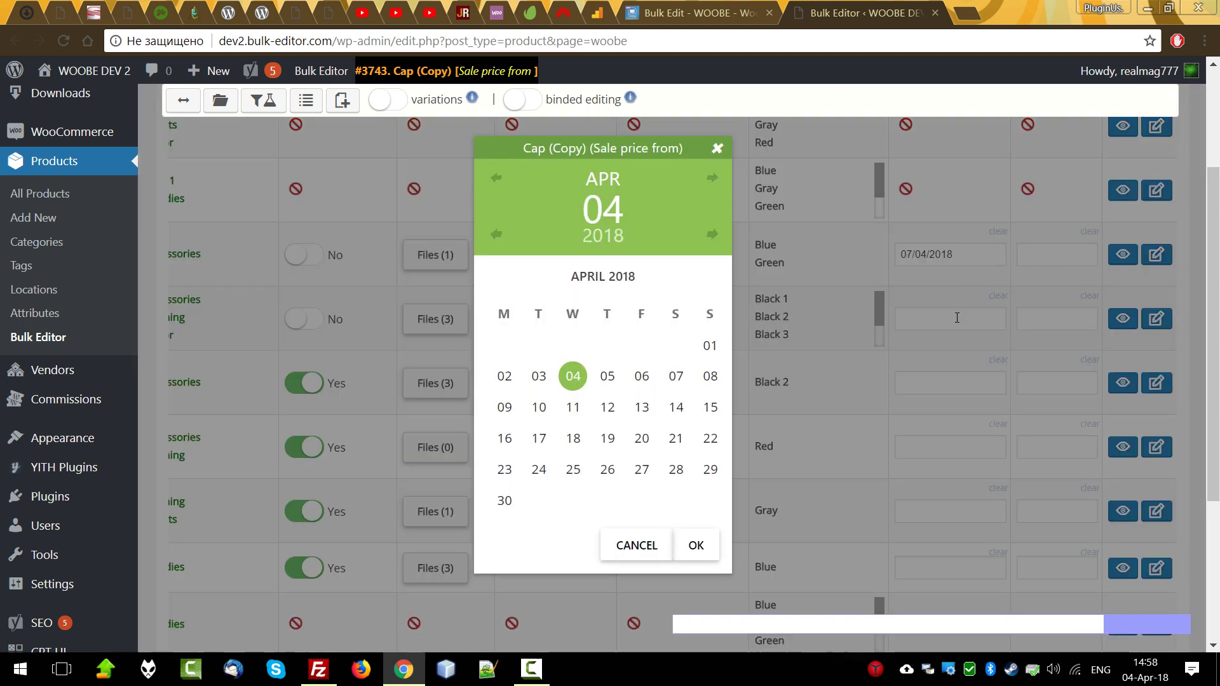
left_click(607, 379)
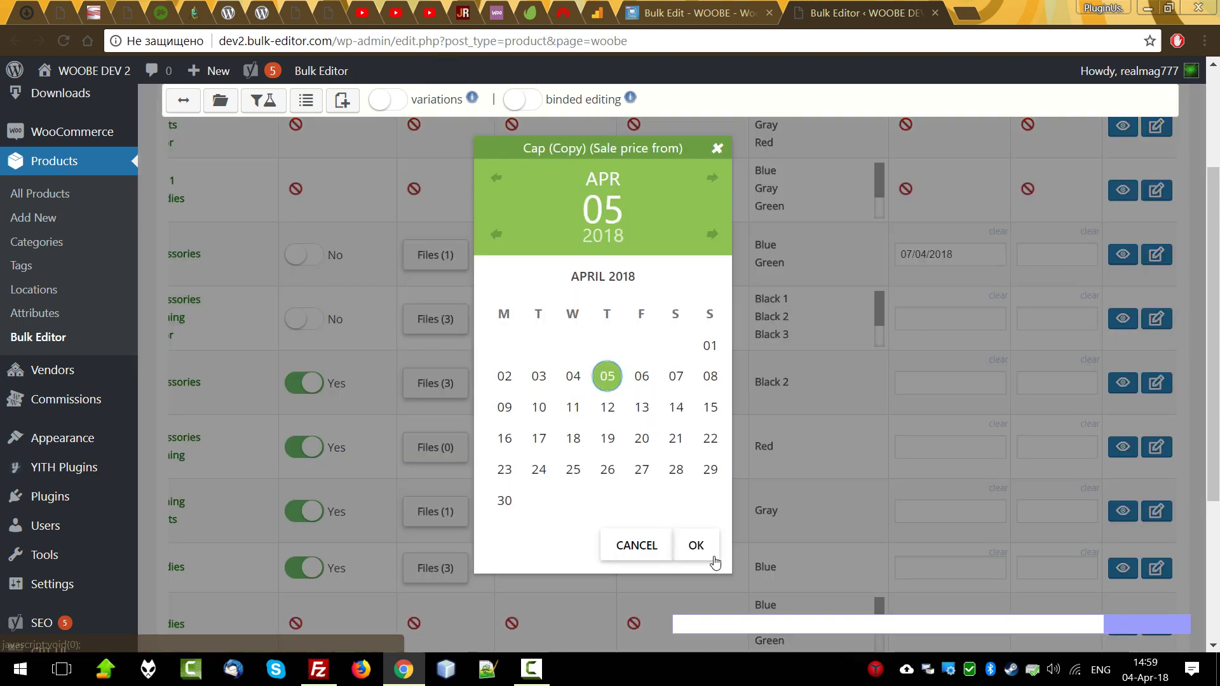
left_click(712, 178)
triple_click(712, 178)
triple_click(712, 178)
double_click(713, 178)
left_click(713, 178)
left_click(496, 178)
left_click(496, 178)
triple_click(712, 235)
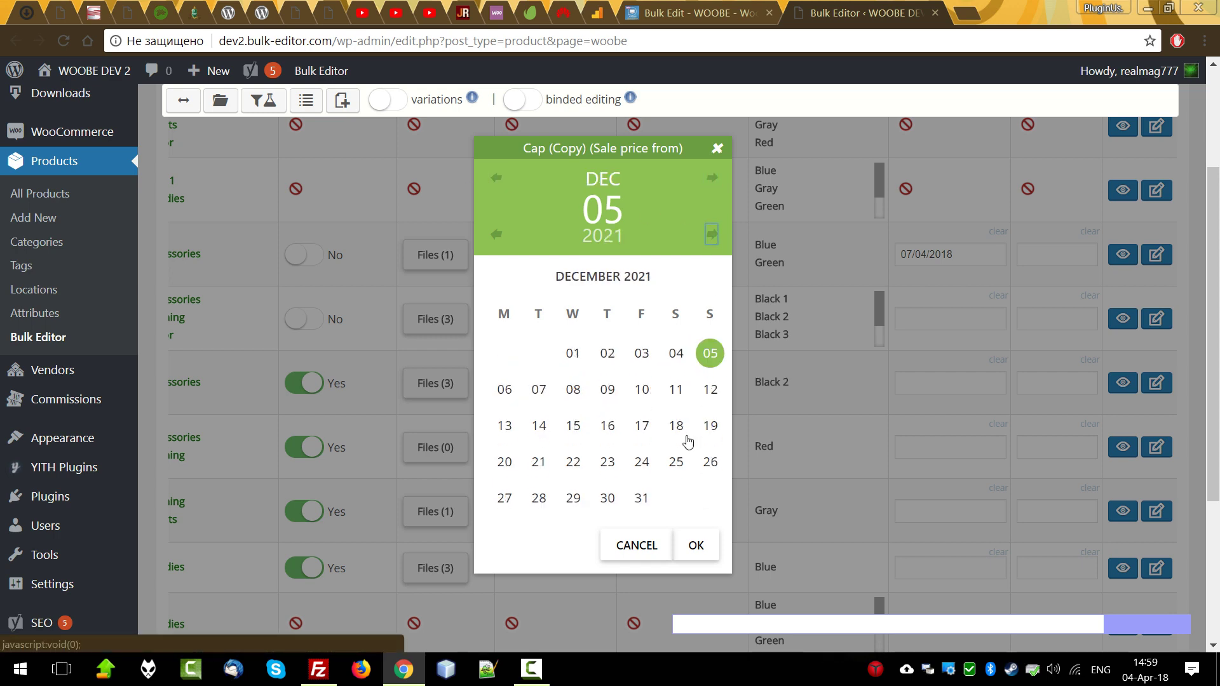
left_click(710, 424)
left_click(696, 545)
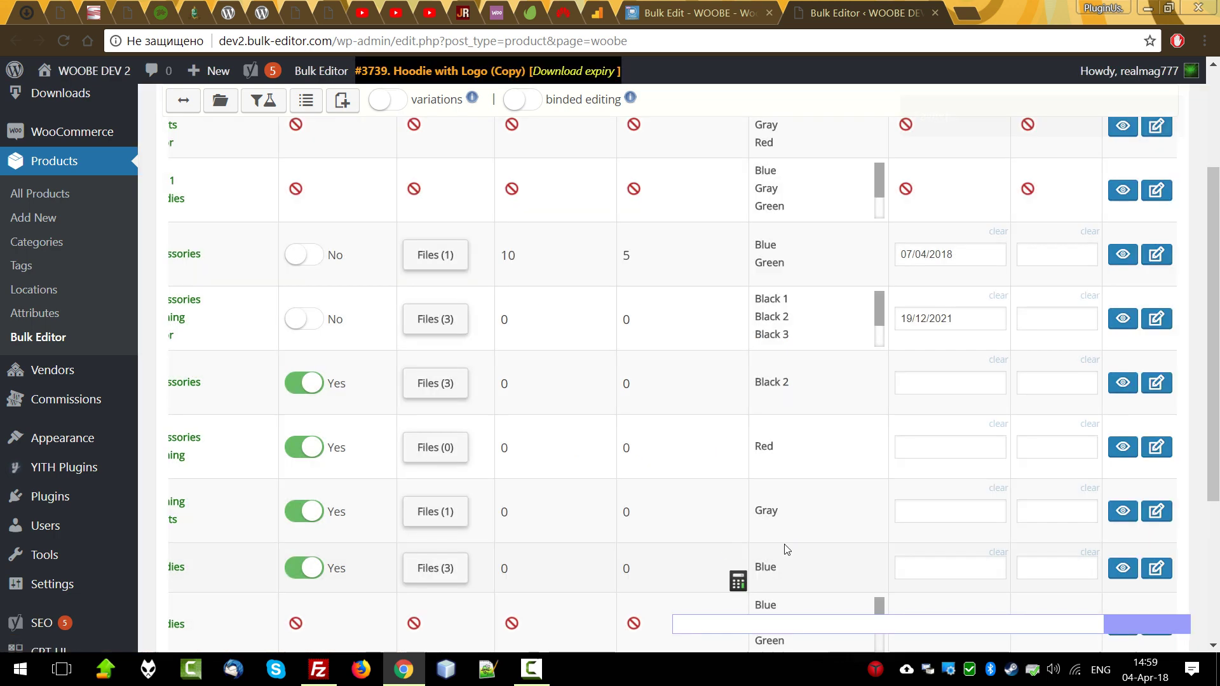
left_click(999, 232)
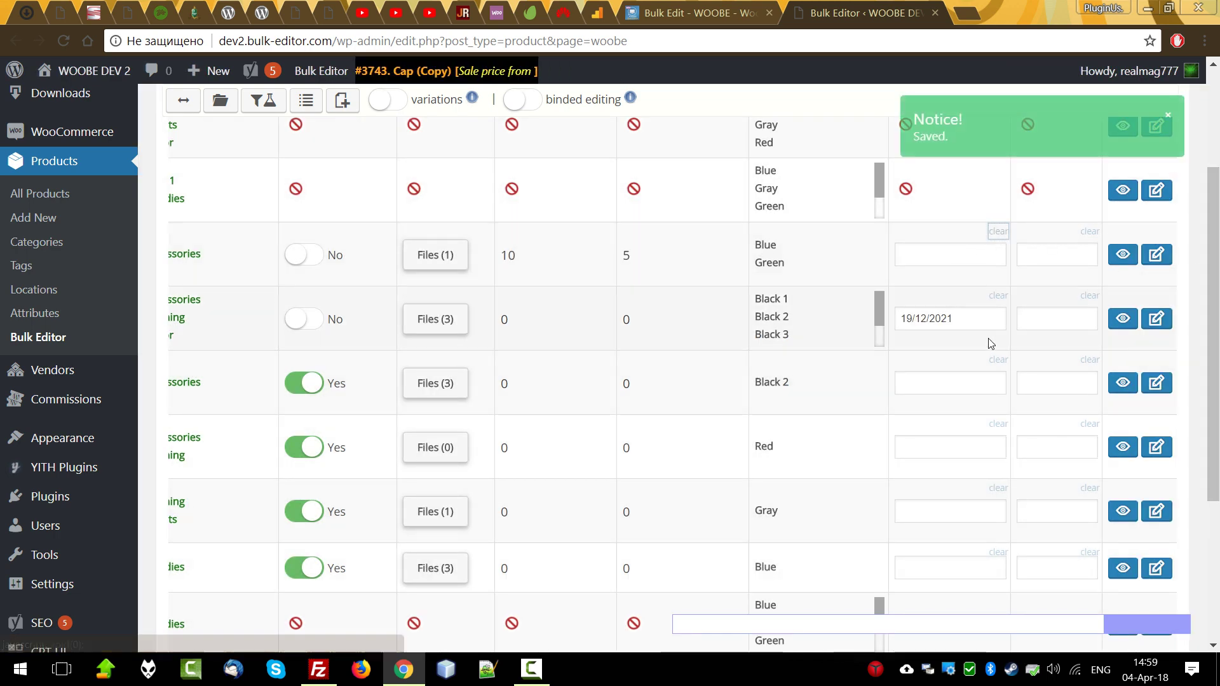
scroll(1010, 340, "up", 3)
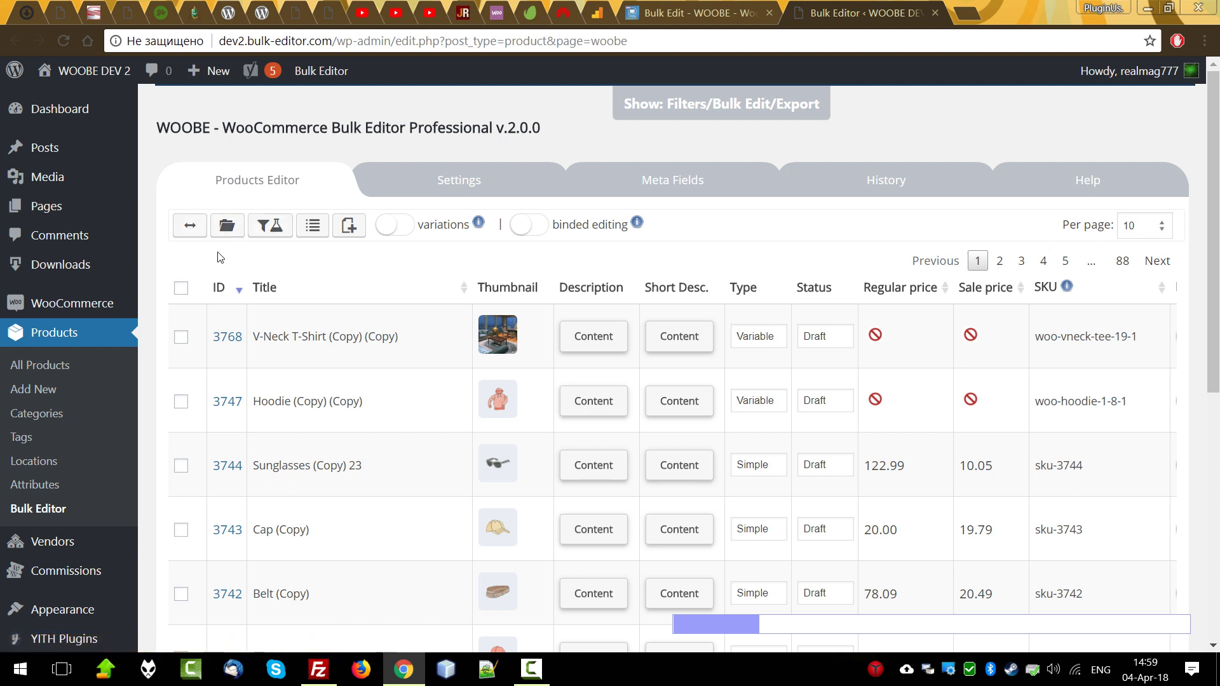
Put the products table into full-page-width mode
left_click(191, 226)
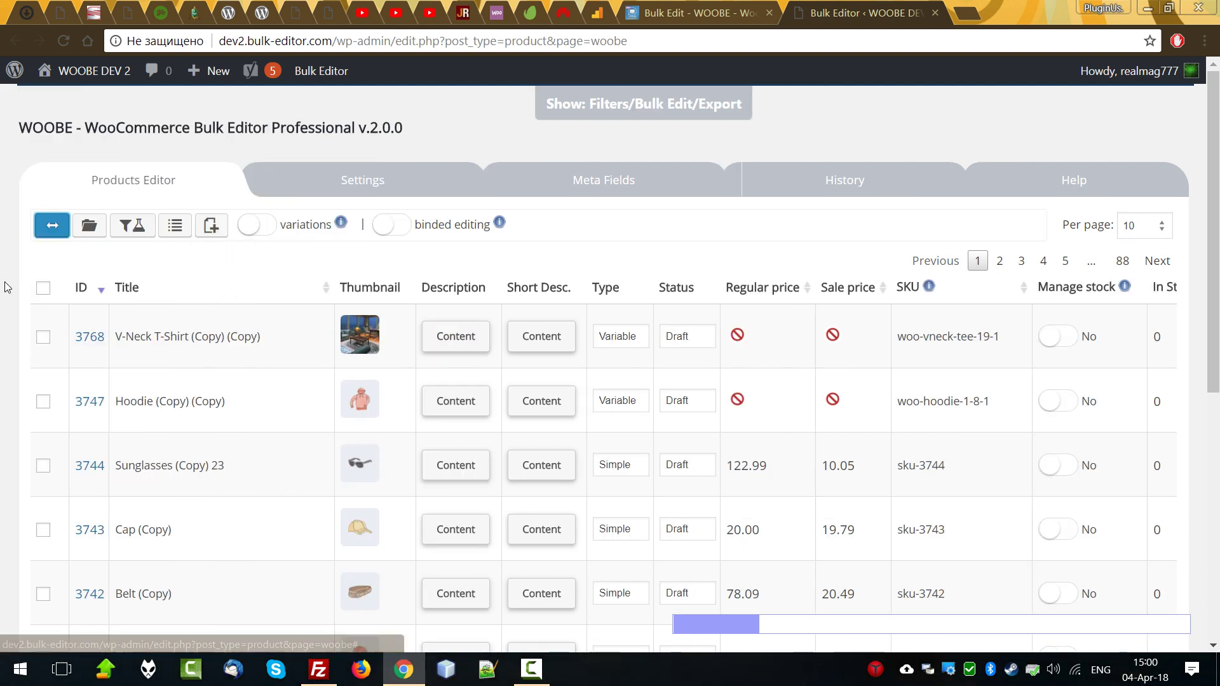
left_click(58, 226)
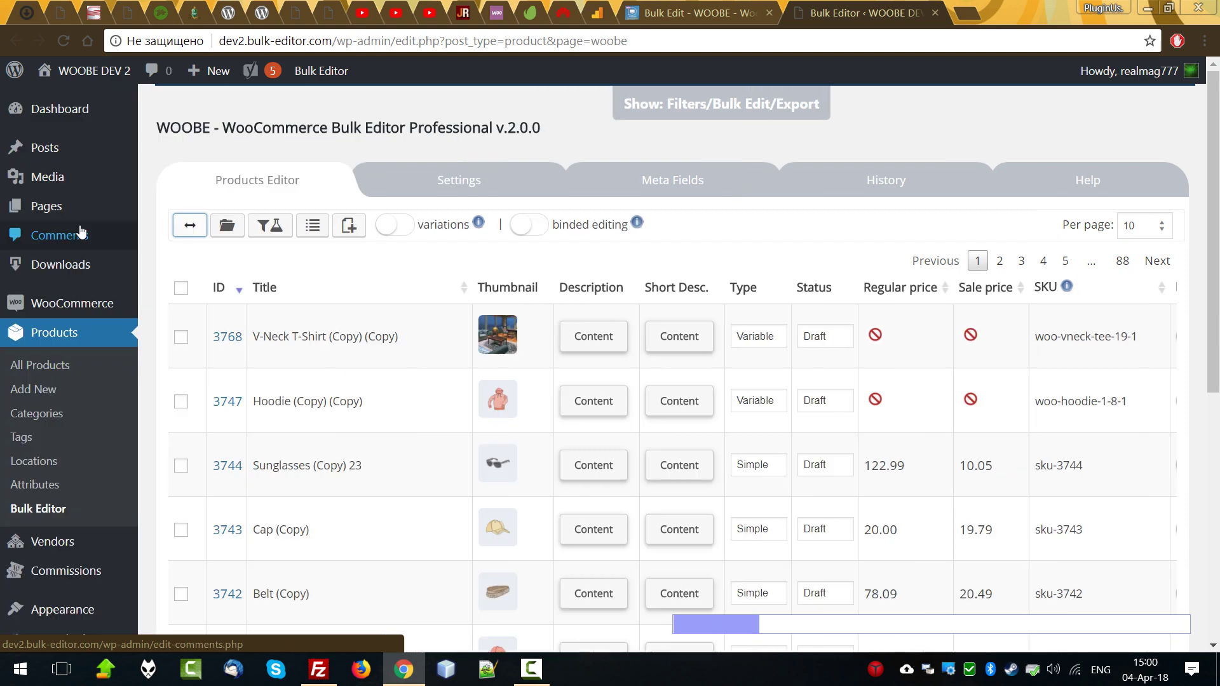
left_click(198, 234)
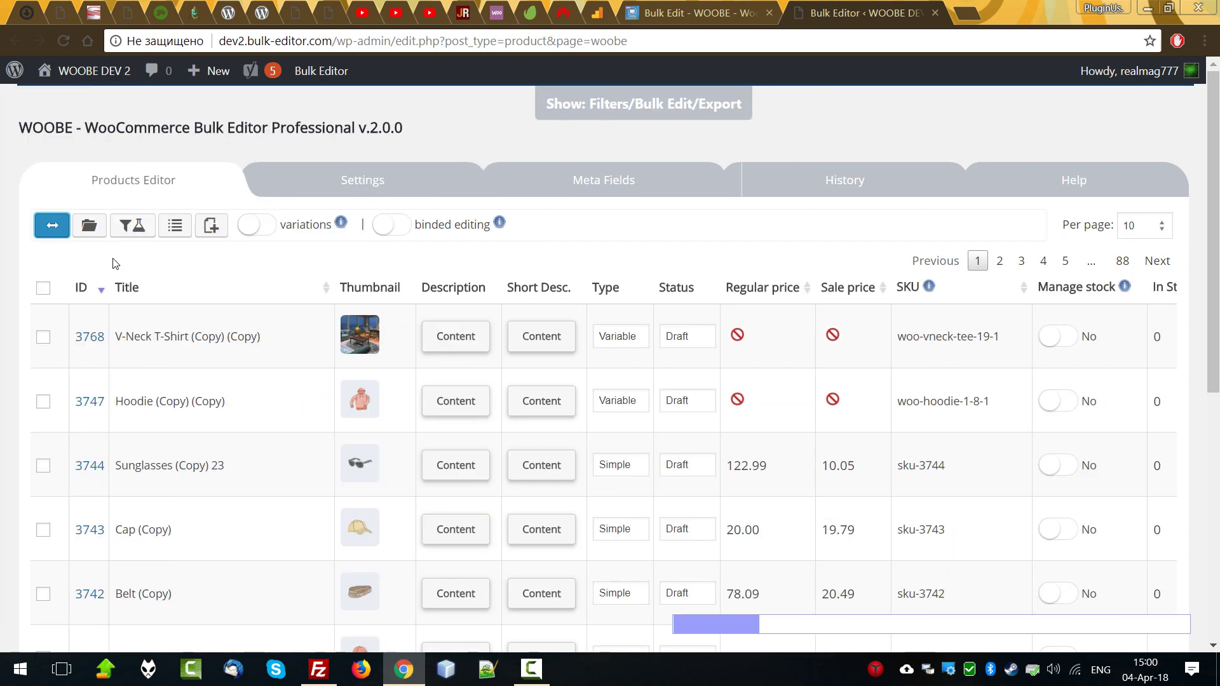
Load the Prices columns profile into the products table
left_click(89, 226)
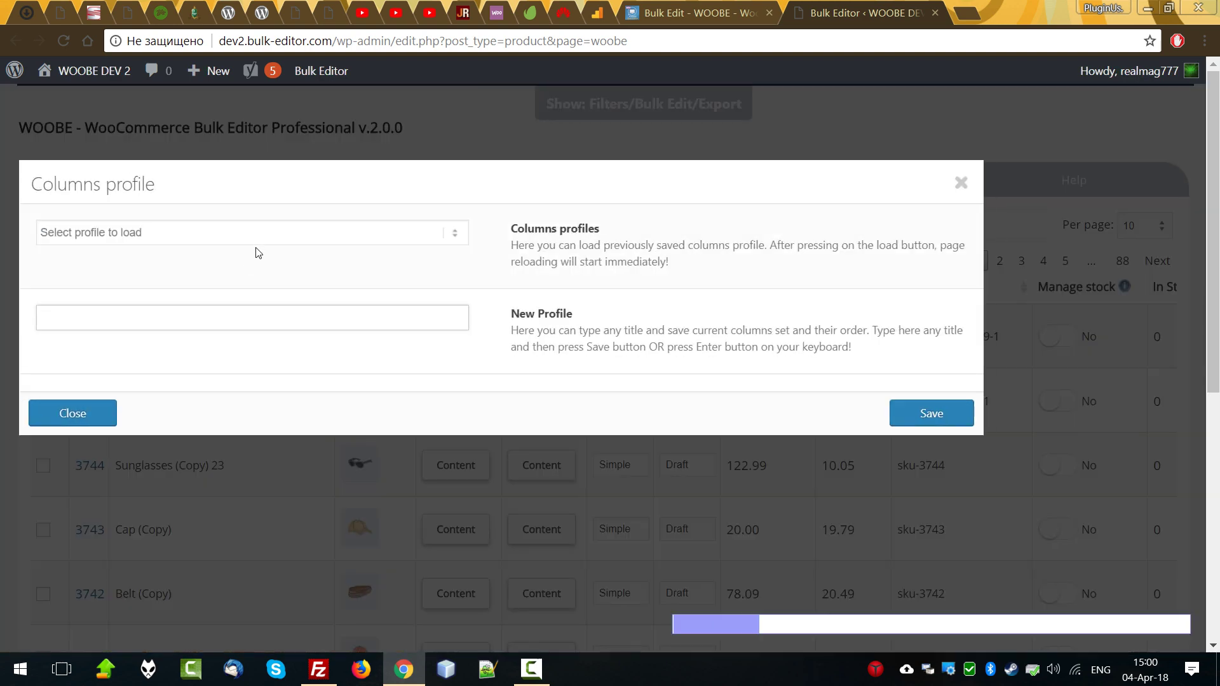
left_click(214, 234)
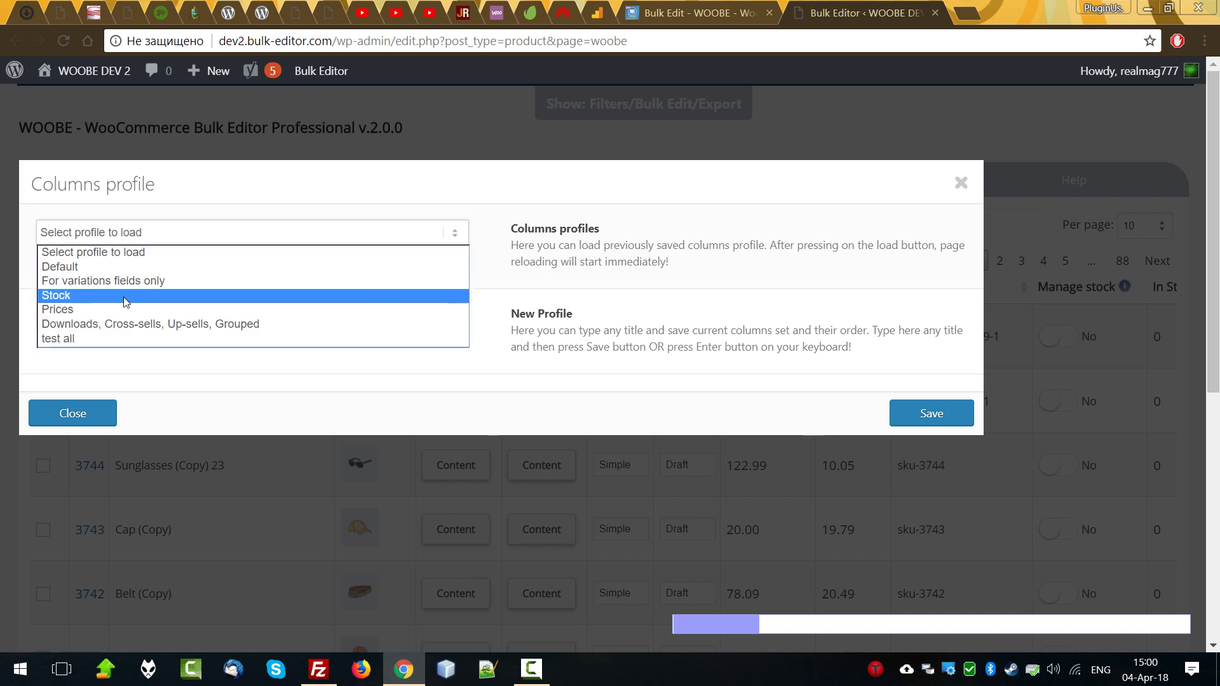
left_click(68, 310)
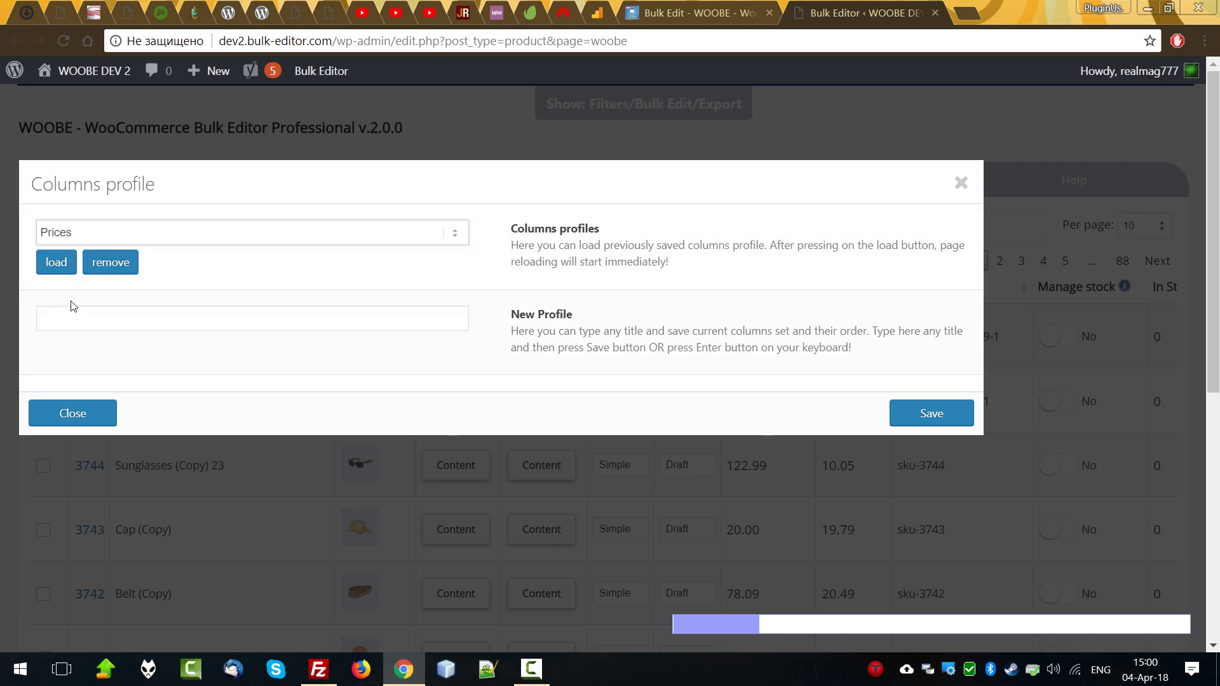
left_click(54, 264)
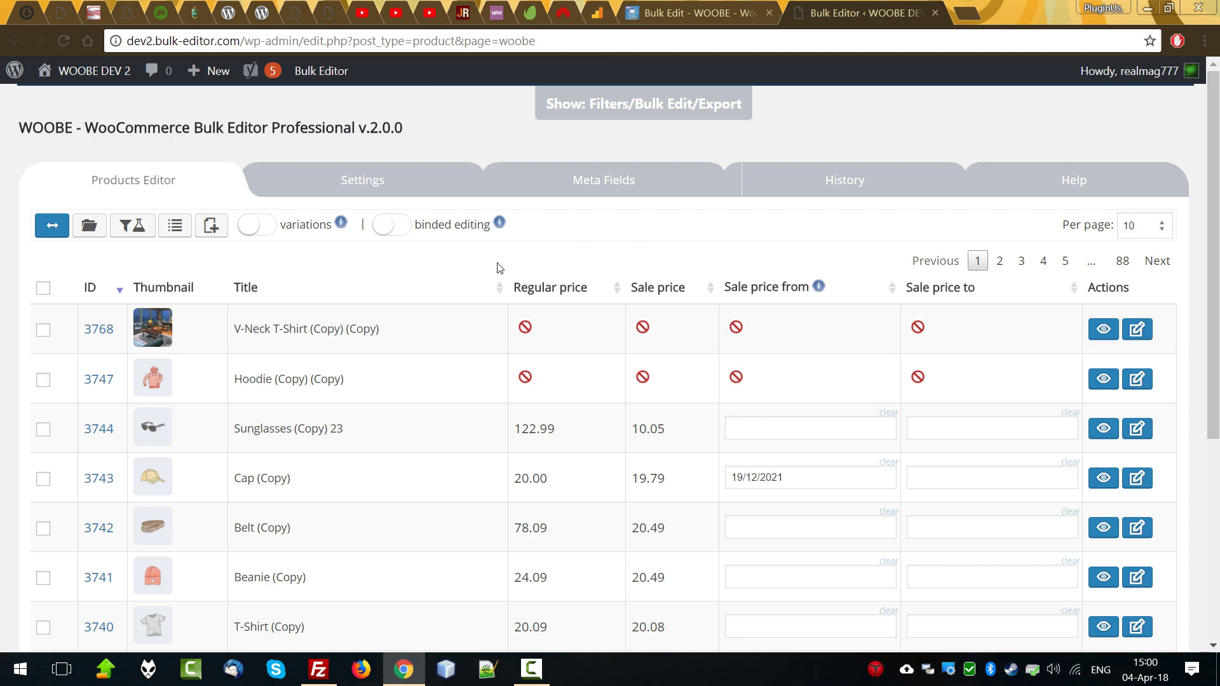
Review the column Settings, where only 7 of 60 columns are enabled
left_click(89, 225)
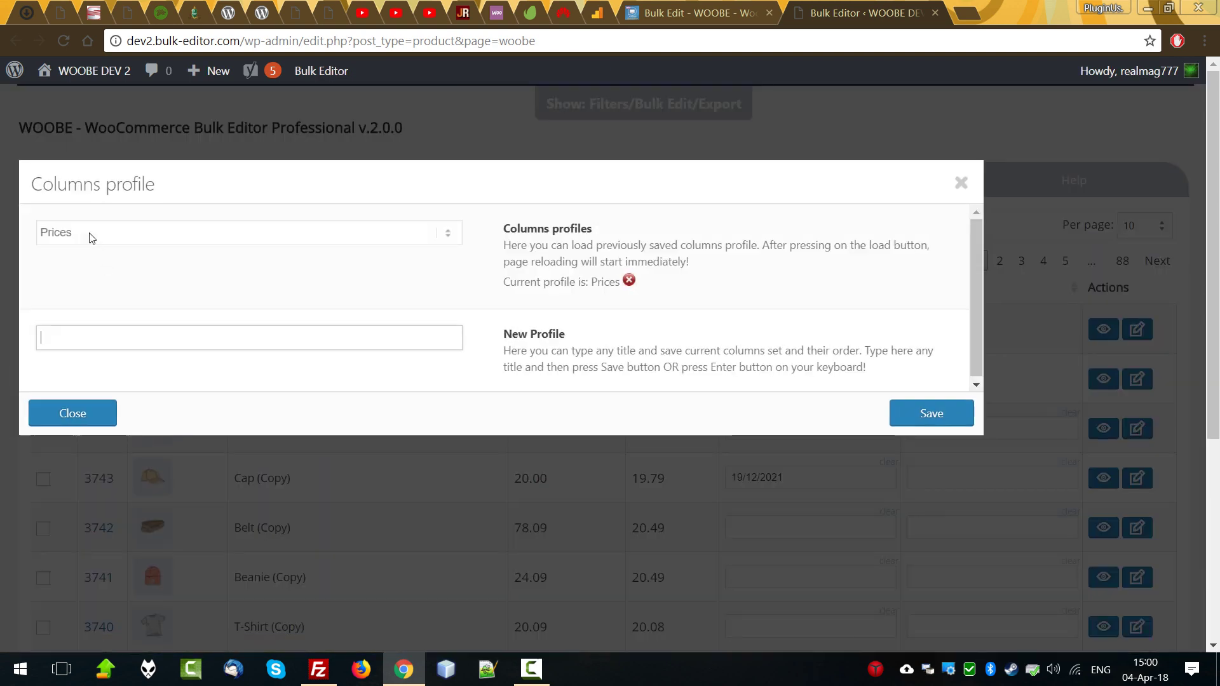
left_click(961, 183)
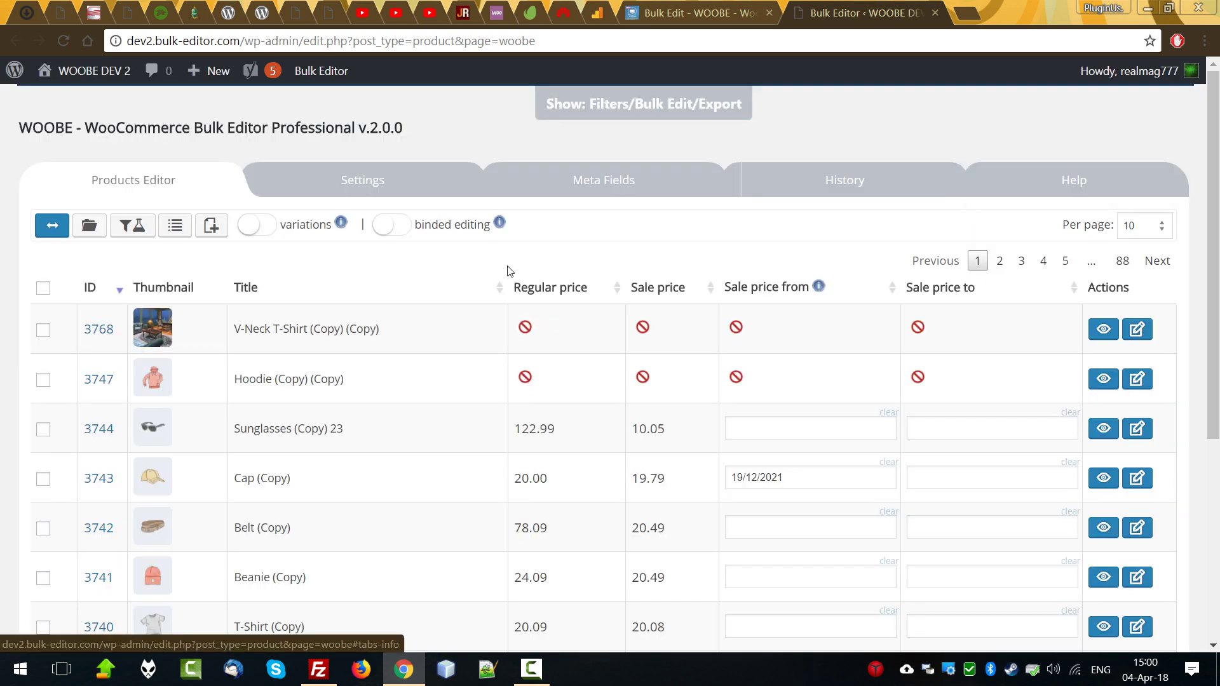
left_click(378, 191)
Enable and save the Categories column, then start naming a new profile 'prices + categories'
left_click(210, 266)
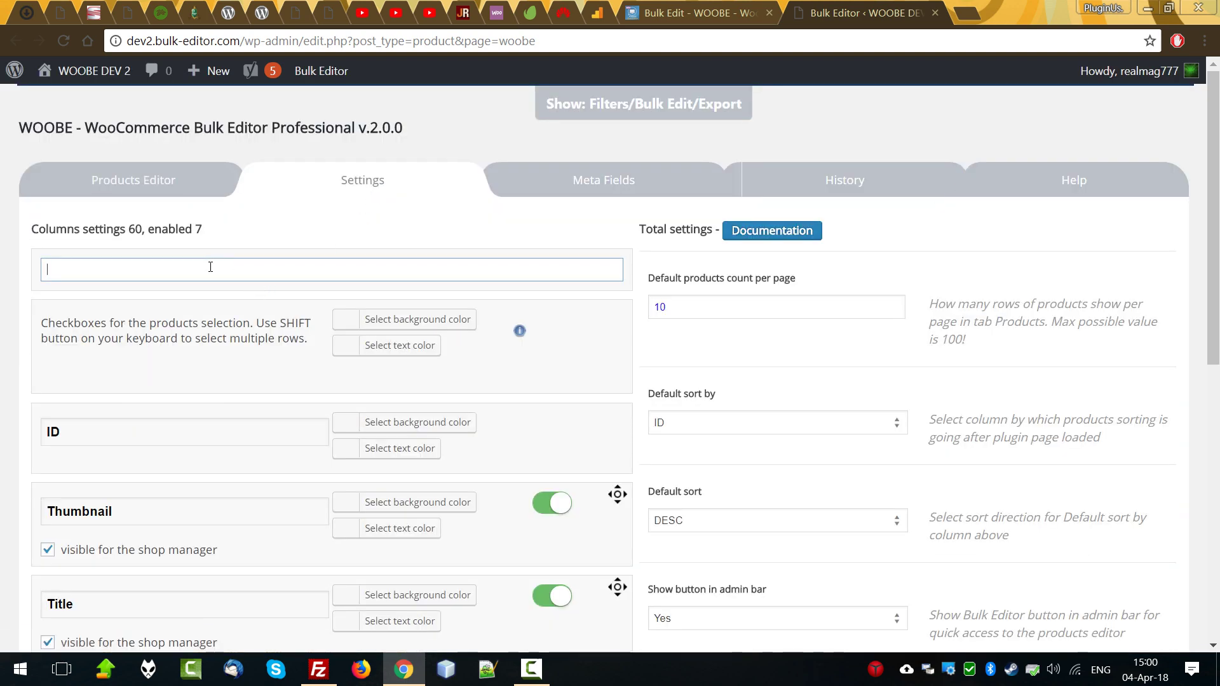
type("catego")
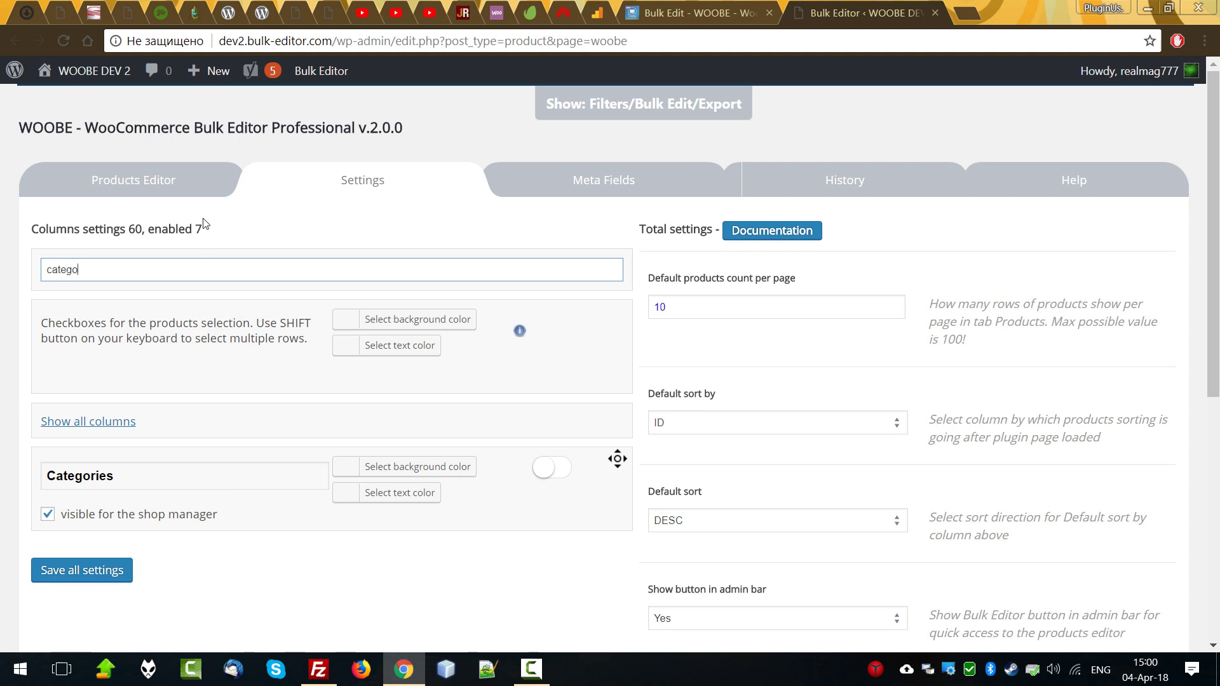
left_click(551, 467)
left_click(83, 571)
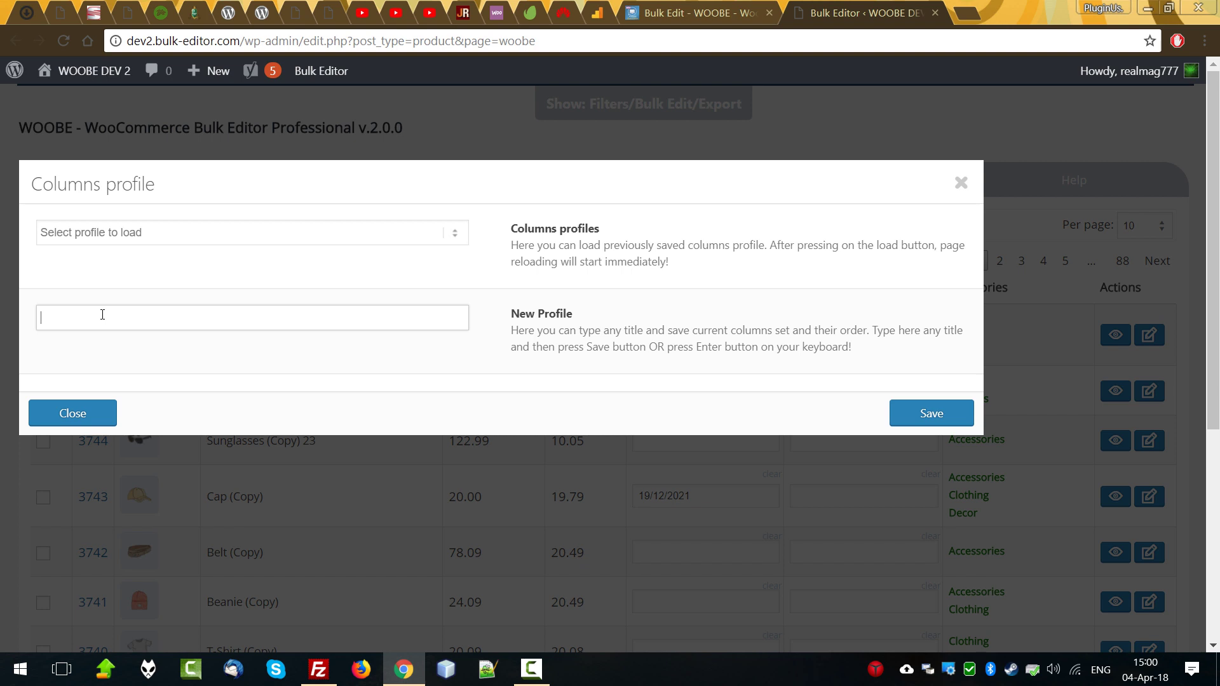
type("prices + categories")
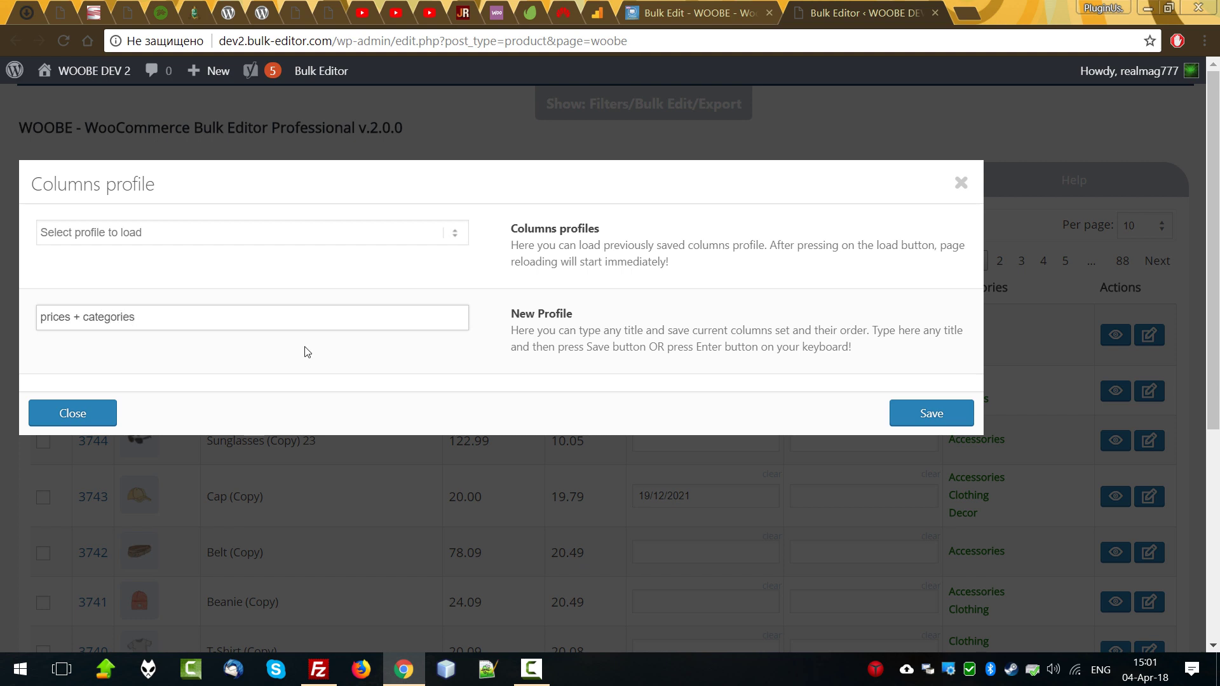
Save the 'prices + categories' columns profile and check the column settings
left_click(943, 408)
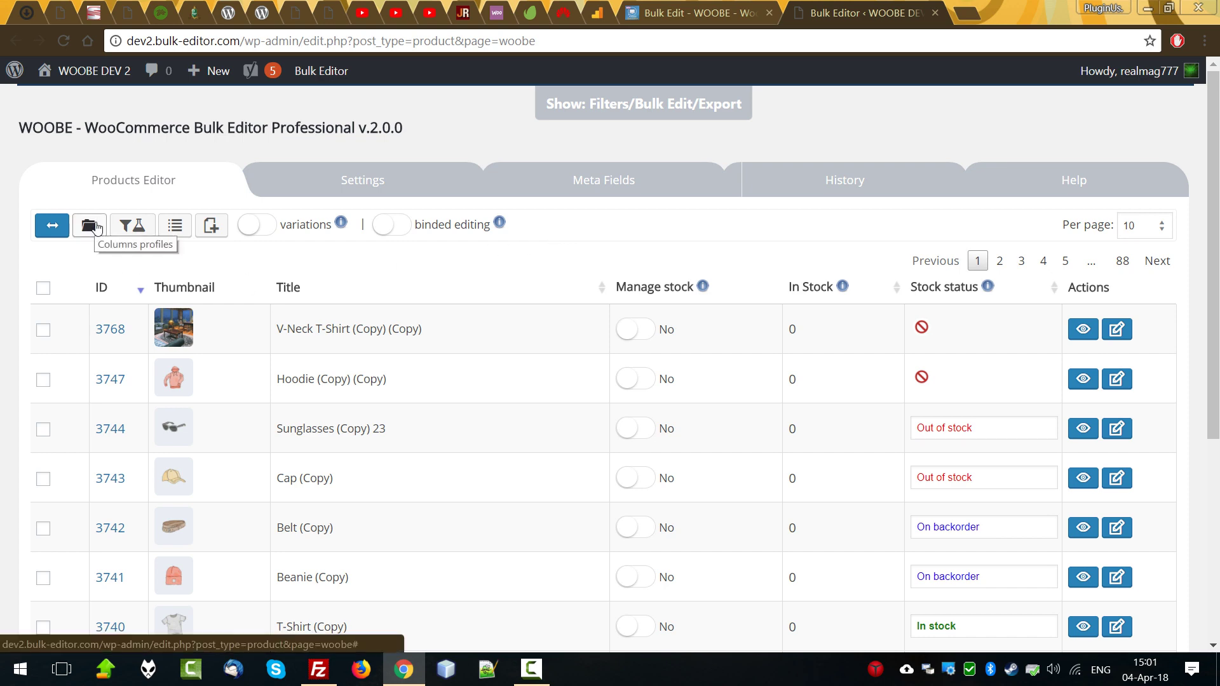
left_click(95, 227)
left_click(127, 234)
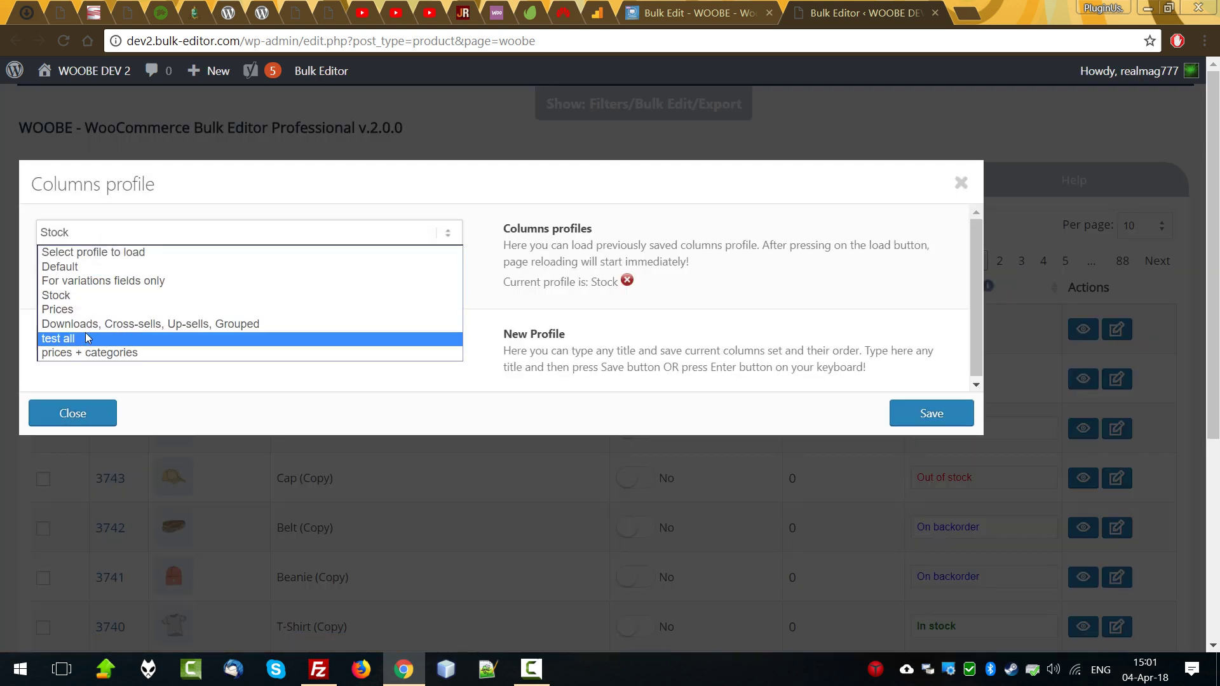
left_click(960, 184)
left_click(332, 191)
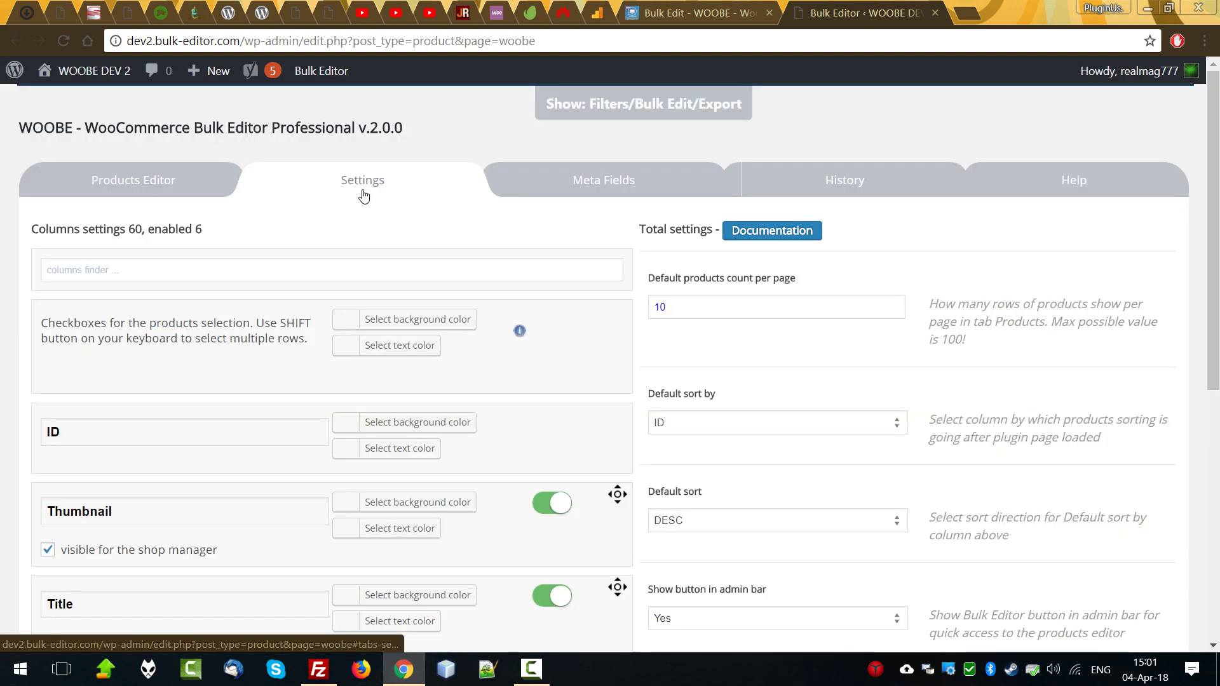
scroll(354, 442, "down", 7)
scroll(297, 349, "up", 5)
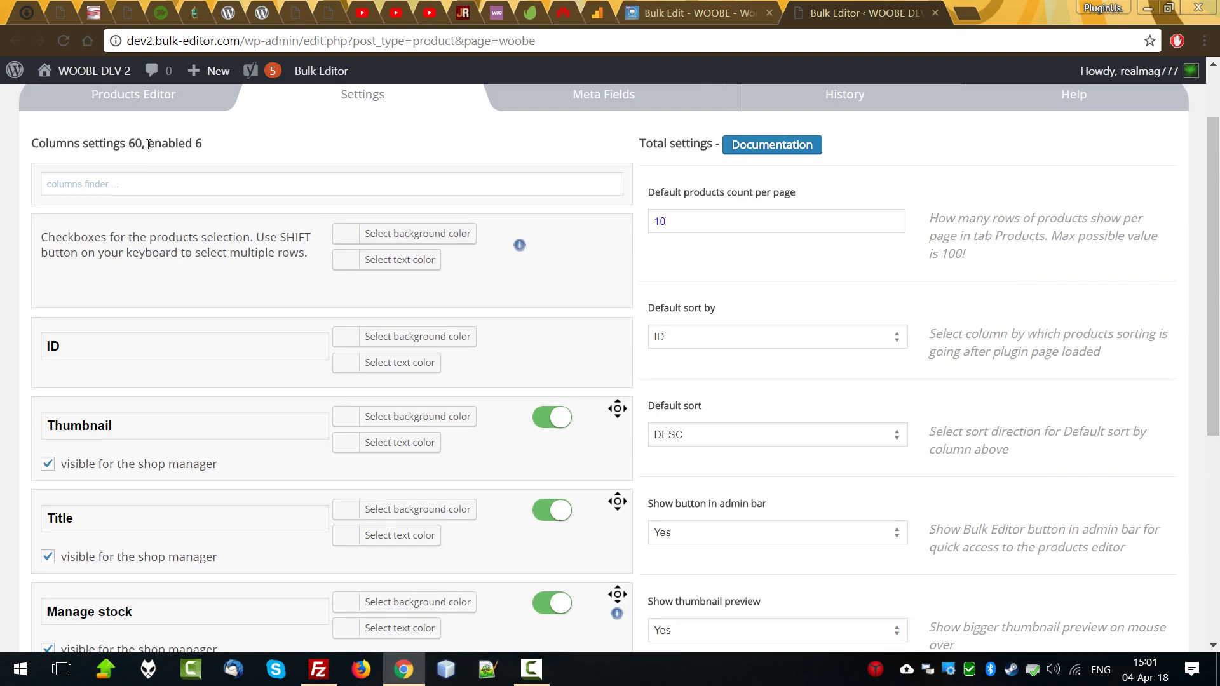
left_click(132, 105)
Load the 'prices + categories' profile to show price, sale-date and Categories columns
left_click(89, 139)
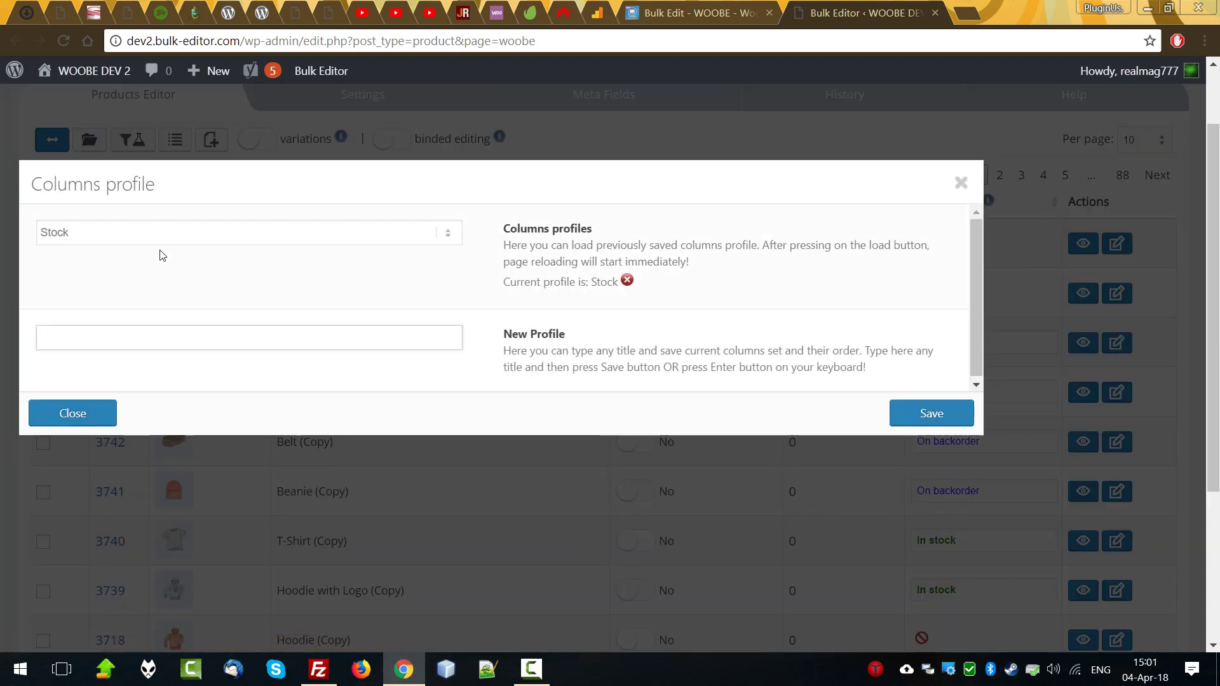
left_click(133, 239)
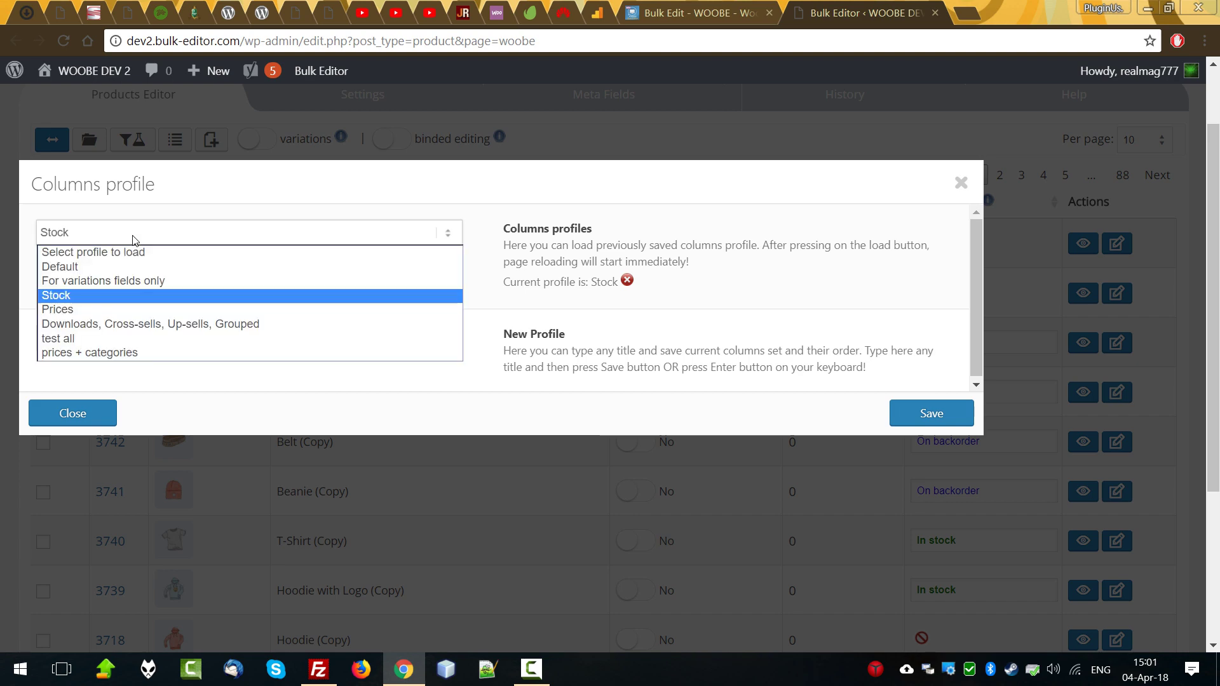
left_click(76, 352)
left_click(66, 271)
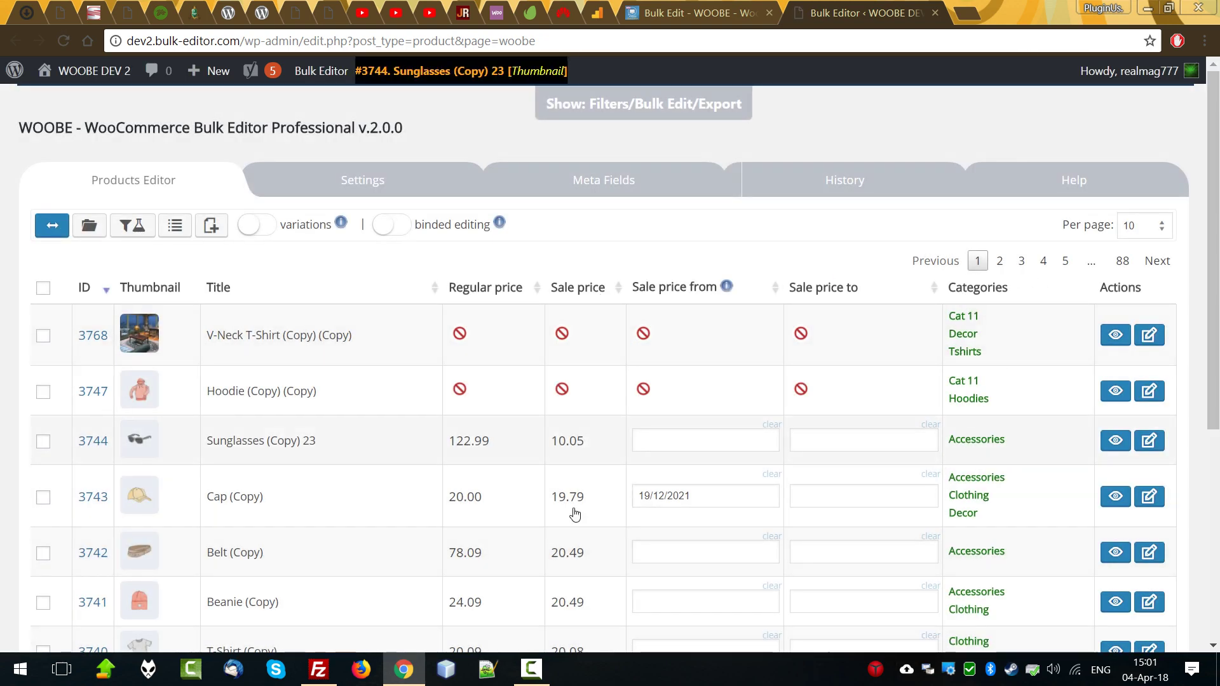
Inspect a product's categories, the saved filter profiles and the product type filter options
left_click(987, 337)
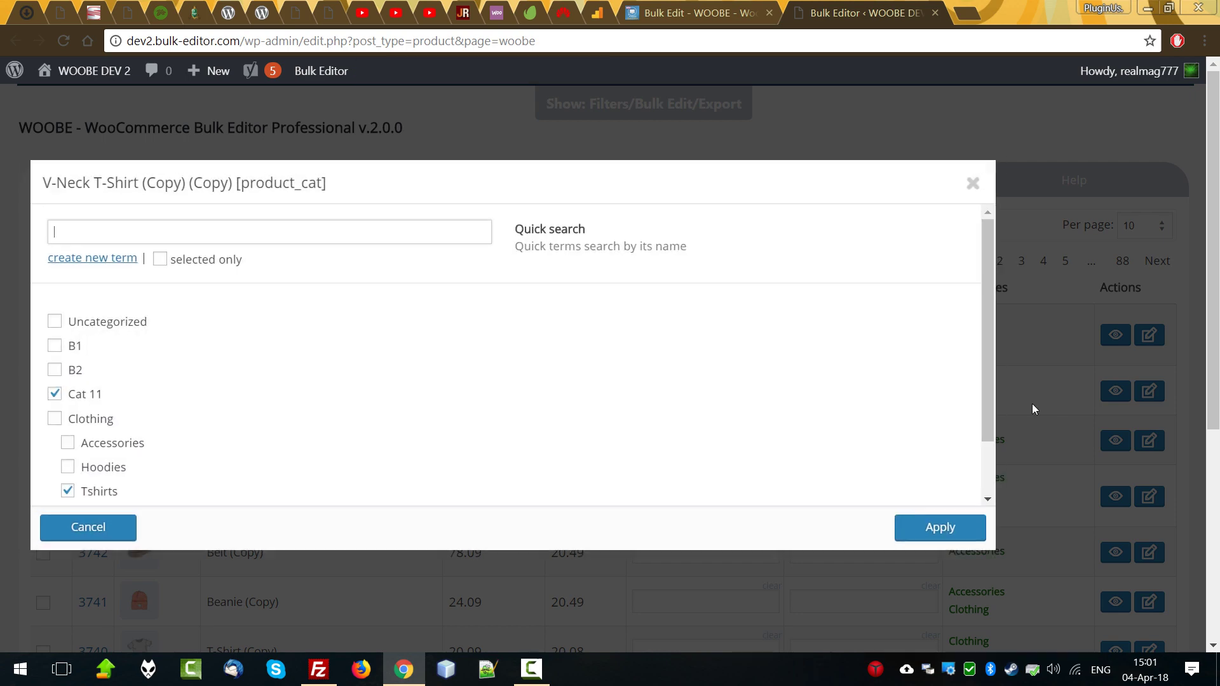
left_click(973, 183)
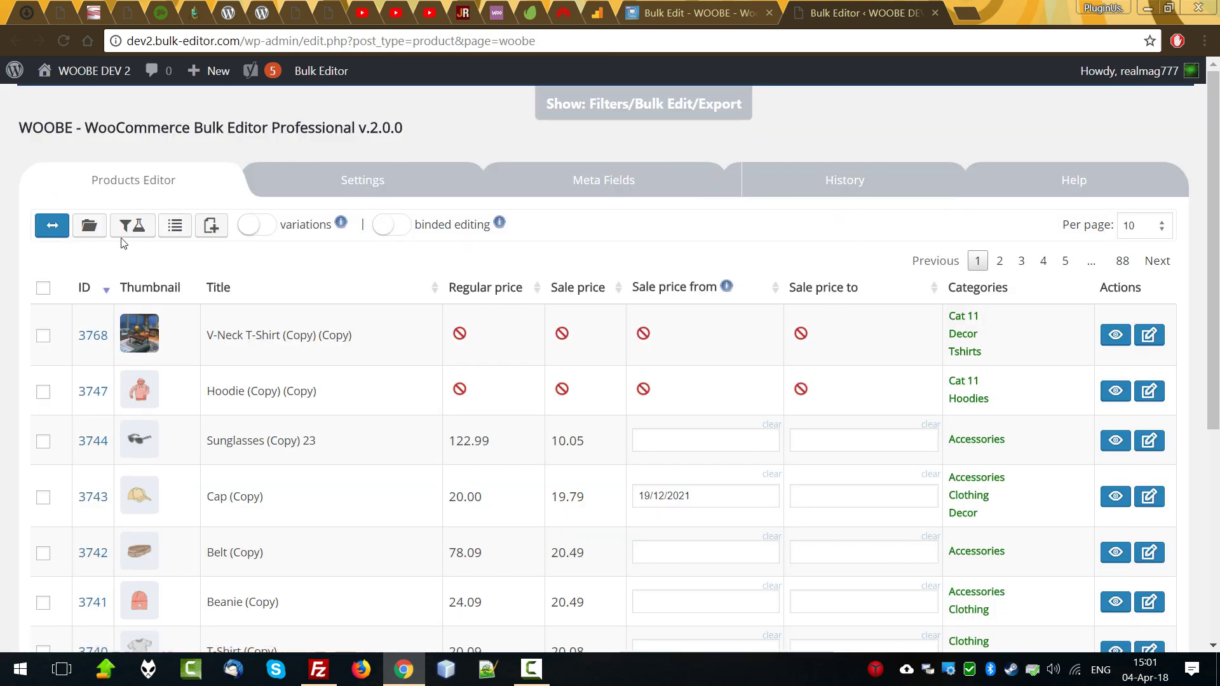
left_click(137, 225)
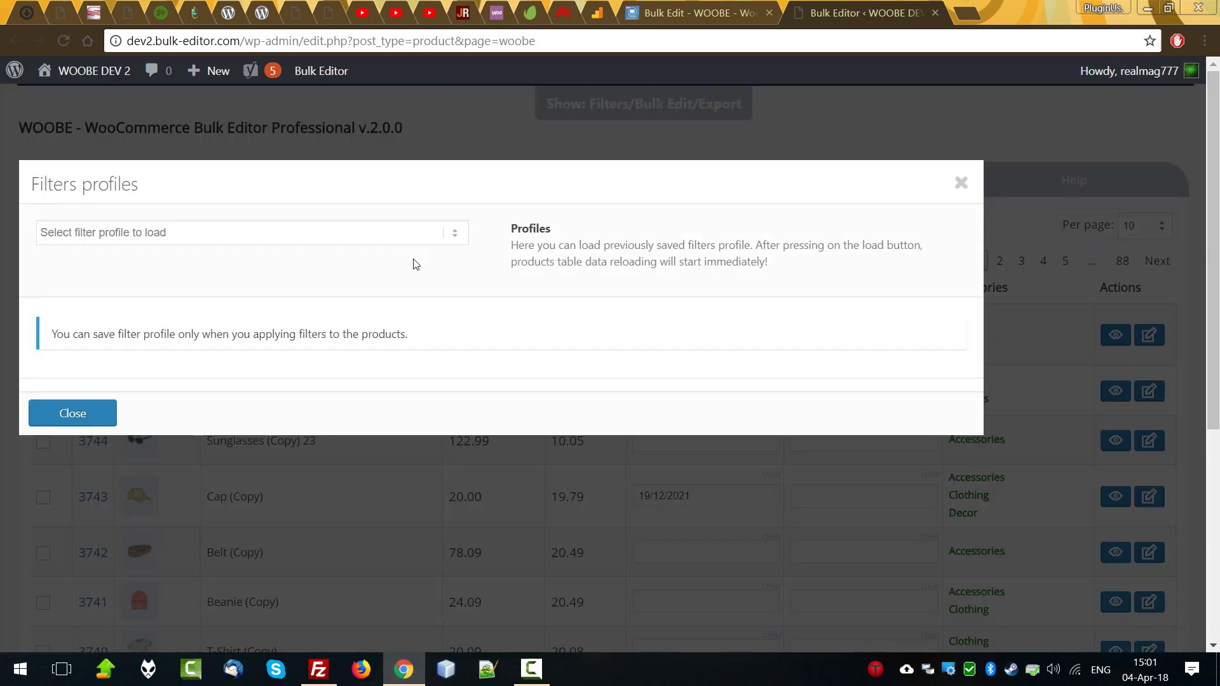
left_click(959, 182)
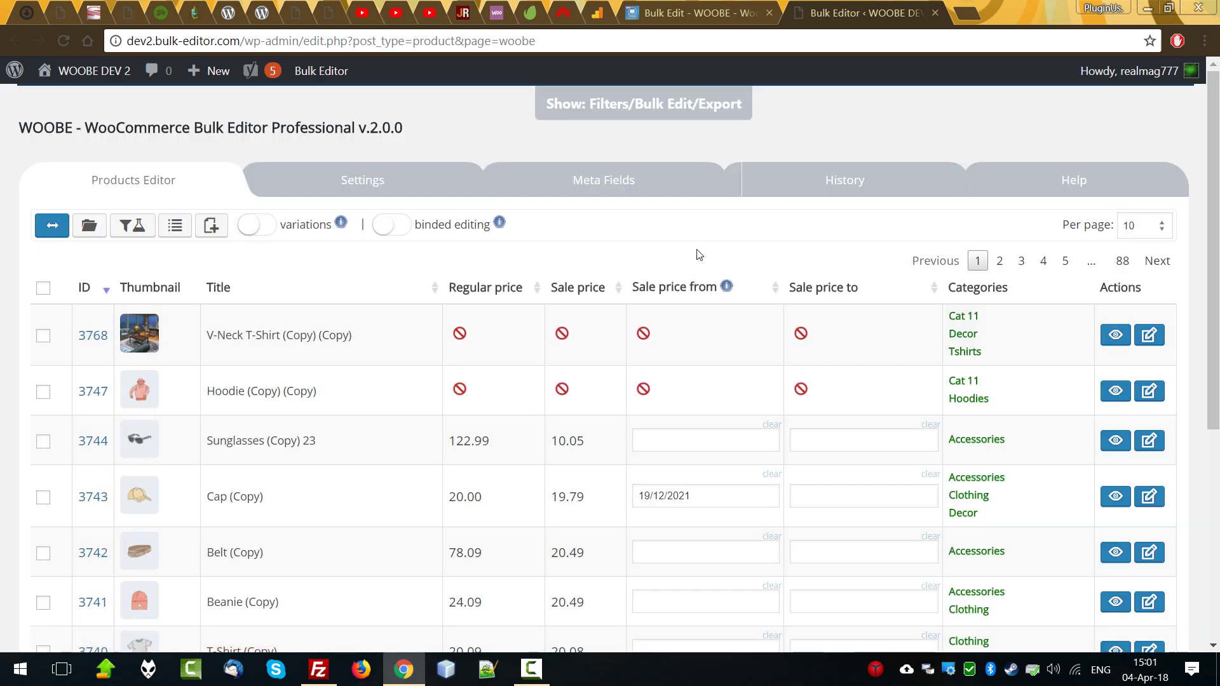
left_click(673, 105)
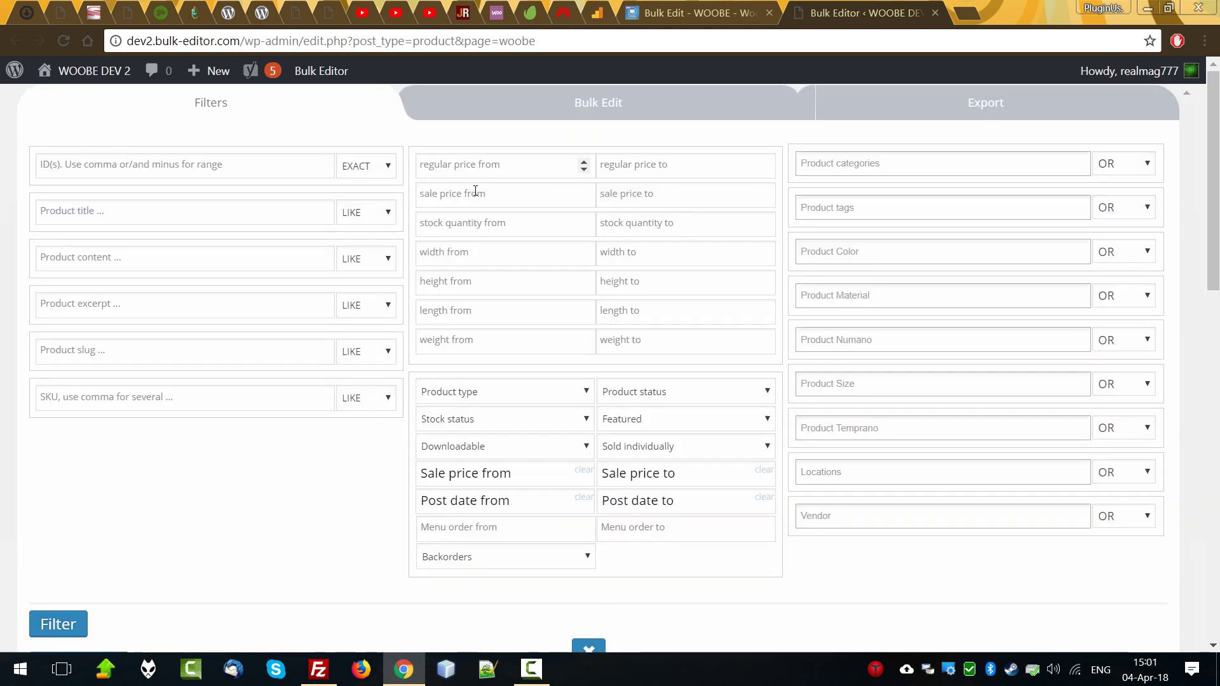
left_click(459, 395)
left_click(589, 646)
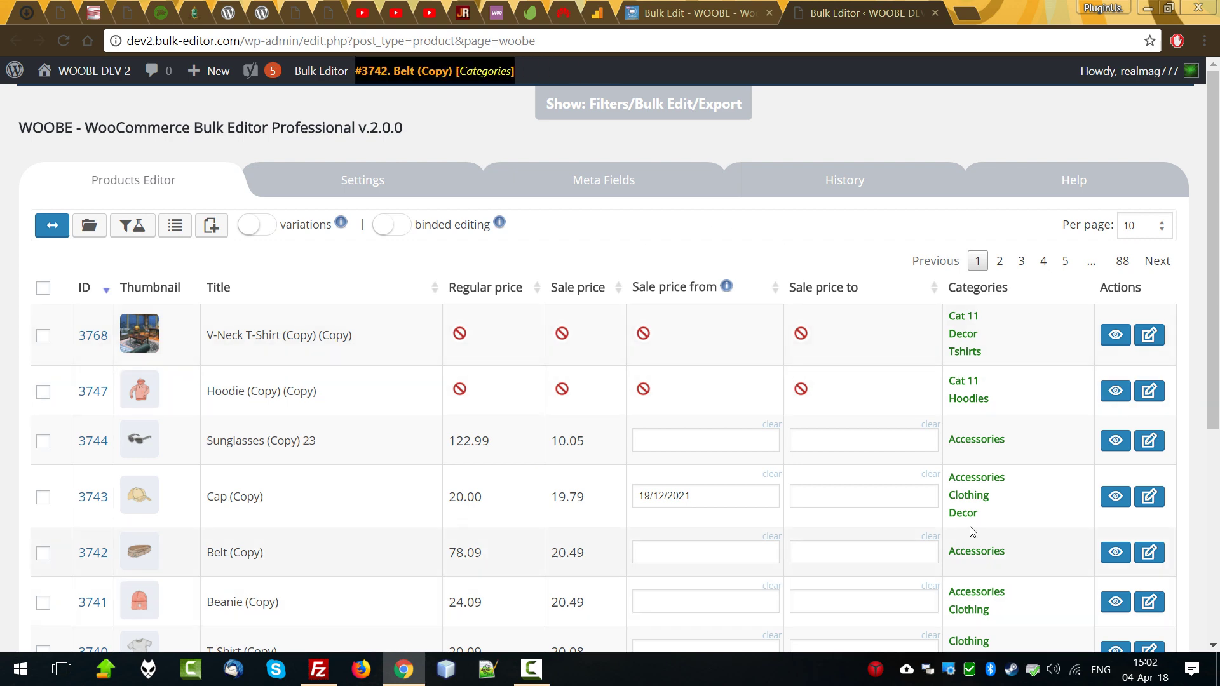
Load the 'Variables products' filter profile to list 188 variable products, with Filters shown
left_click(138, 227)
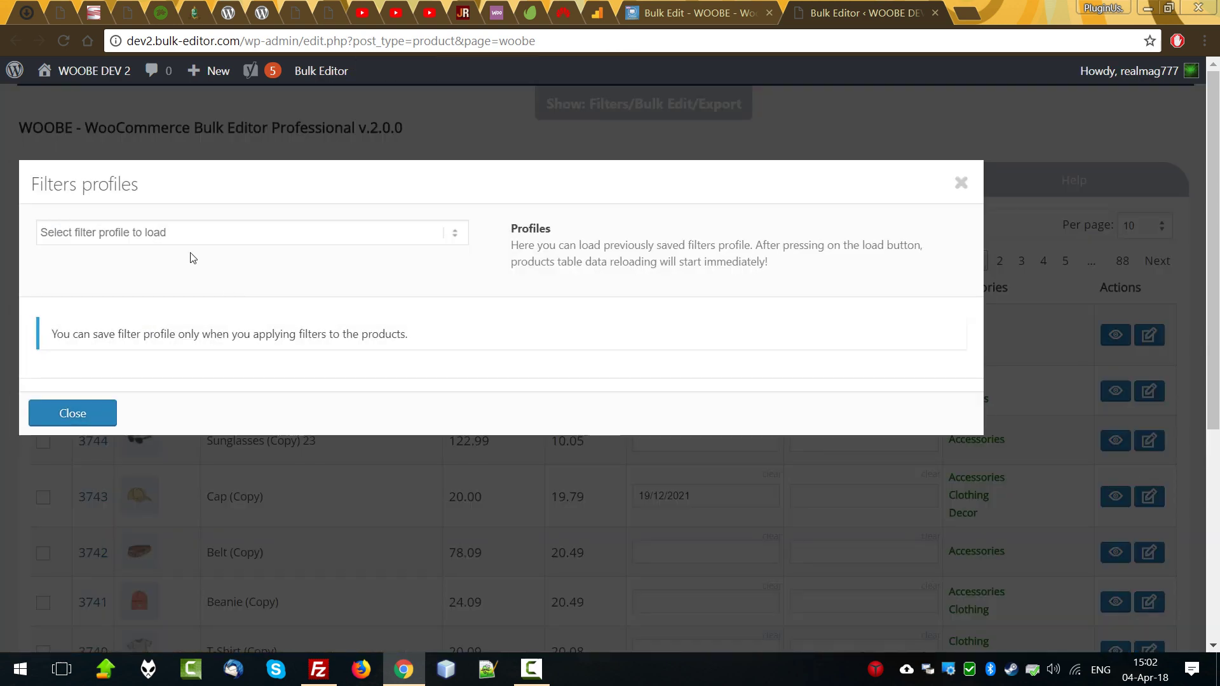
left_click(159, 233)
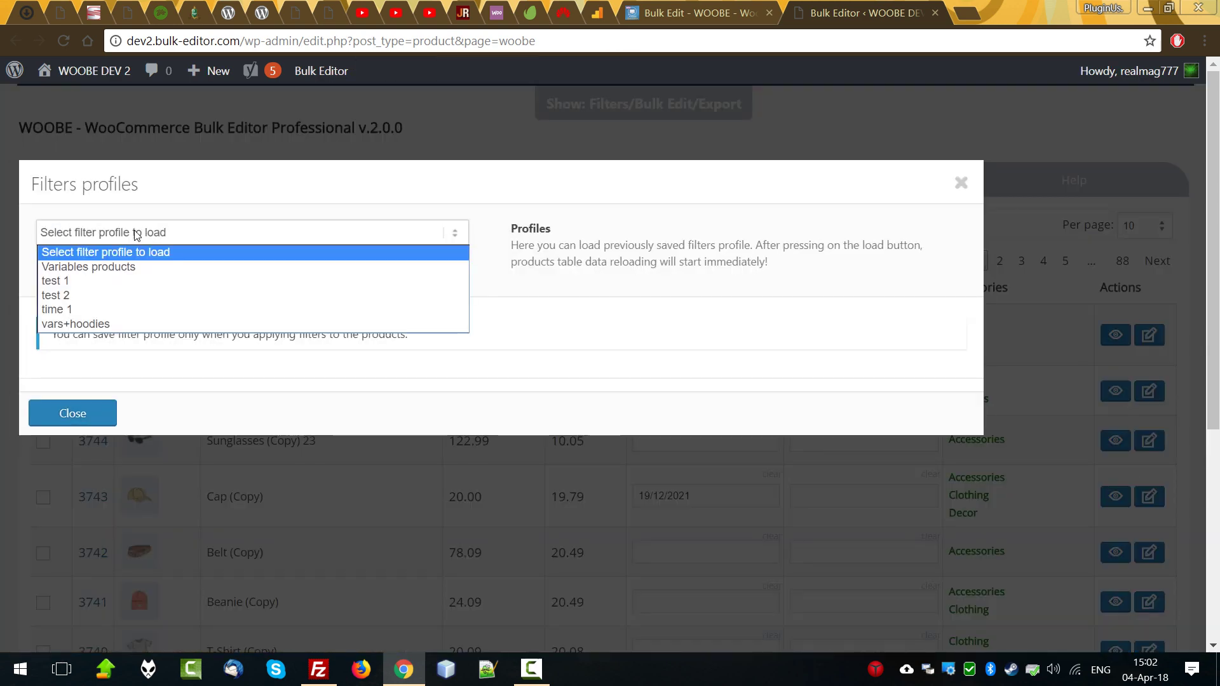
left_click(125, 268)
left_click(61, 265)
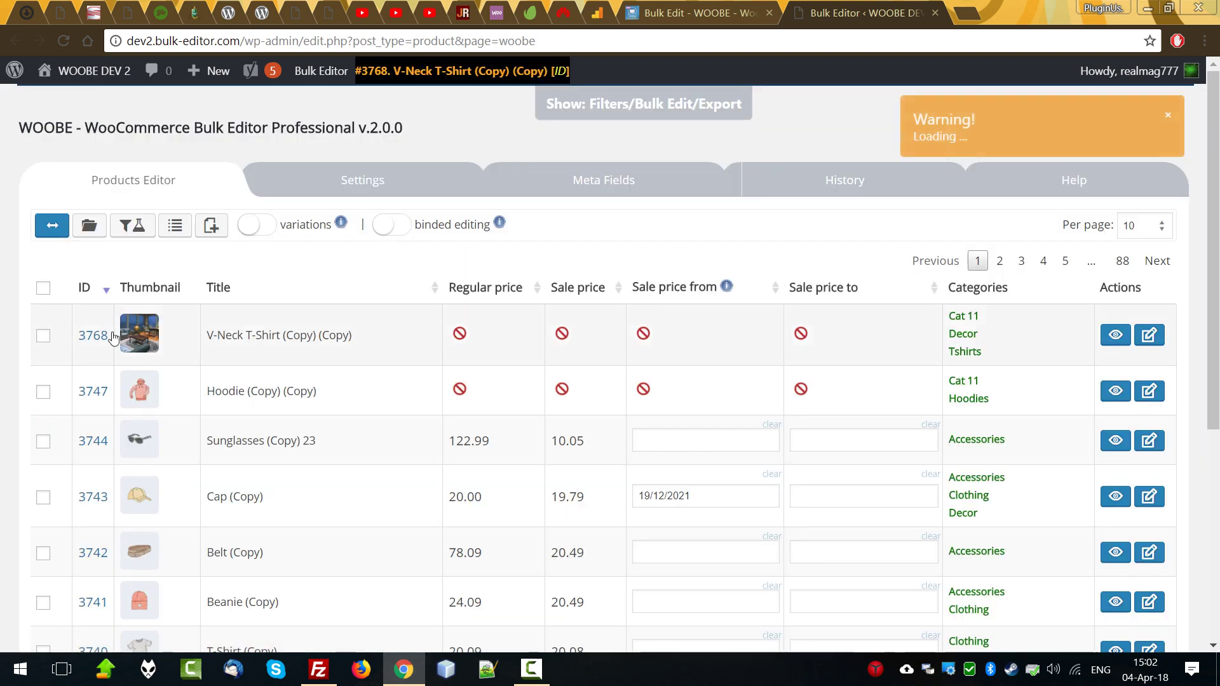
scroll(722, 505, "down", 5)
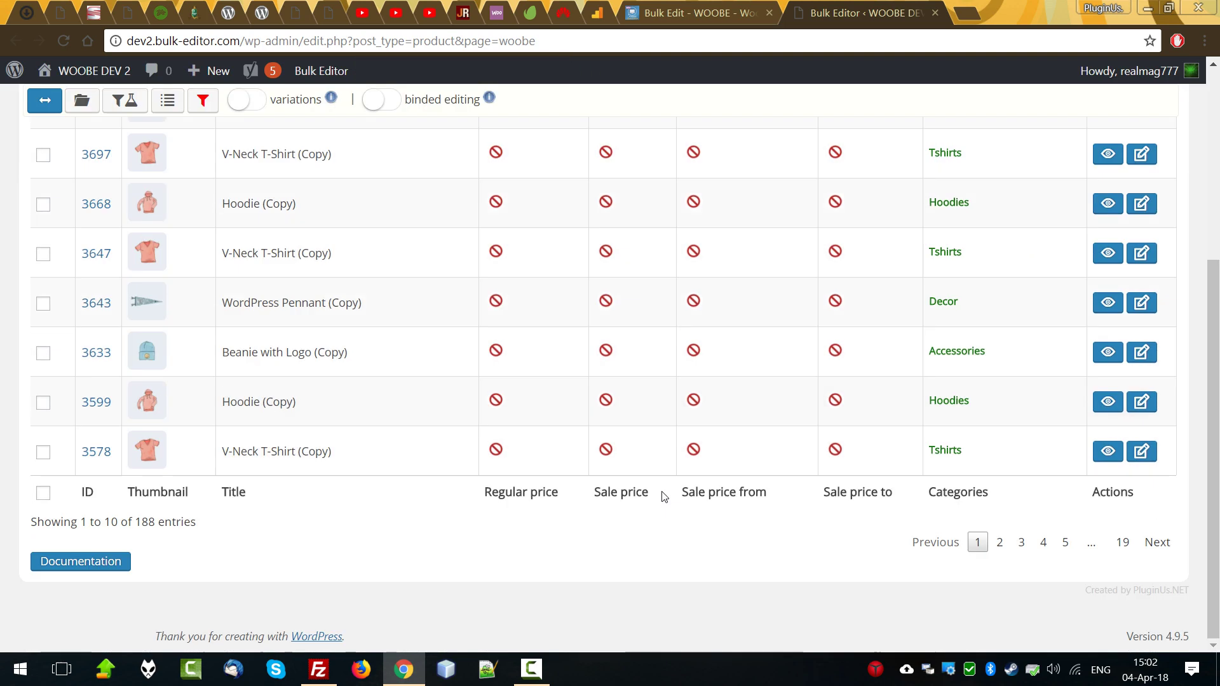
scroll(983, 444, "up", 5)
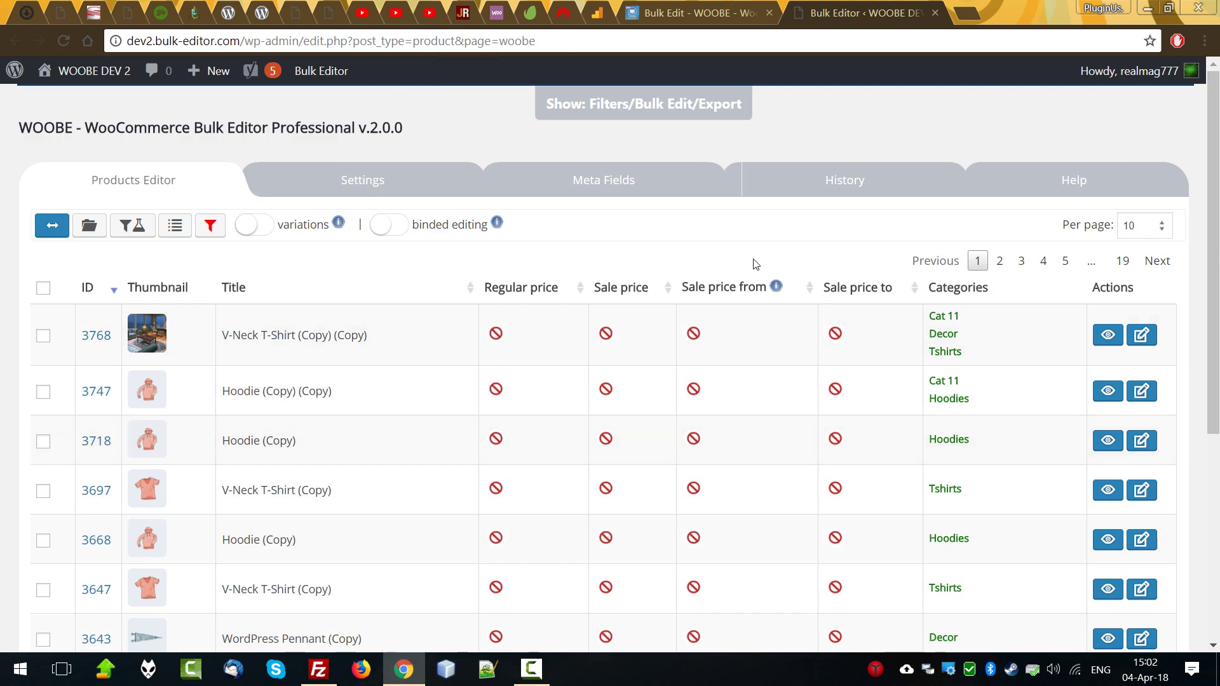
left_click(674, 105)
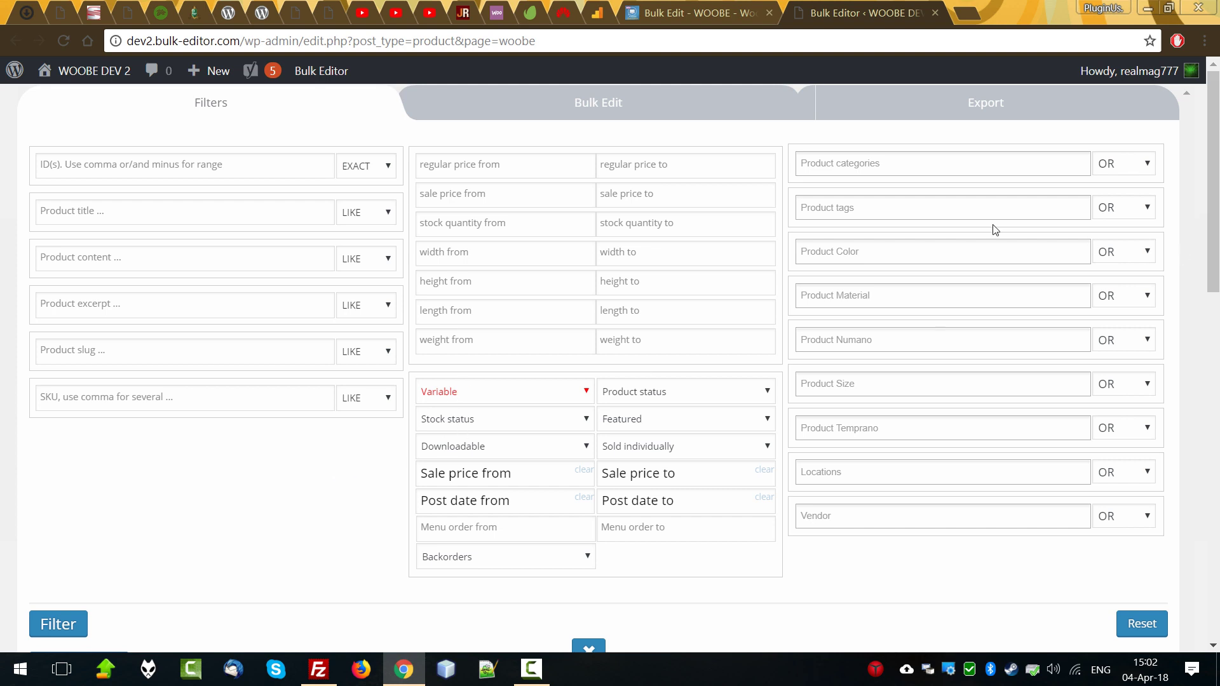
Filter the variable products to the Hoodies category
left_click(870, 167)
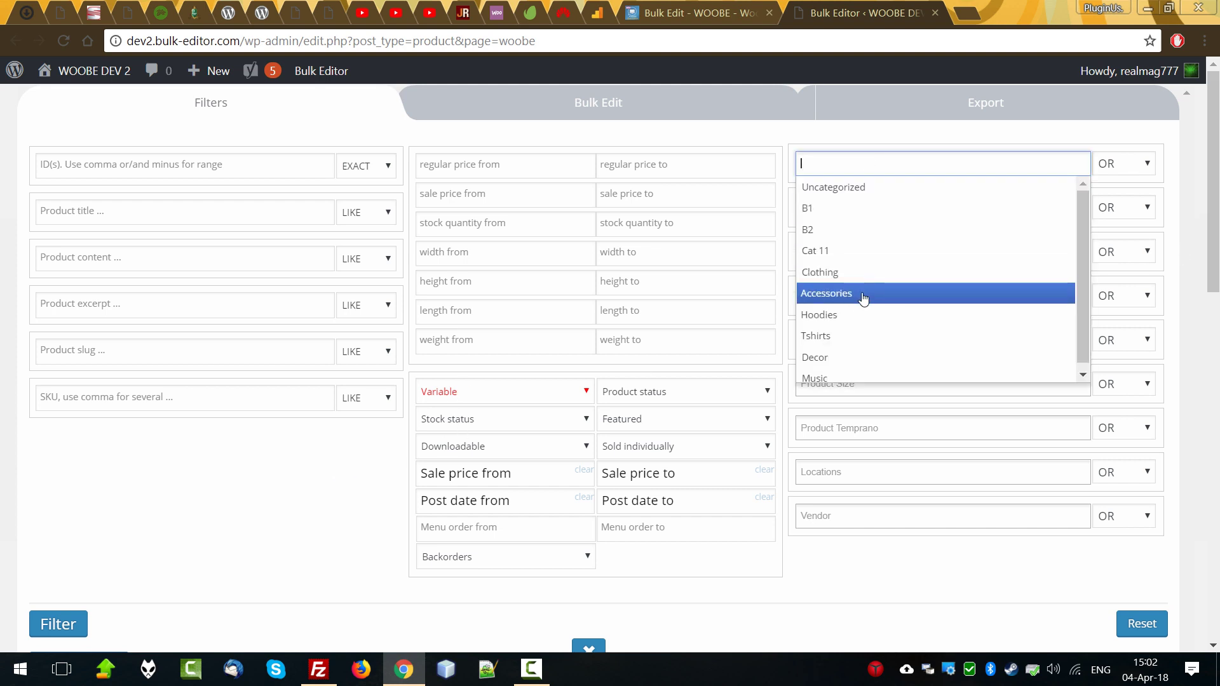
left_click(844, 316)
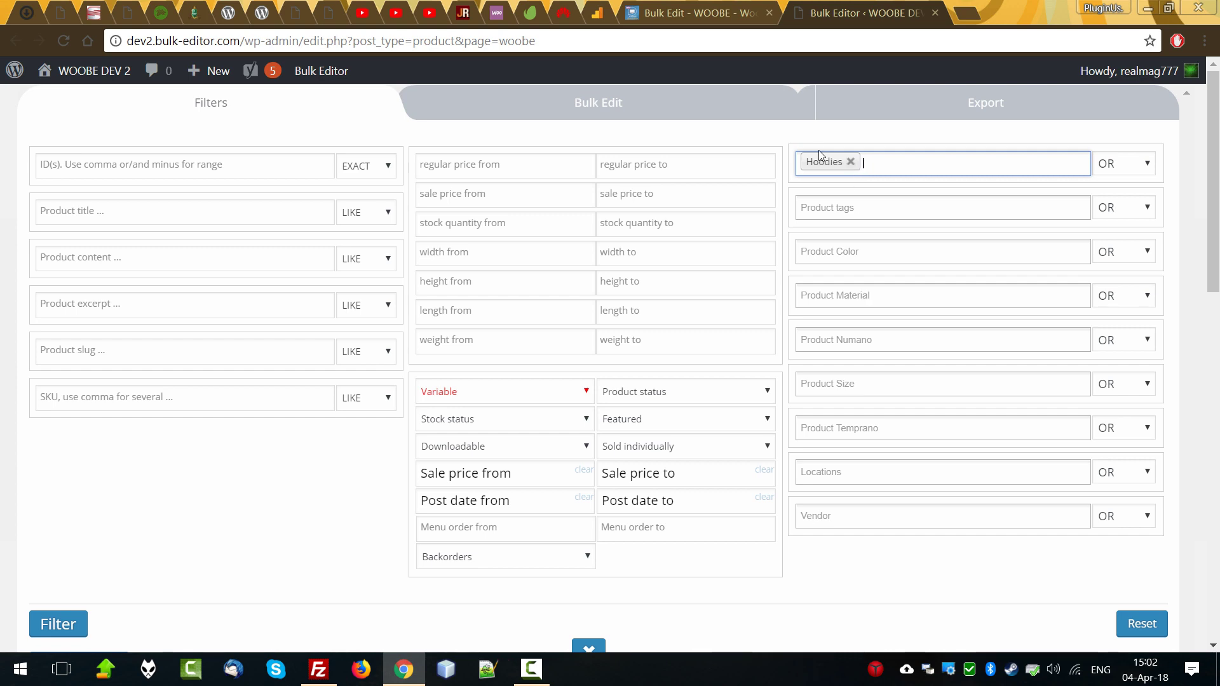
left_click(58, 624)
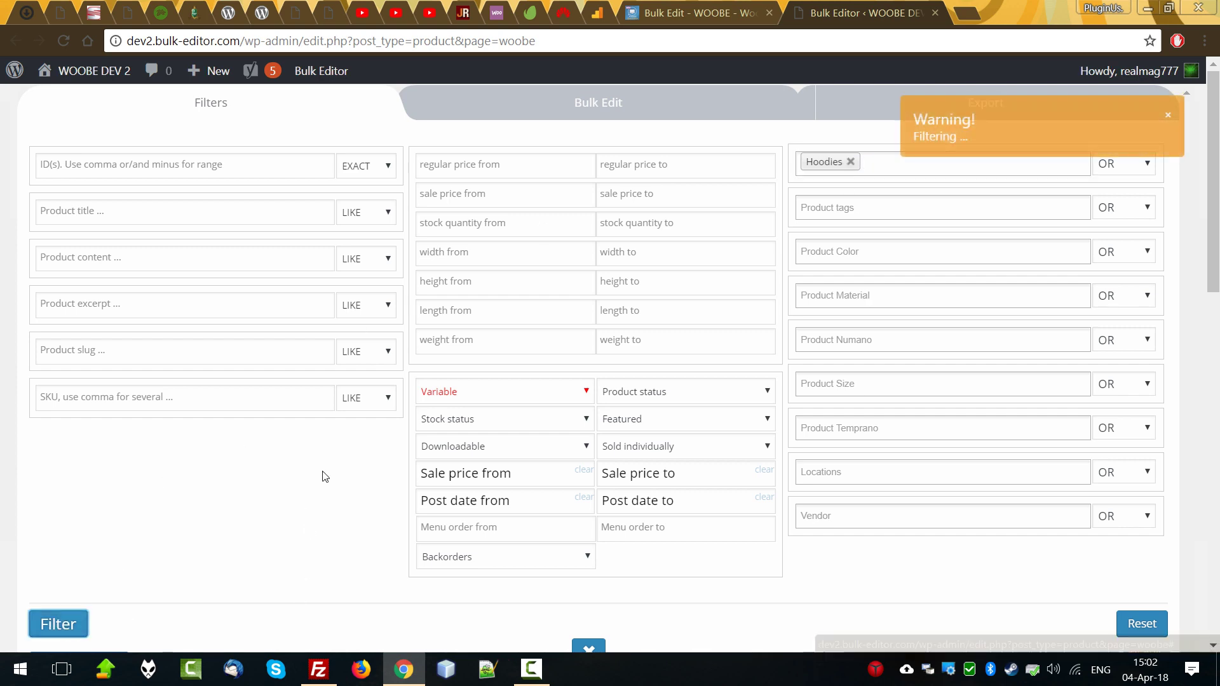
scroll(333, 484, "down", 5)
scroll(438, 504, "down", 9)
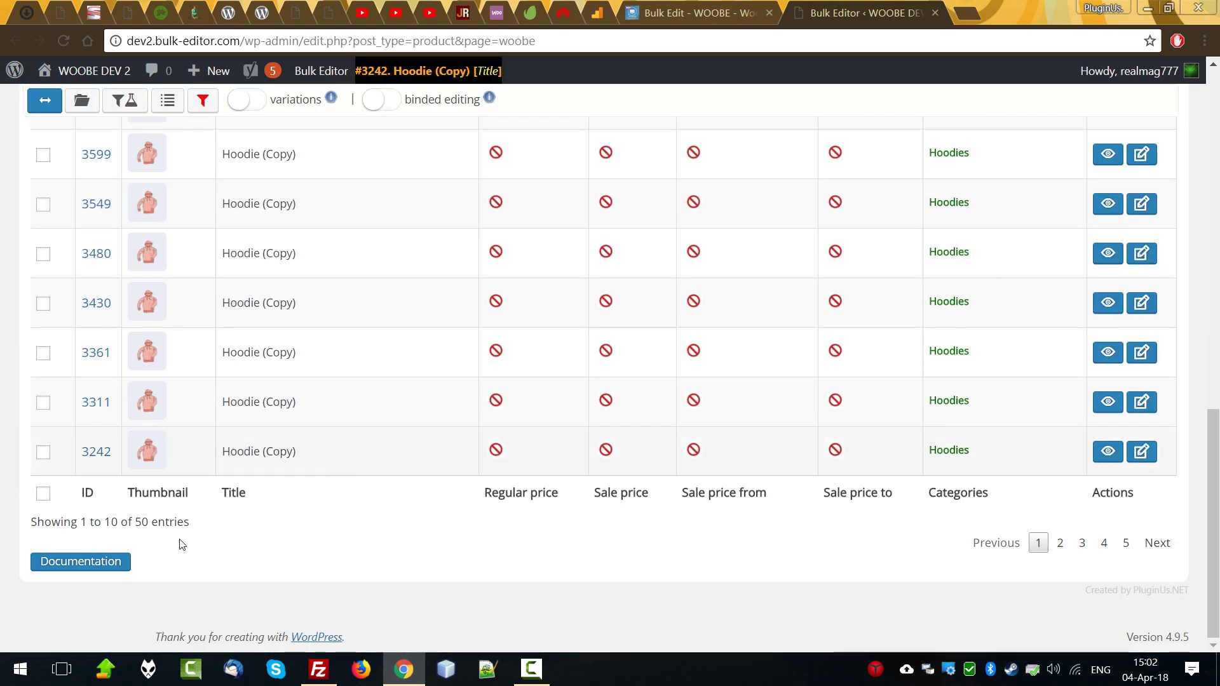
scroll(275, 552, "up", 5)
Save the current filters as the new filter profile 'var+hoodies 2'
left_click(131, 201)
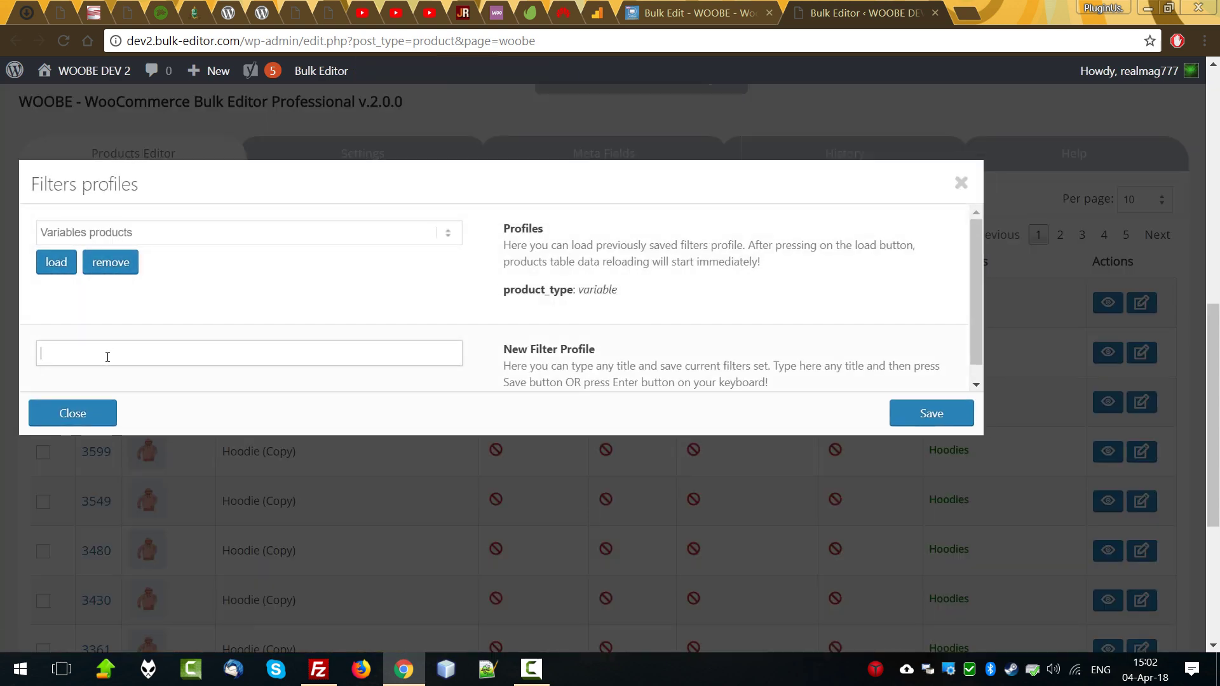
type("var+hoodies 2")
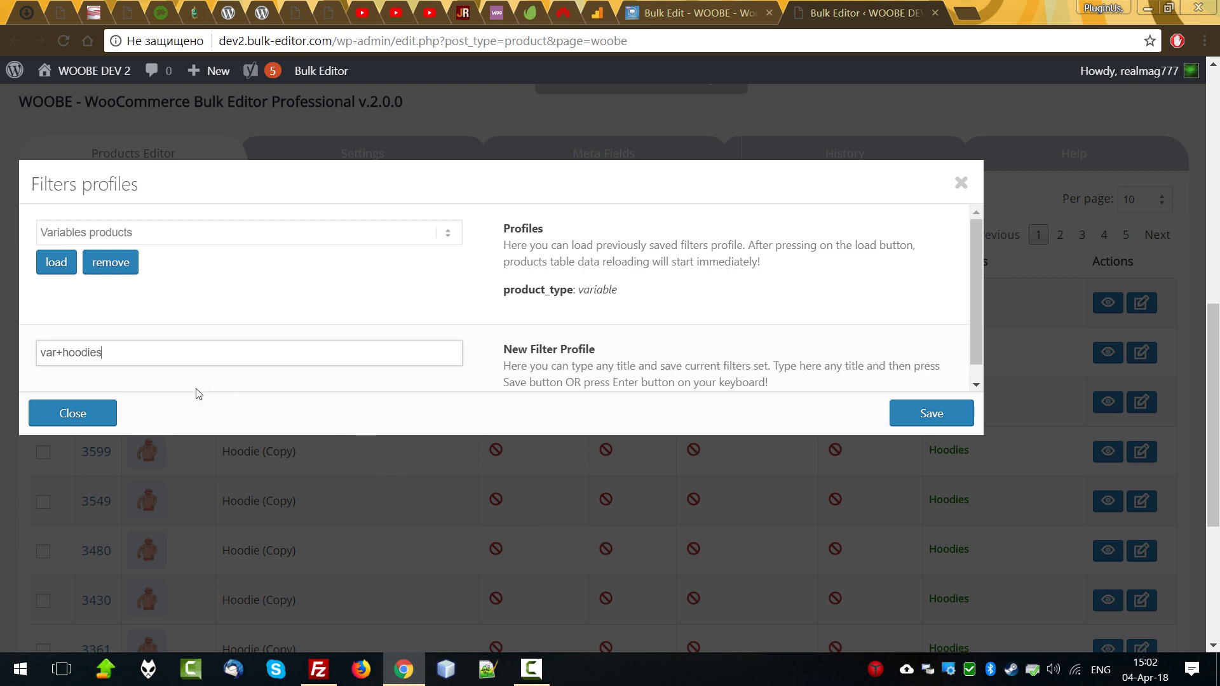
left_click(937, 415)
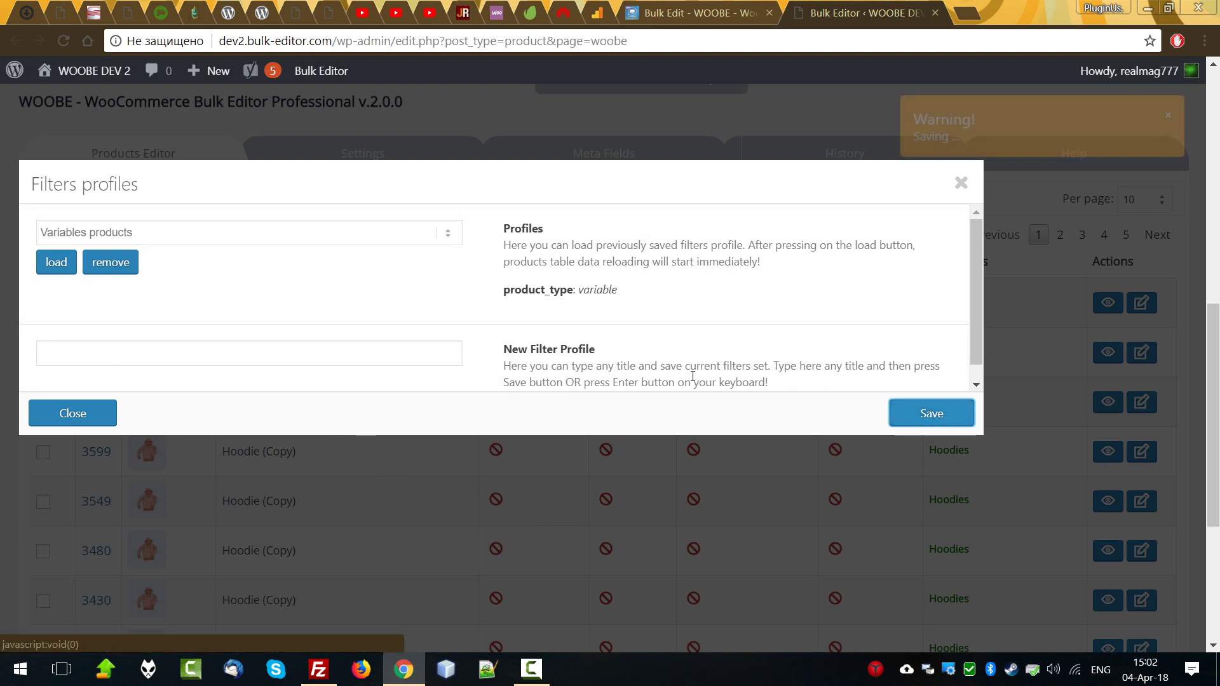
left_click(72, 414)
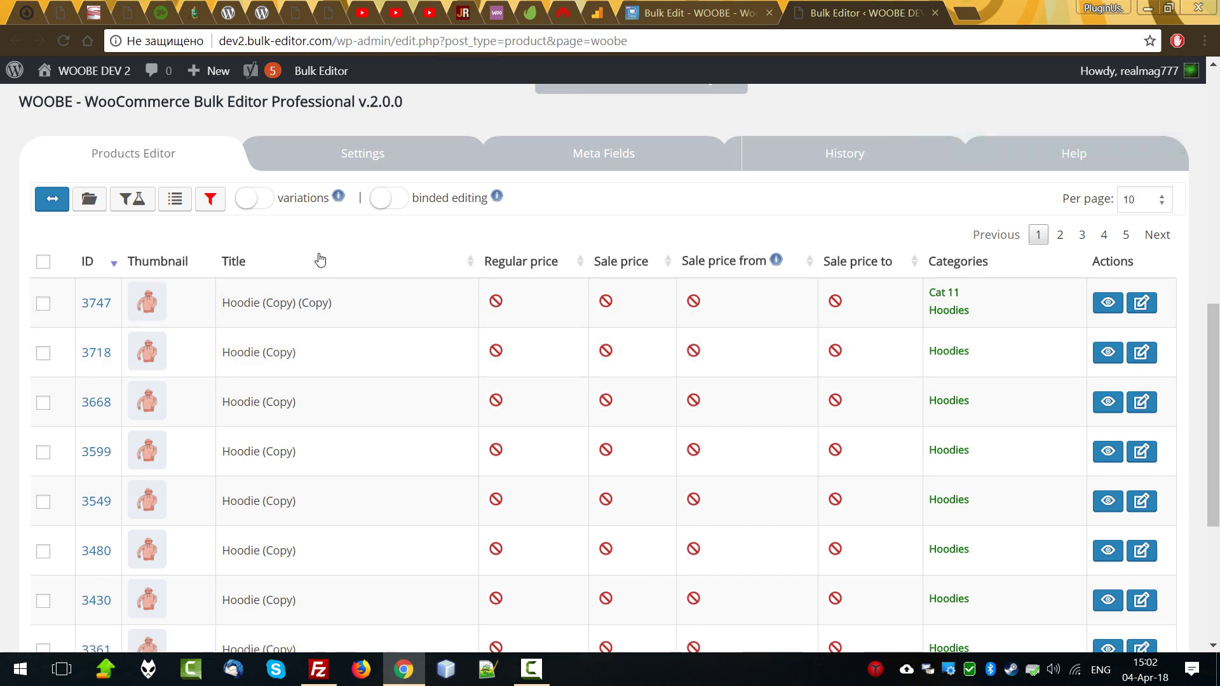
Reset the filters so the table lists every product
scroll(419, 410, "down", 3)
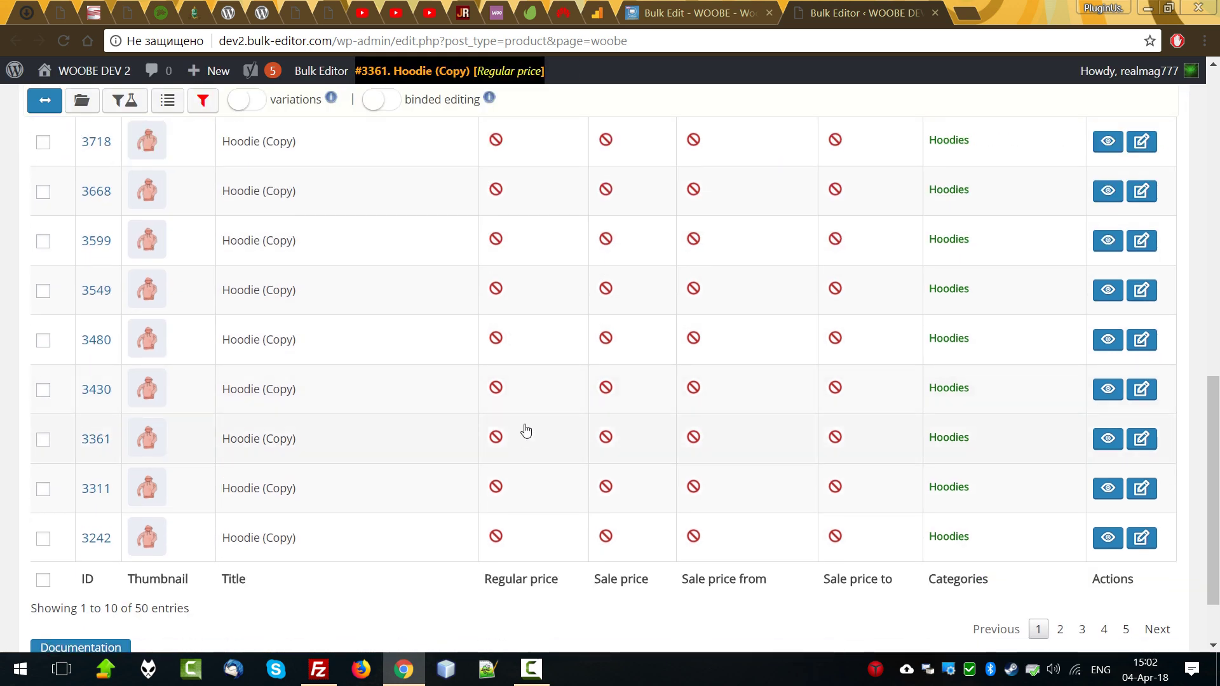
scroll(512, 442, "up", 5)
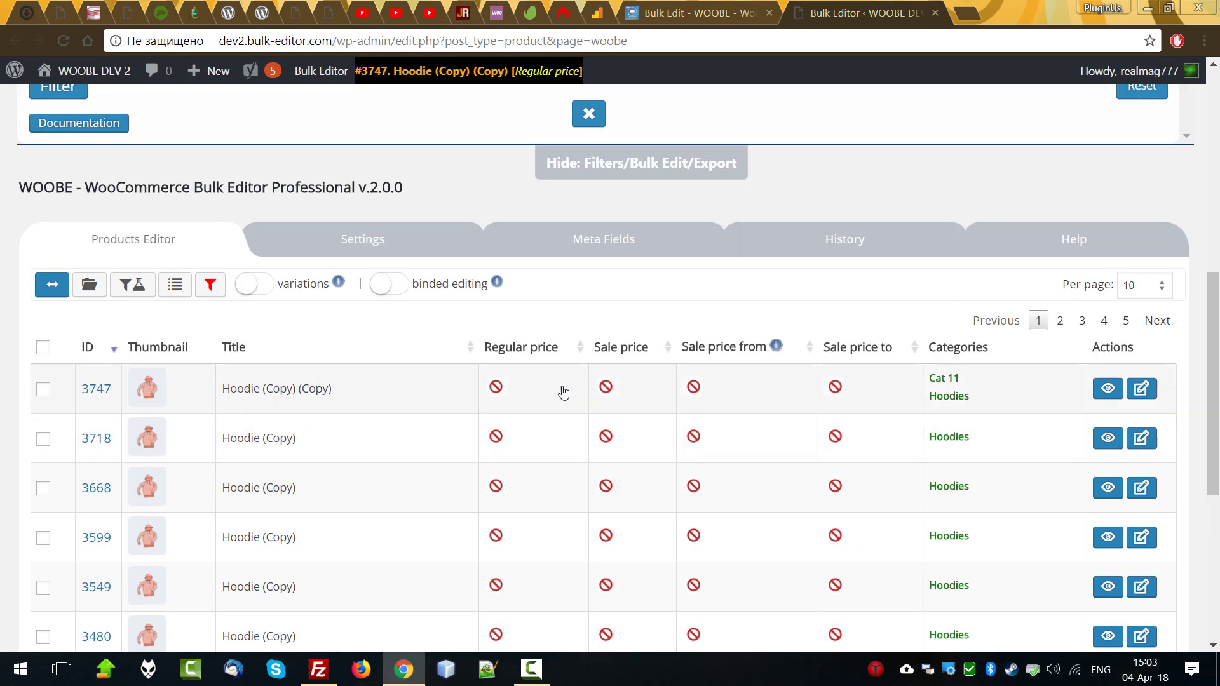
left_click(213, 286)
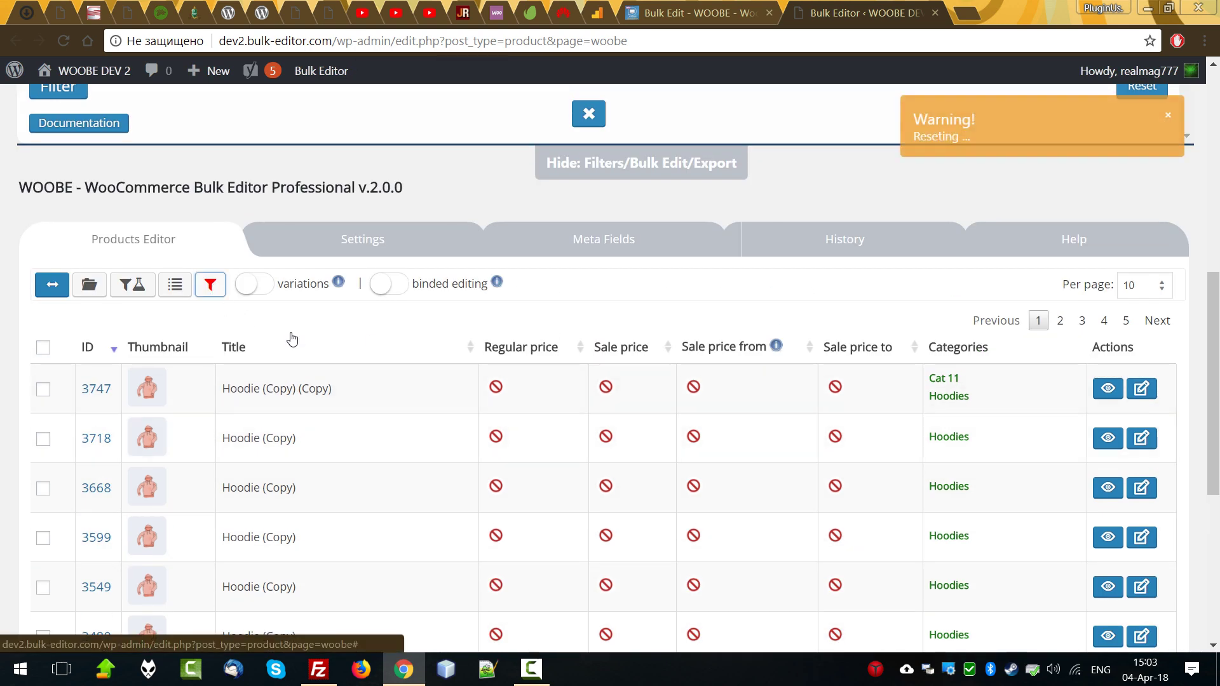
scroll(317, 368, "down", 3)
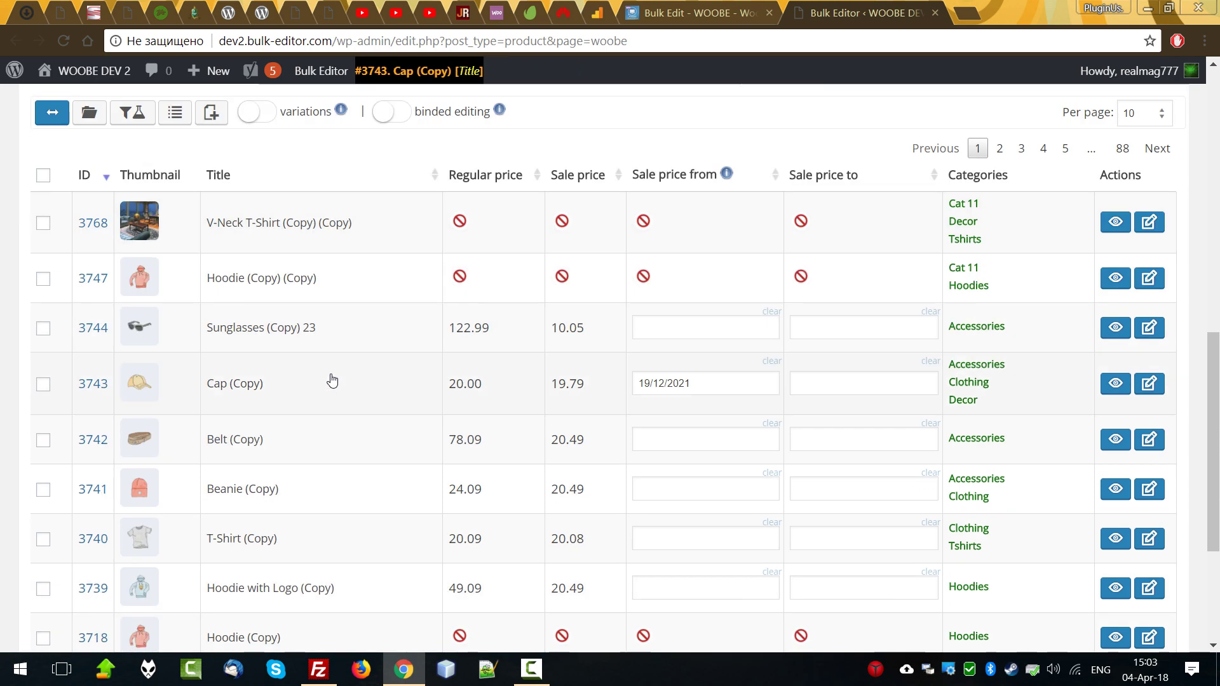
scroll(329, 379, "up", 7)
scroll(202, 489, "down", 2)
Load the 'var+hoodies 2' filter profile
left_click(132, 370)
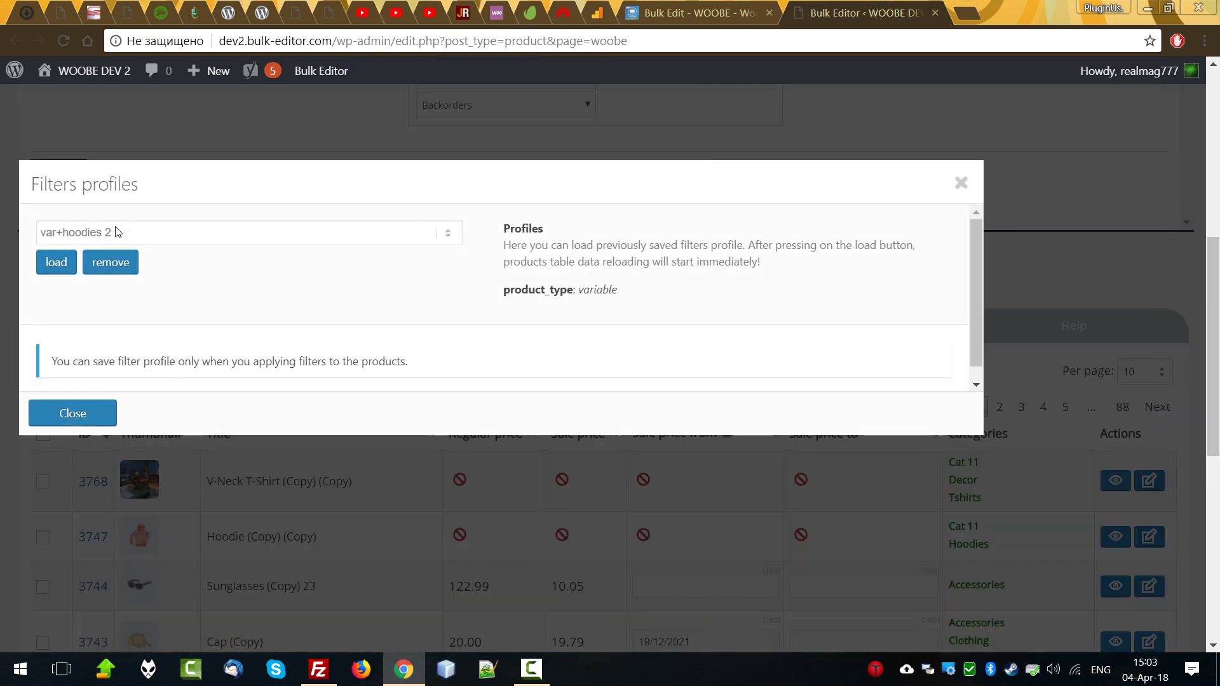
left_click(109, 238)
left_click(82, 343)
left_click(62, 266)
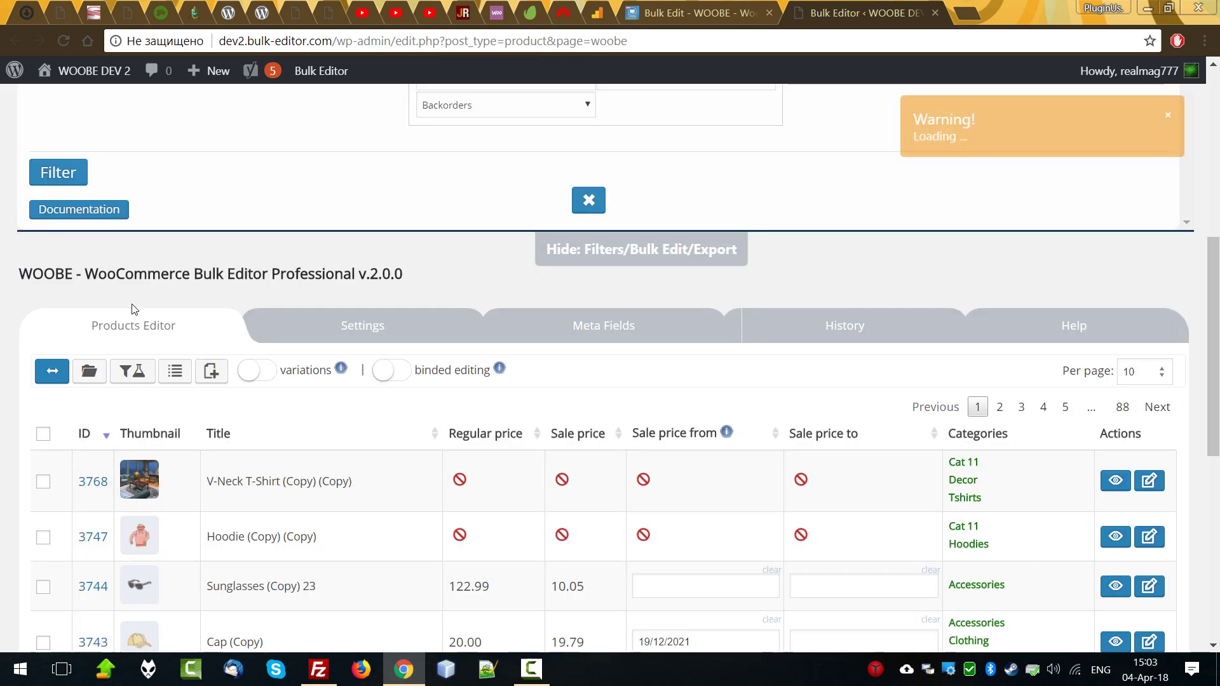
scroll(406, 453, "down", 7)
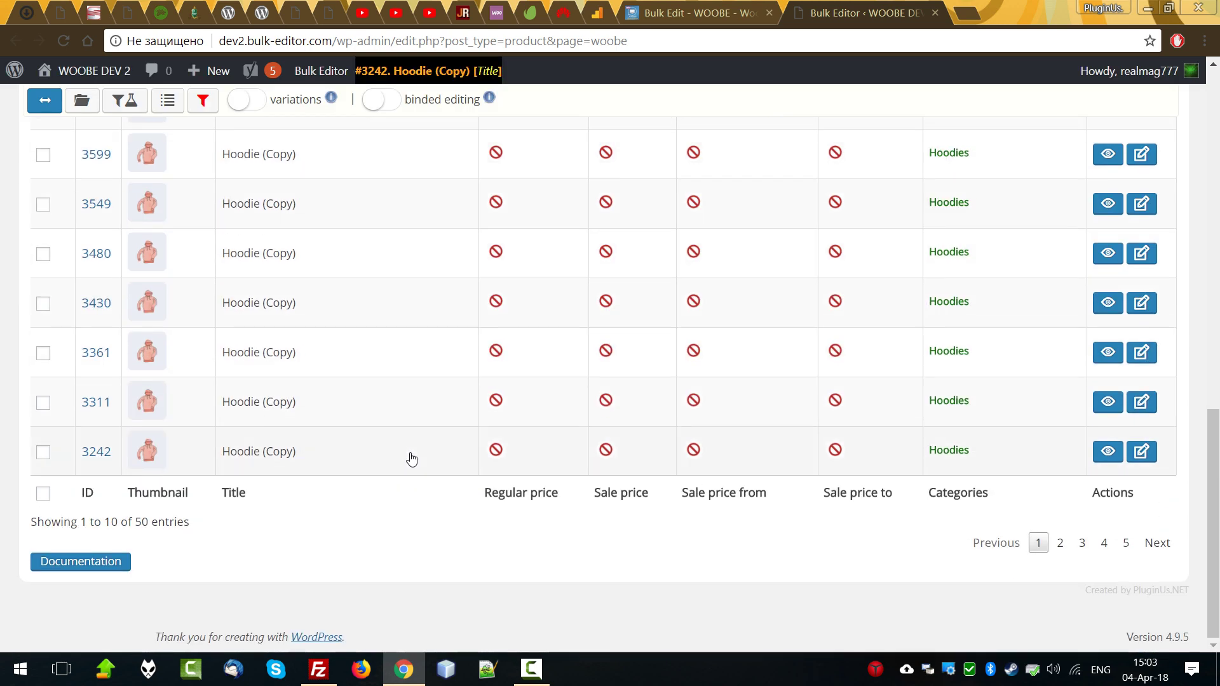
scroll(403, 383, "up", 5)
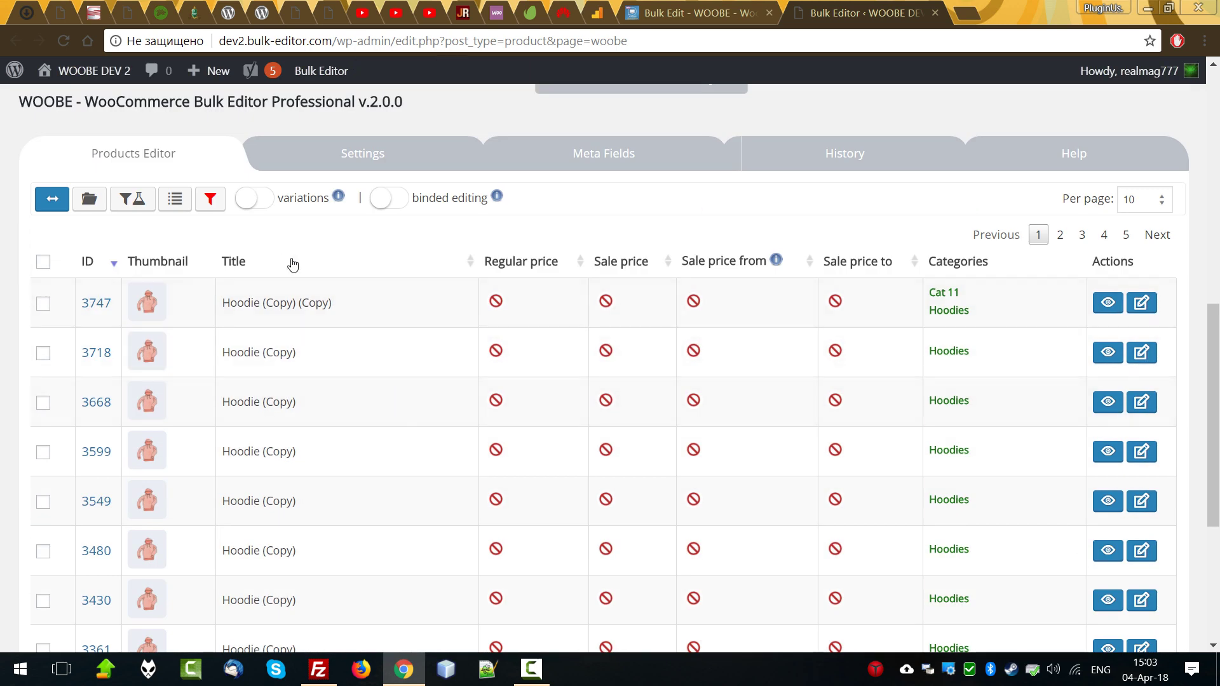
Reset the filter again so all products show across 88 pages
left_click(209, 199)
scroll(1176, 537, "up", 2)
scroll(1149, 525, "down", 5)
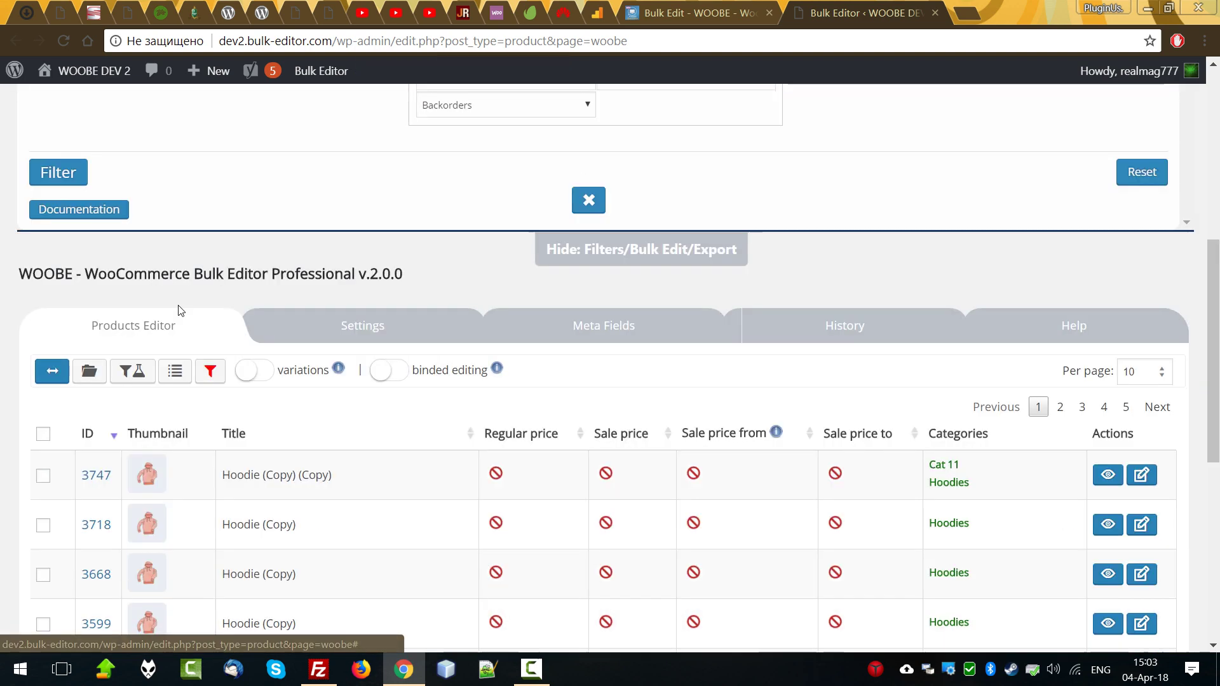
left_click(214, 381)
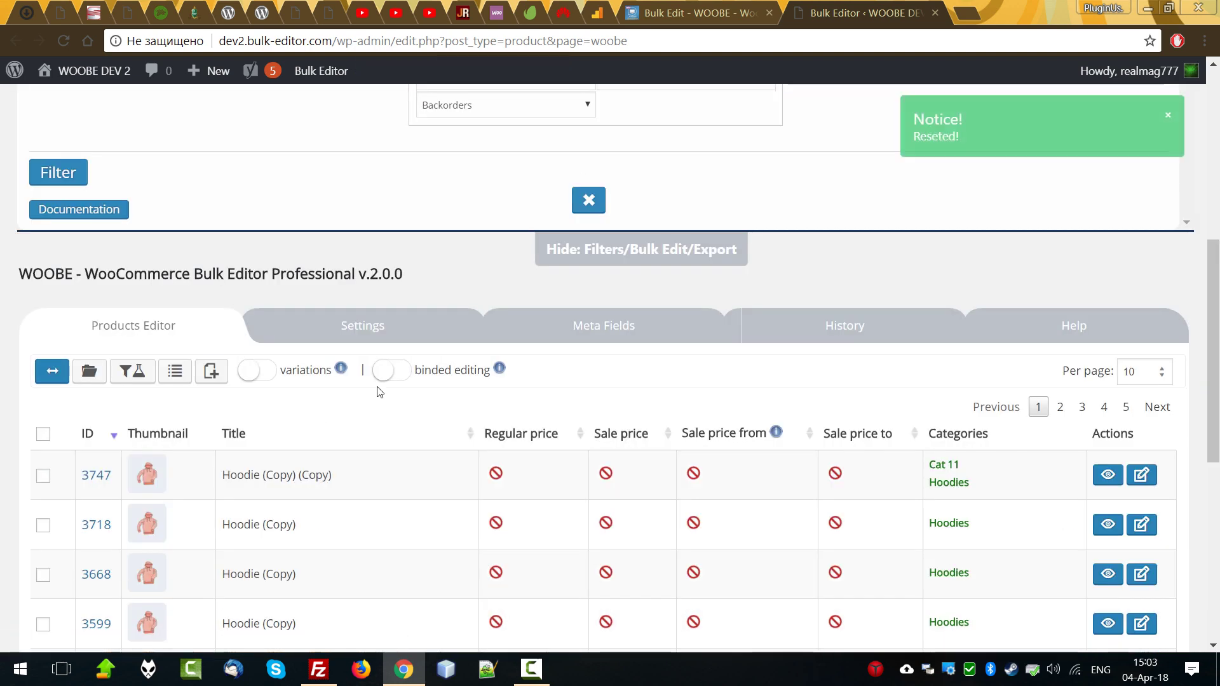
scroll(338, 398, "down", 4)
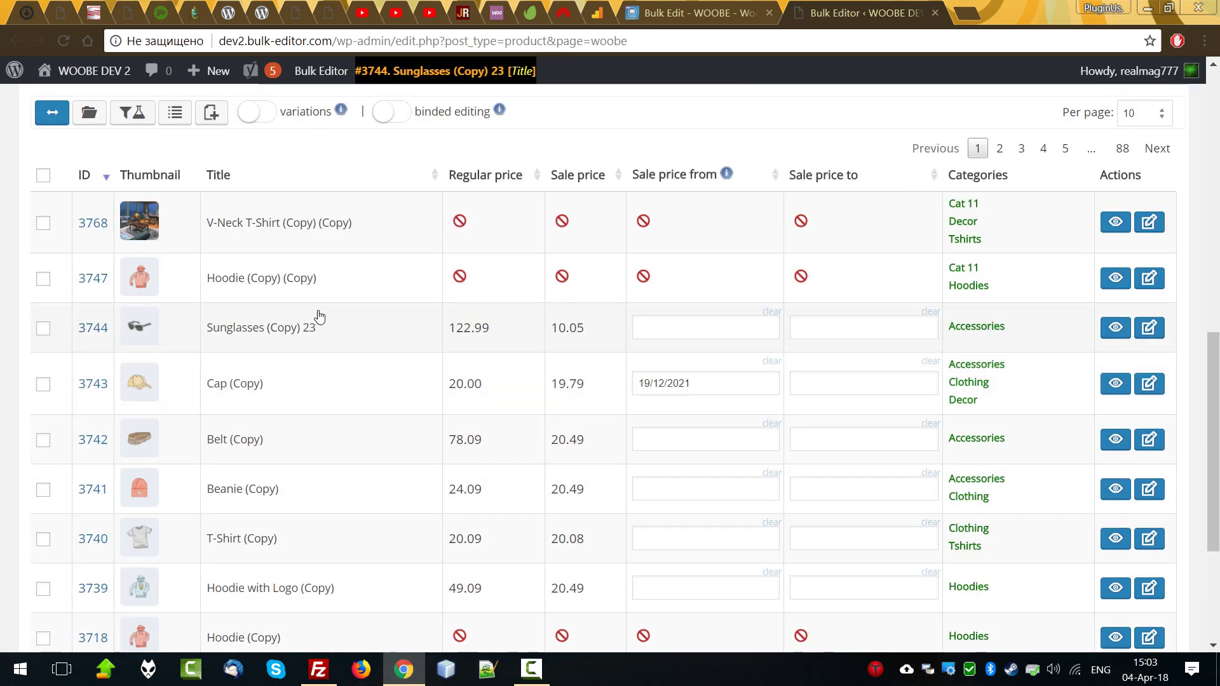
left_click(173, 115)
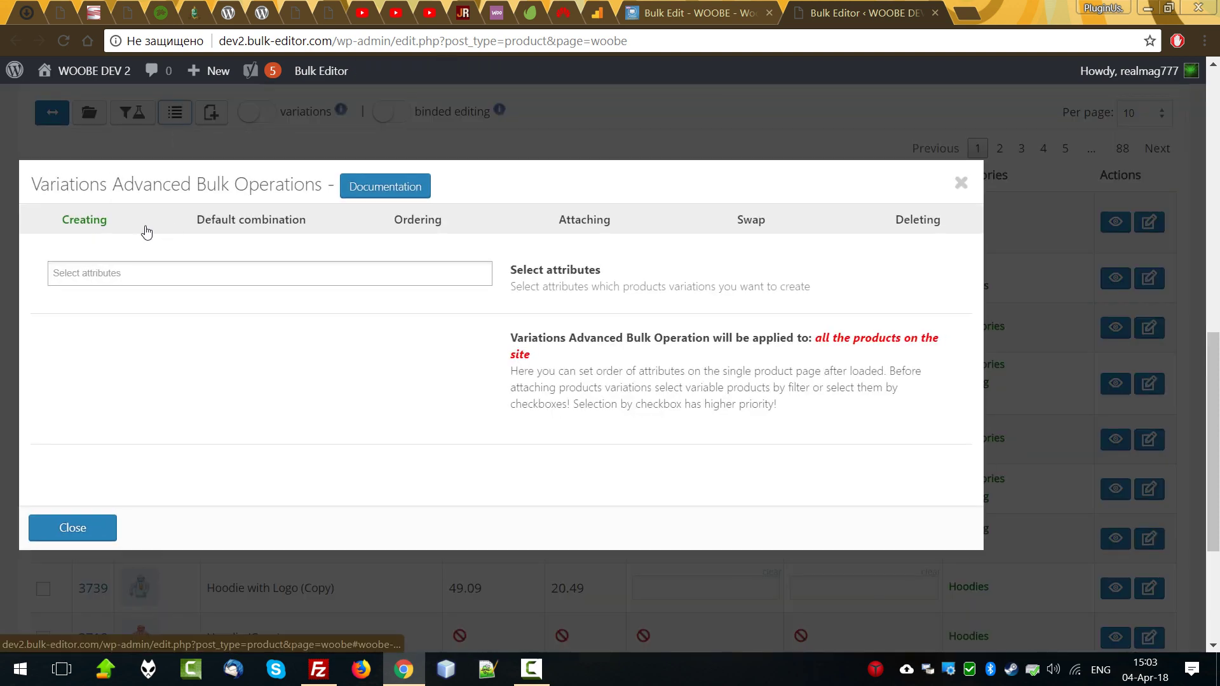
left_click(252, 222)
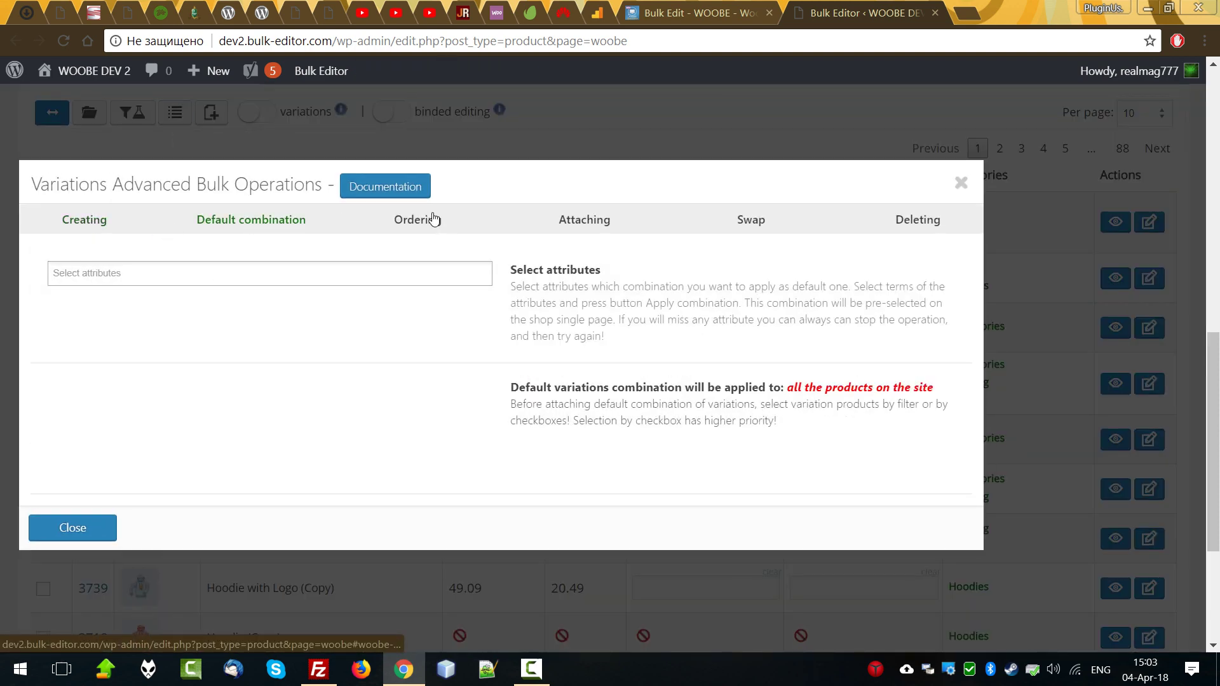
left_click(424, 223)
left_click(566, 222)
left_click(743, 221)
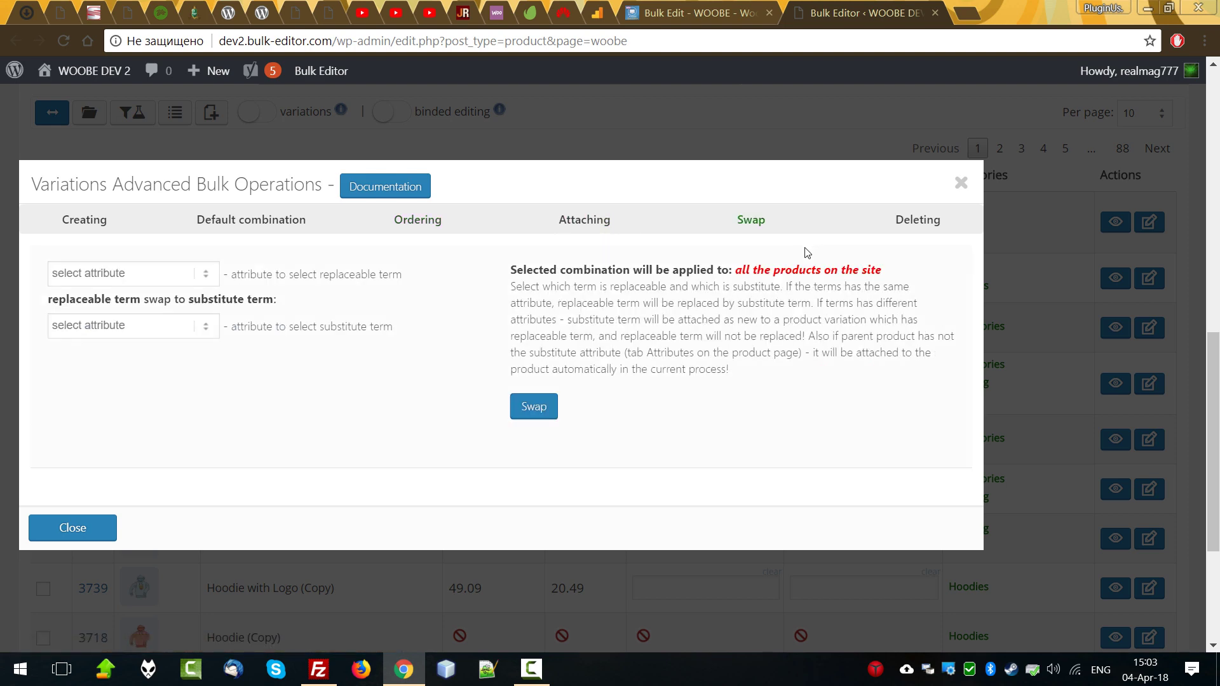
left_click(922, 223)
left_click(751, 230)
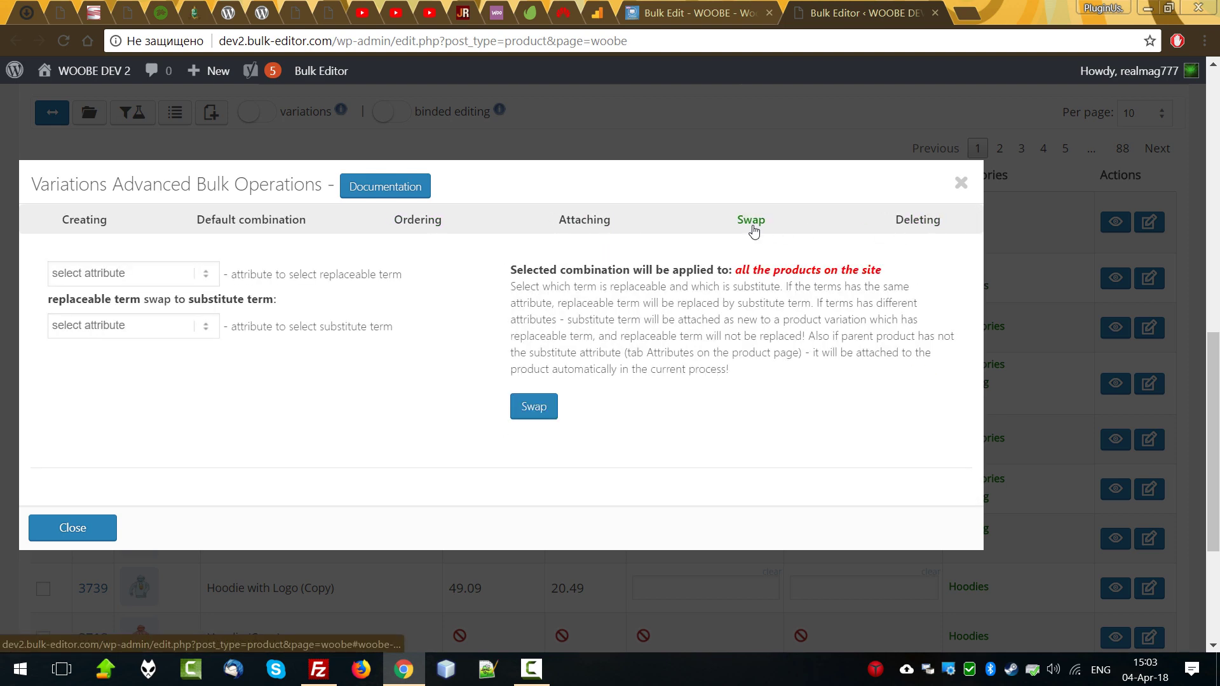
left_click(595, 228)
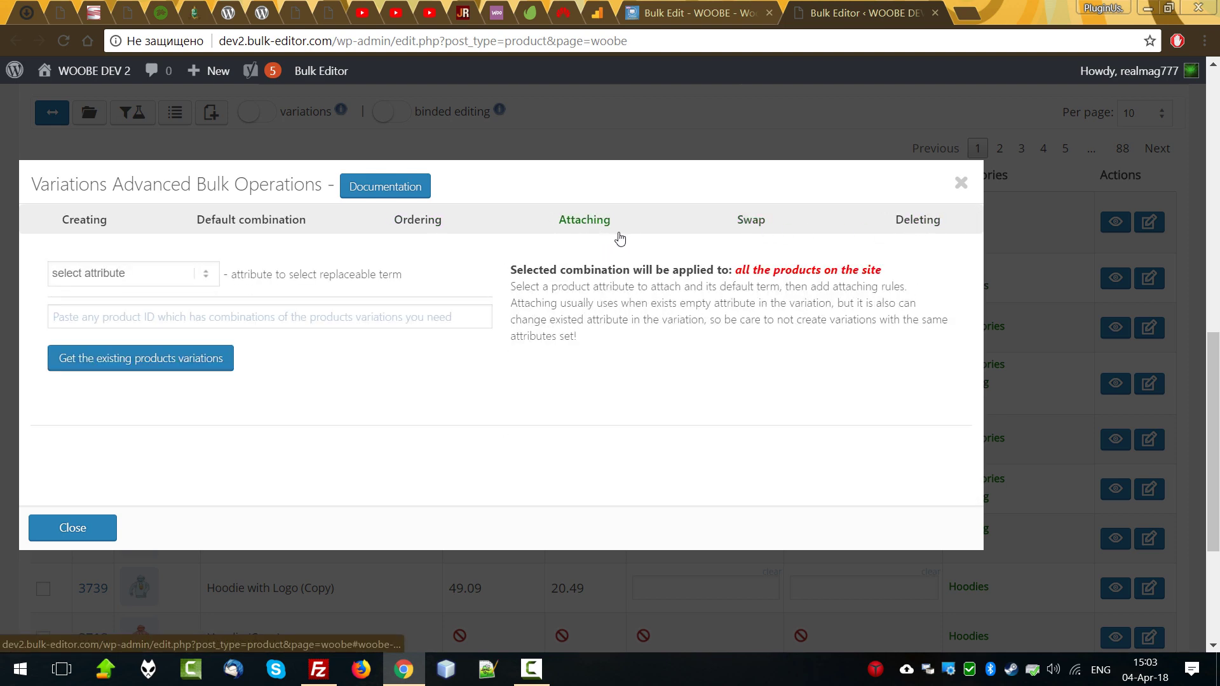
left_click(436, 235)
left_click(253, 228)
left_click(82, 234)
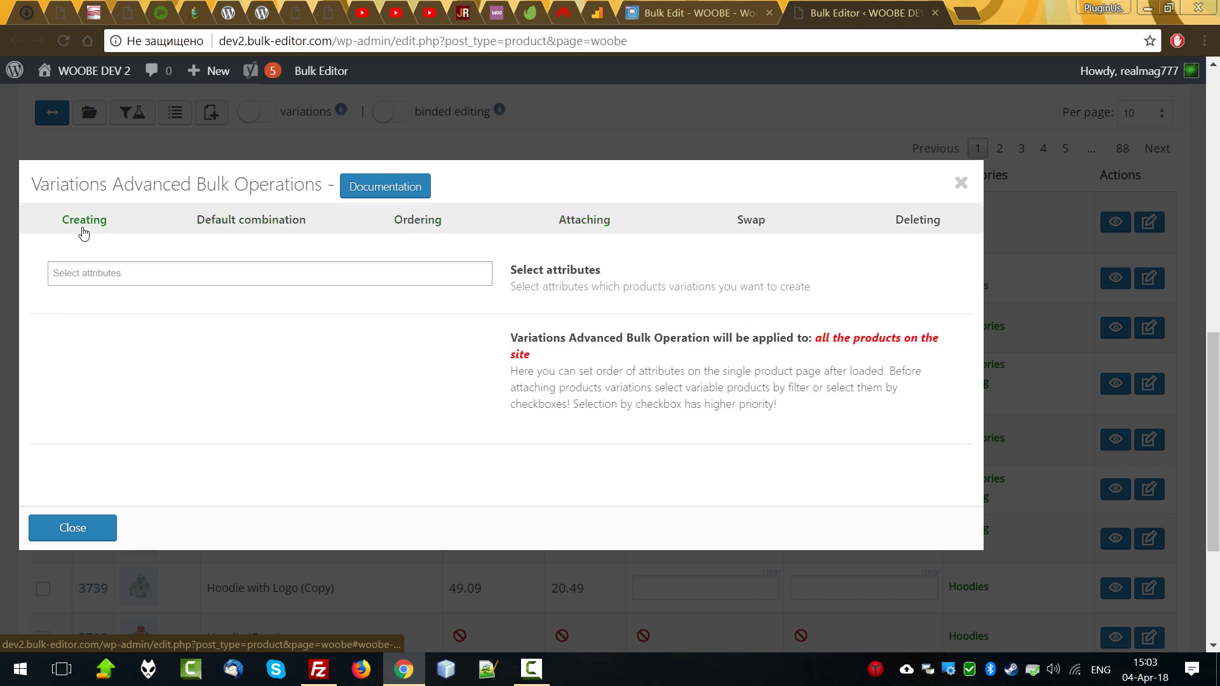
left_click(268, 225)
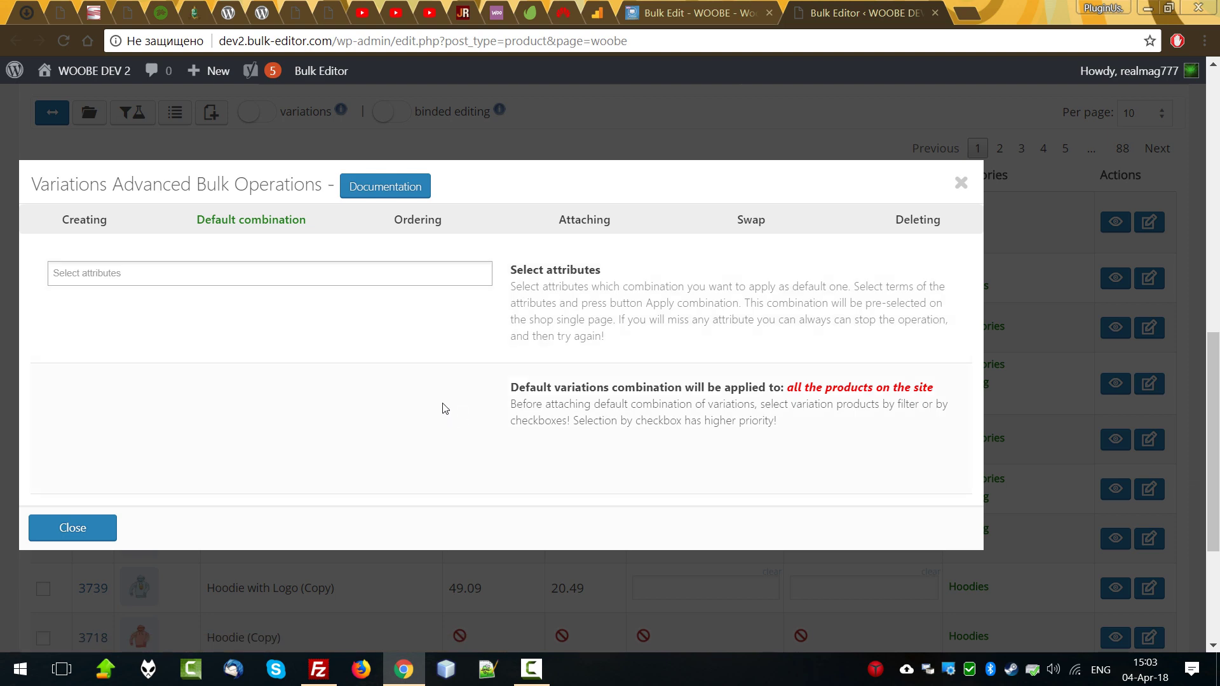
left_click(93, 540)
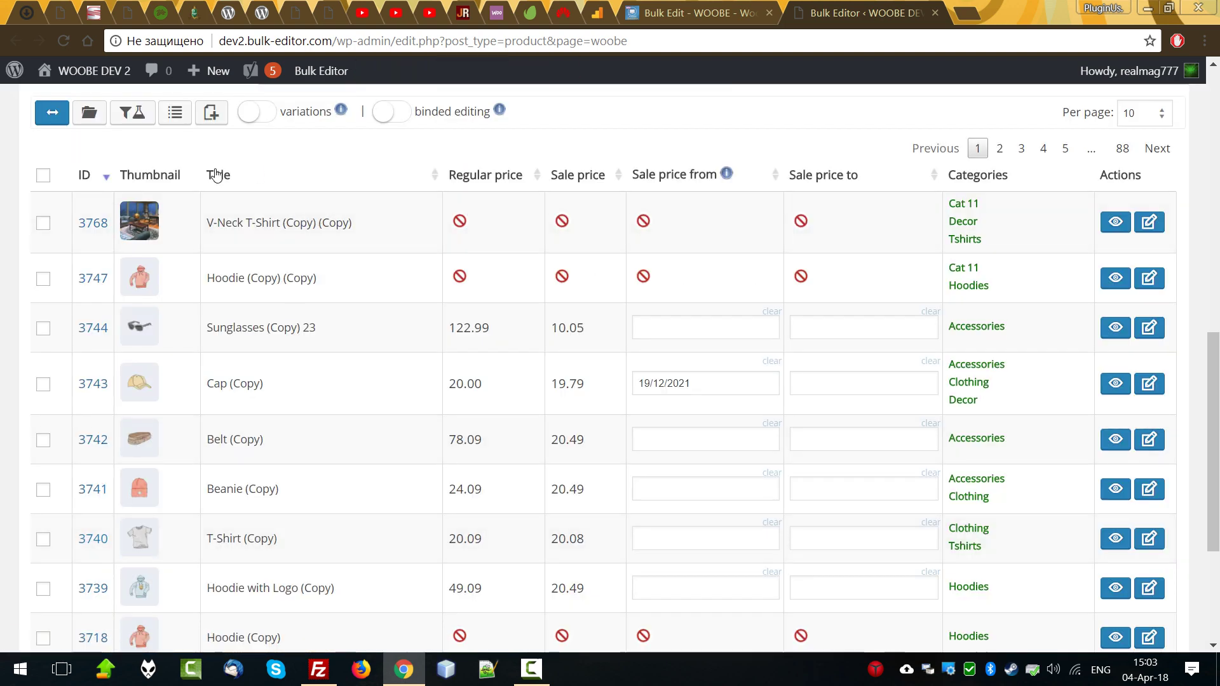
Create two blank New Product items (IDs 3873, 3874) and sort the table by ascending ID
scroll(212, 192, "up", 3)
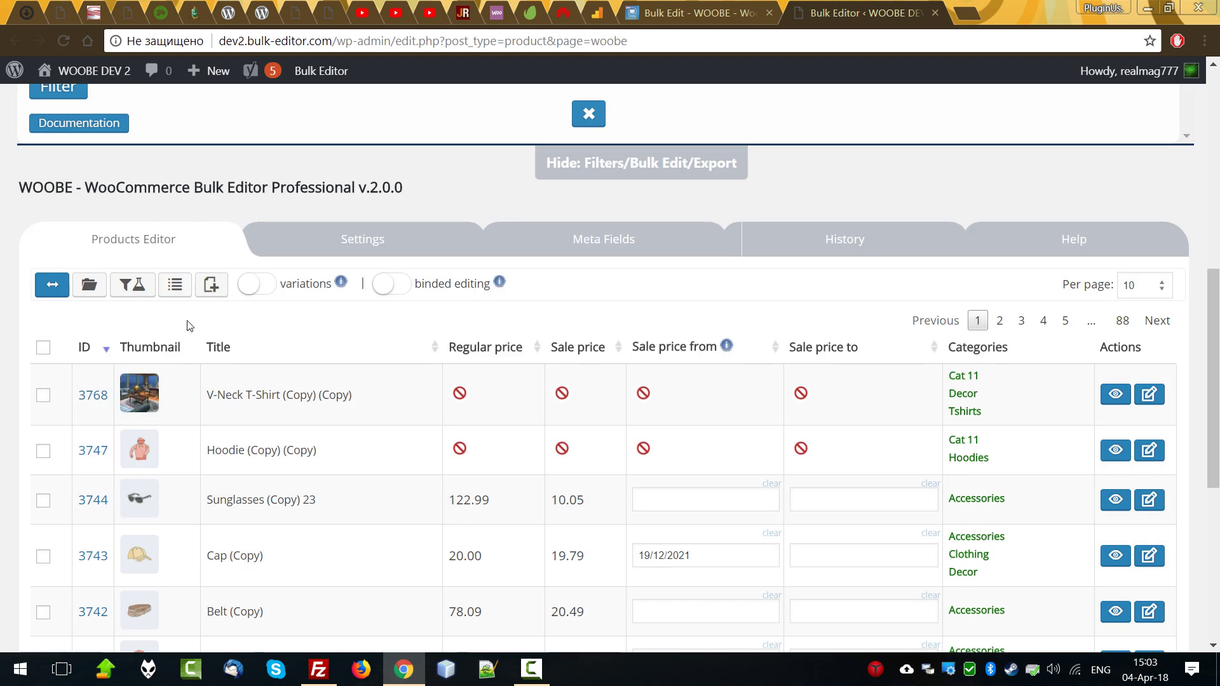
left_click(215, 286)
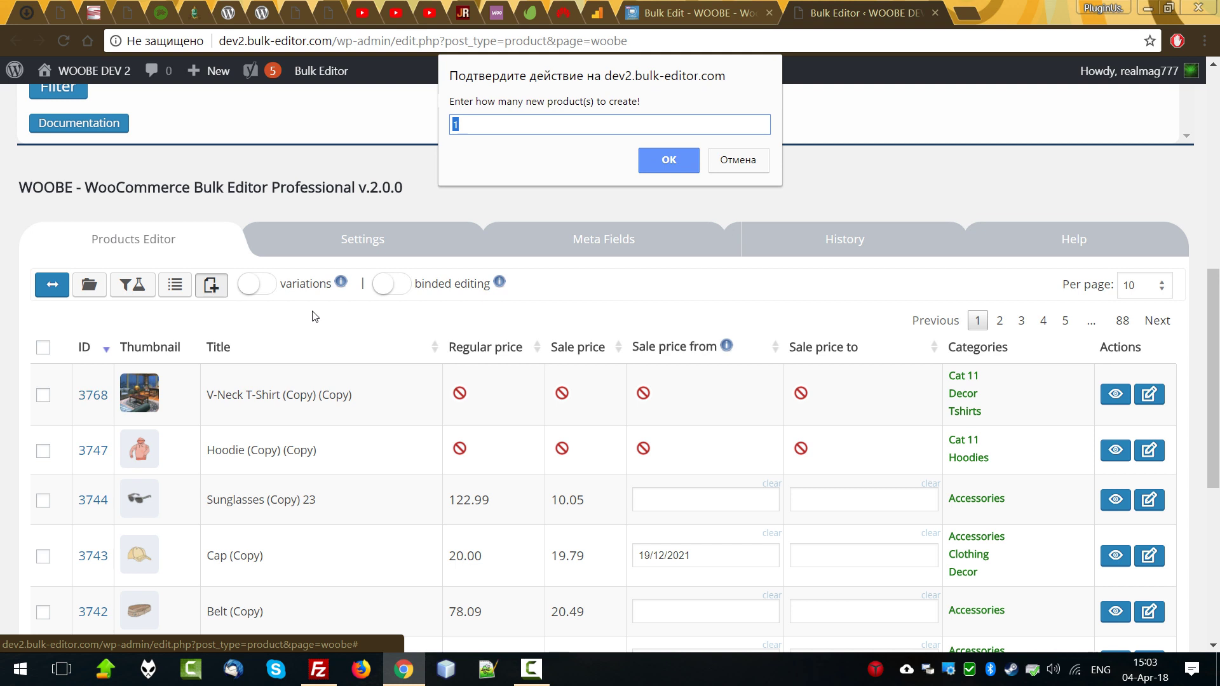
key("Return")
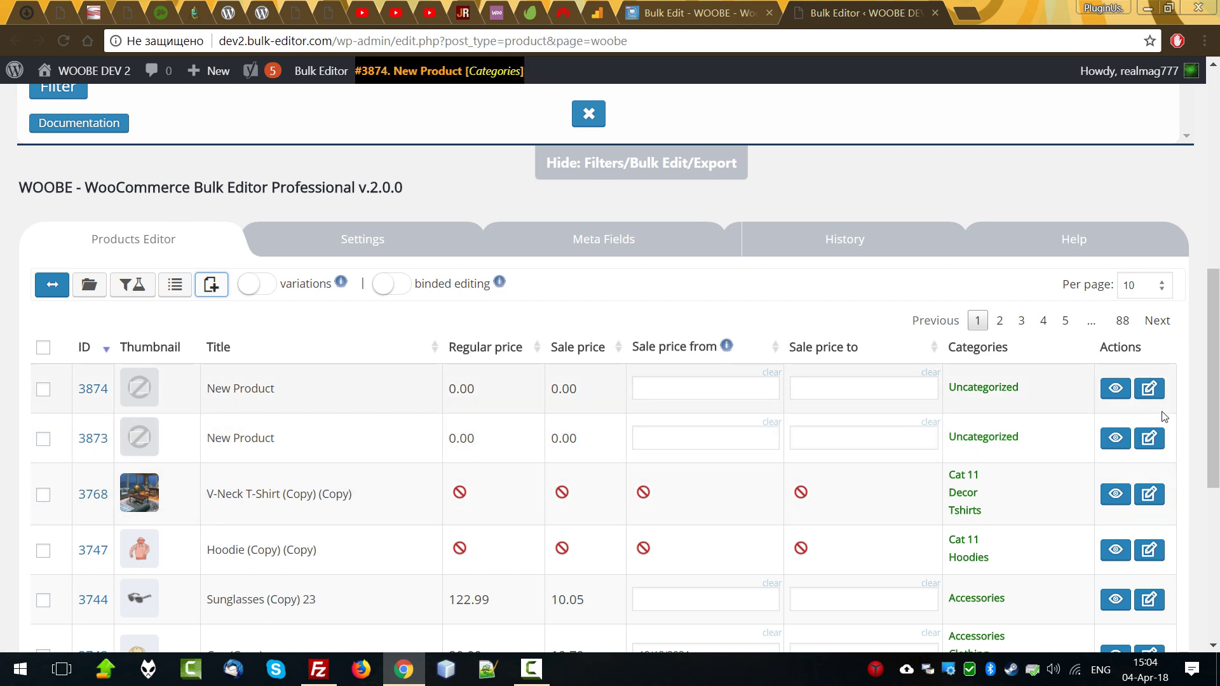
left_click(321, 340)
left_click(92, 356)
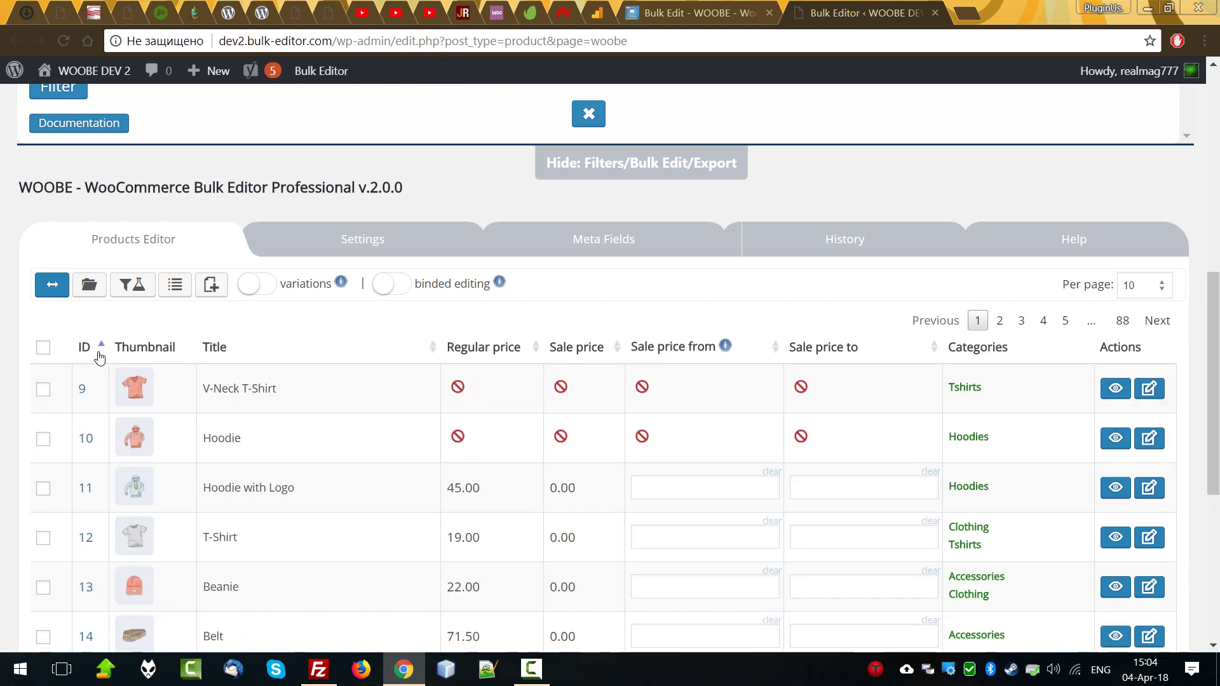
Show variations and set V-Neck T-Shirt variation 483–488 regular prices to 2, 3, 4, 5, 33, 8
left_click(258, 287)
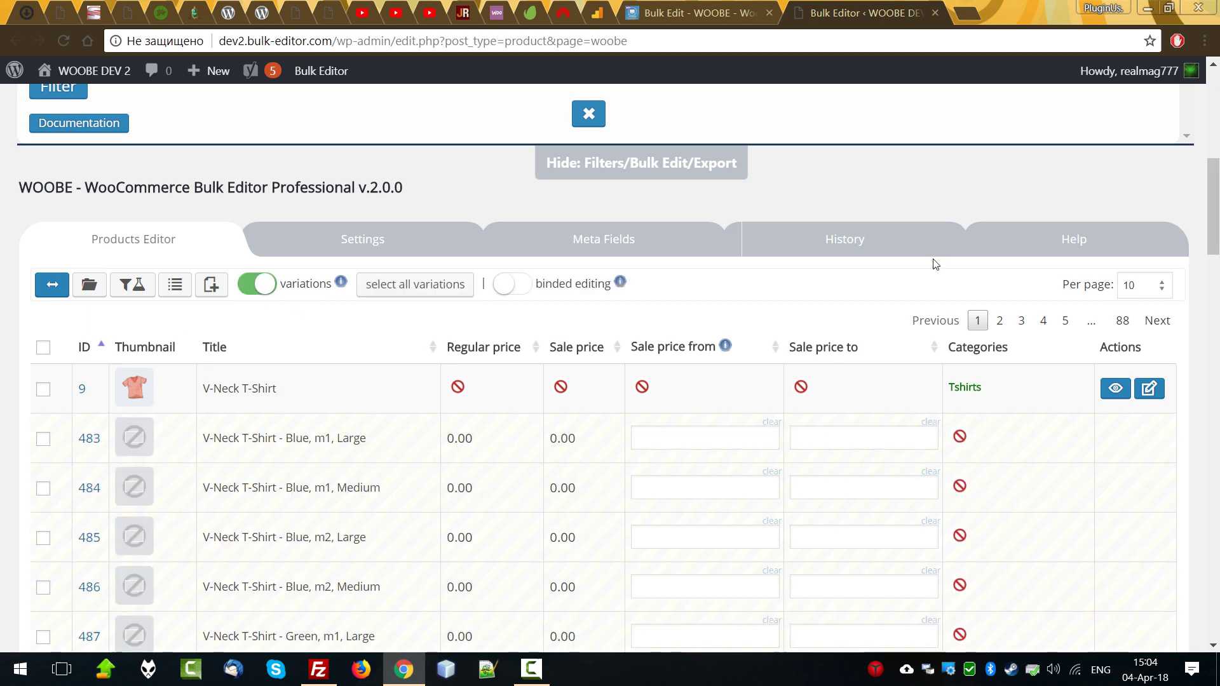
scroll(1110, 394, "down", 3)
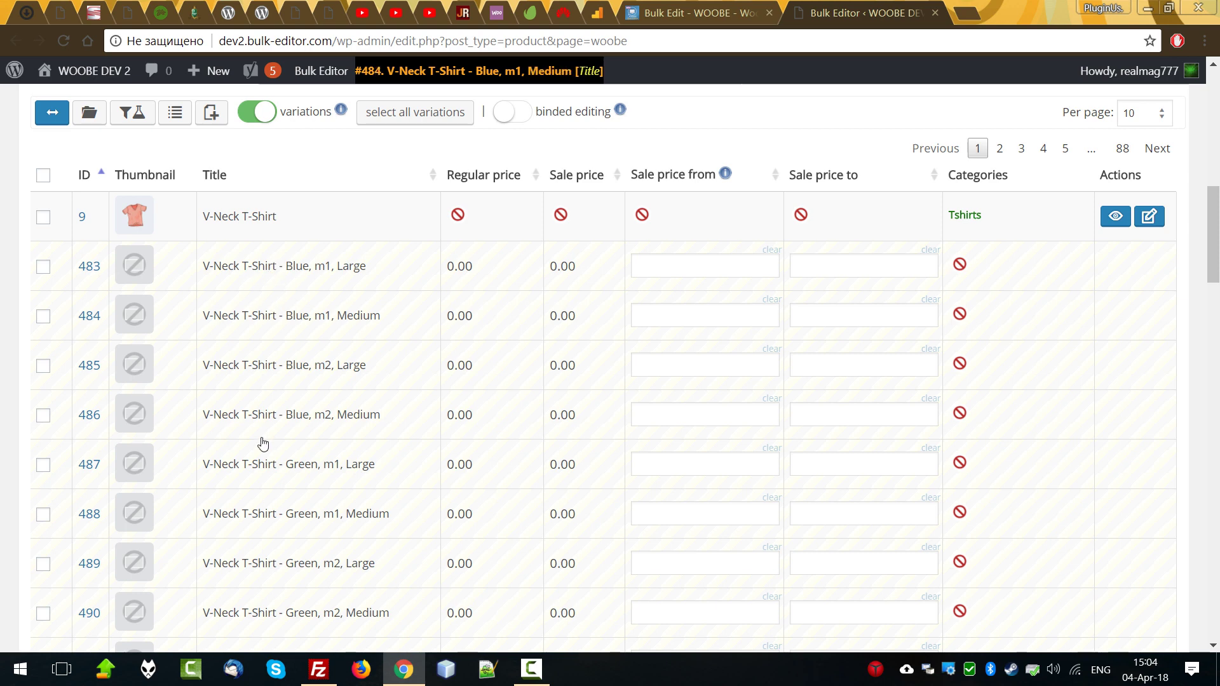
left_click(534, 272)
type("2")
key("Return")
type("3")
key("Return")
type("4")
key("Return")
type("5")
key("Return")
type("0")
key("Return")
type("8")
key("Return")
left_click(469, 478)
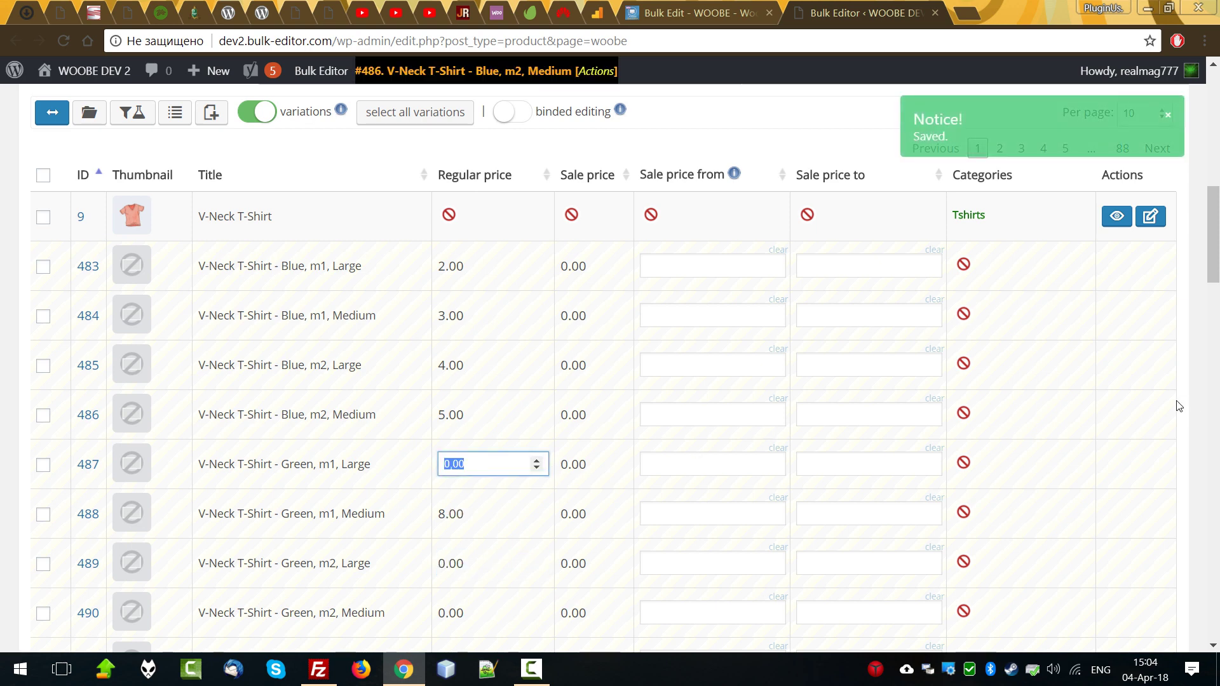
type("33")
key("Return")
key("Escape")
Set sale start dates 20/04/2018 on variation 483 and 29/04/2018 on 488, and check 483
left_click(722, 270)
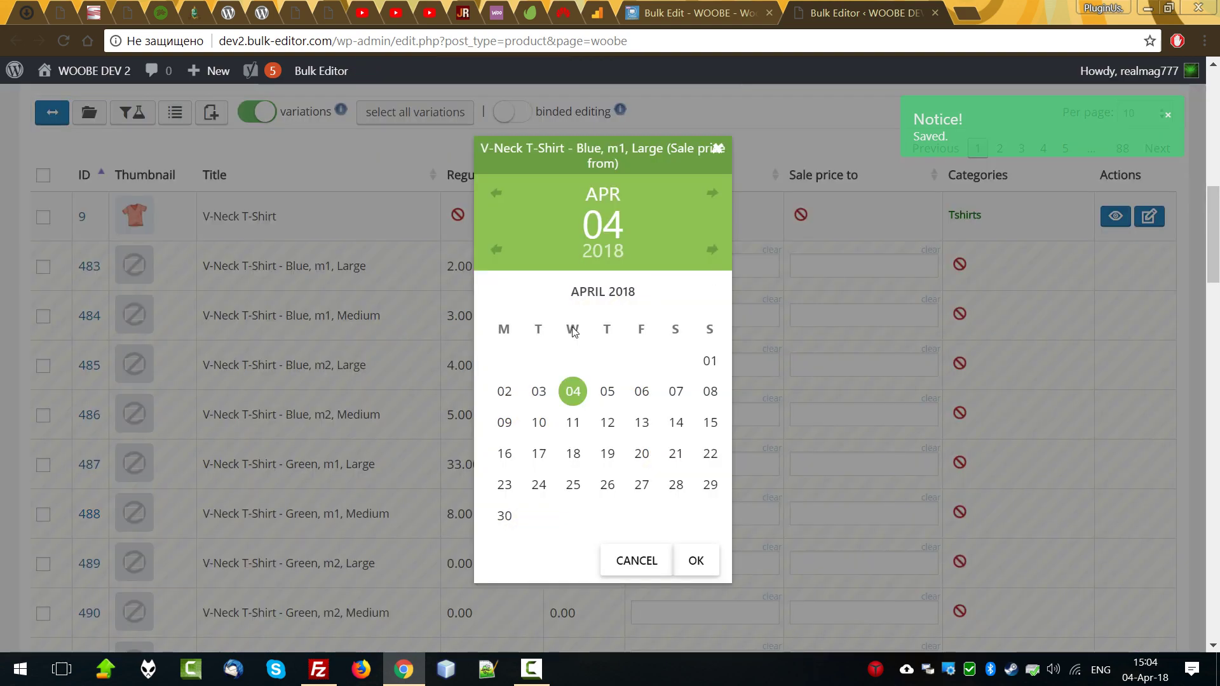
left_click(642, 448)
left_click(697, 556)
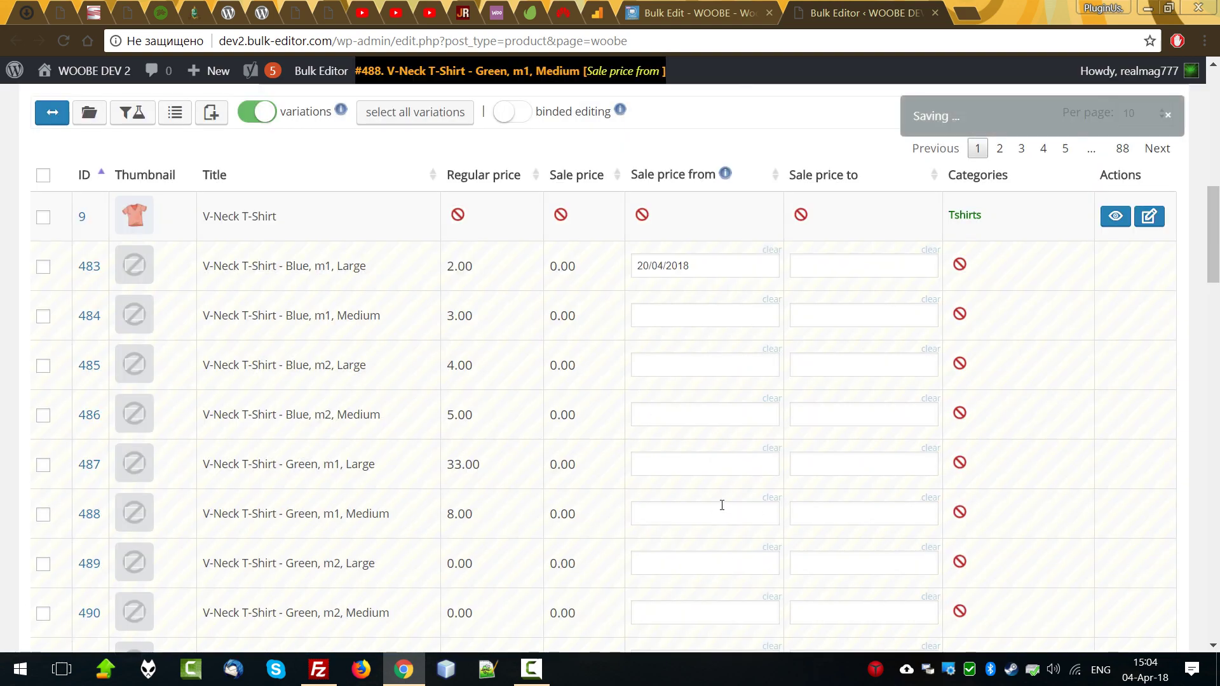
left_click(712, 512)
left_click(711, 485)
left_click(694, 559)
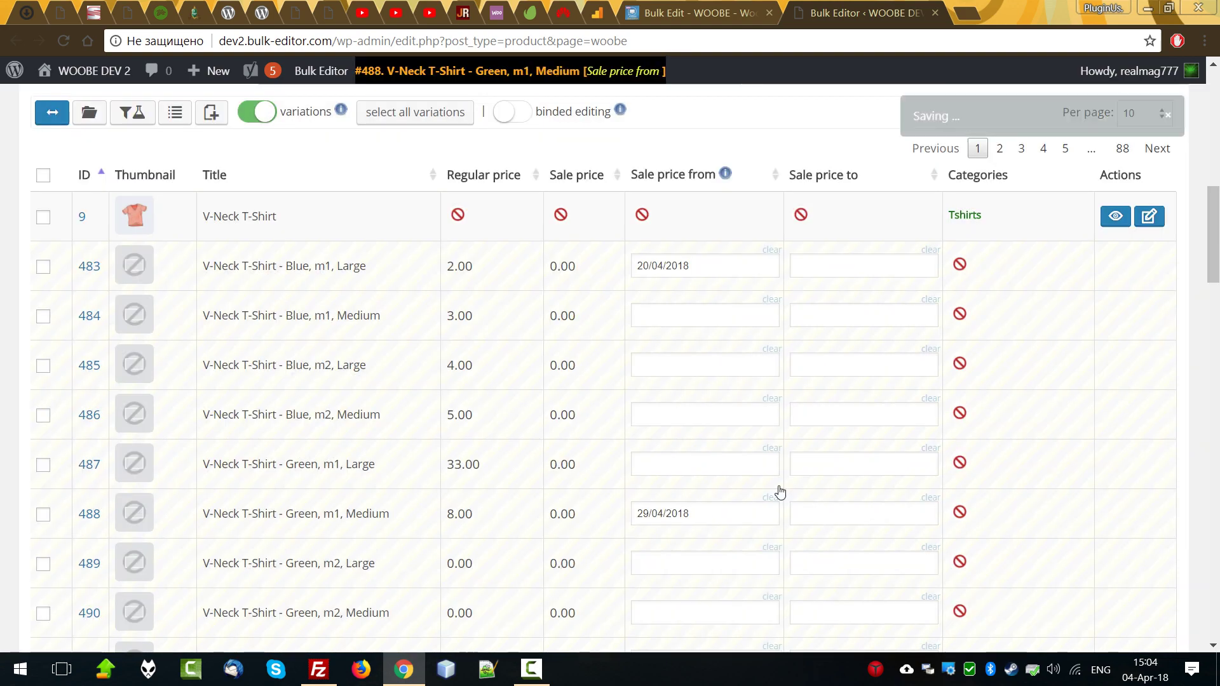
left_click(42, 266)
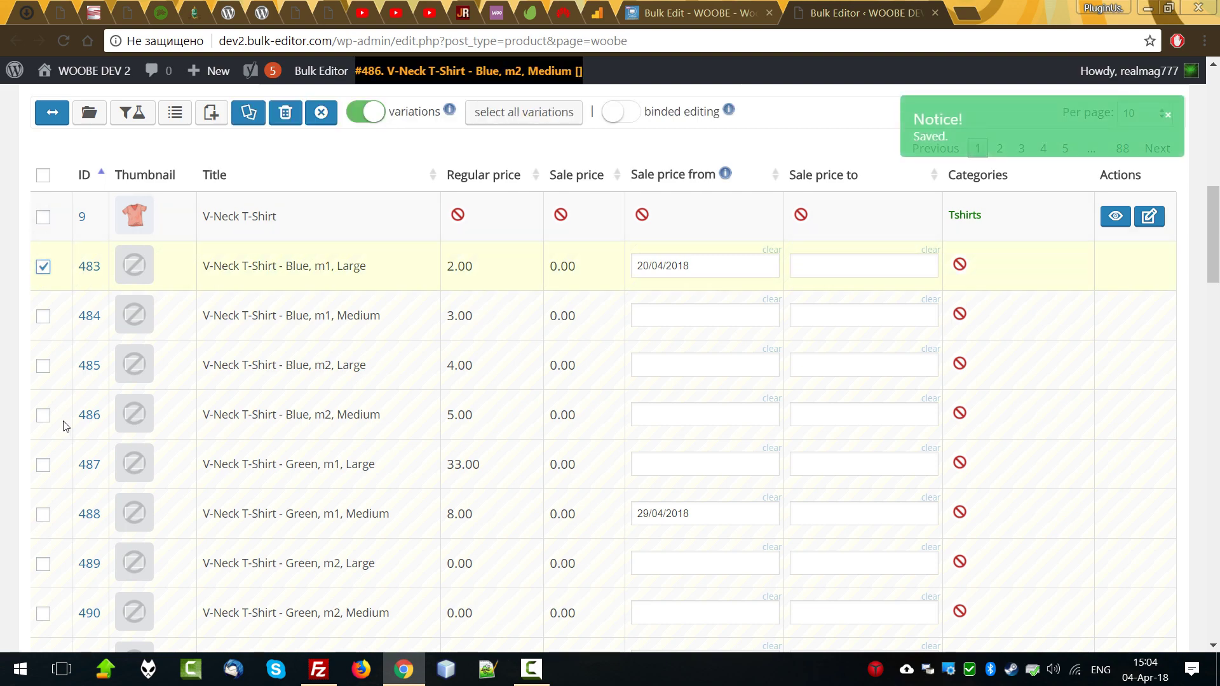
With binded editing on checked variations 483–488, set the sale from 18/04/2018 to 21/04/2018
left_click(44, 514, "shift")
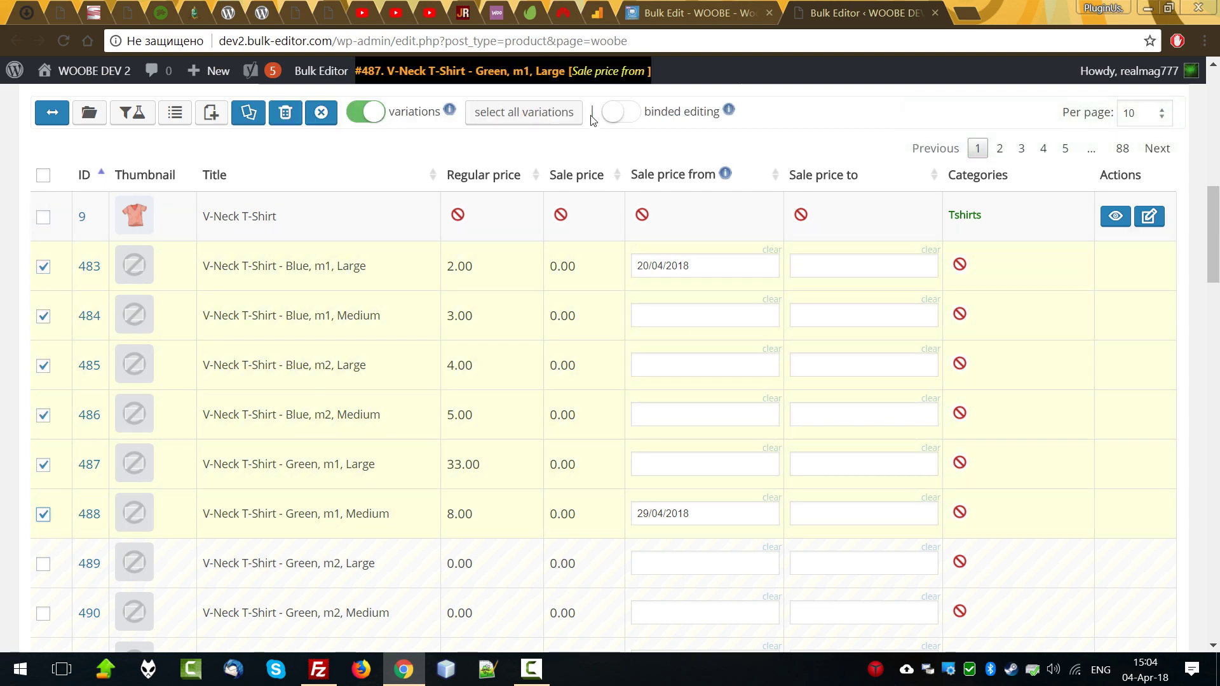
left_click(629, 127)
left_click(832, 267)
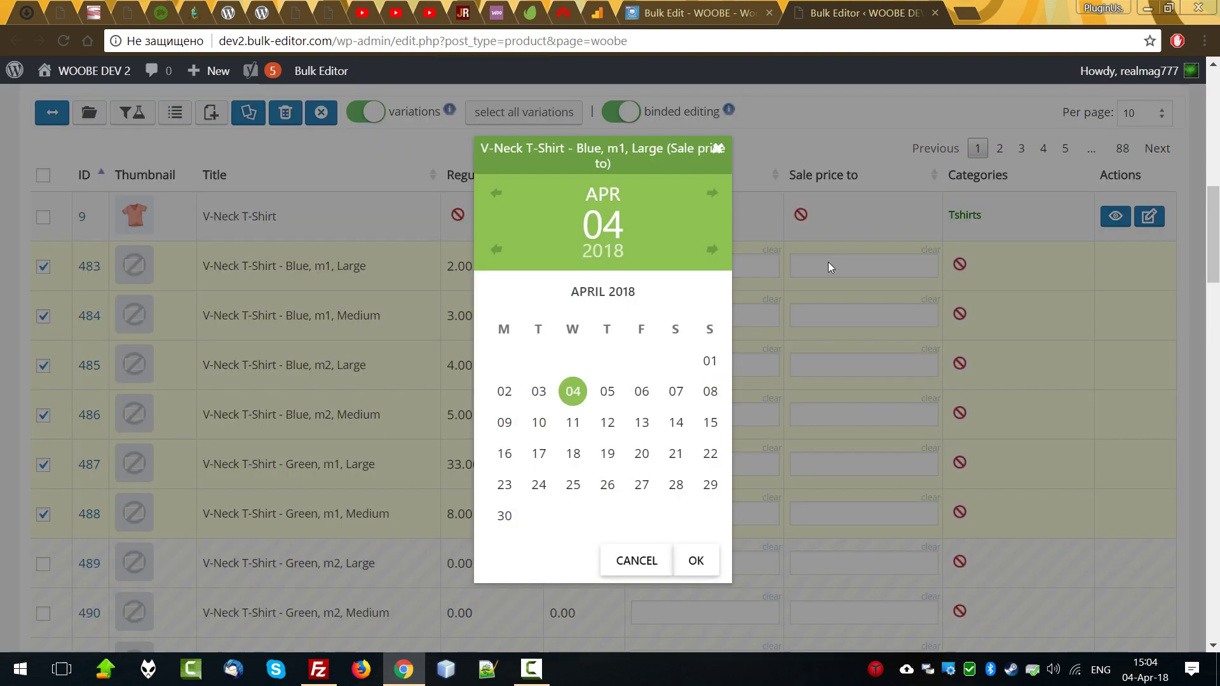
left_click(677, 454)
left_click(696, 560)
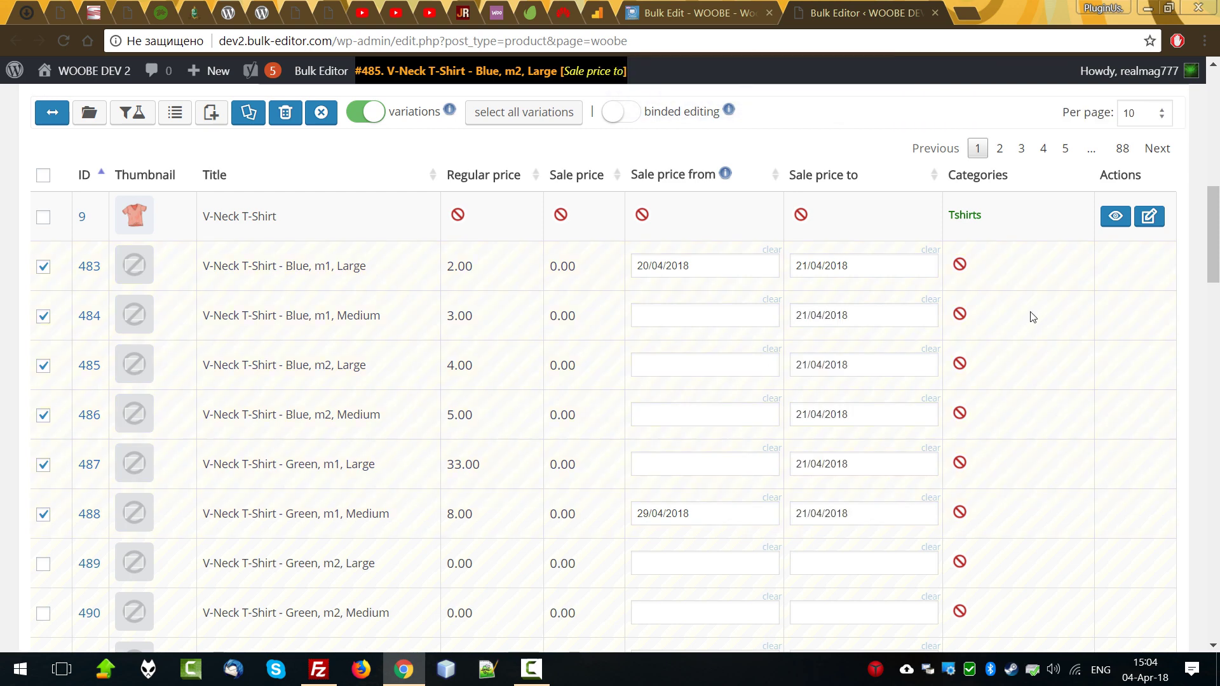
left_click(704, 270)
left_click(717, 149)
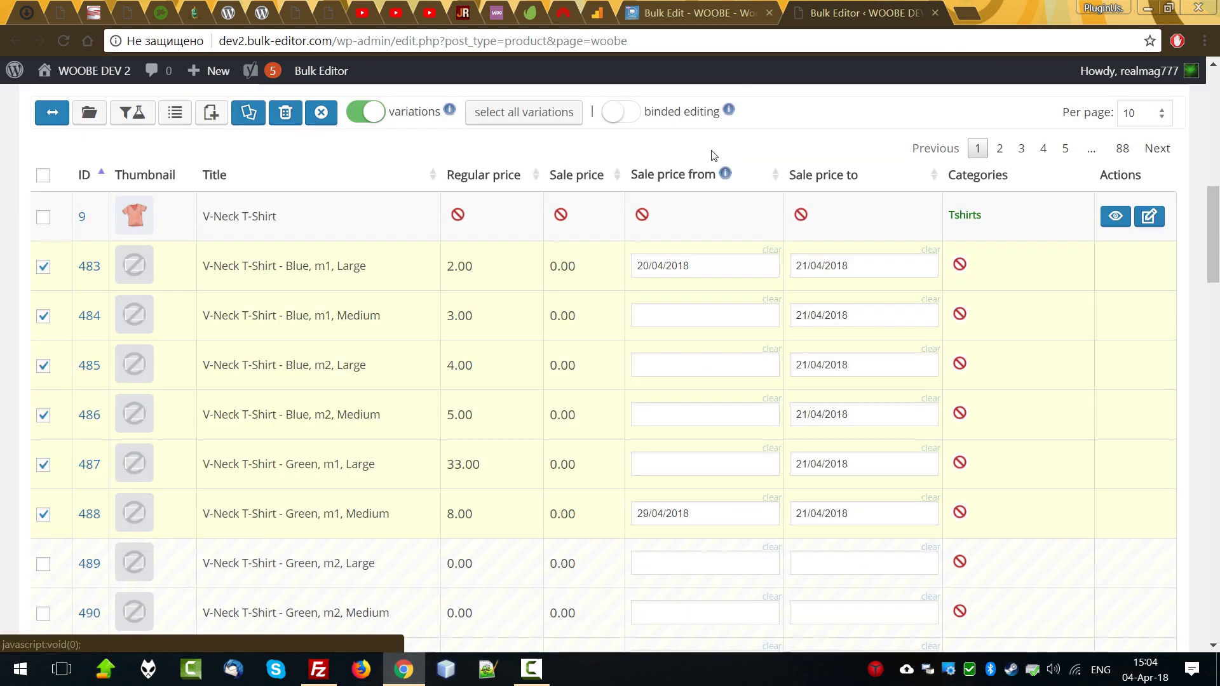
left_click(705, 269)
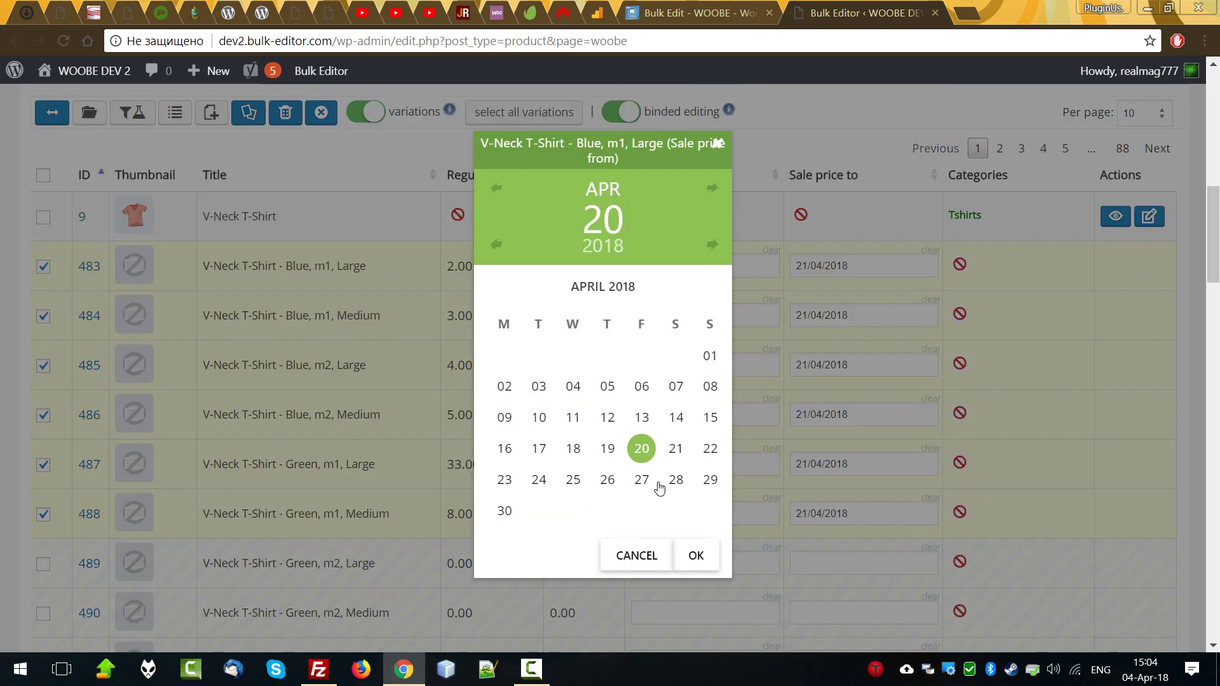
left_click(573, 448)
left_click(696, 556)
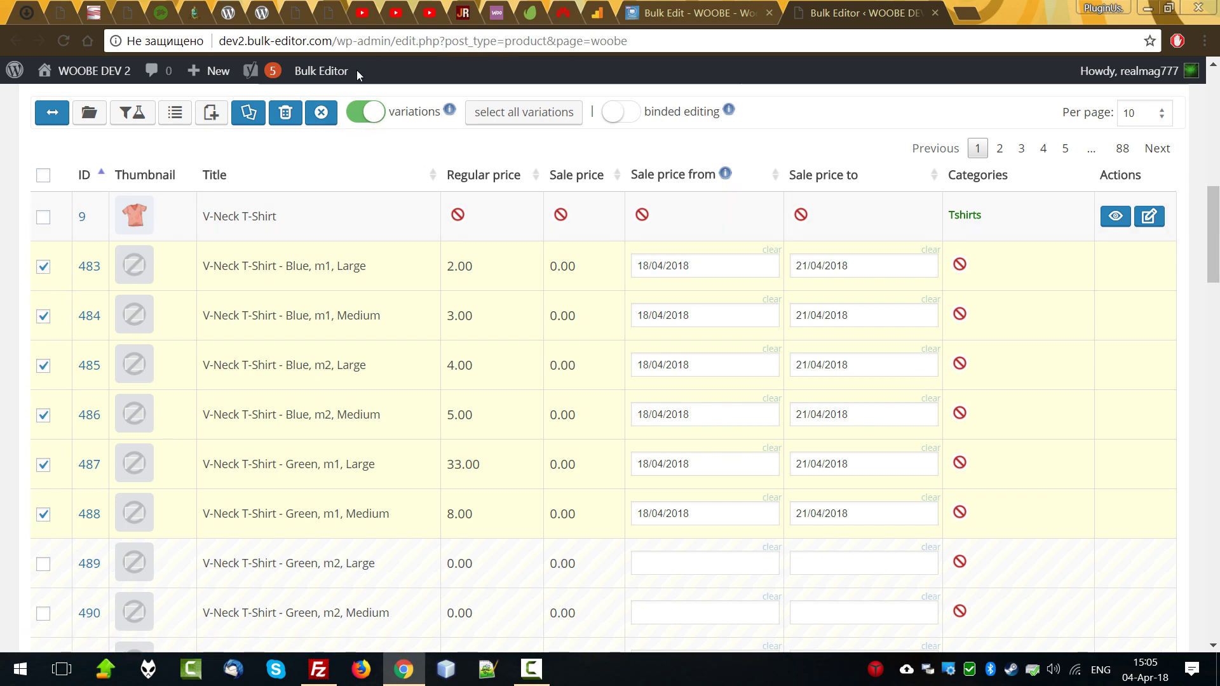
left_click(329, 120)
Uncheck all V-Neck T-Shirt variations and turn off the variations toggle to list parent products only
left_click(323, 116)
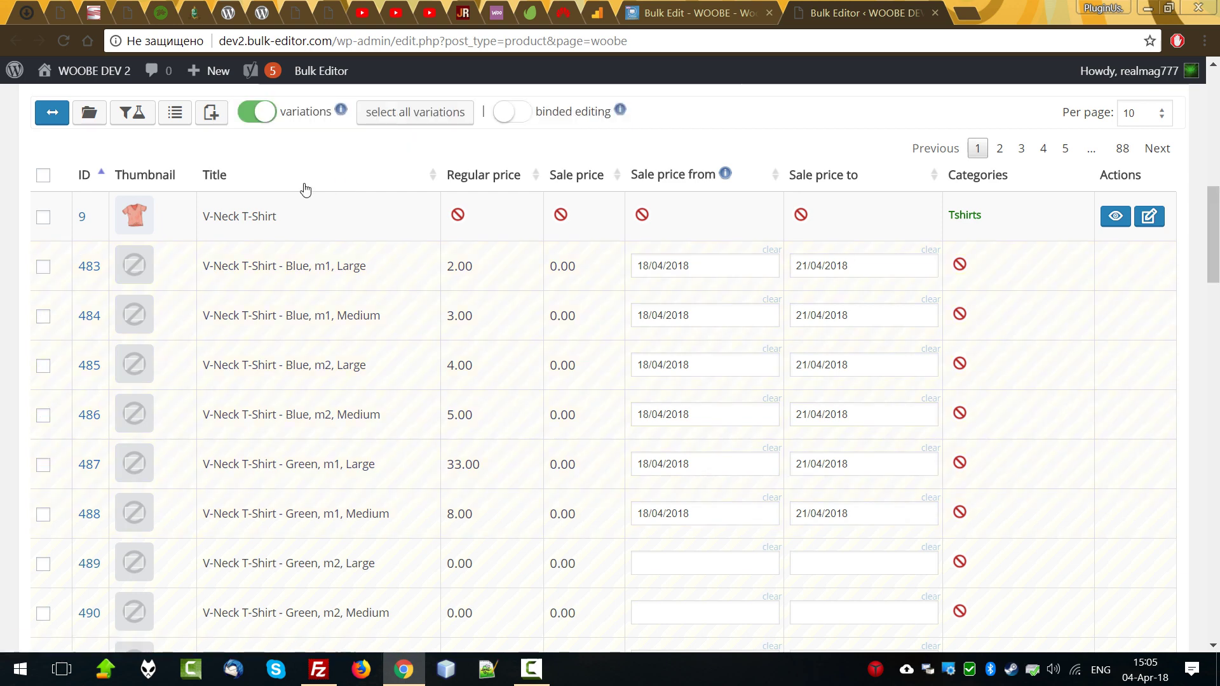
left_click(43, 316)
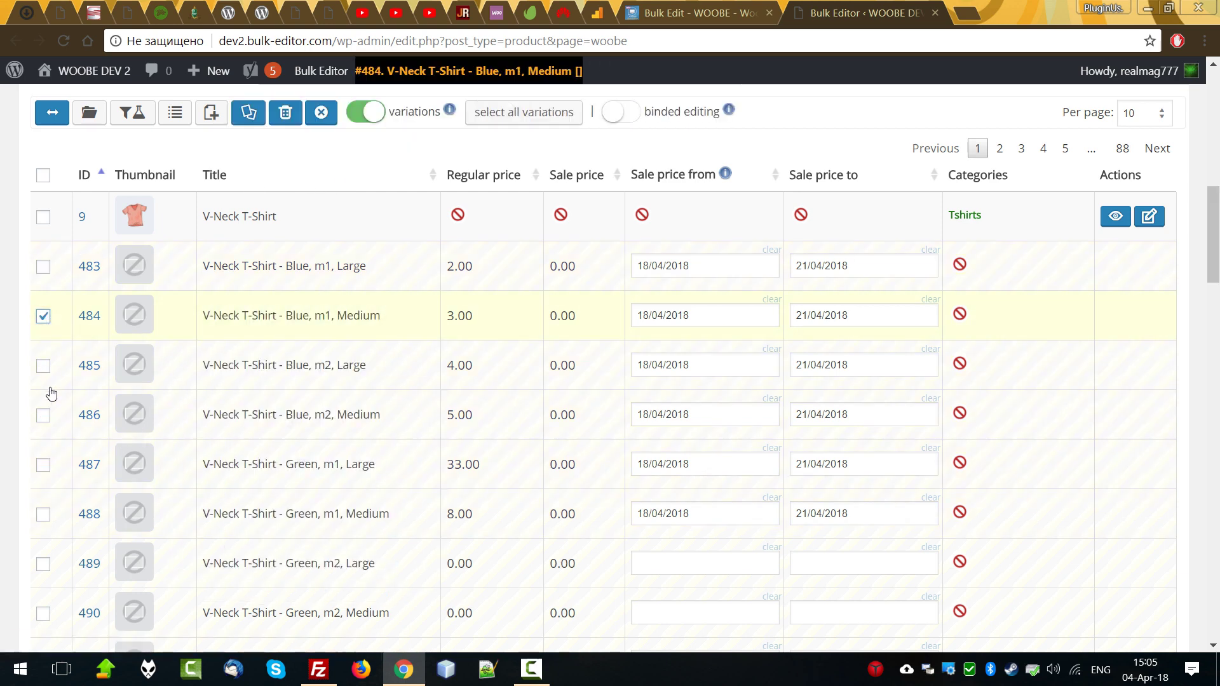
left_click(44, 366)
left_click(43, 415)
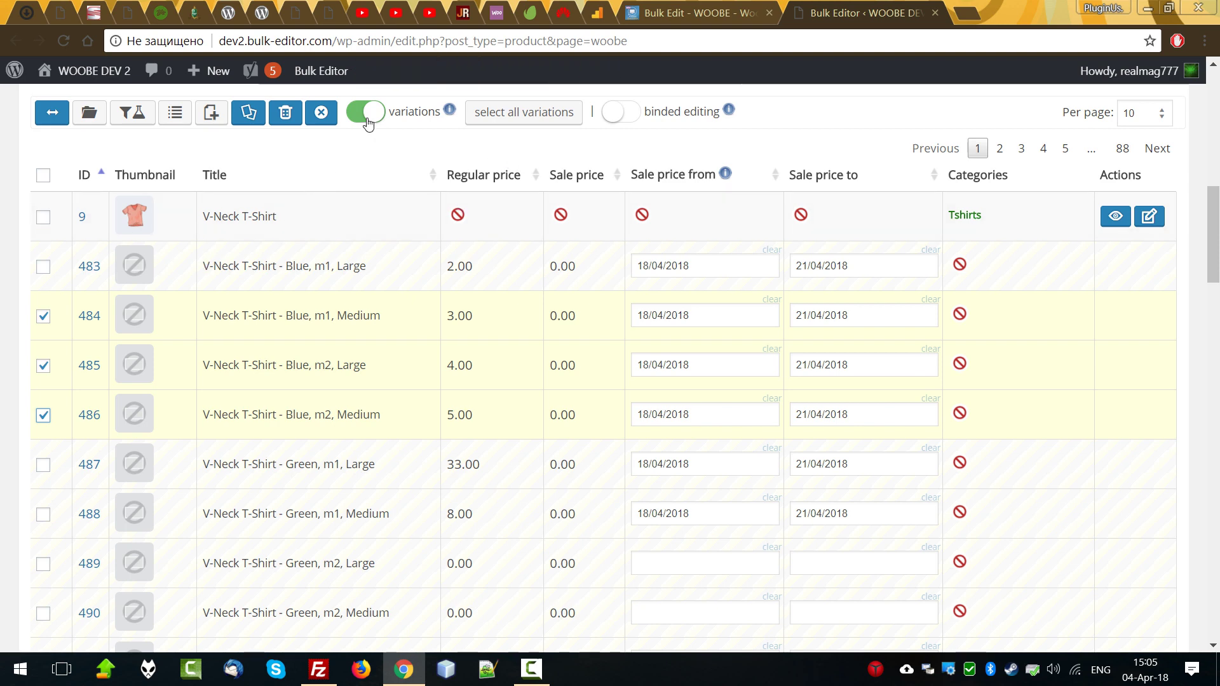
left_click(517, 121)
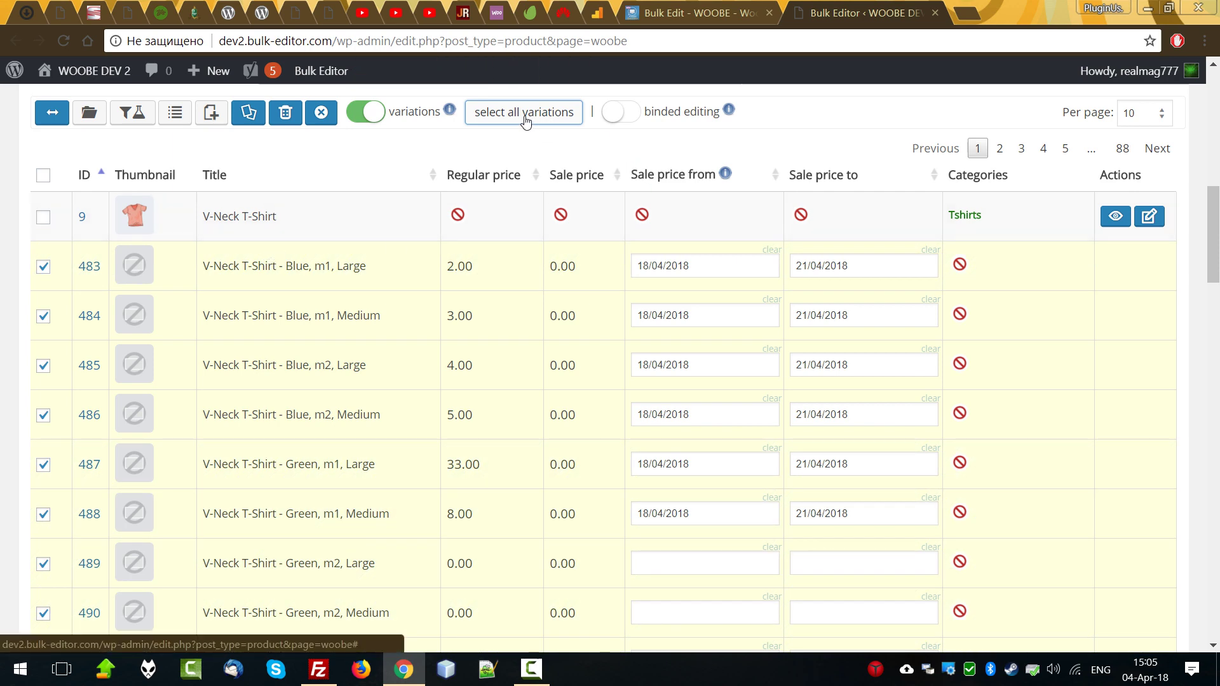
left_click(323, 116)
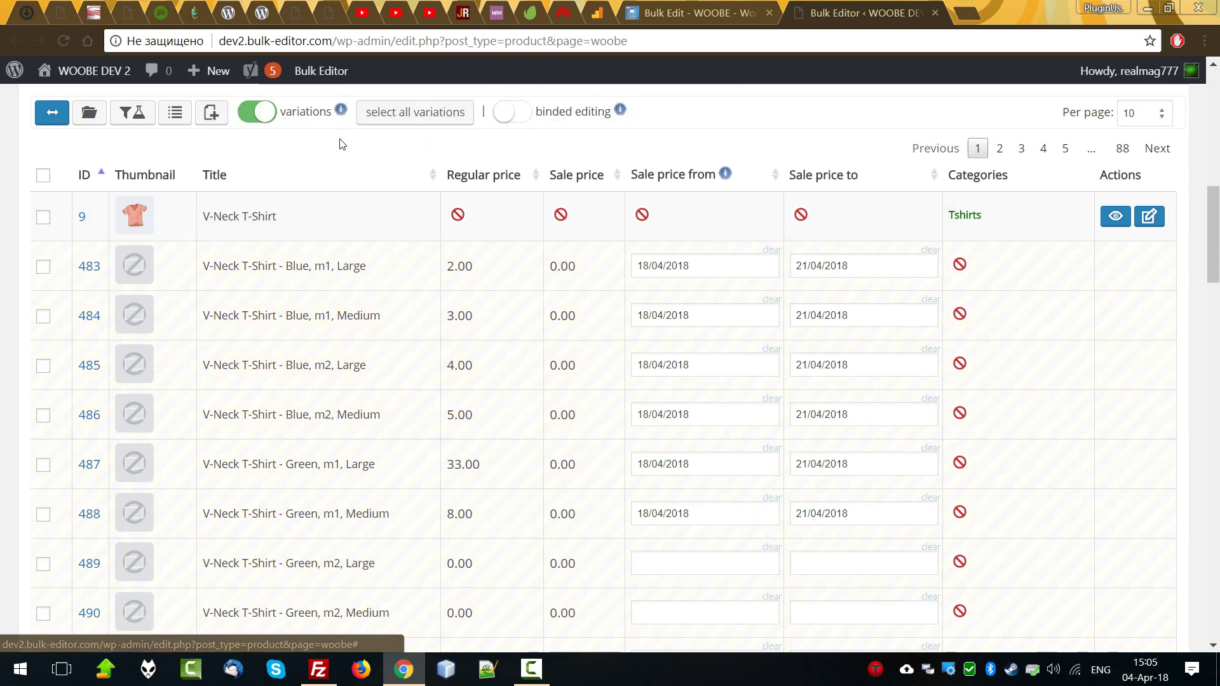
left_click(254, 117)
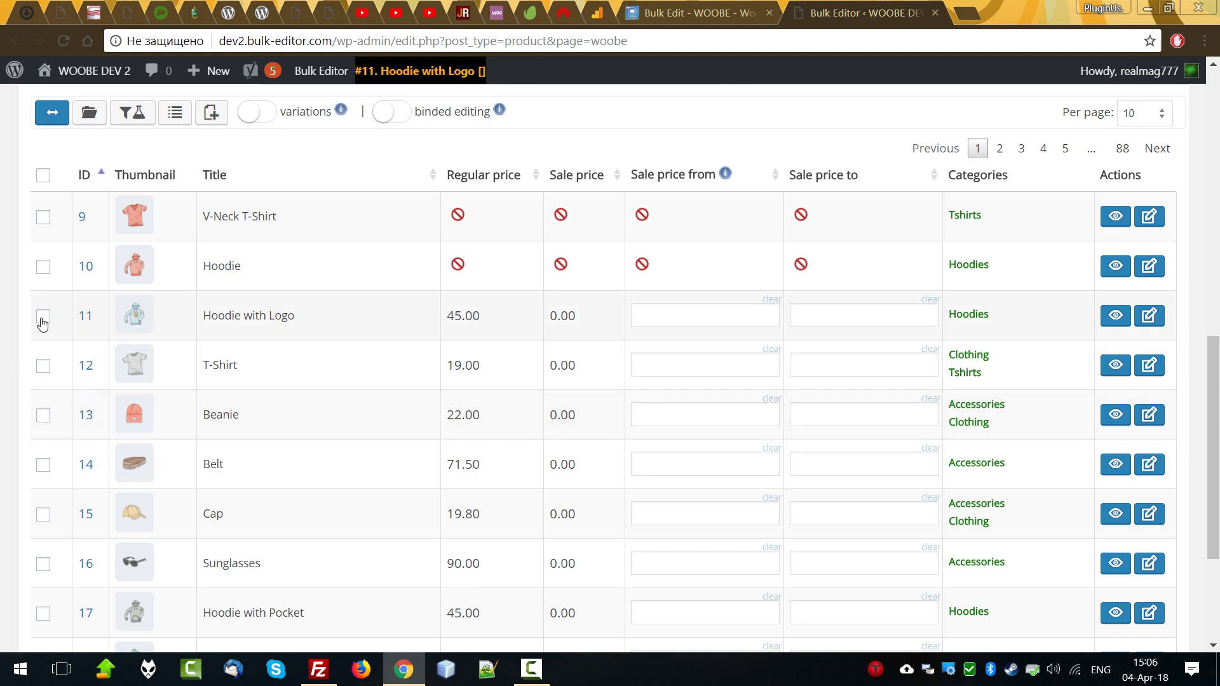
Select products 11 to 17, from Hoodie with Logo down to Hoodie with Pocket
left_click(43, 318)
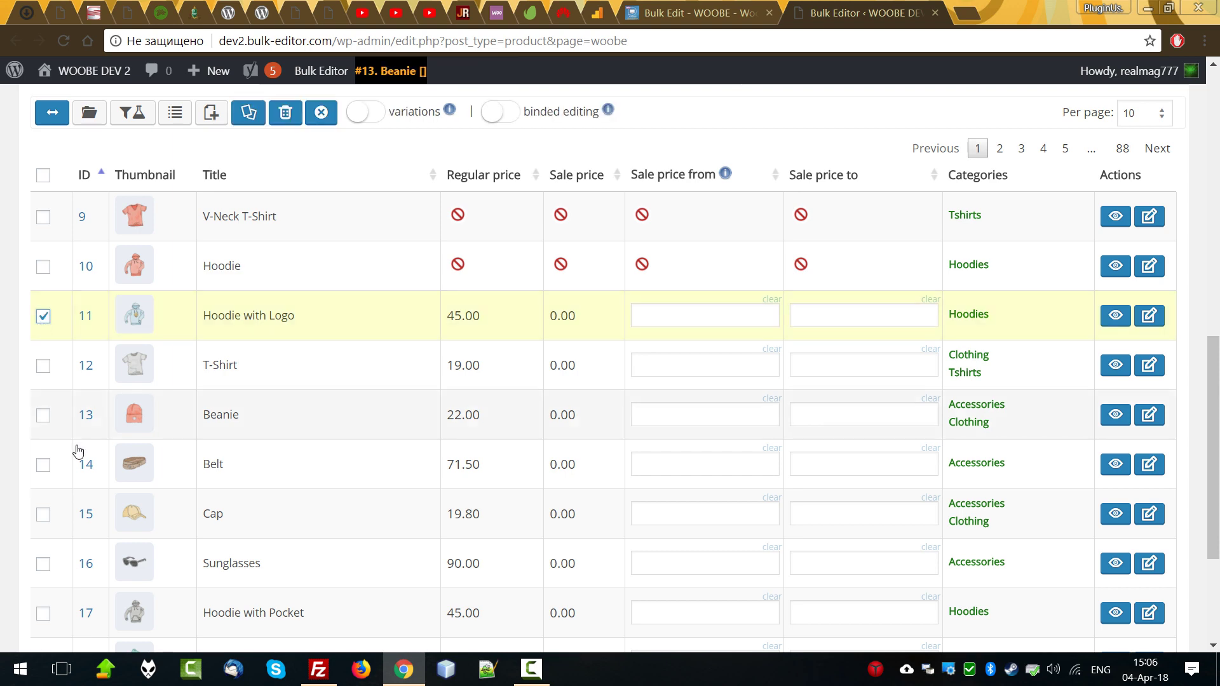
scroll(86, 445, "down", 3)
scroll(97, 445, "up", 3)
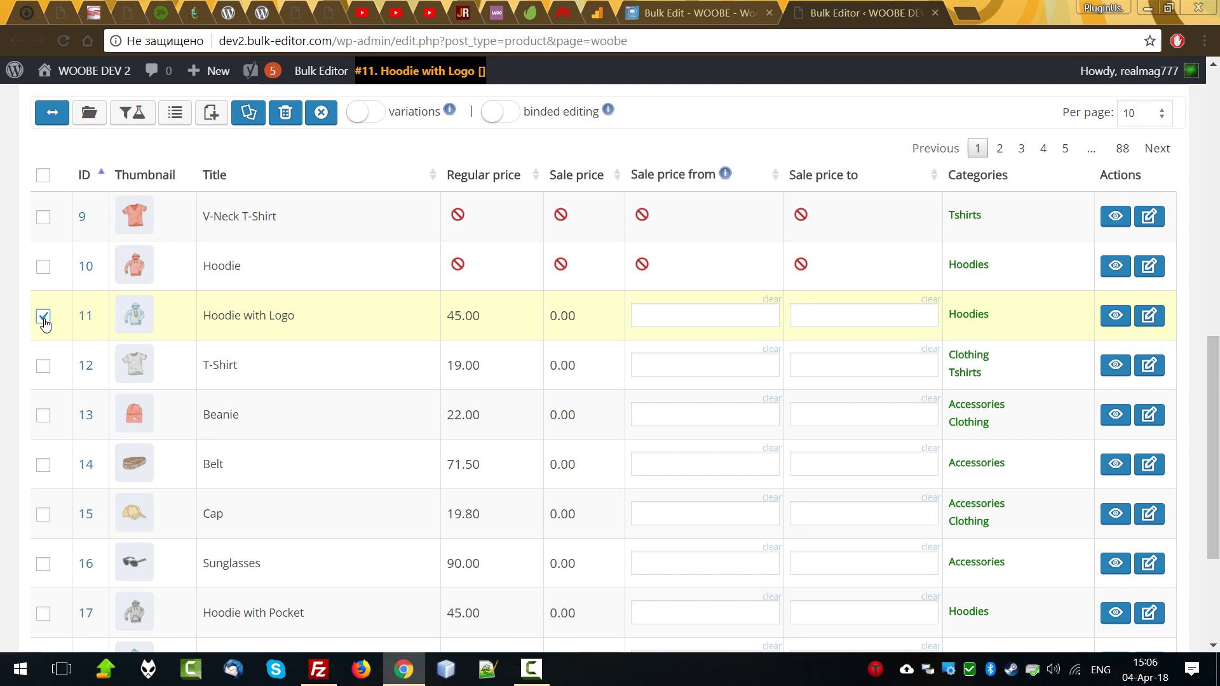
scroll(57, 473, "down", 3)
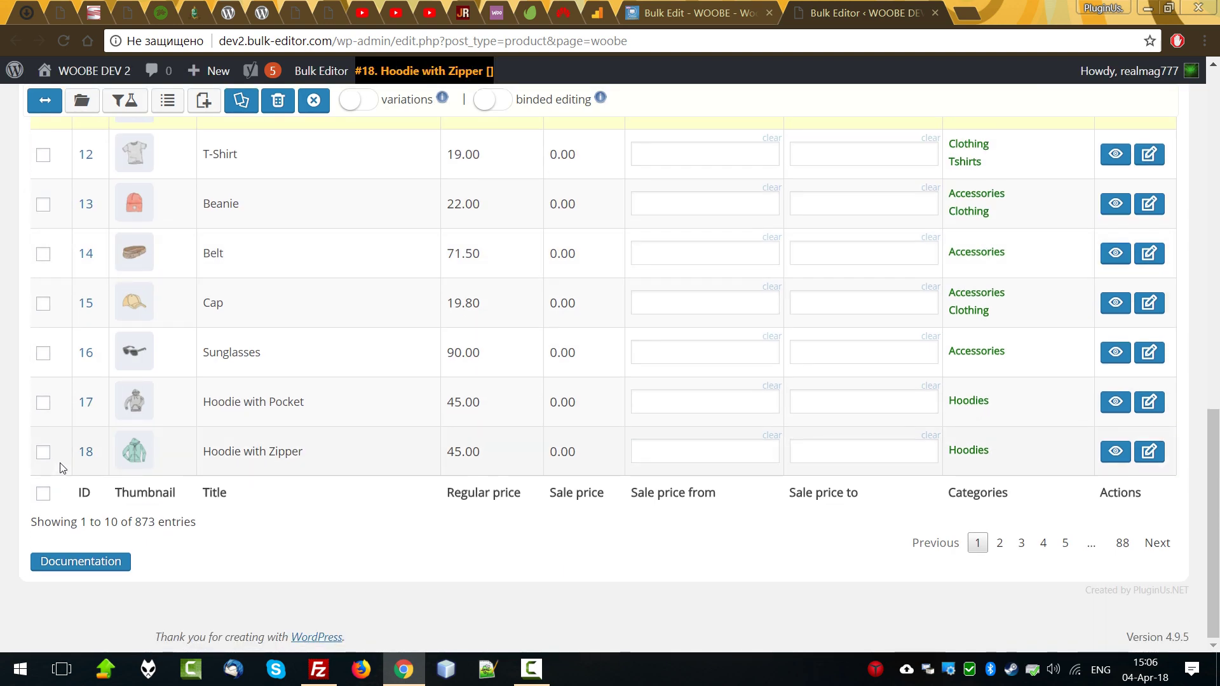
left_click(43, 403, "shift")
scroll(601, 221, "up", 5)
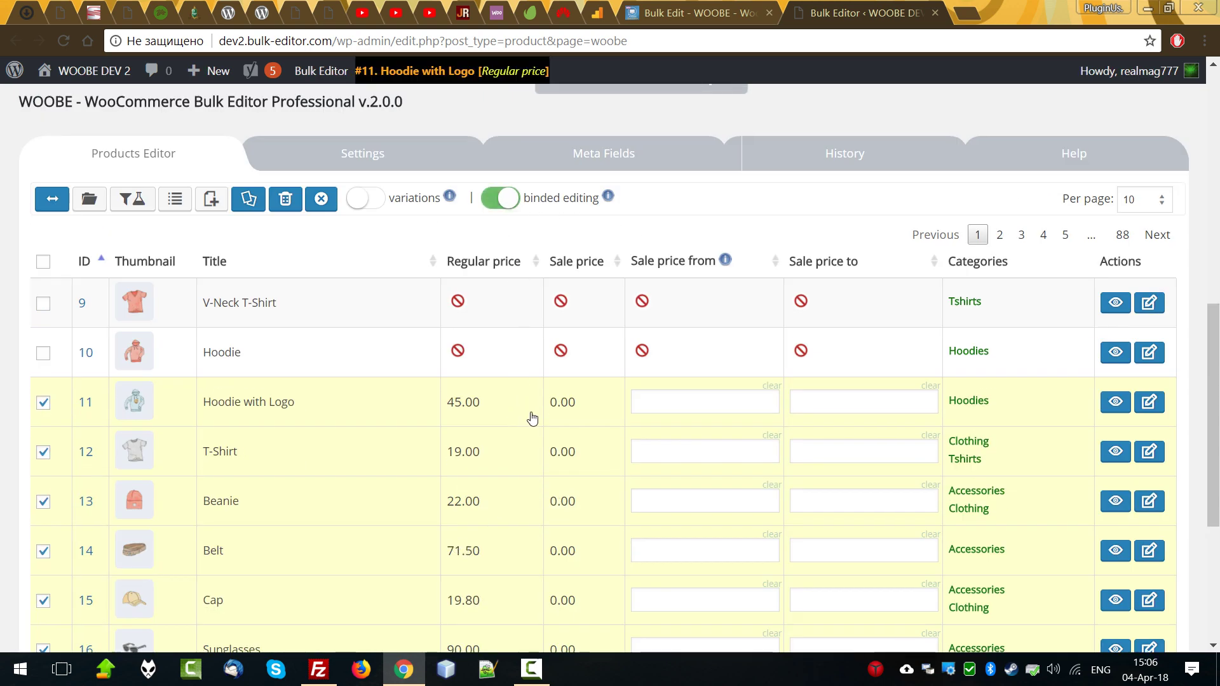
Increase their regular prices by 20% with rounding to 99, e.g. Hoodie with Logo 54.99
left_click(535, 462)
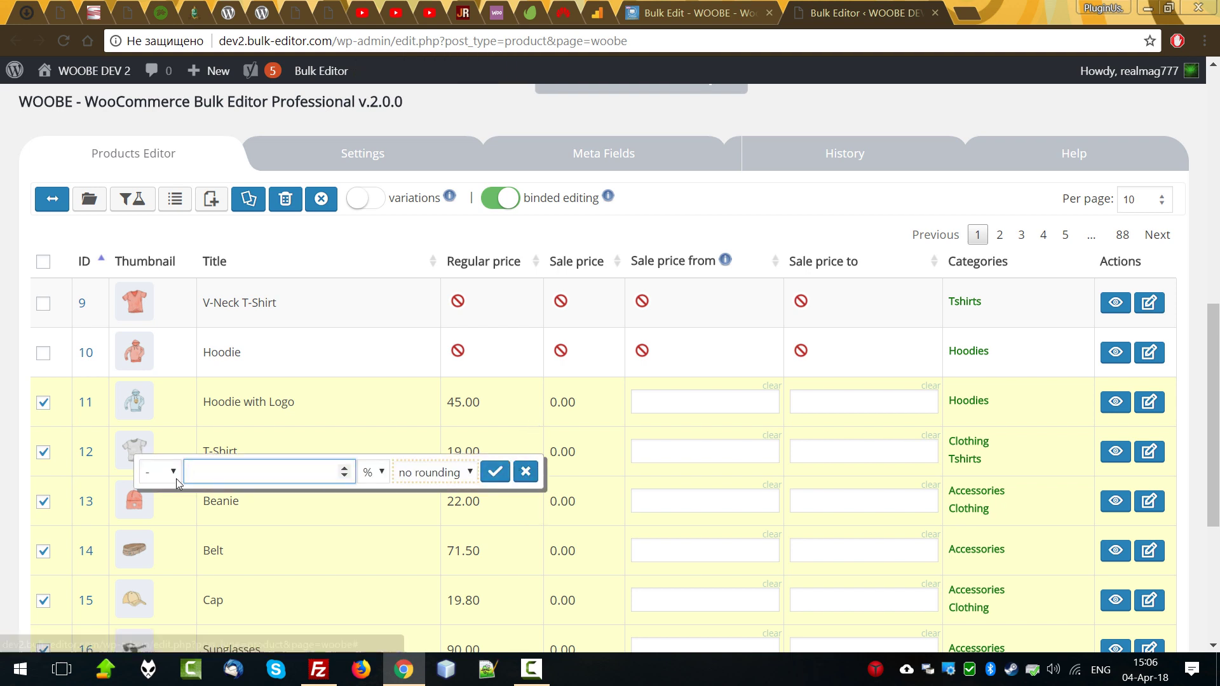
left_click(159, 472)
left_click(161, 497)
left_click(246, 471)
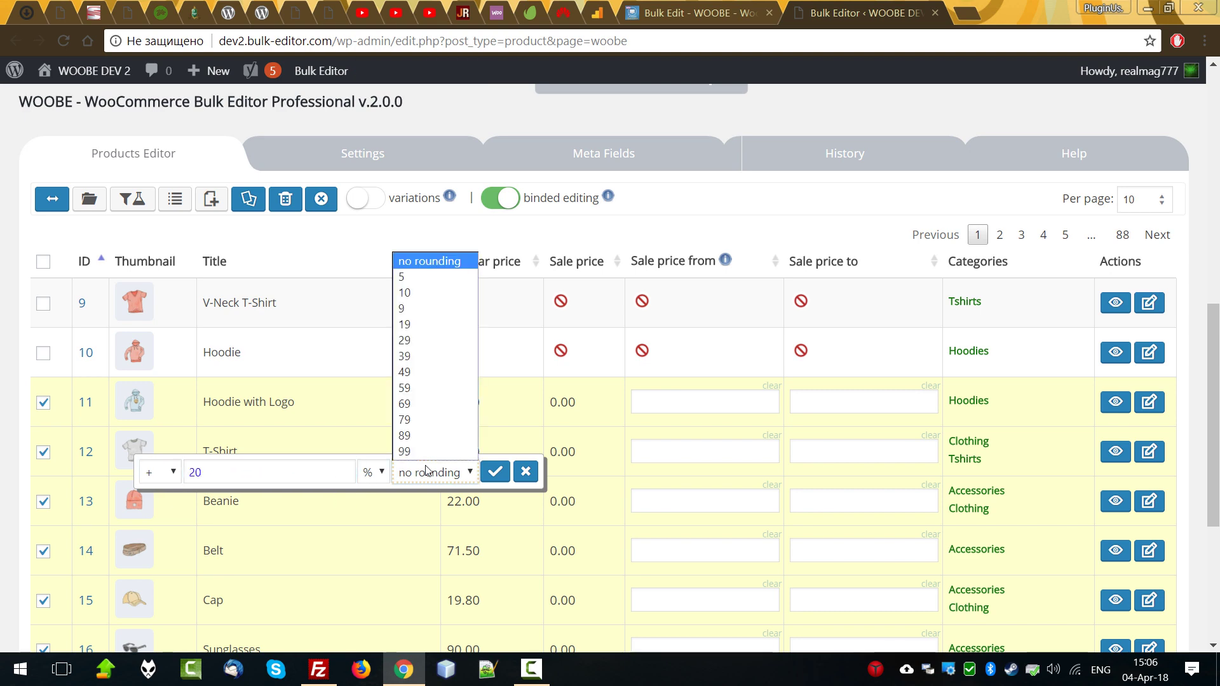
left_click(416, 451)
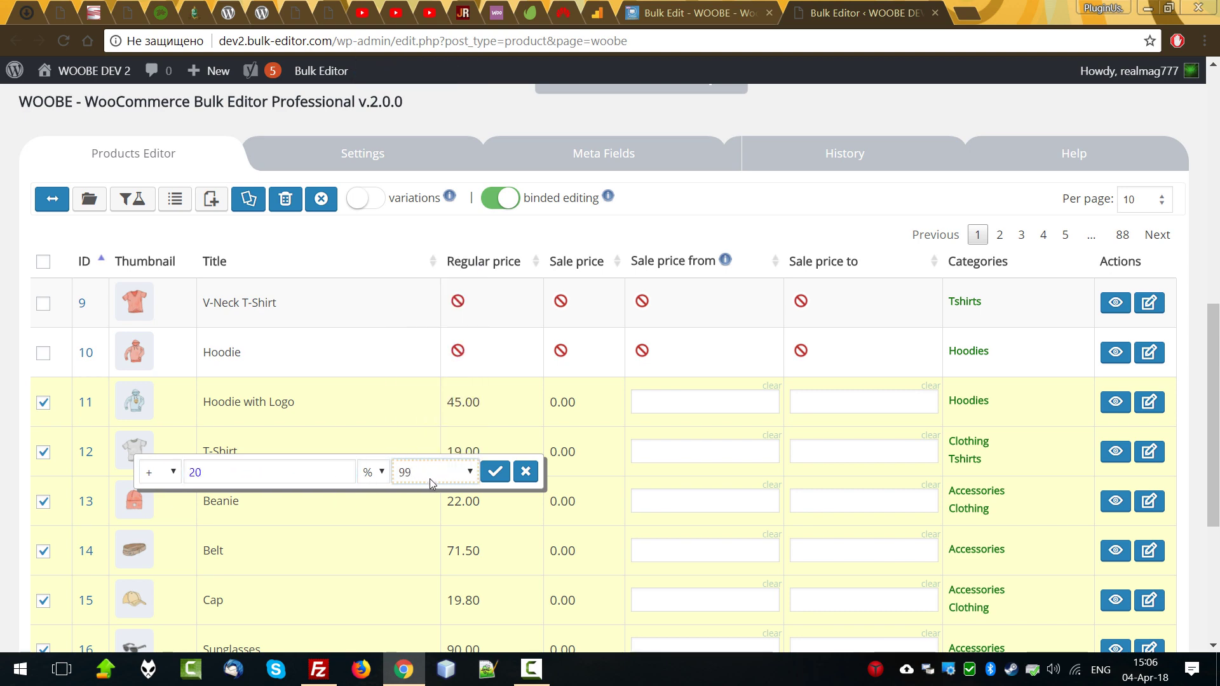
left_click(494, 472)
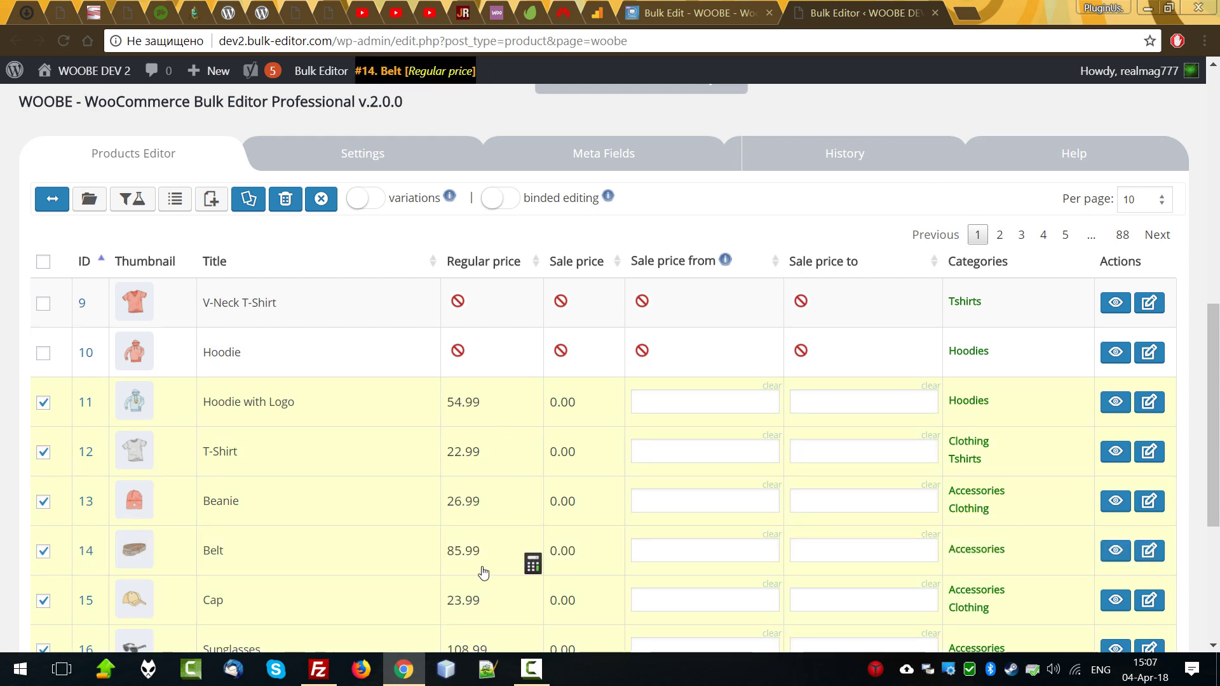
scroll(486, 575, "down", 3)
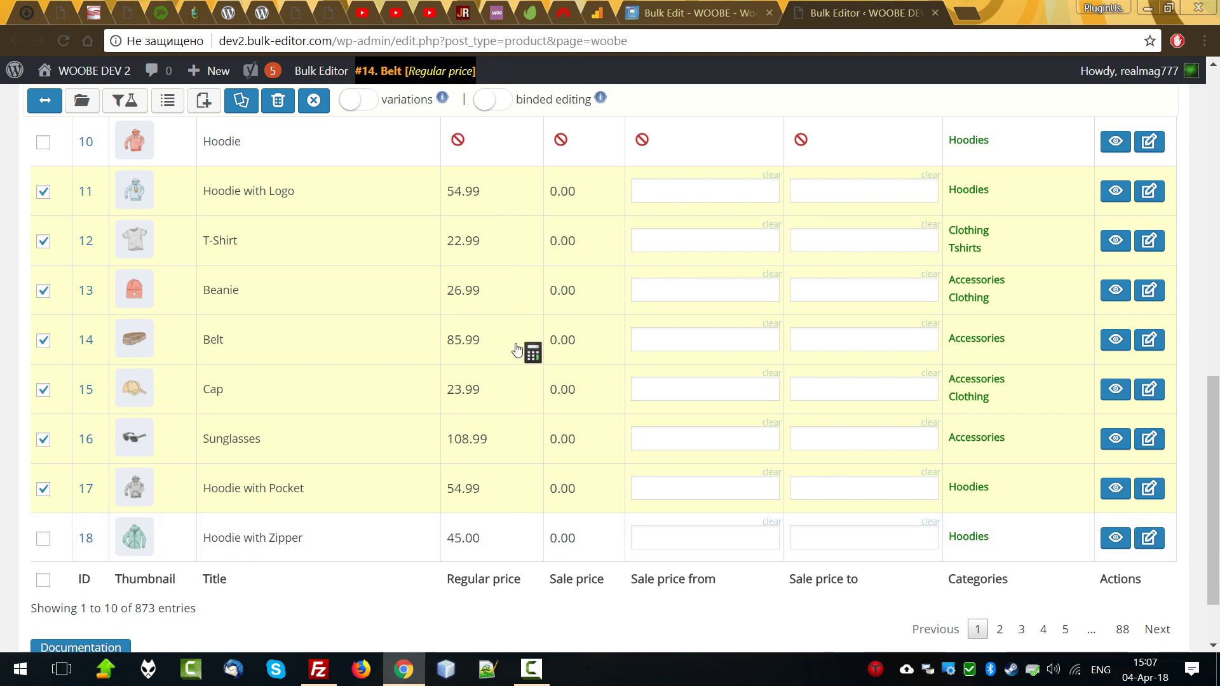
scroll(445, 324, "up", 4)
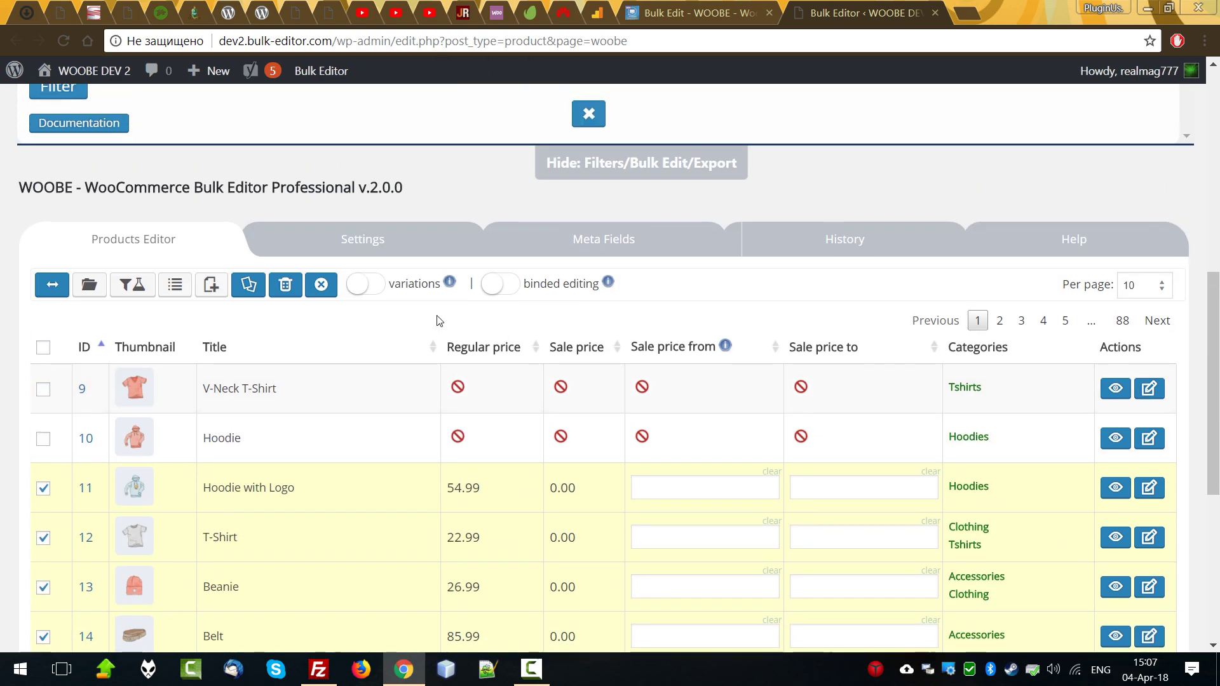
Clear the selection and clone only the V-Neck T-Shirt product as 1 copy
left_click(322, 288)
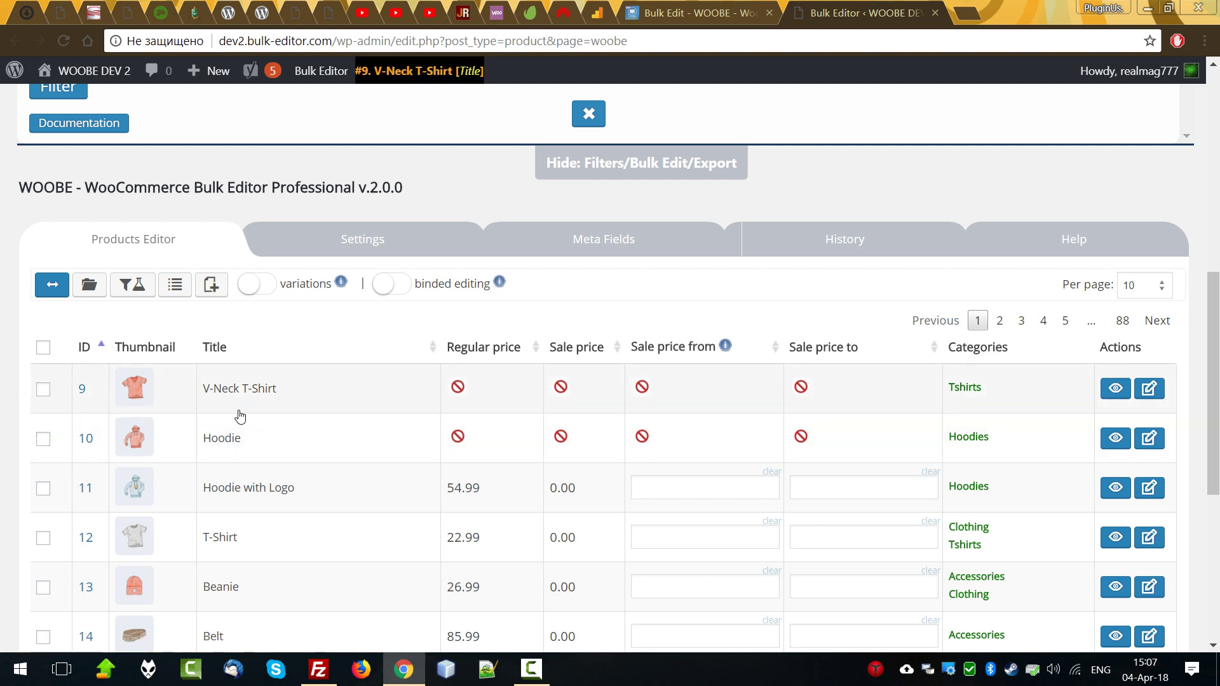
left_click(43, 389)
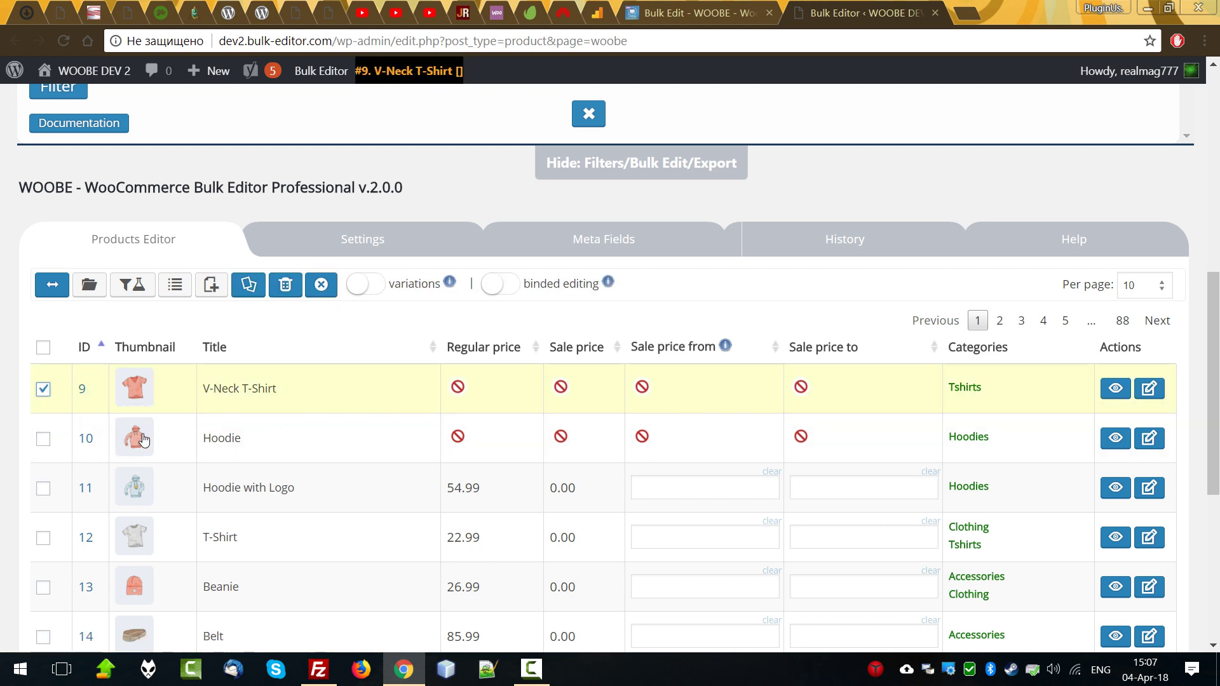
left_click(249, 286)
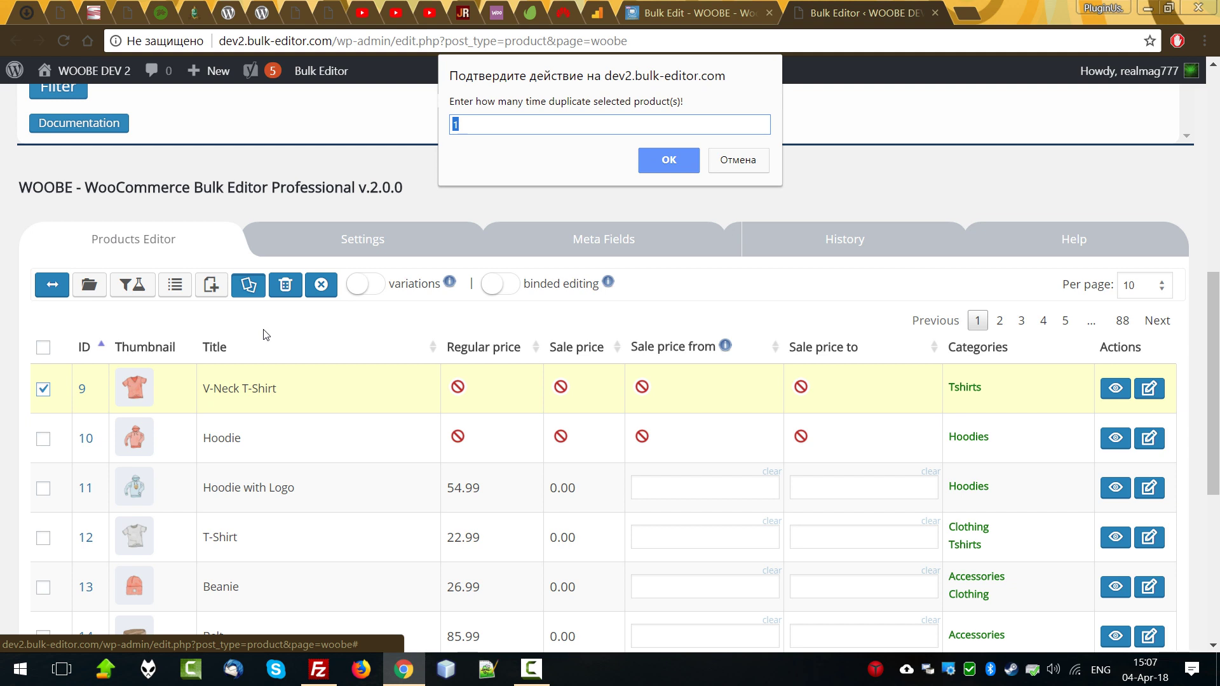
key("Return")
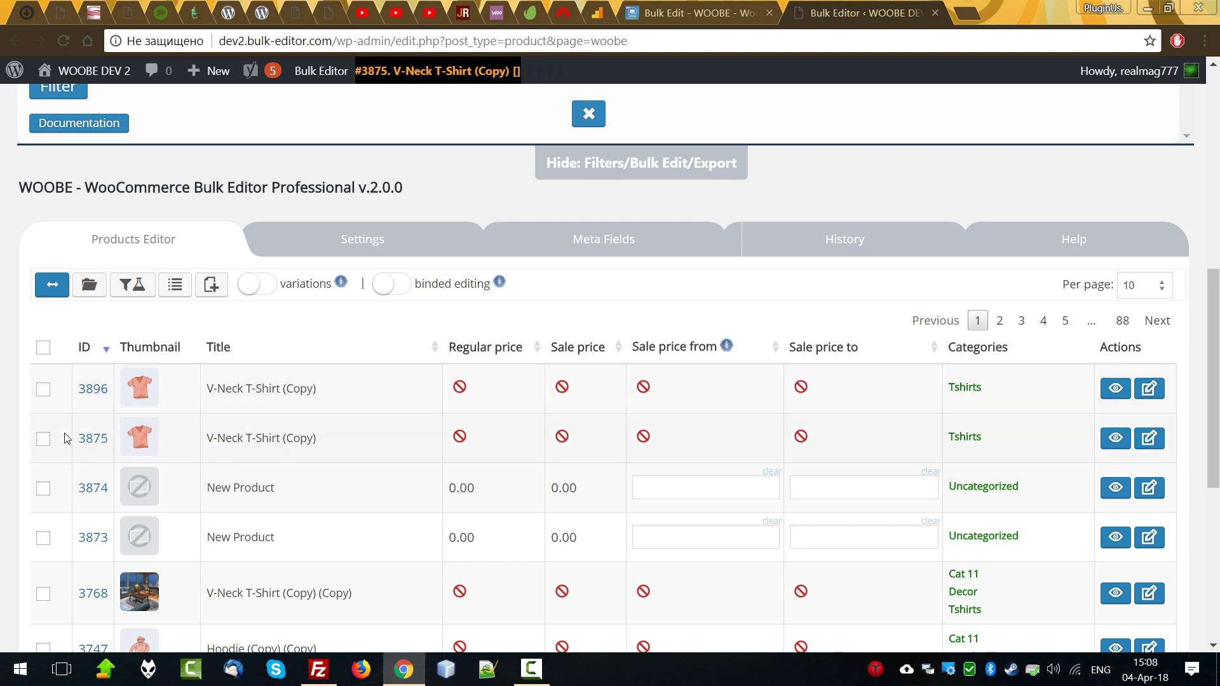
Delete the copies with IDs 3896 and 3875, then uncheck New Product rows 3874 and 3873
left_click(43, 389)
left_click(43, 438)
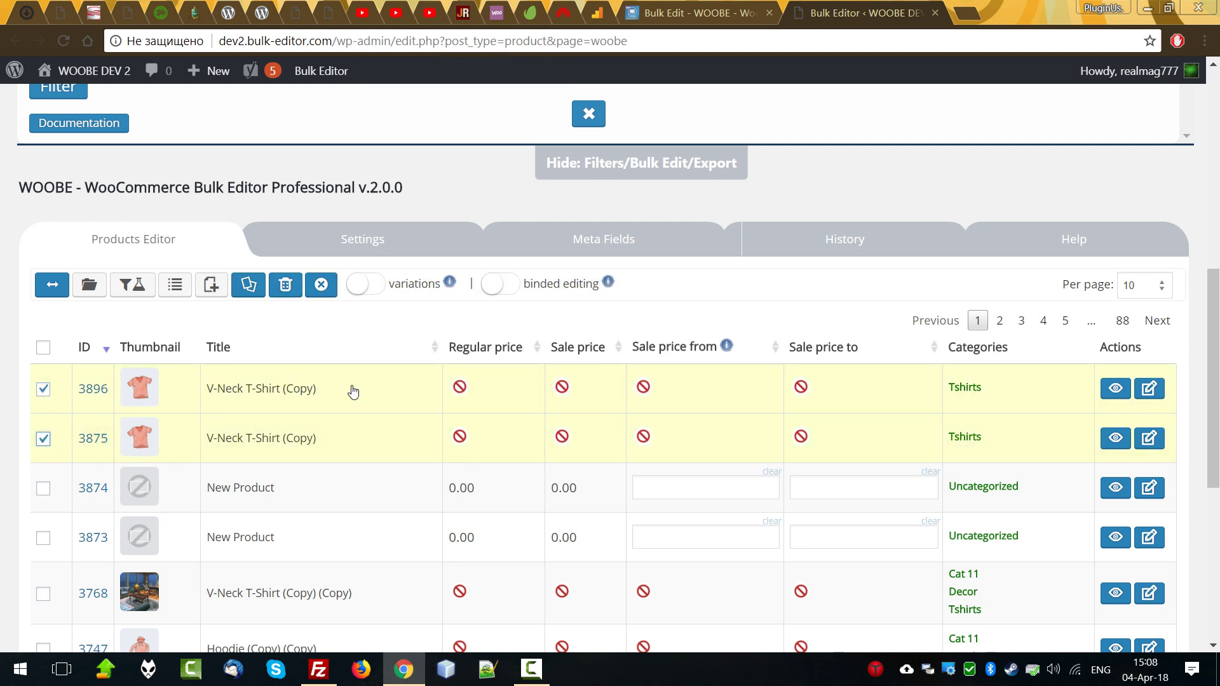
left_click(286, 285)
left_click(662, 131)
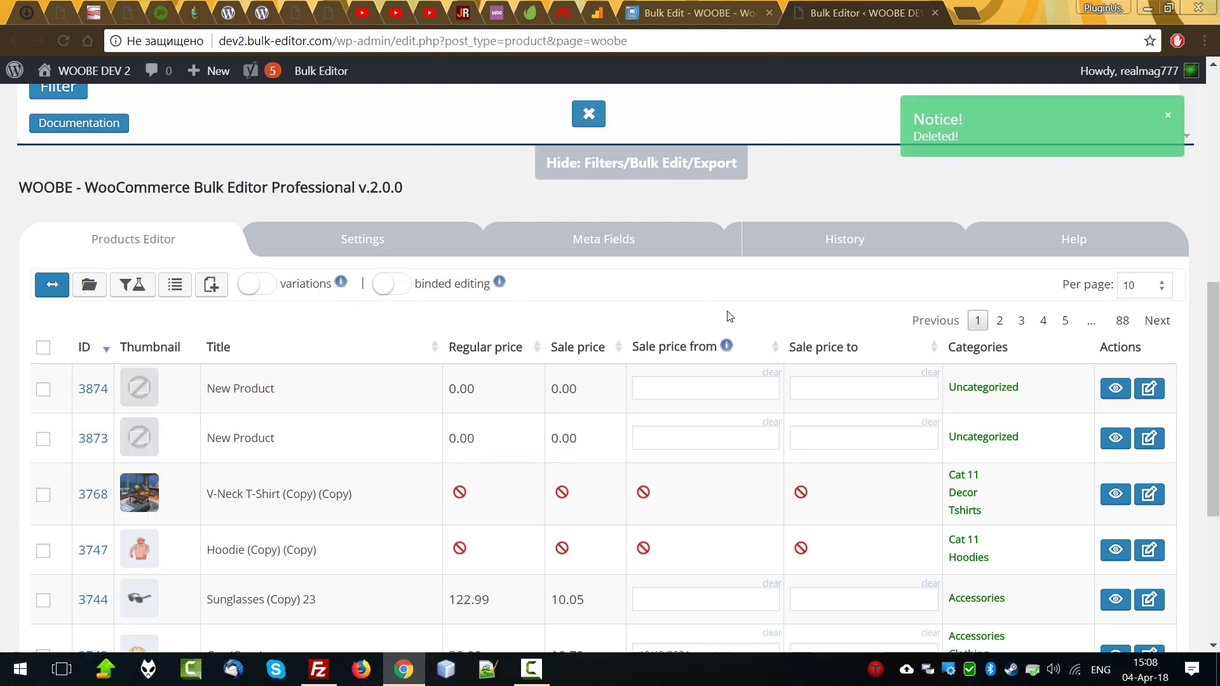
left_click(43, 388)
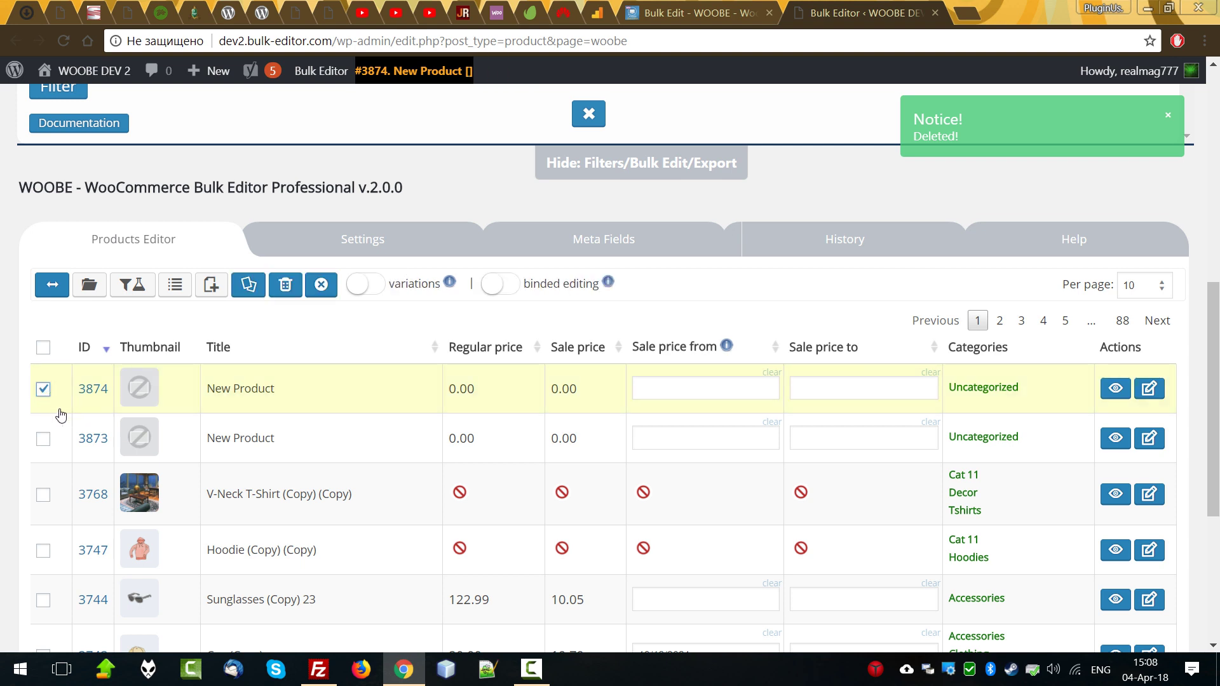
left_click(44, 439)
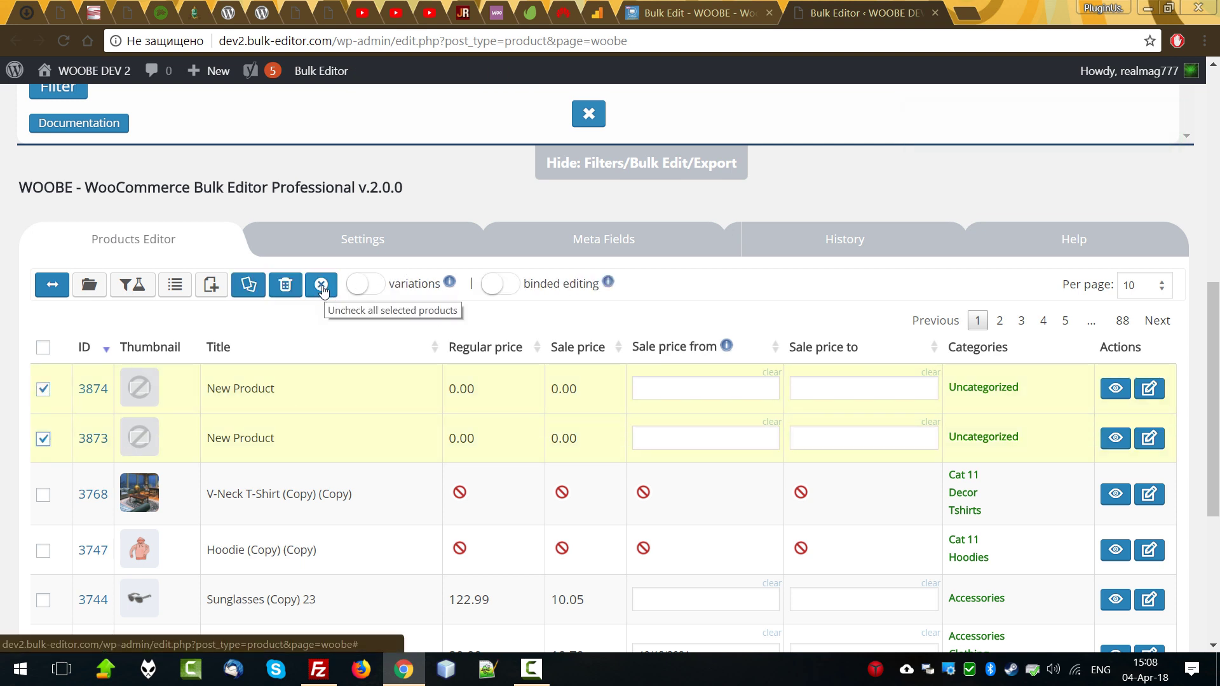
left_click(321, 286)
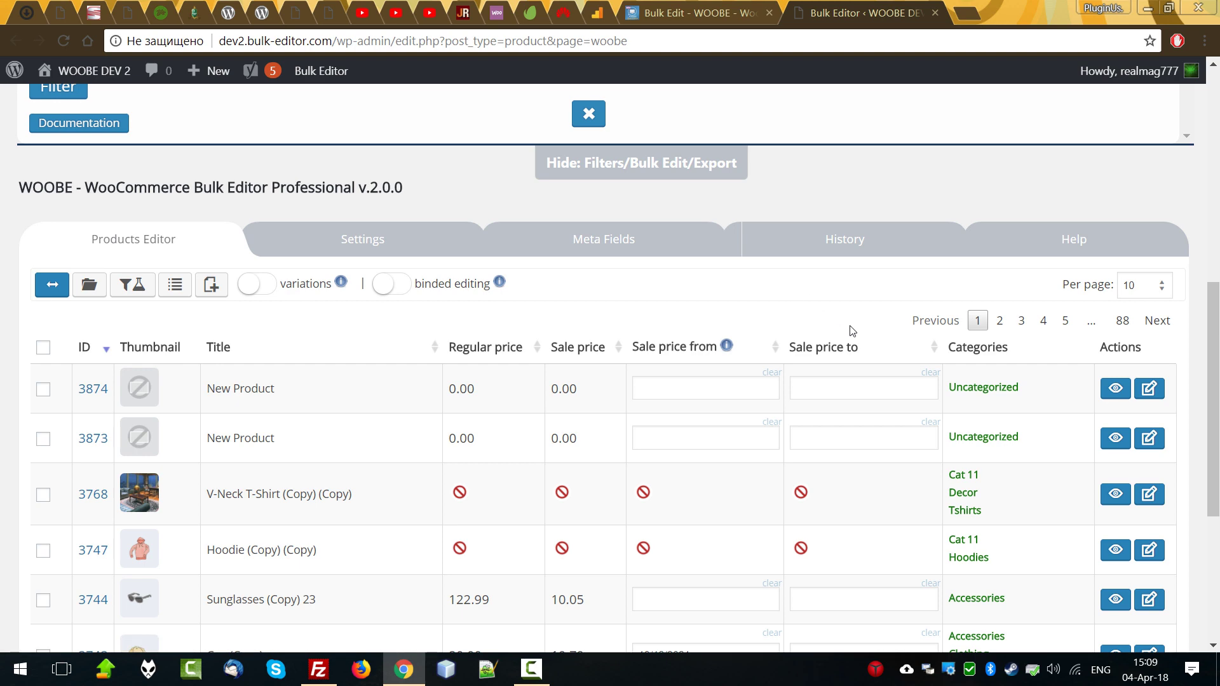
Load the Default columns profile and scroll the table sideways to reveal the added columns
scroll(851, 330, "down", 5)
scroll(847, 338, "up", 5)
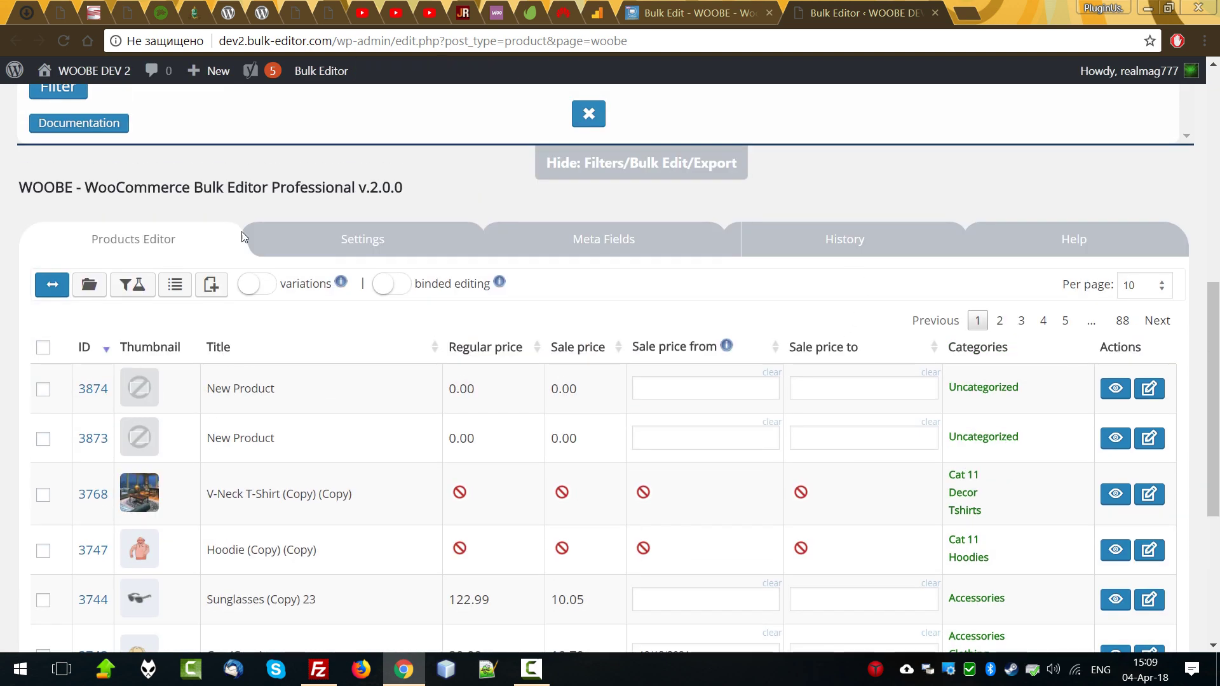
left_click(121, 294)
left_click(95, 233)
left_click(84, 256)
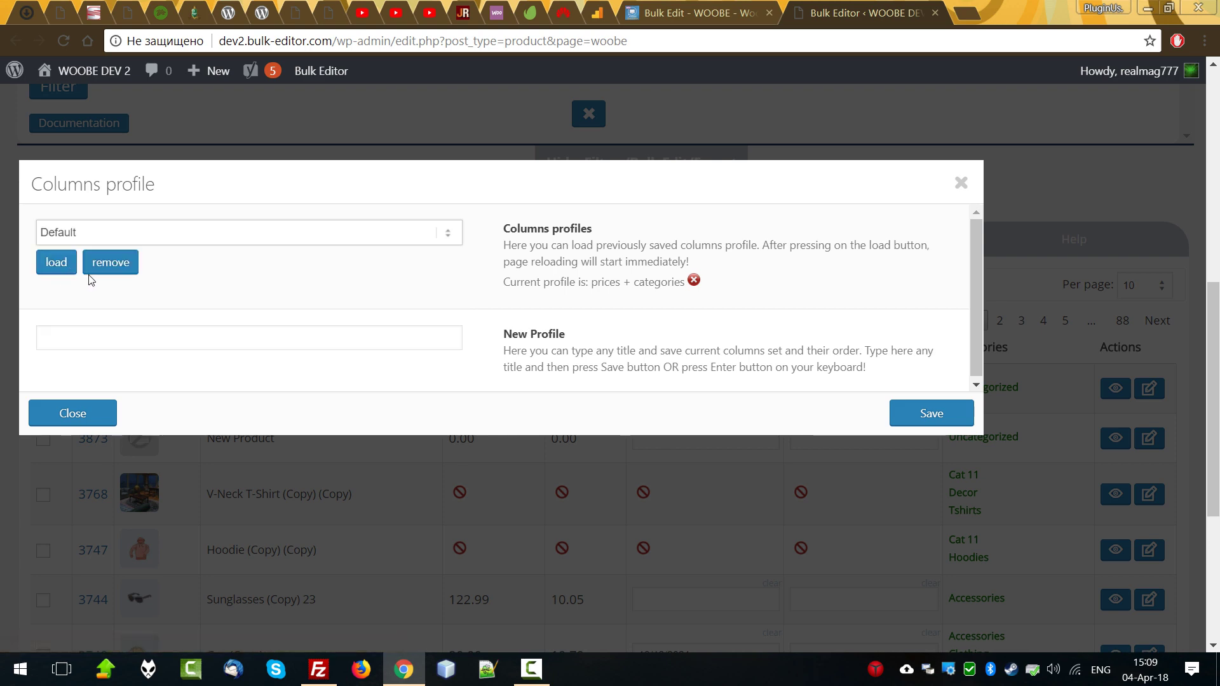
left_click(56, 263)
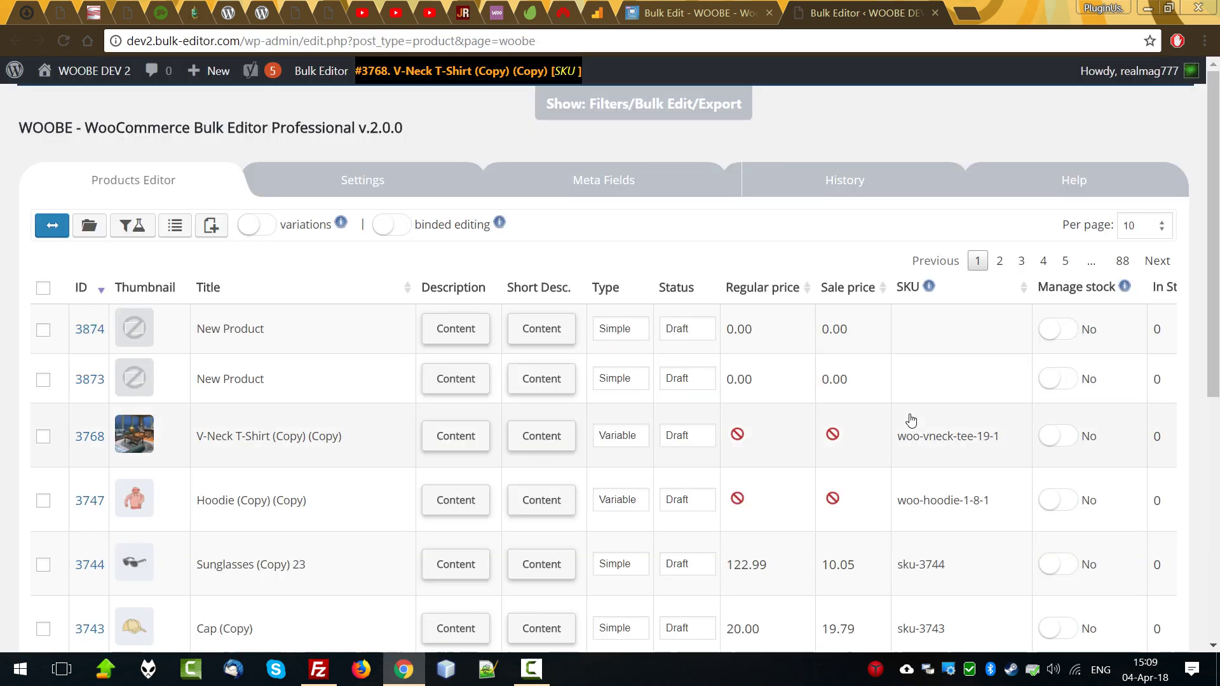
scroll(911, 420, "down", 5)
left_click_drag(809, 626, 1001, 625)
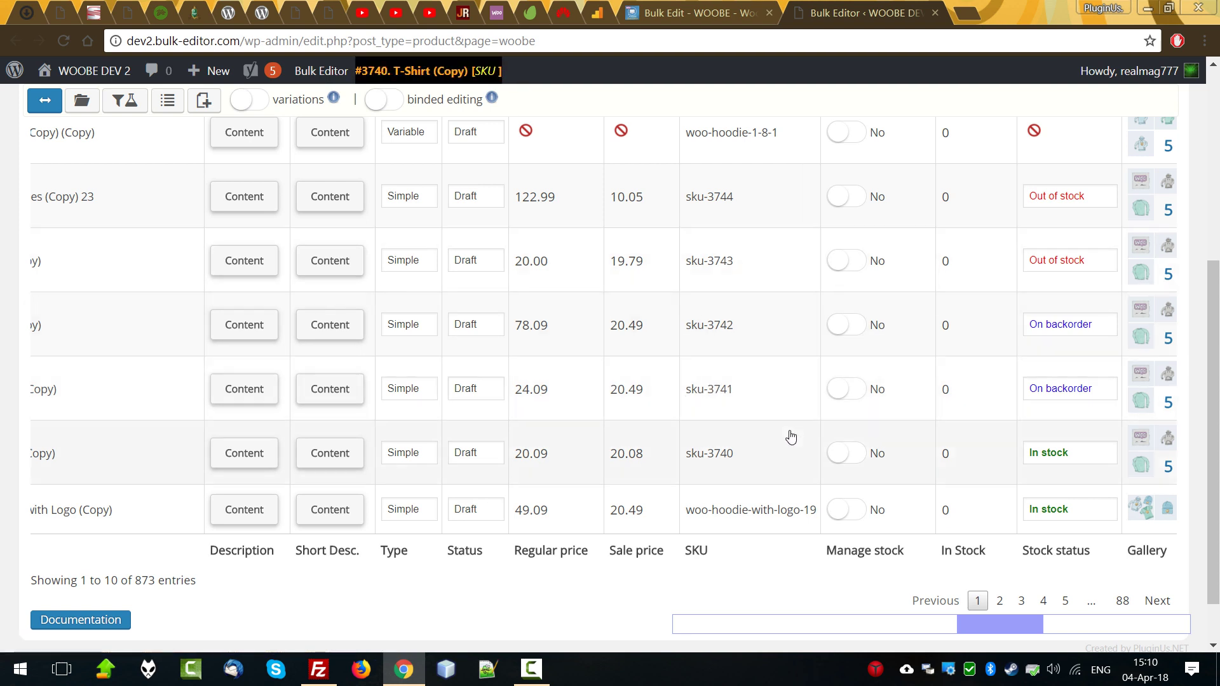
scroll(728, 400, "down", 1)
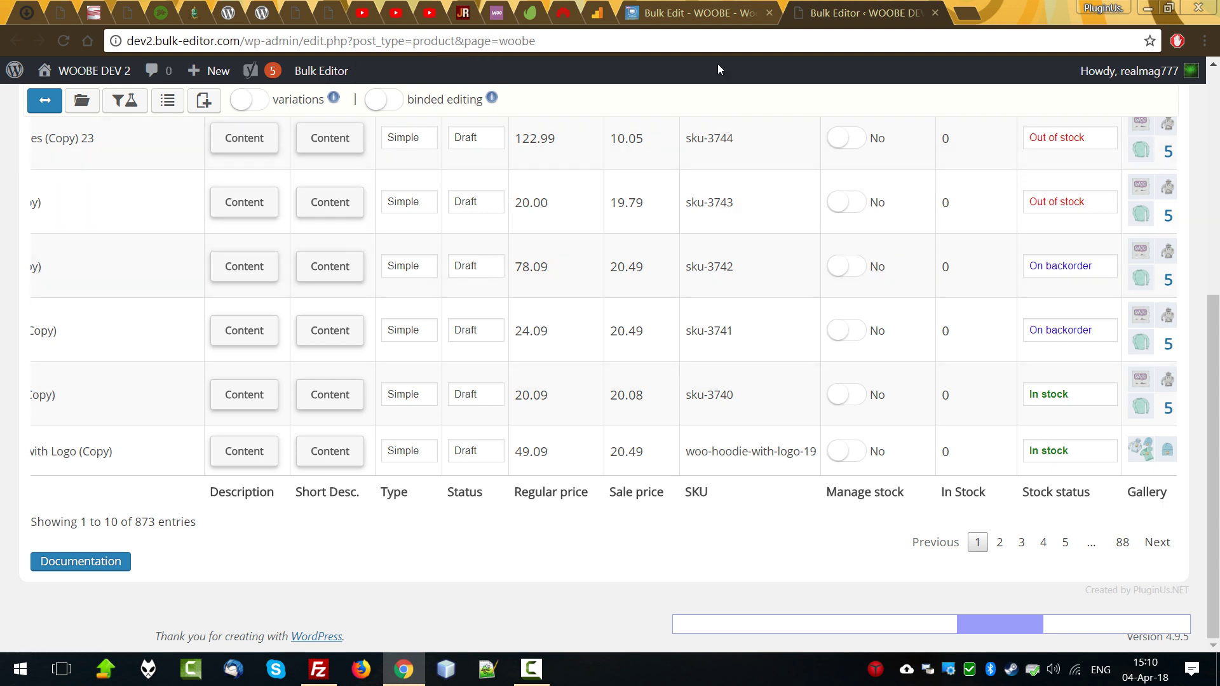
scroll(718, 72, "up", 6)
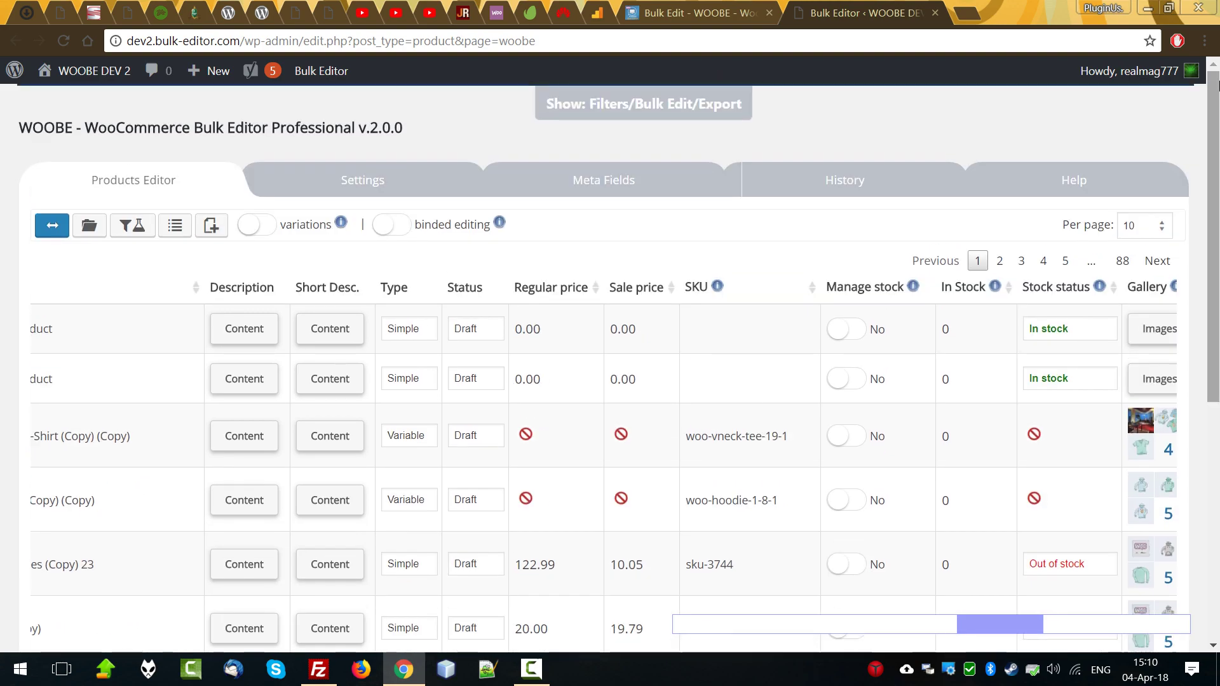
scroll(757, 79, "down", 6)
scroll(787, 73, "up", 6)
scroll(782, 190, "down", 6)
scroll(732, 360, "up", 2)
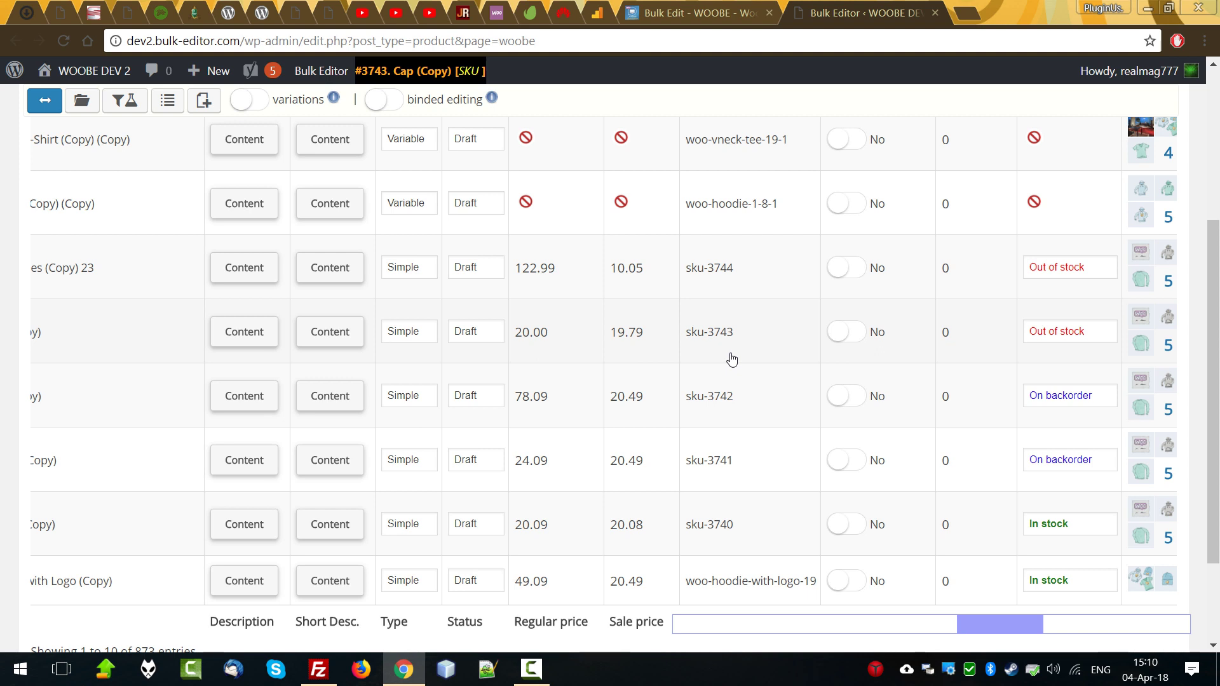